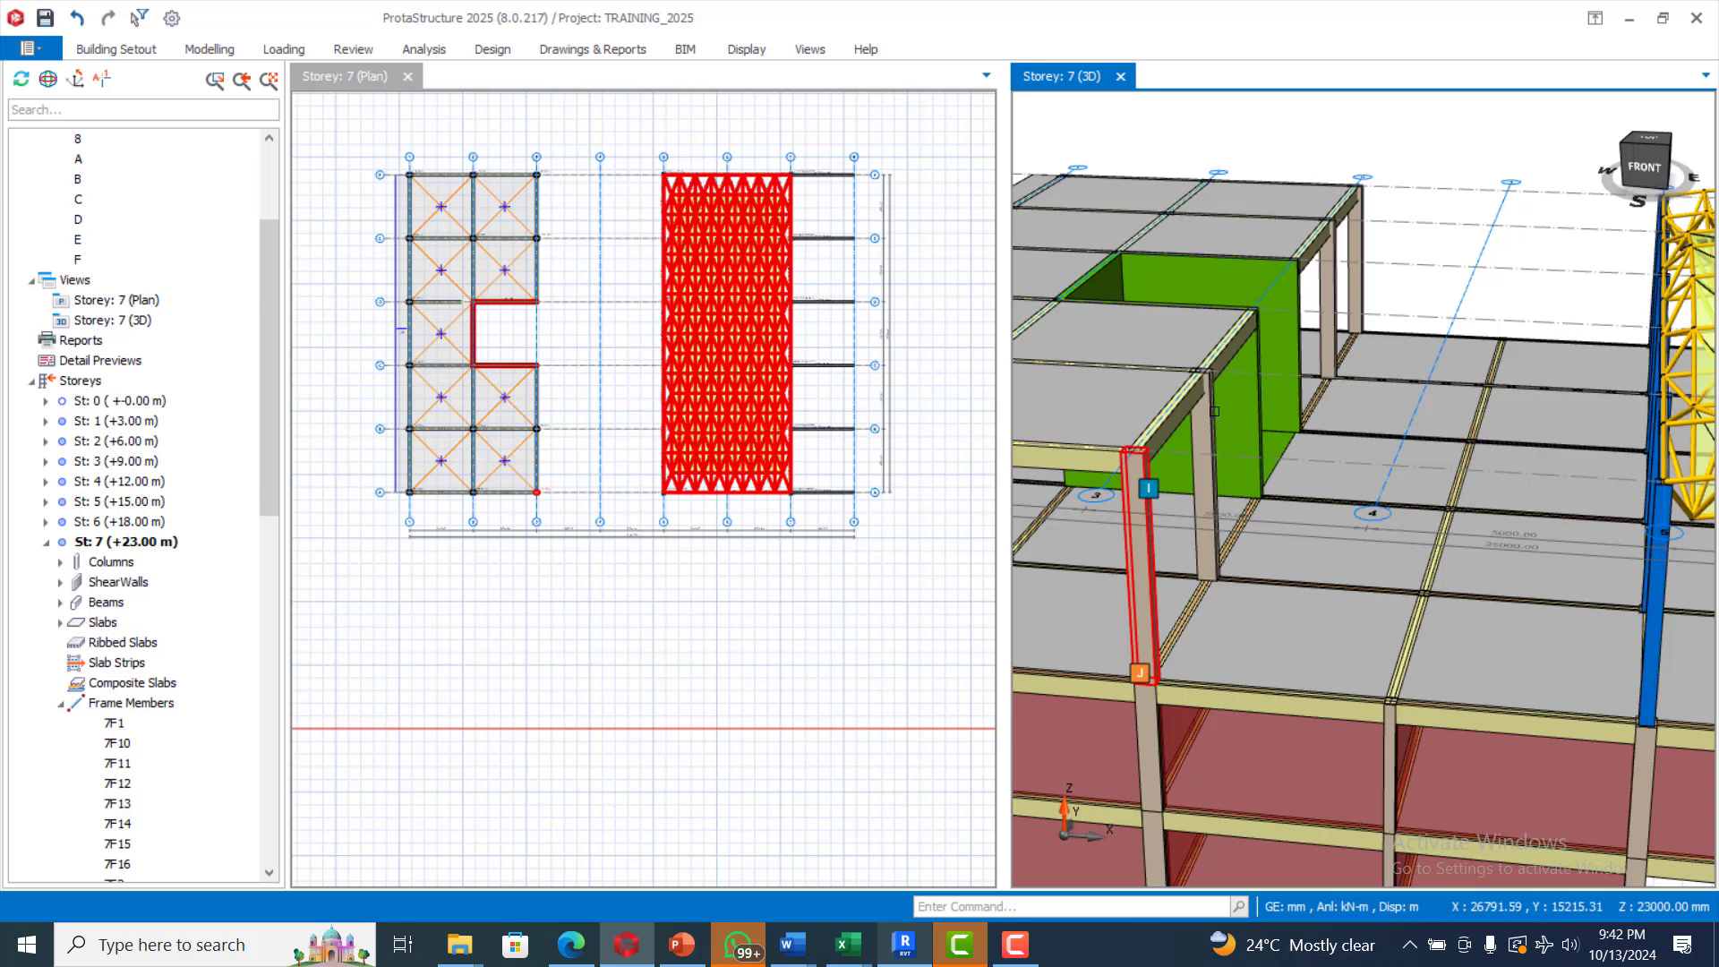
Delete the concrete columns along axis 3 on storey 7, picking them in the 3D model
{"action": "left_click", "coordinate": [1204, 427]}
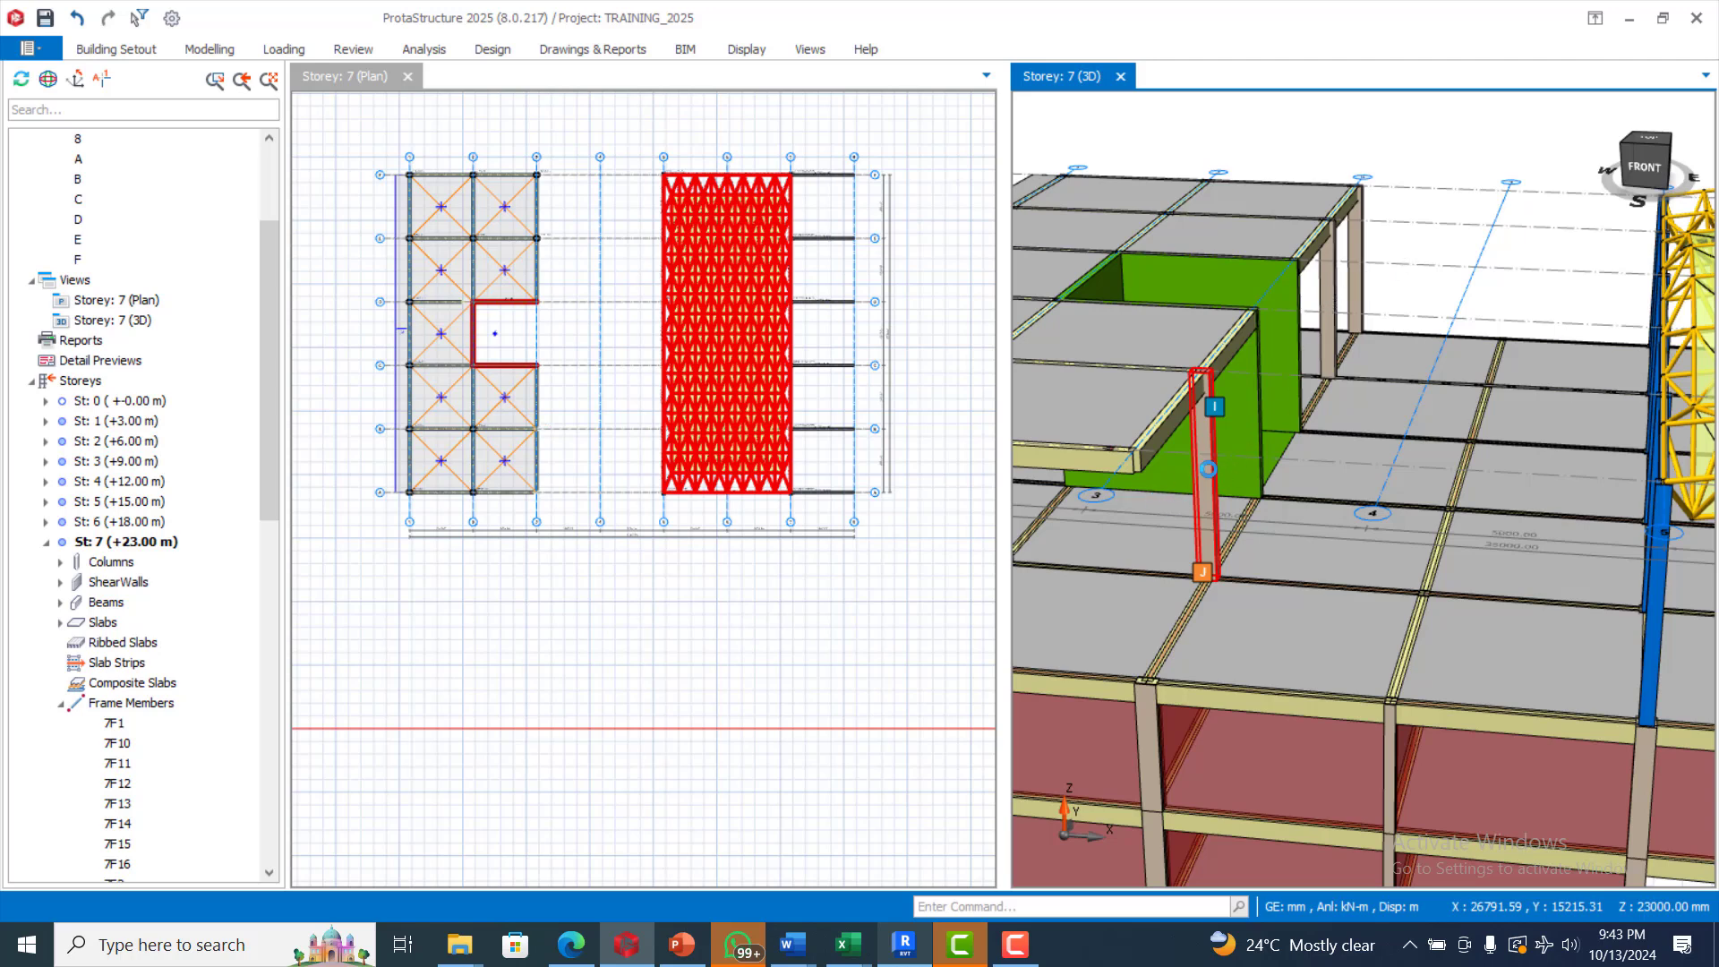
{"action": "left_click", "coordinate": [1046, 808]}
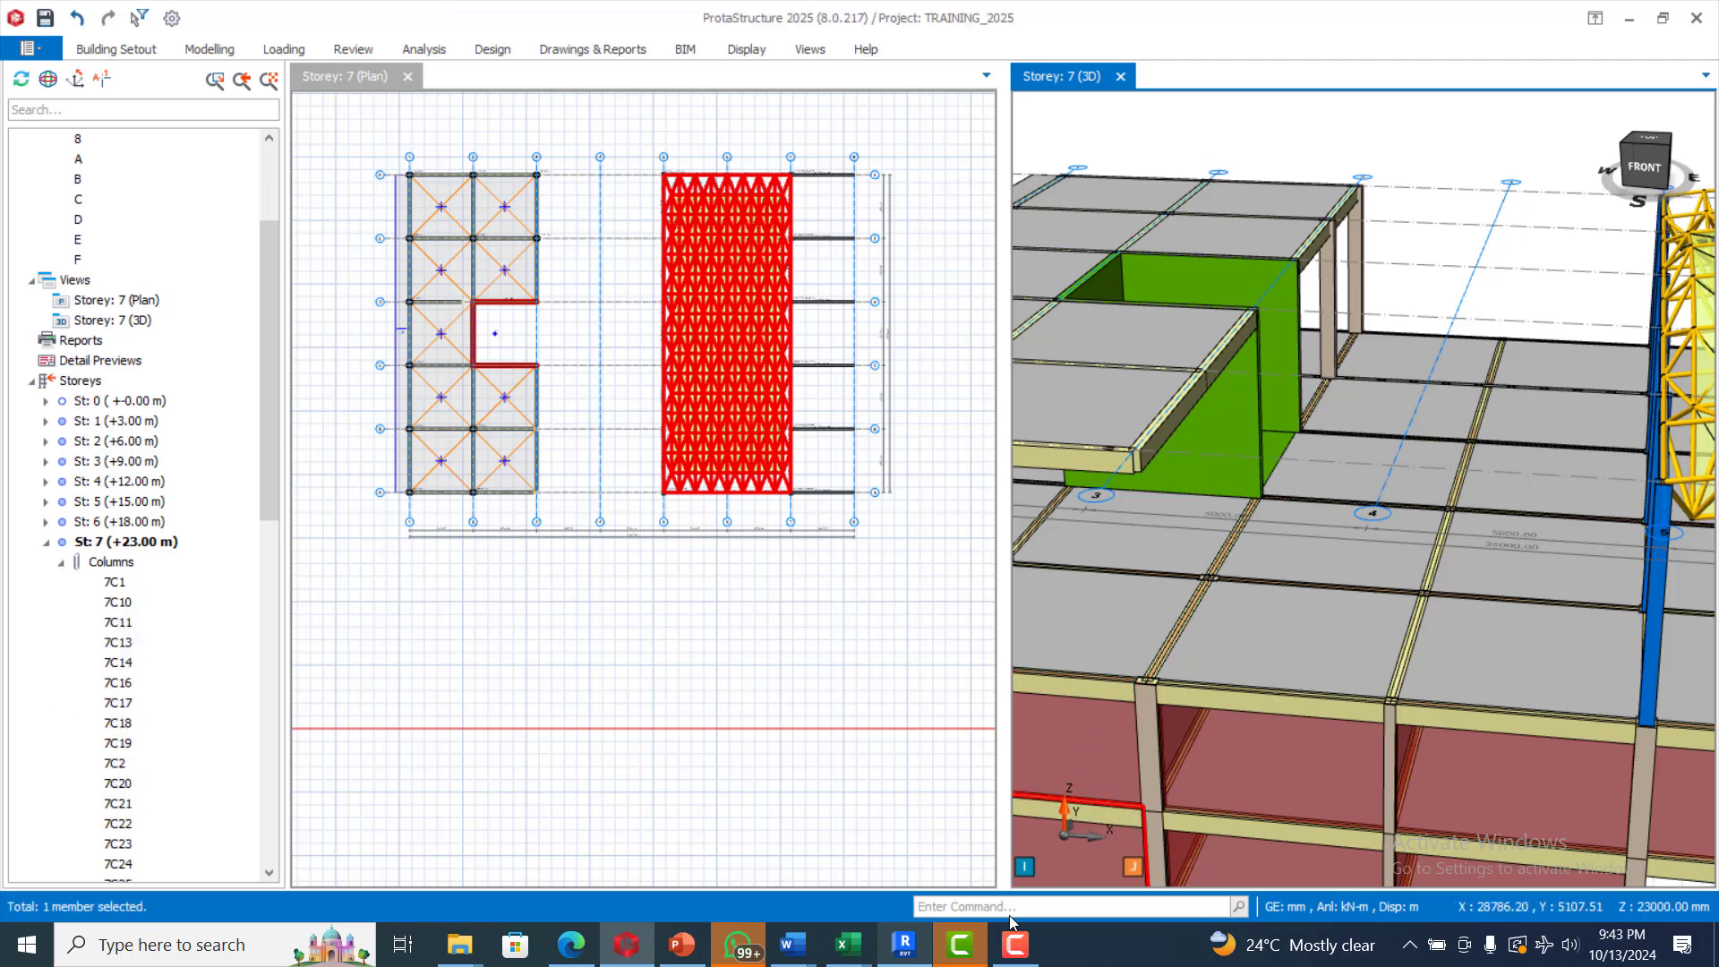
{"action": "left_click", "coordinate": [961, 945]}
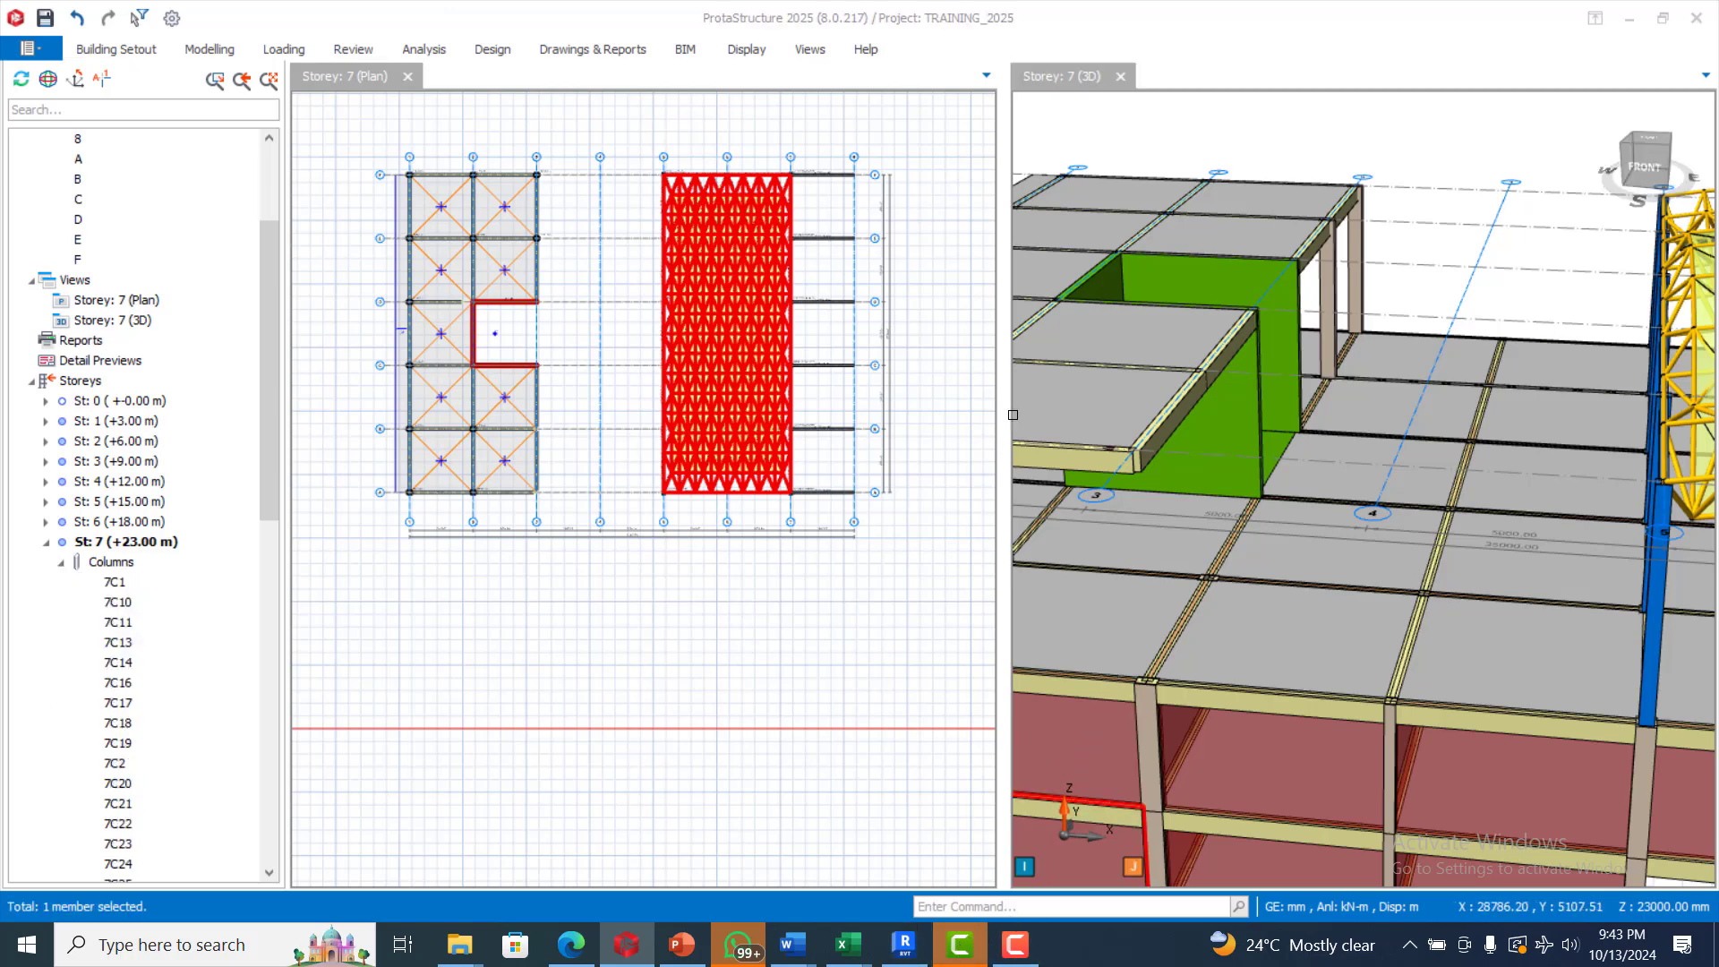
{"action": "left_click", "coordinate": [1014, 946]}
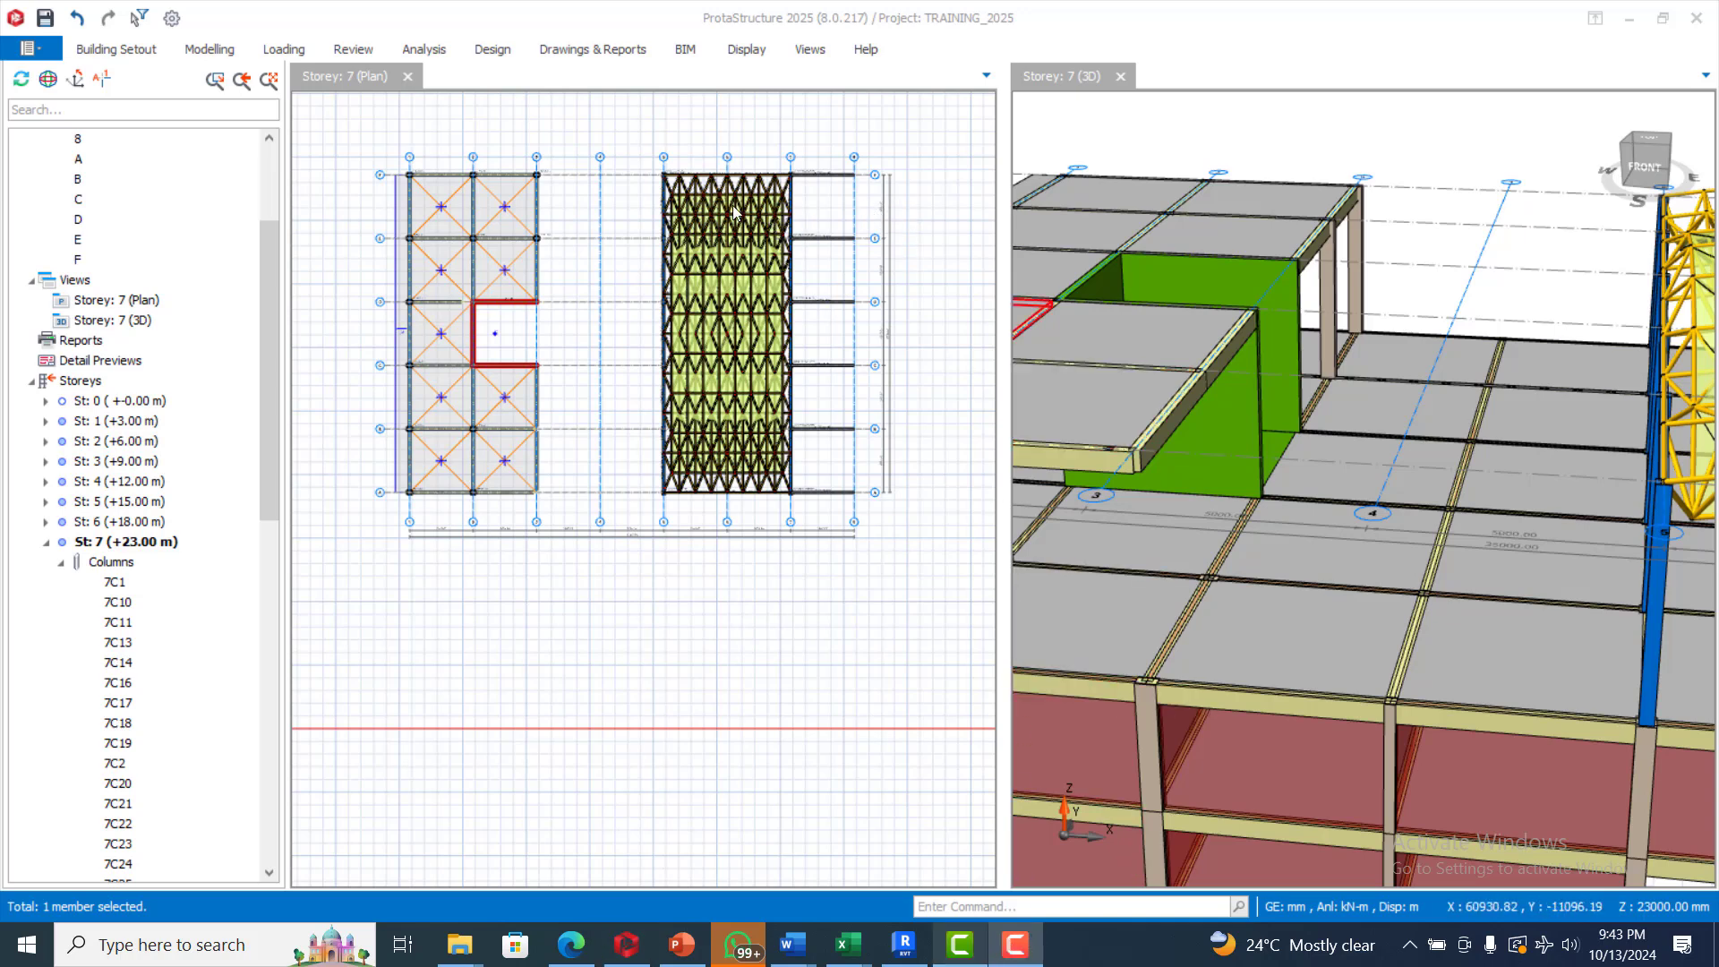
{"action": "left_click", "coordinate": [1332, 290]}
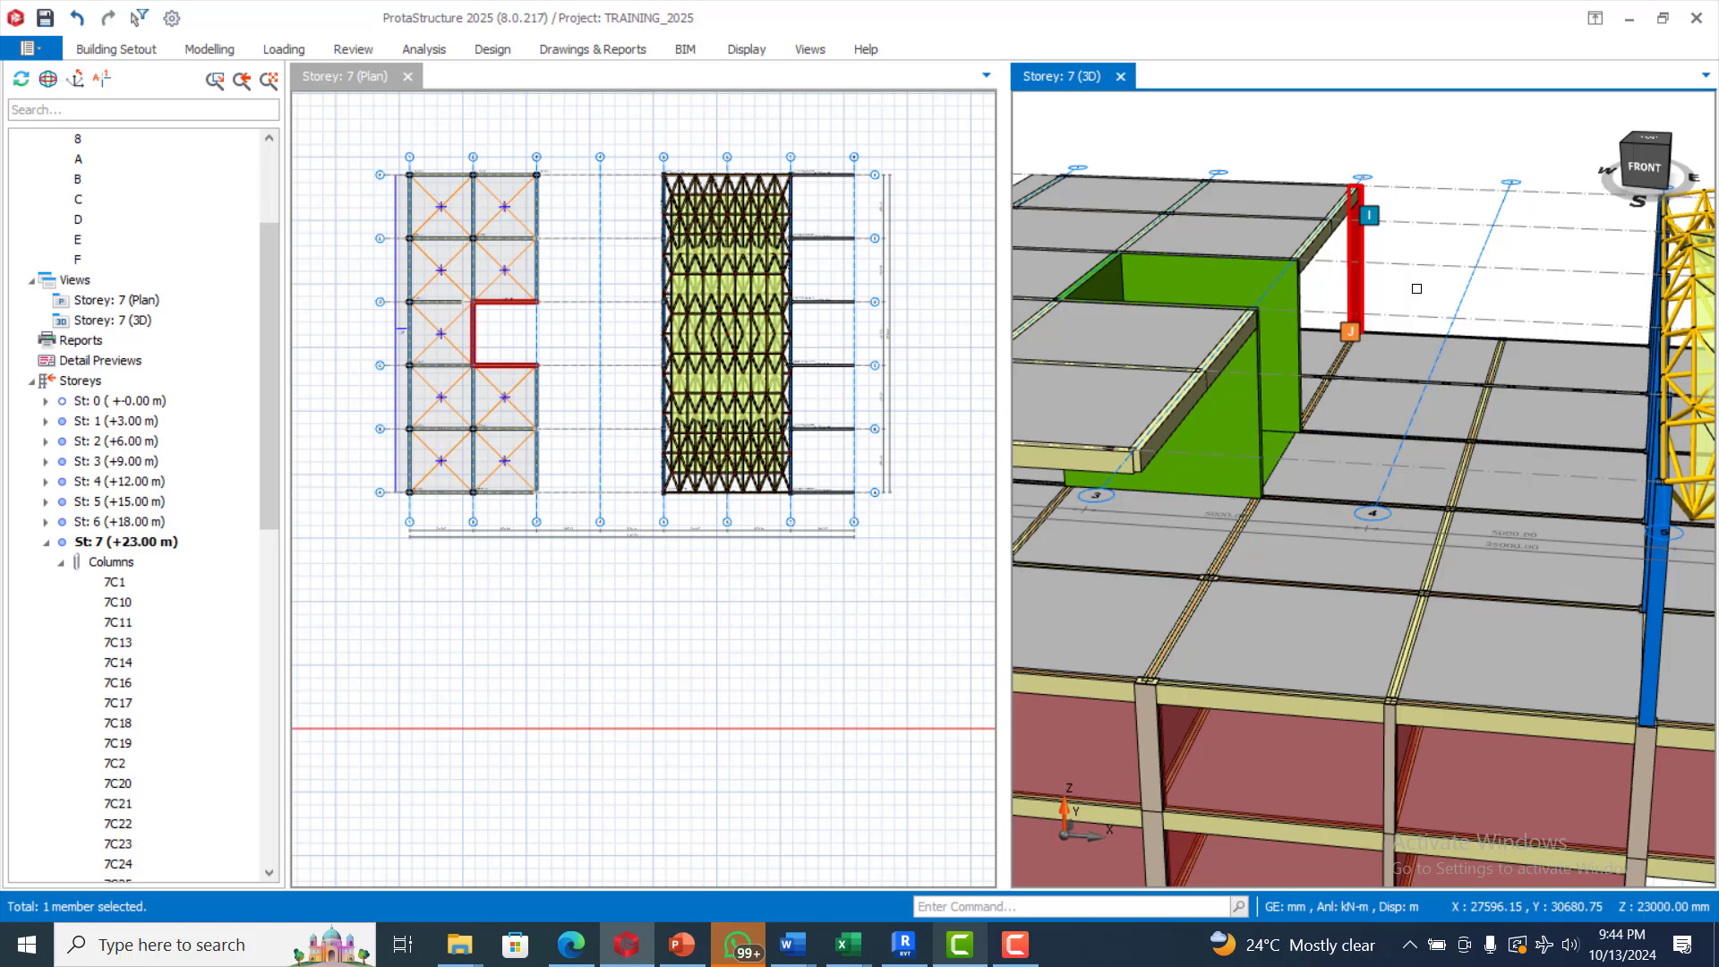
Examine the top storey of the 3D model along axis 3, from the slab edge to the shear walls and space truss
{"action": "scroll", "coordinate": [1416, 289], "scroll_direction": "down", "scroll_amount": 5}
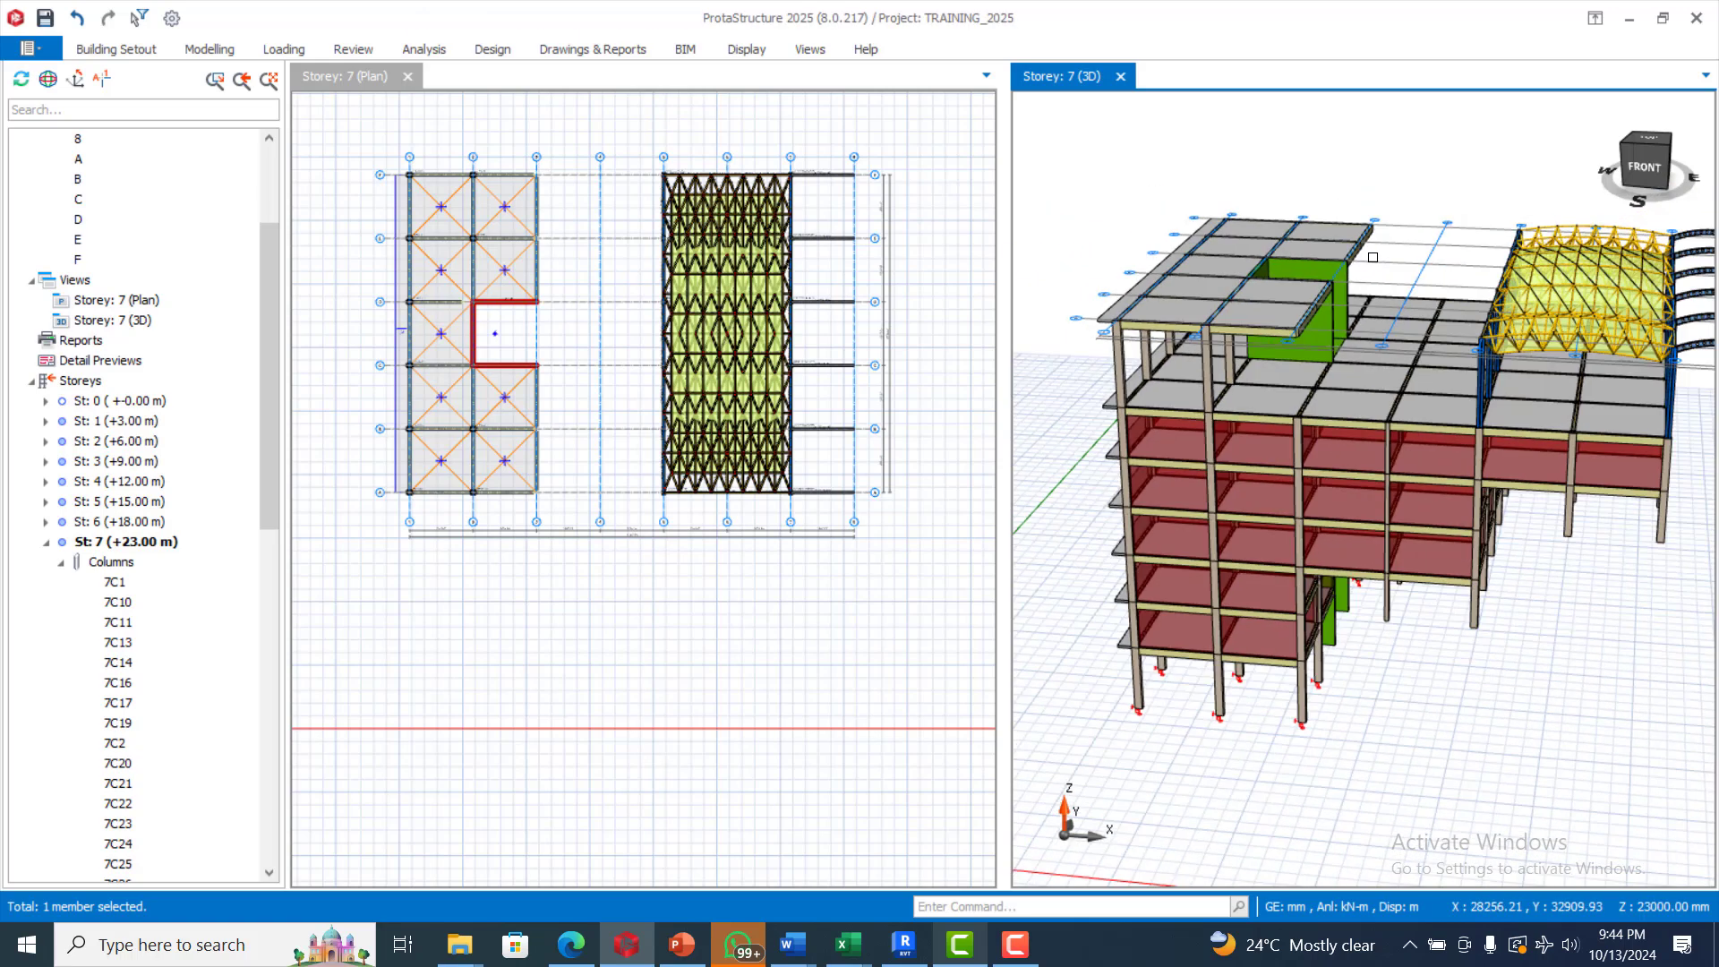
{"action": "scroll", "coordinate": [1373, 257], "scroll_direction": "down", "scroll_amount": 2}
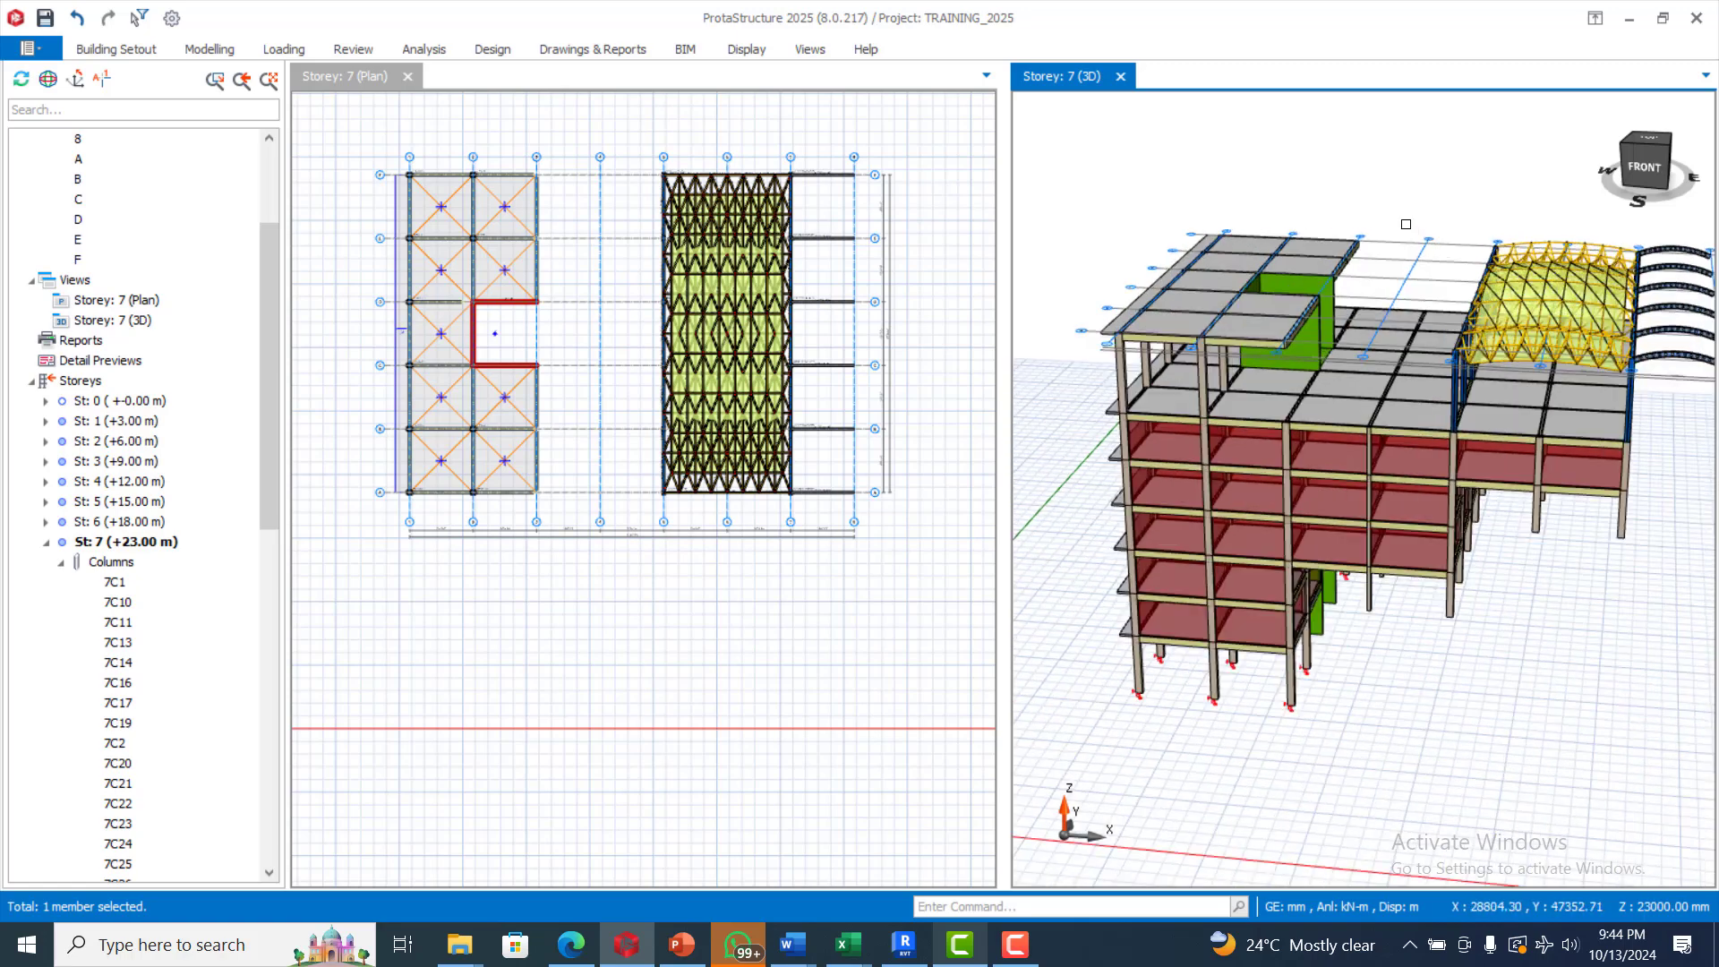
{"action": "mouse_move", "coordinate": [1405, 224]}
{"action": "middle_mouse_down"}
{"action": "mouse_move", "coordinate": [1473, 528]}
{"action": "mouse_move", "coordinate": [1523, 502]}
{"action": "mouse_move", "coordinate": [1471, 531]}
{"action": "mouse_move", "coordinate": [1466, 561]}
{"action": "mouse_move", "coordinate": [1512, 529]}
{"action": "middle_mouse_up"}
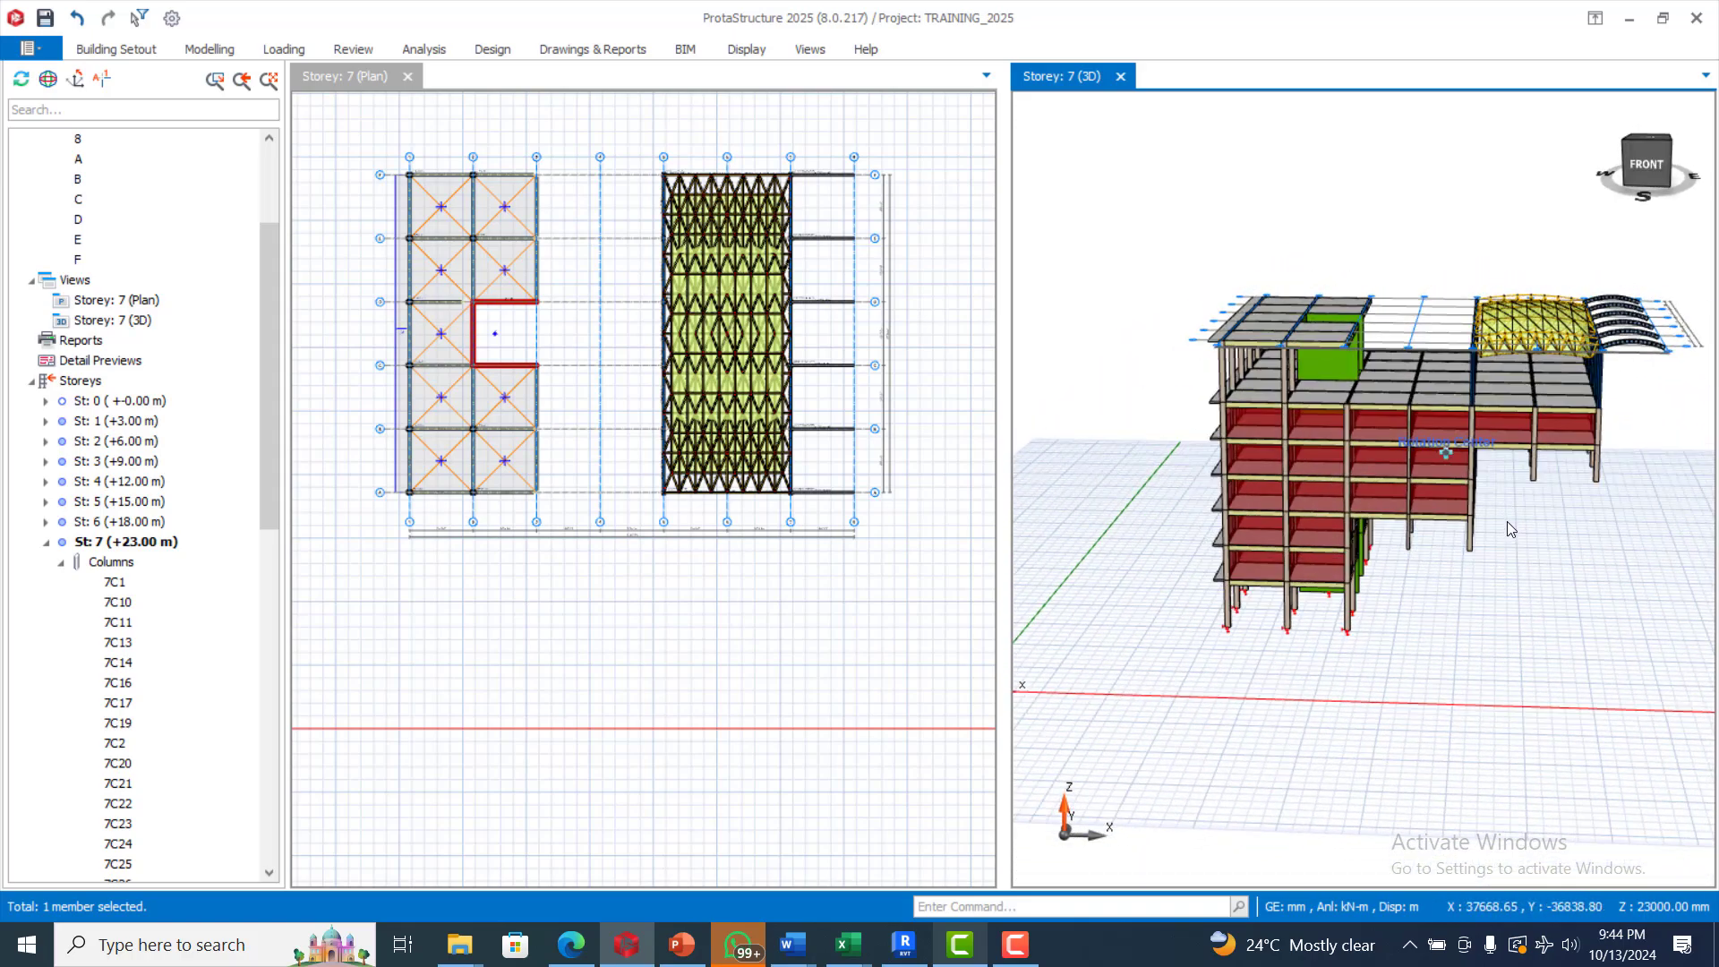
{"action": "scroll", "coordinate": [1397, 362], "scroll_direction": "up", "scroll_amount": 3}
{"action": "scroll", "coordinate": [1396, 362], "scroll_direction": "up", "scroll_amount": 2}
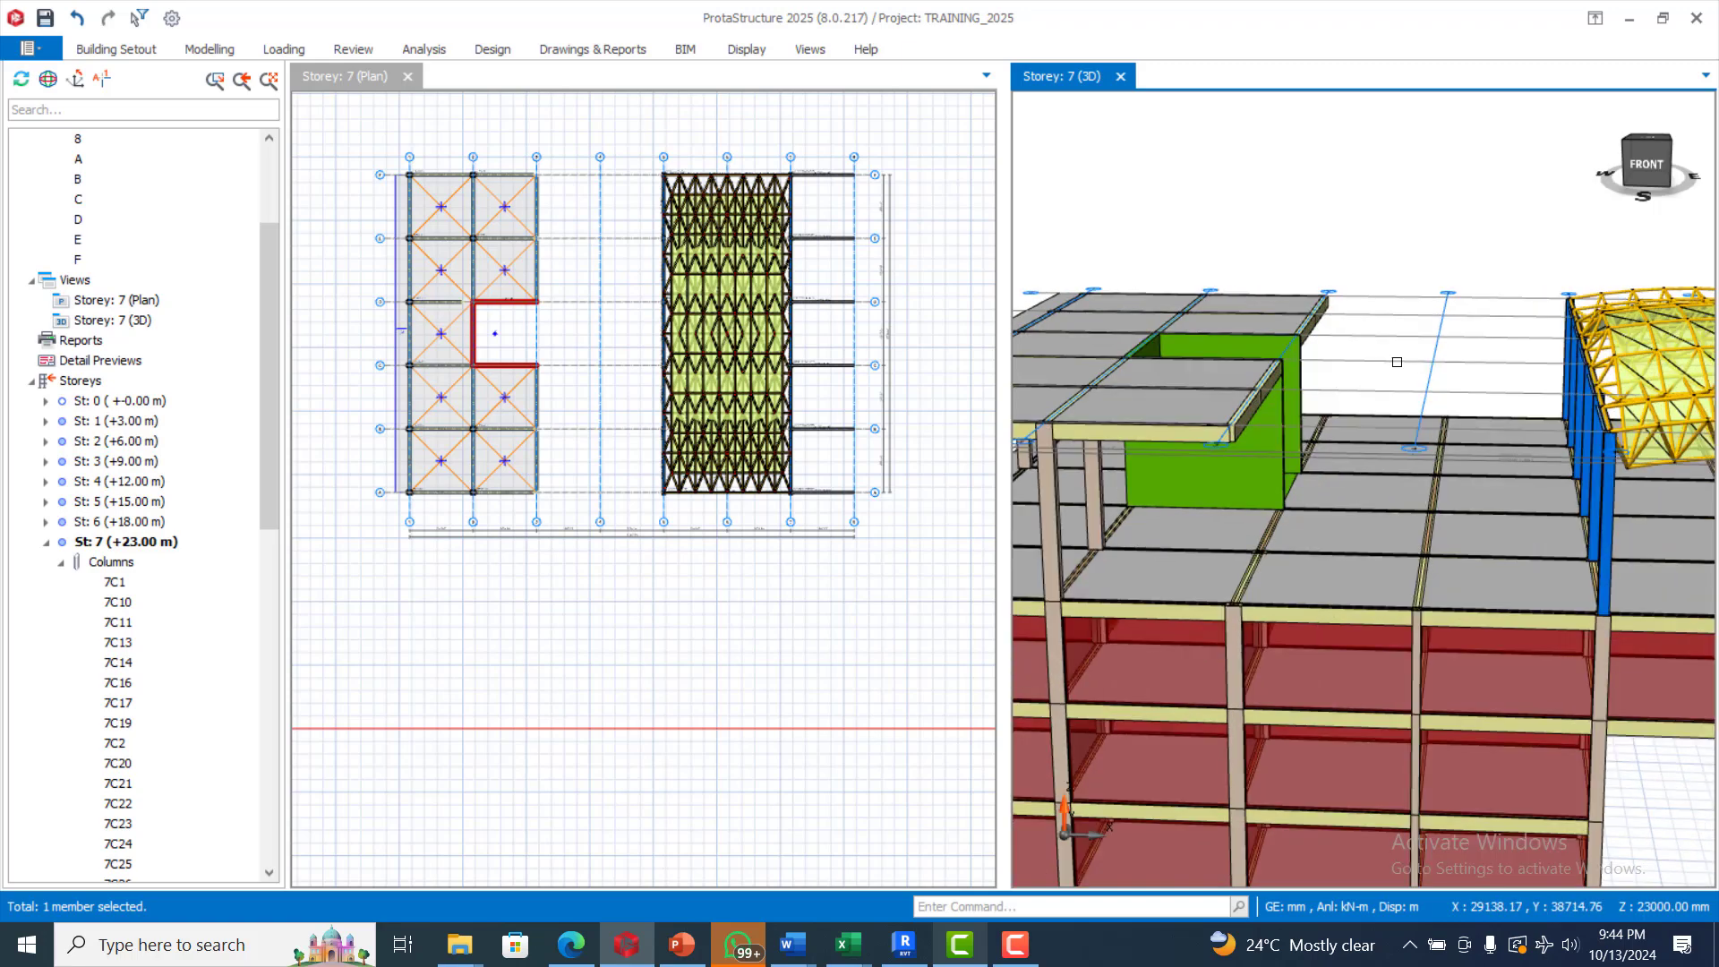
{"action": "scroll", "coordinate": [1397, 362], "scroll_direction": "down", "scroll_amount": 3}
{"action": "scroll", "coordinate": [1386, 327], "scroll_direction": "up", "scroll_amount": 3}
{"action": "middle_click_drag", "start_coordinate": [1374, 295], "coordinate": [1343, 338]}
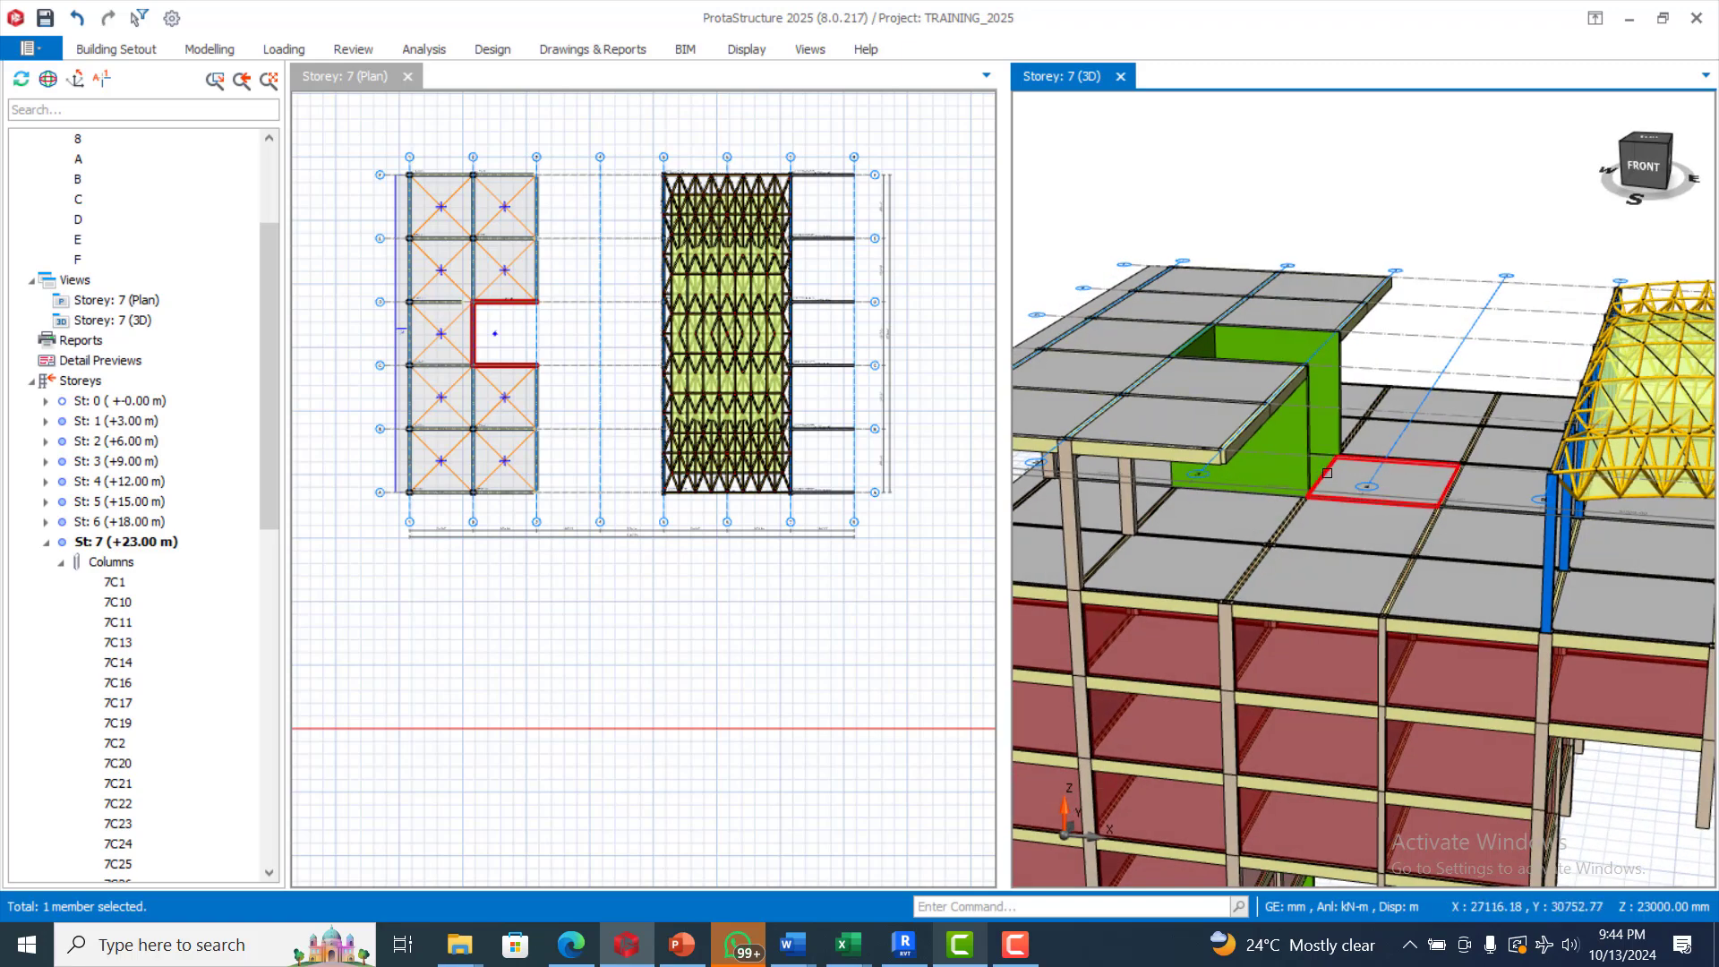
{"action": "scroll", "coordinate": [1327, 472], "scroll_direction": "up", "scroll_amount": 3}
{"action": "scroll", "coordinate": [1327, 472], "scroll_direction": "down", "scroll_amount": 2}
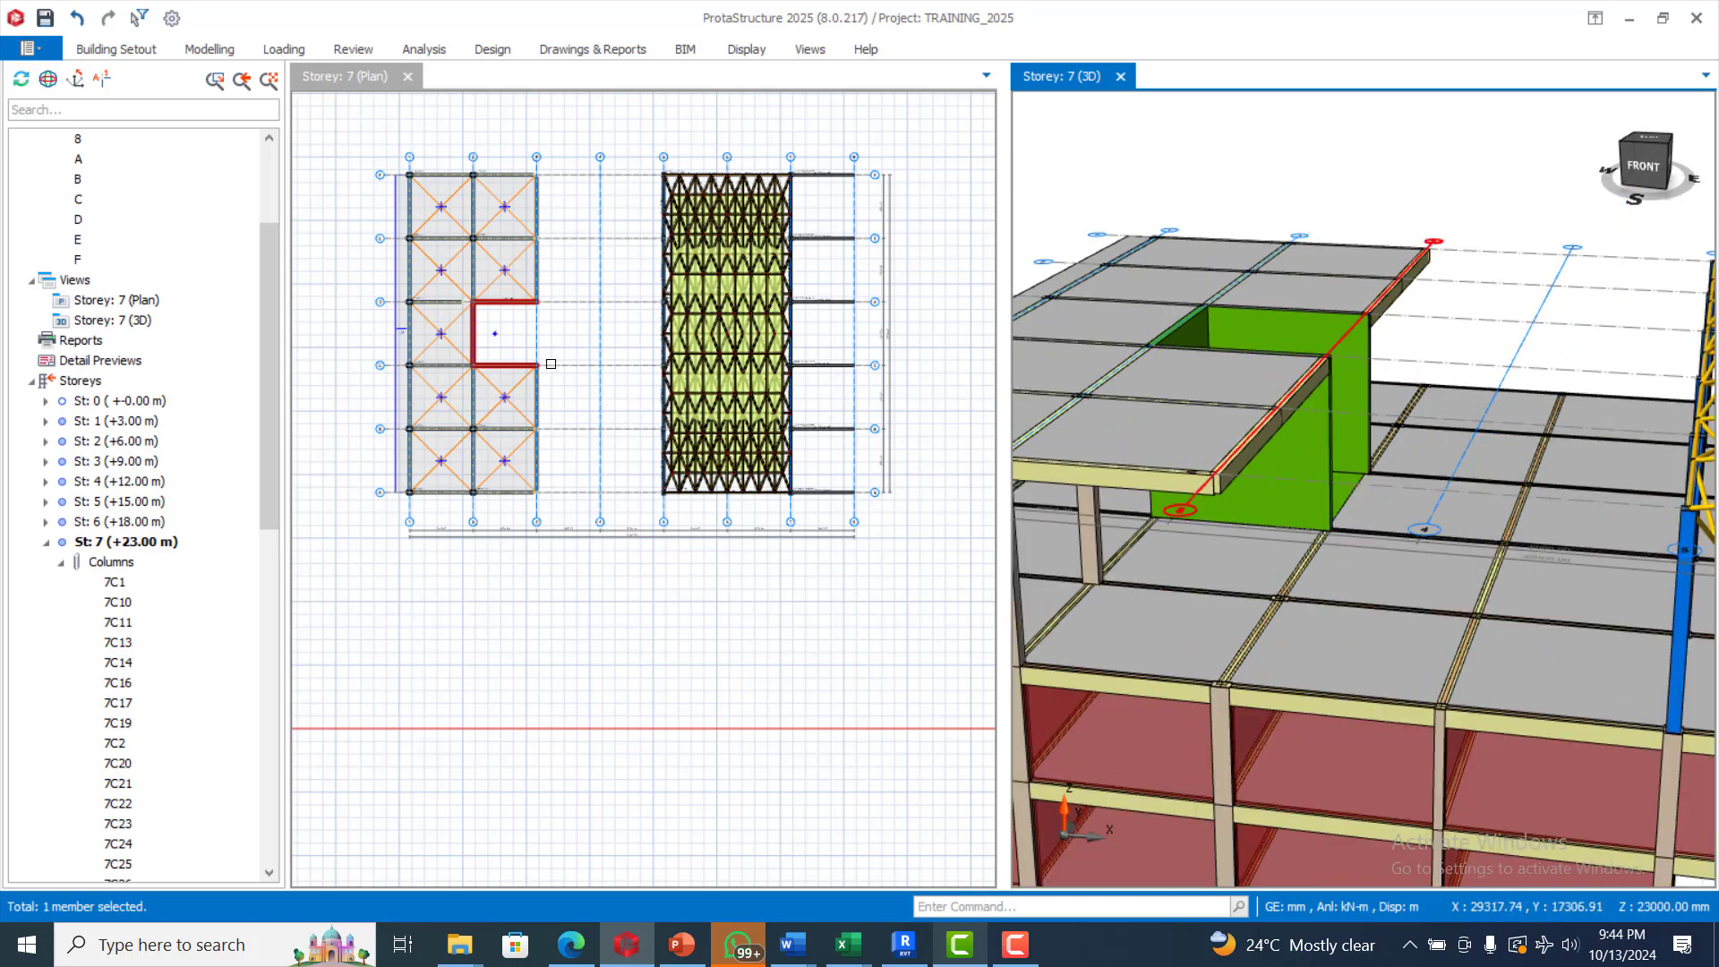
Delete the concrete edge beams along axis 3 on storey 7 and the slab between axes B and C beside them
{"action": "scroll", "coordinate": [534, 452], "scroll_direction": "up", "scroll_amount": 2}
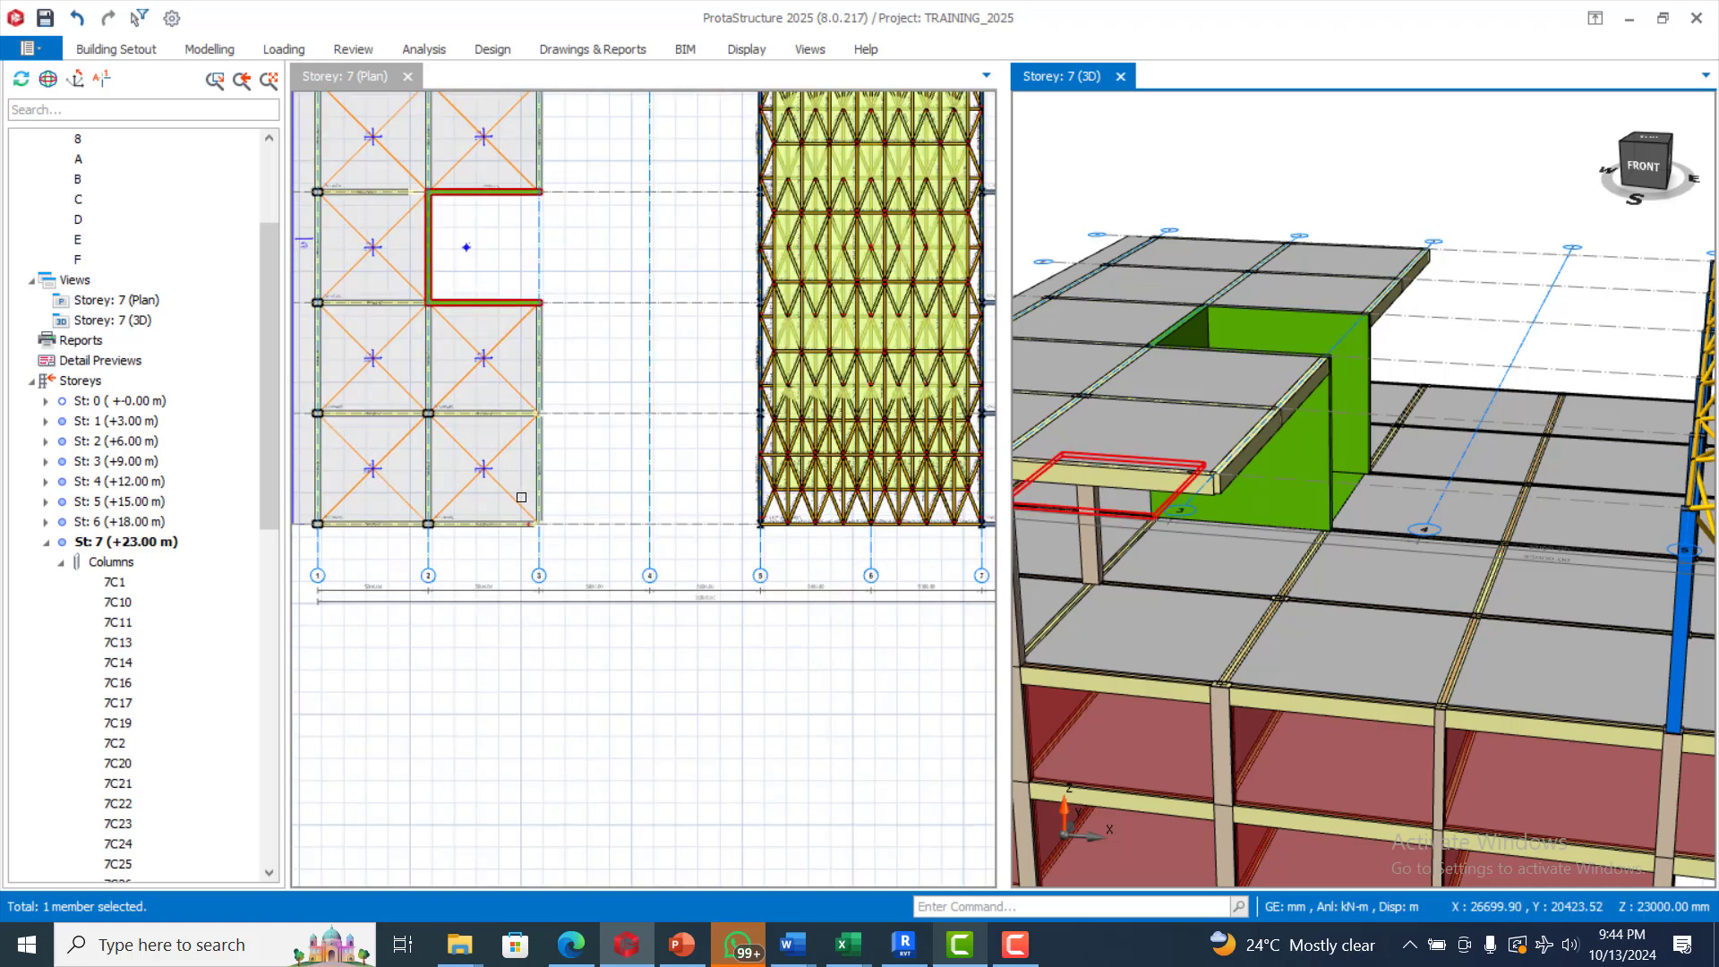
{"action": "left_click", "coordinate": [542, 445]}
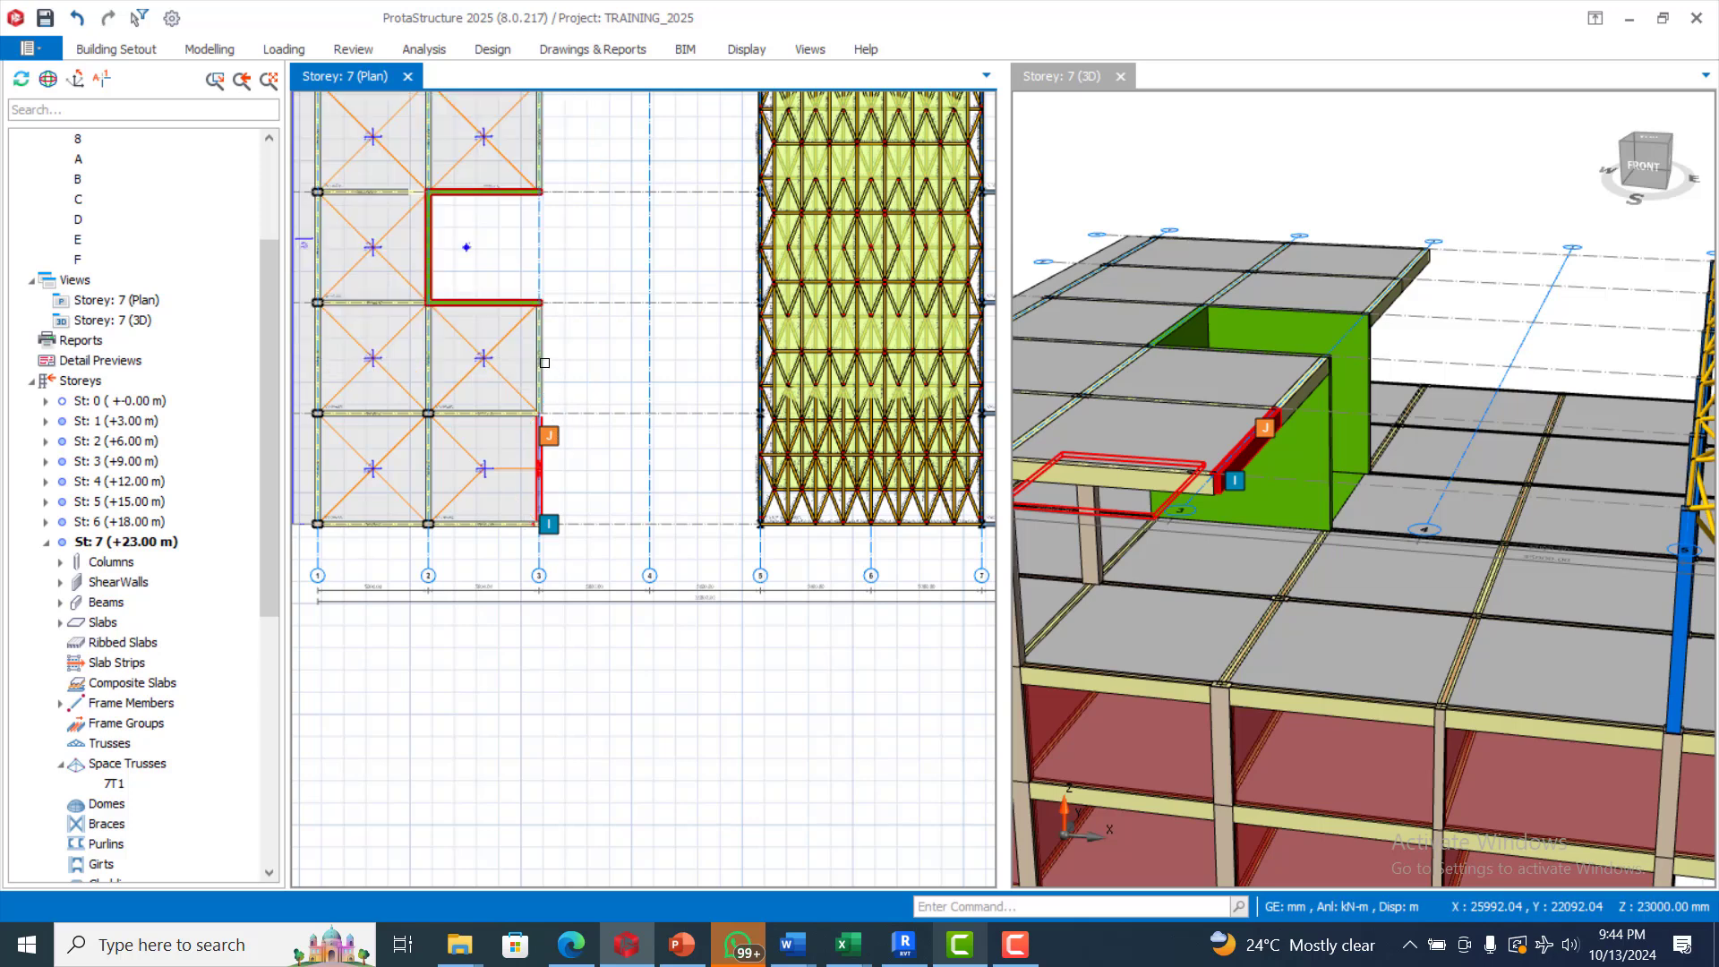
{"action": "left_click", "coordinate": [539, 351]}
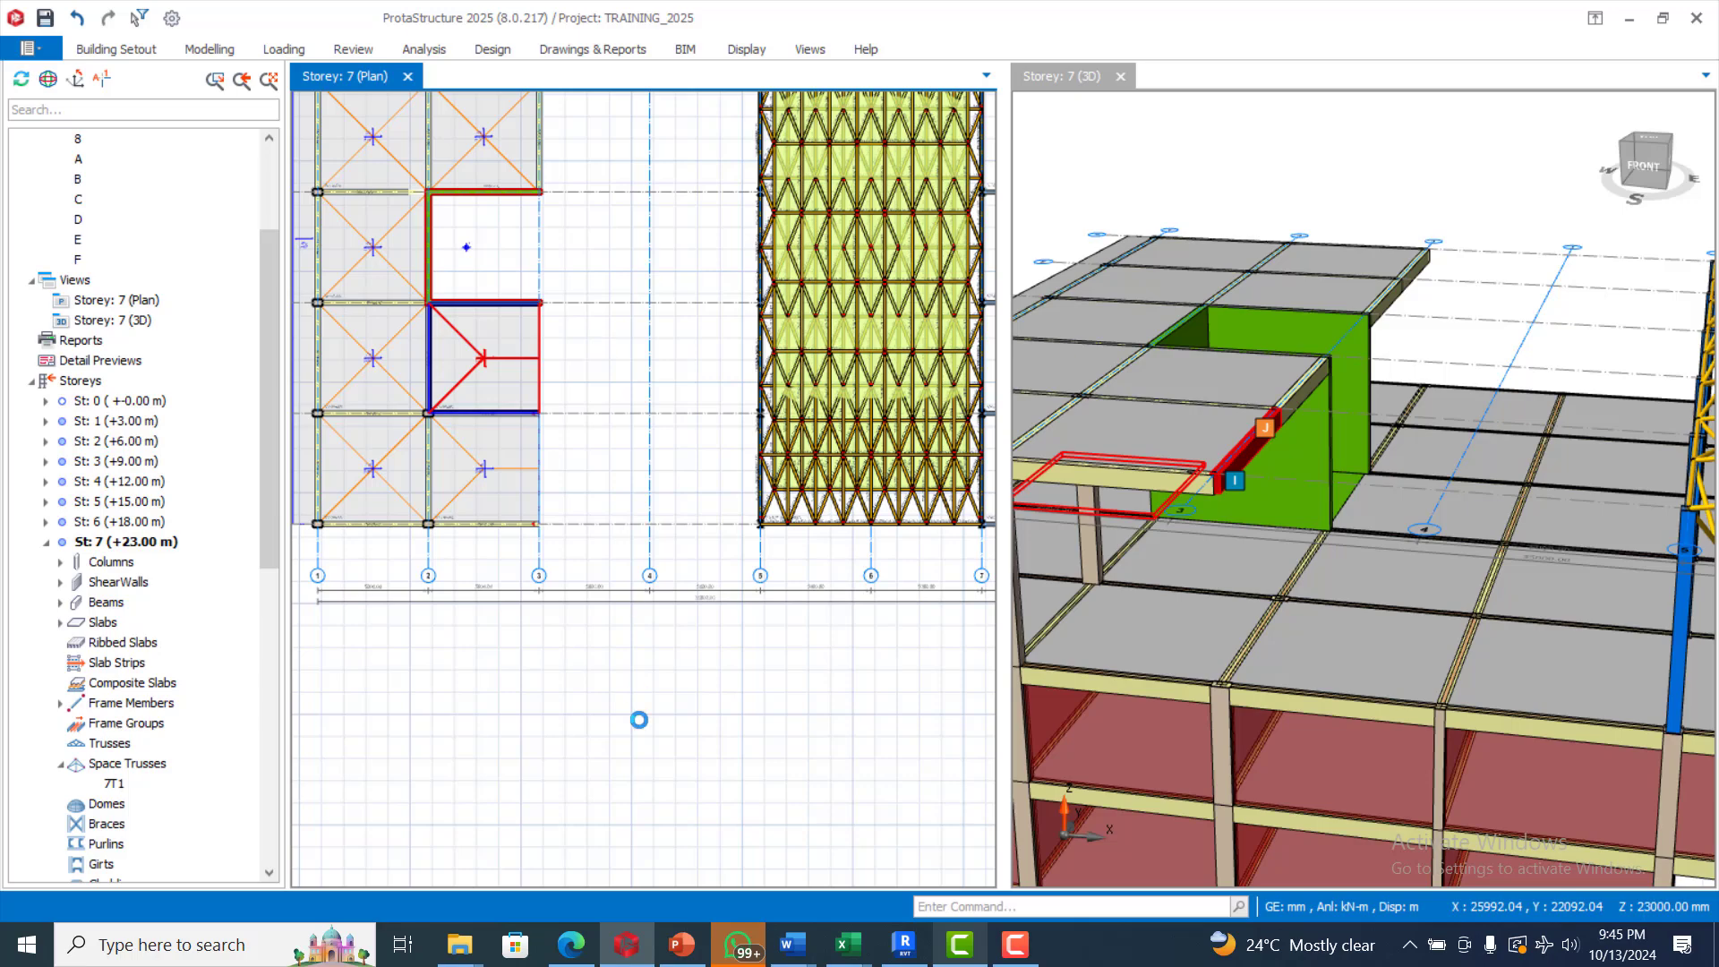
{"action": "left_click", "coordinate": [960, 944]}
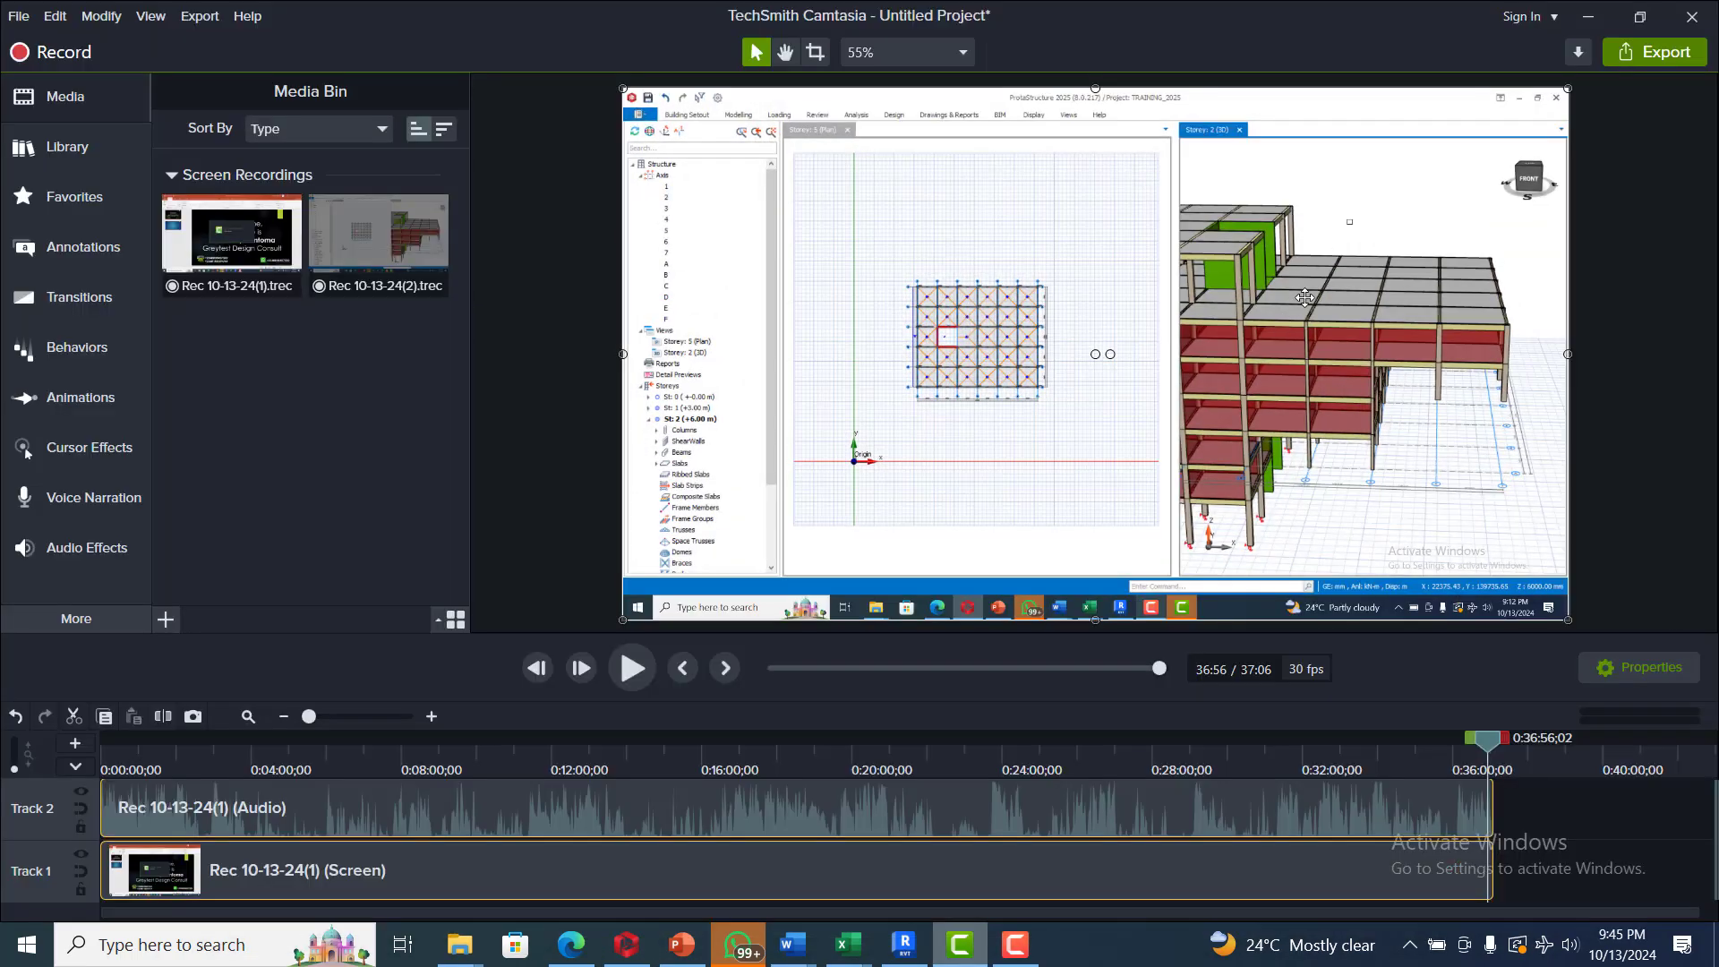
{"action": "left_click", "coordinate": [1585, 14]}
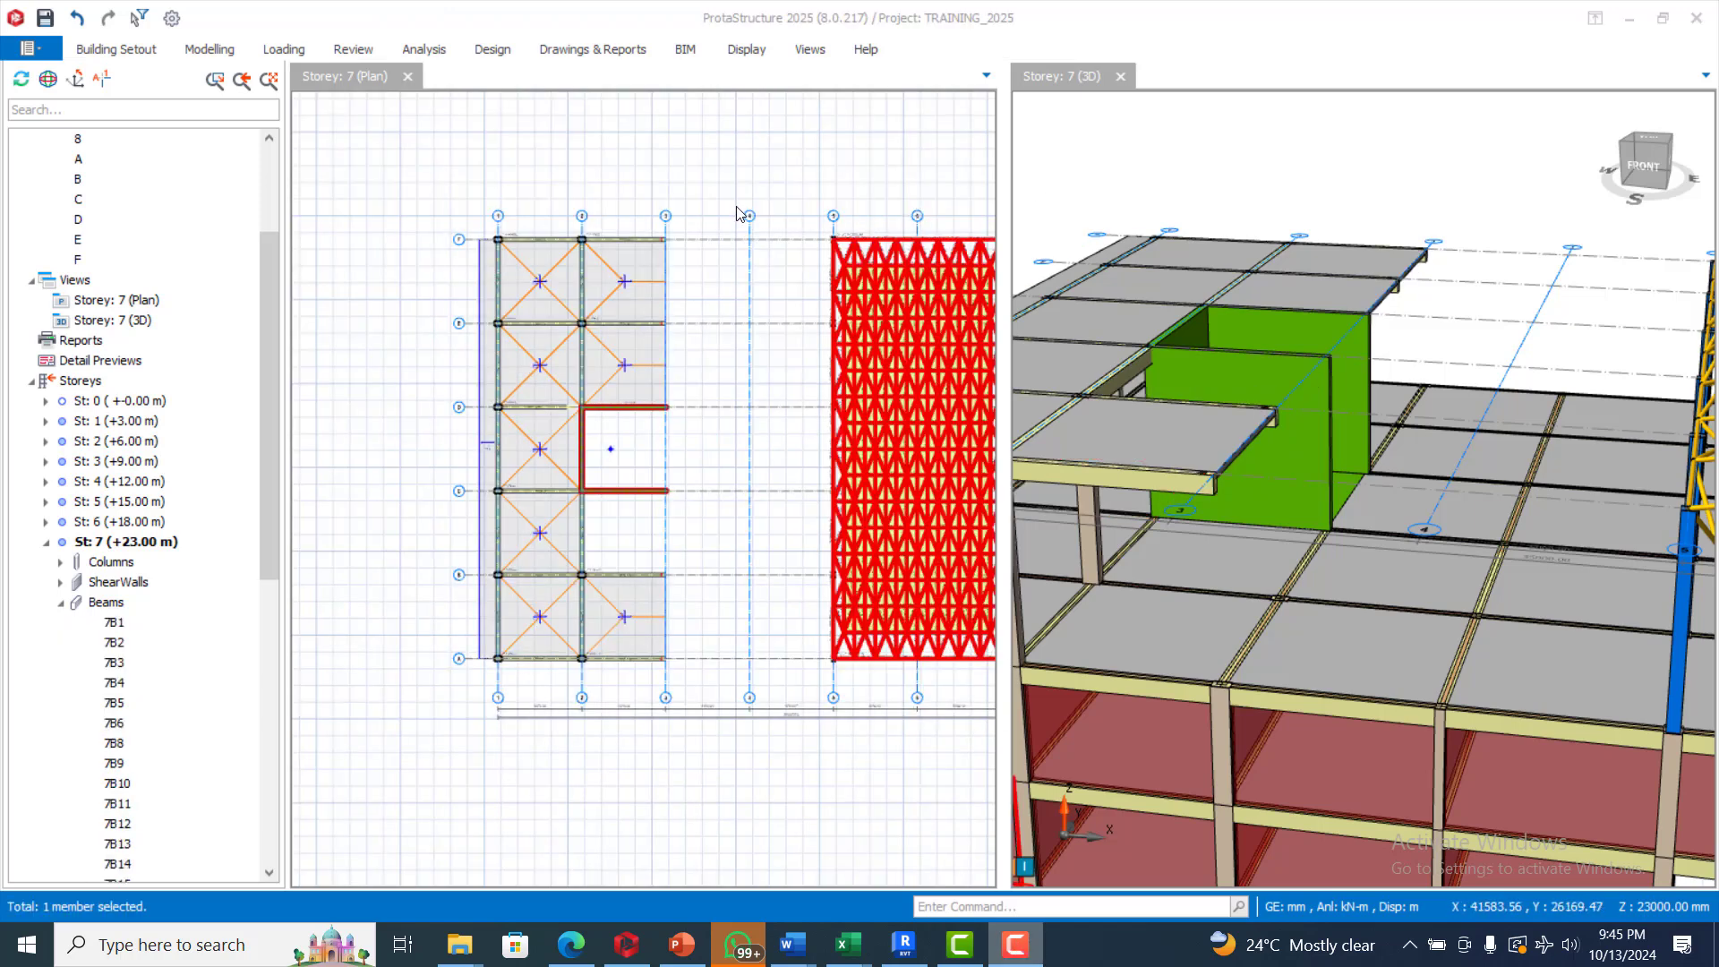
Insert steel columns on storey 7 where axis 3 meets axes F, E, D, B and A
{"action": "left_click", "coordinate": [207, 51]}
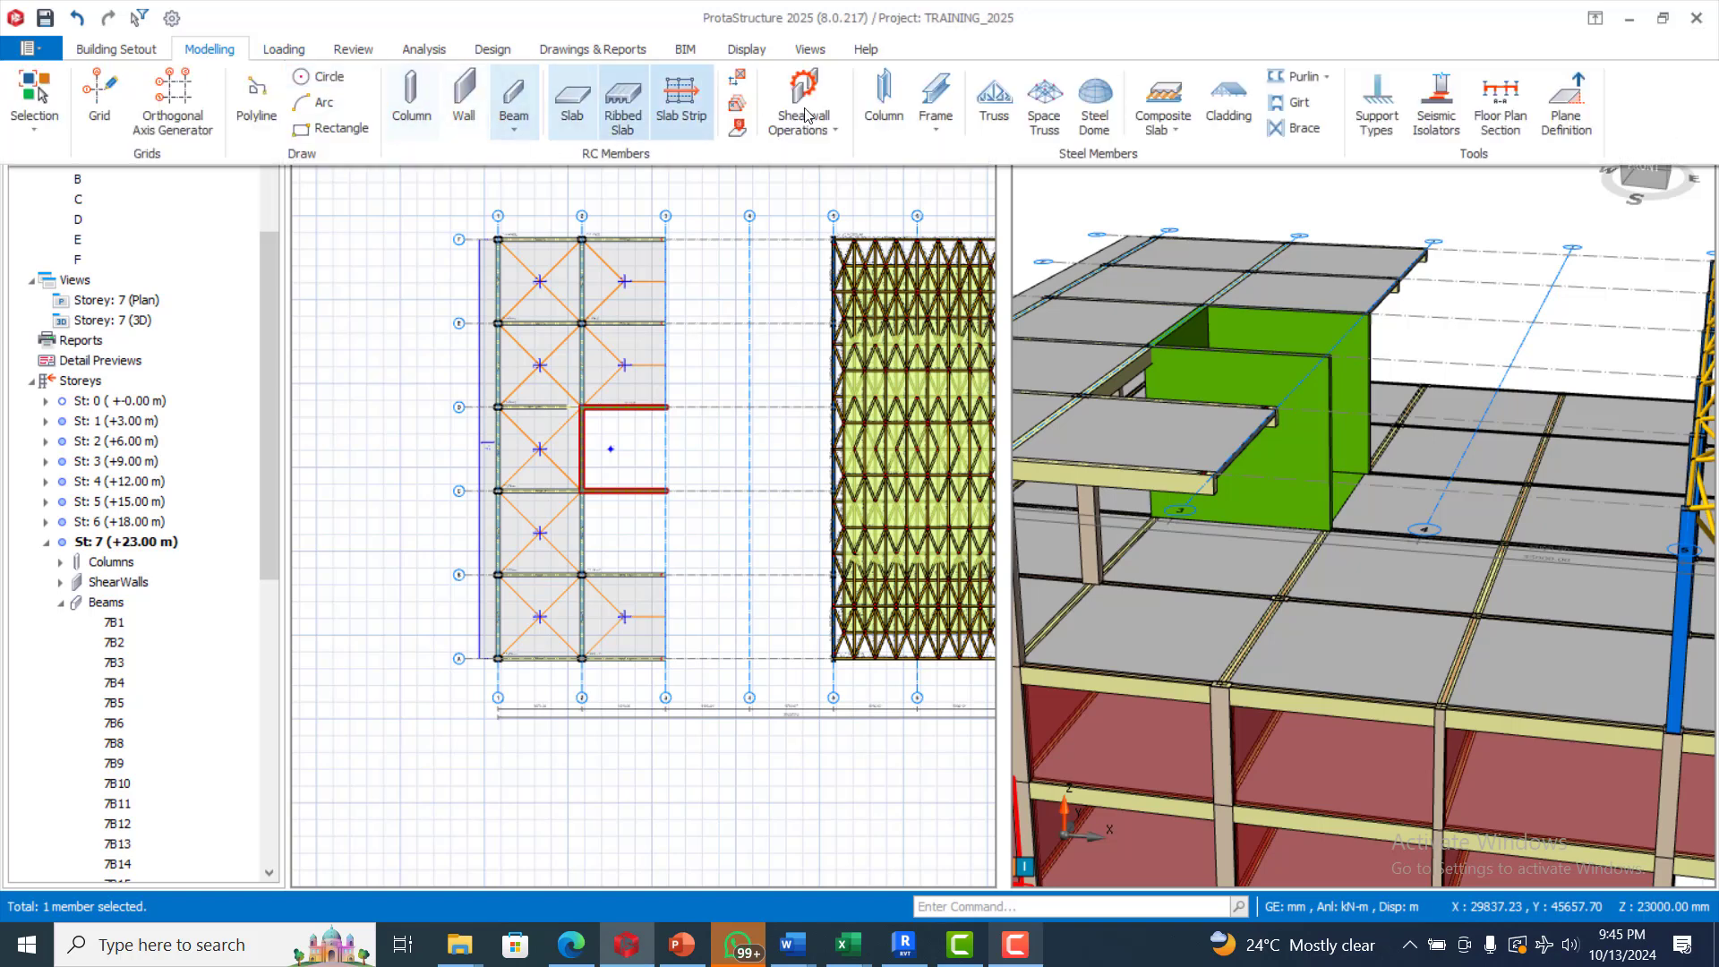
{"action": "left_click", "coordinate": [886, 98]}
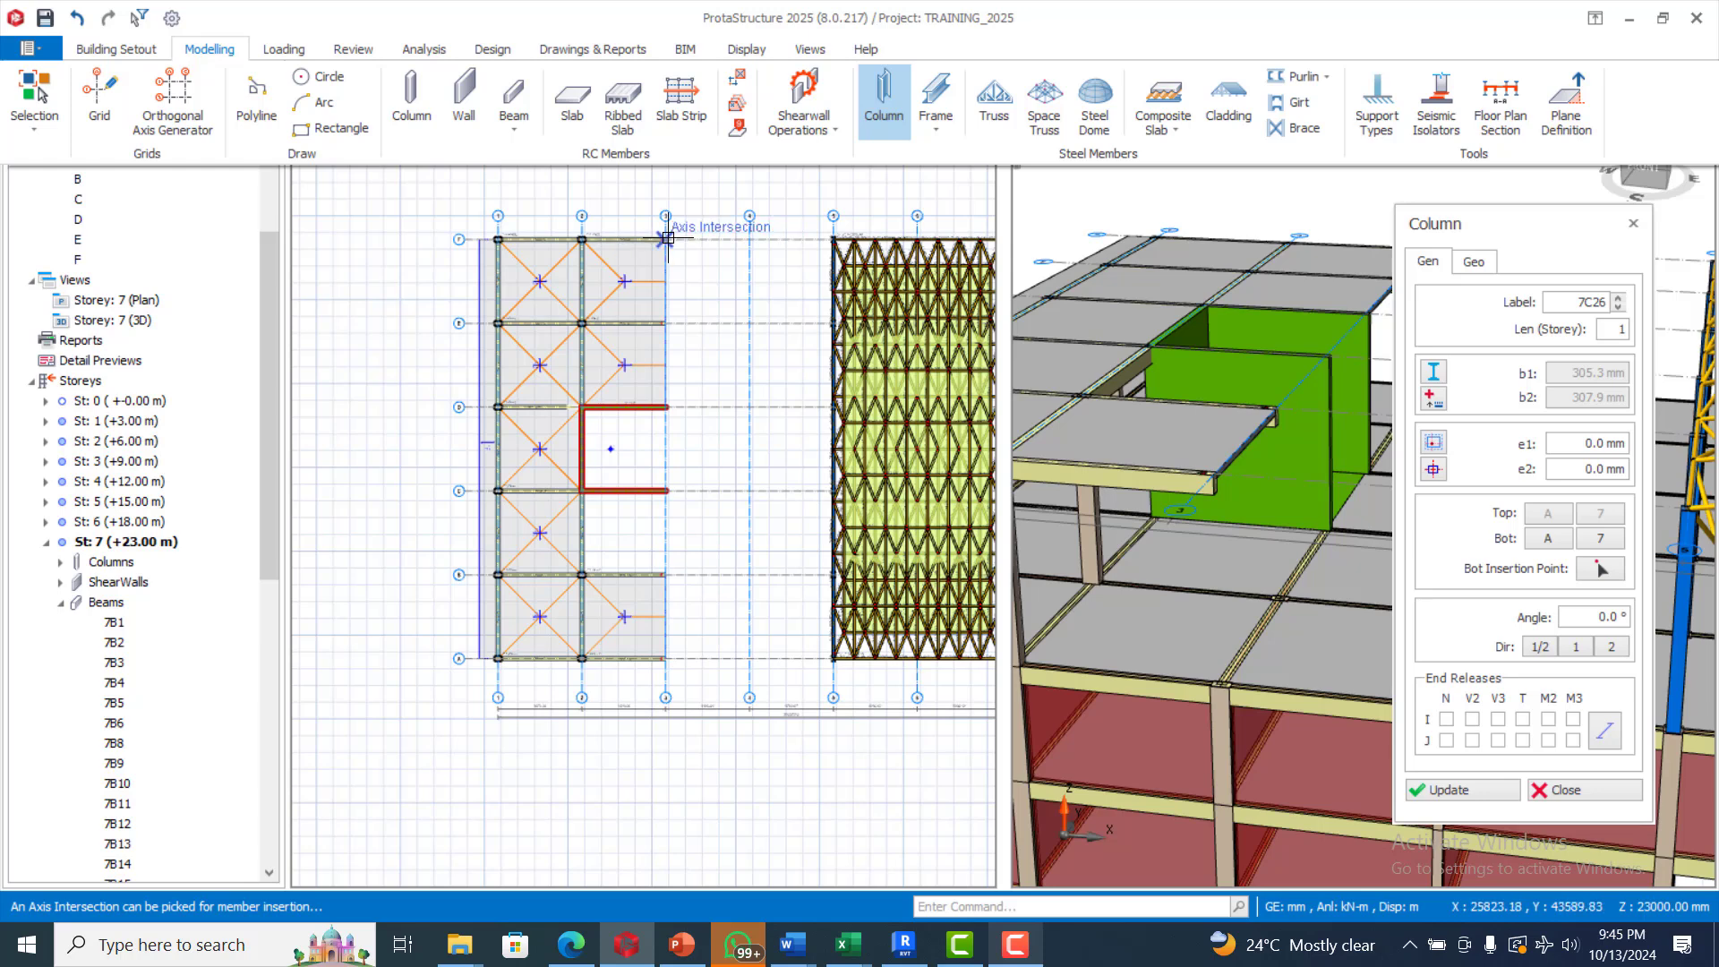
{"action": "left_click", "coordinate": [667, 239]}
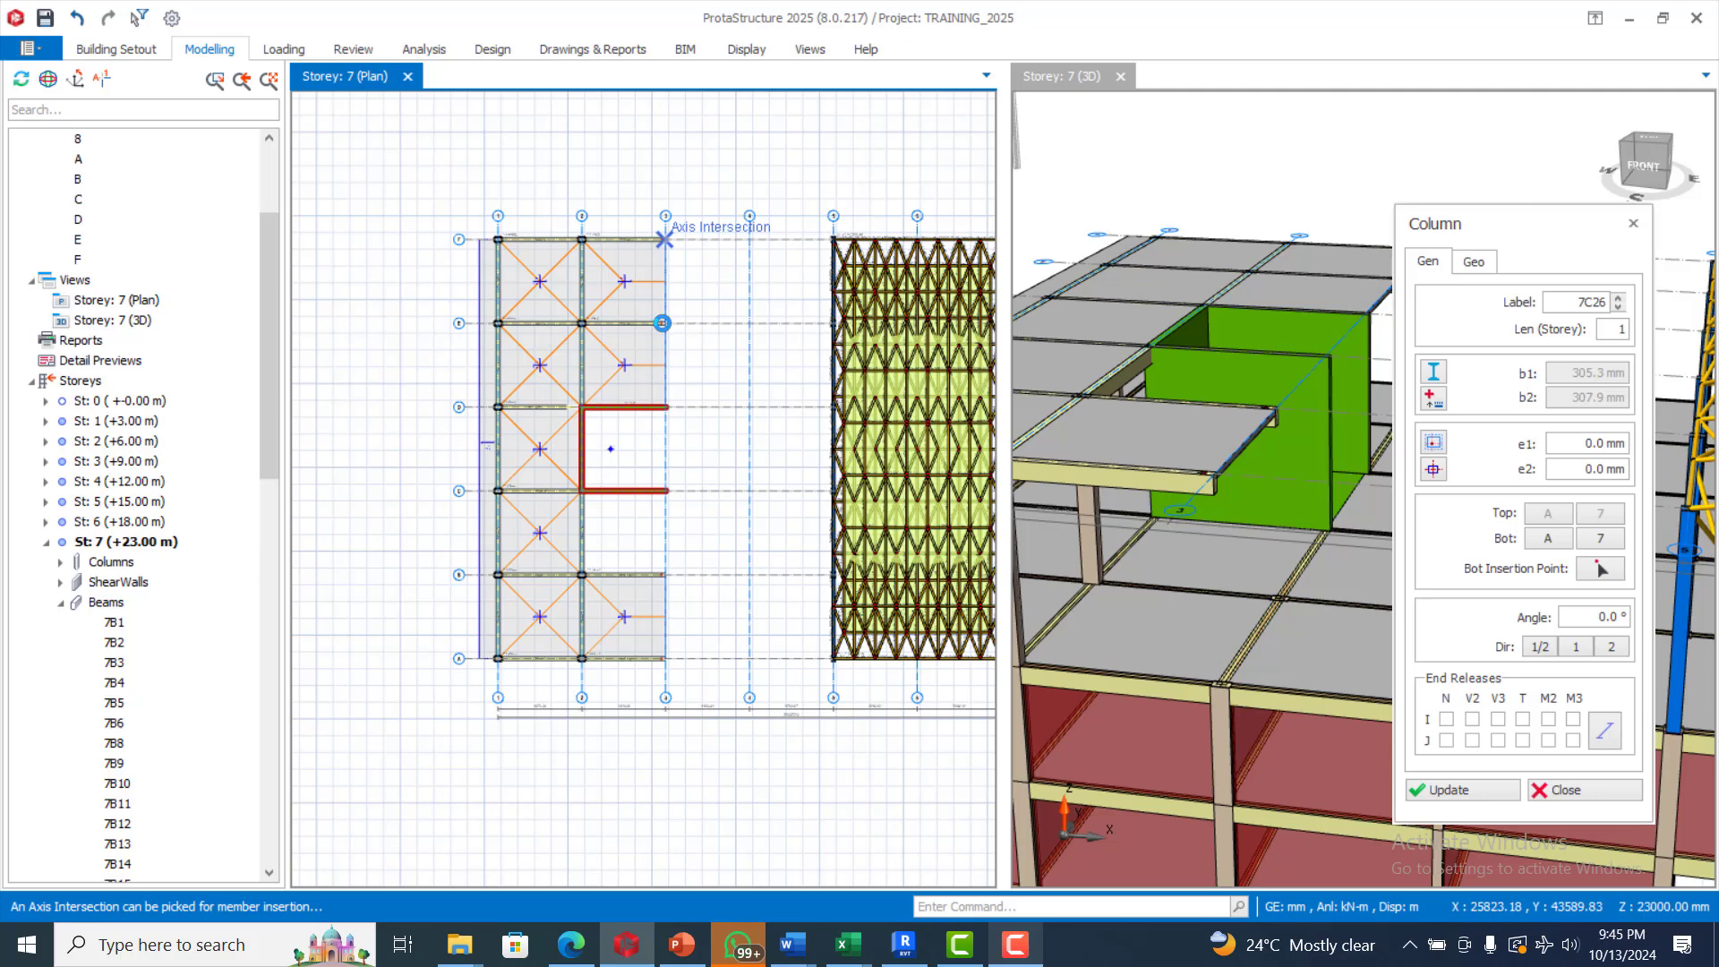
{"action": "left_click", "coordinate": [663, 322]}
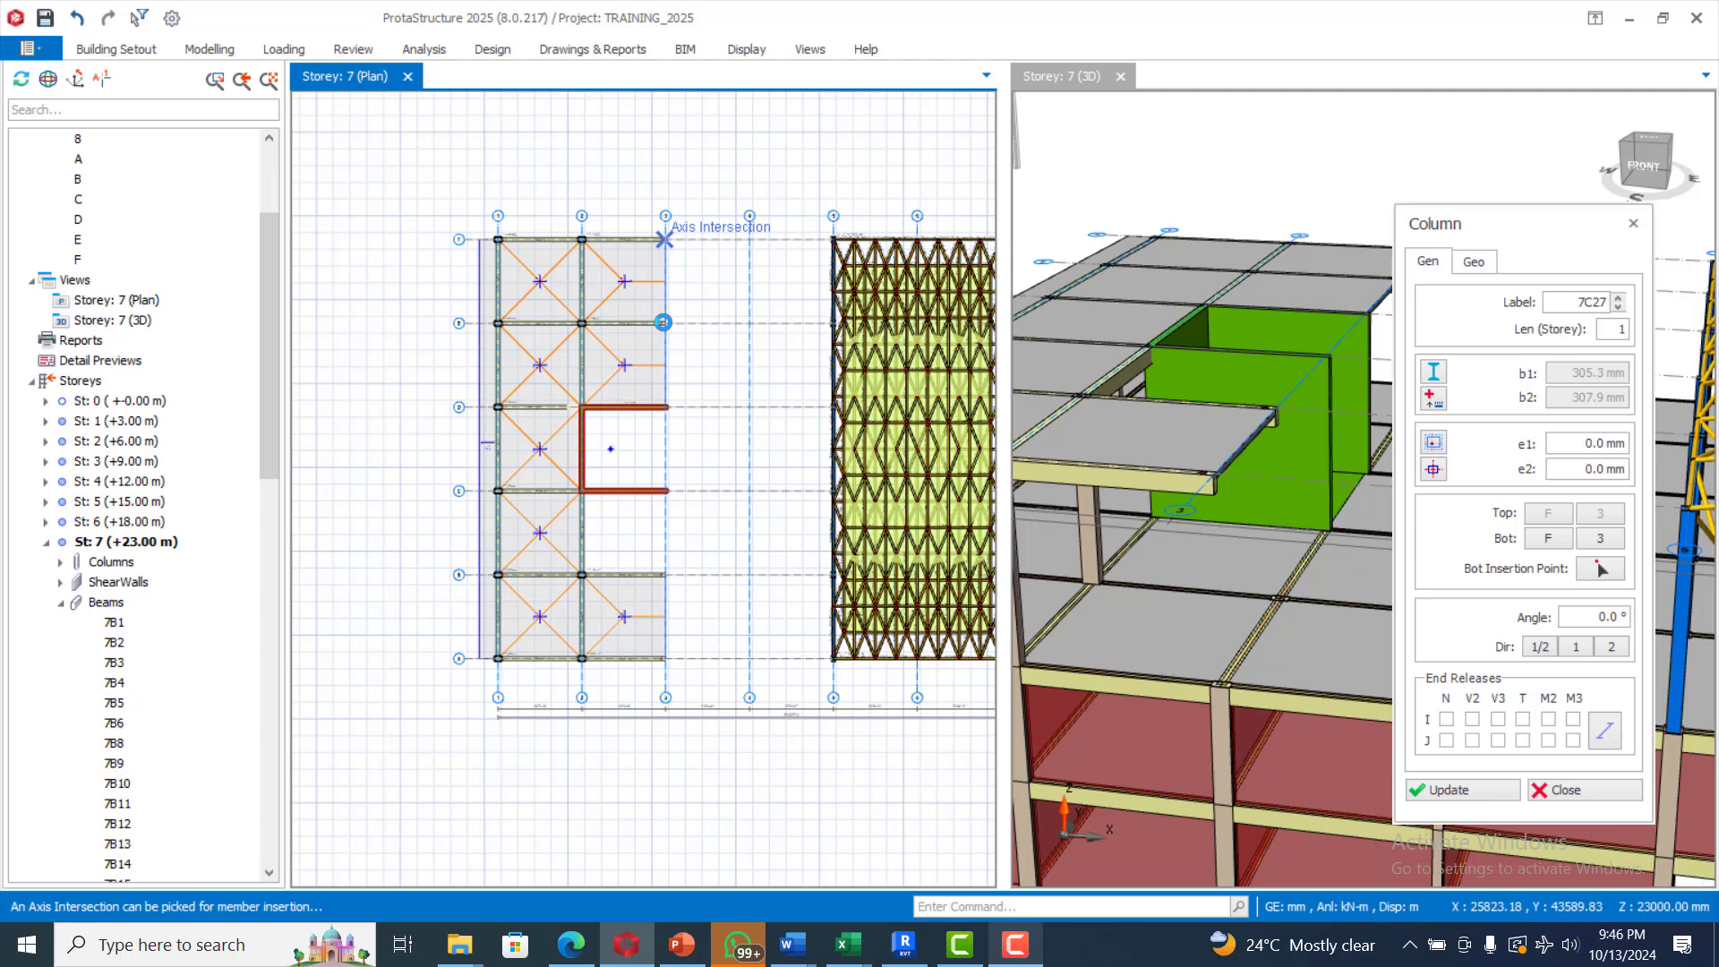
{"action": "left_click", "coordinate": [663, 323]}
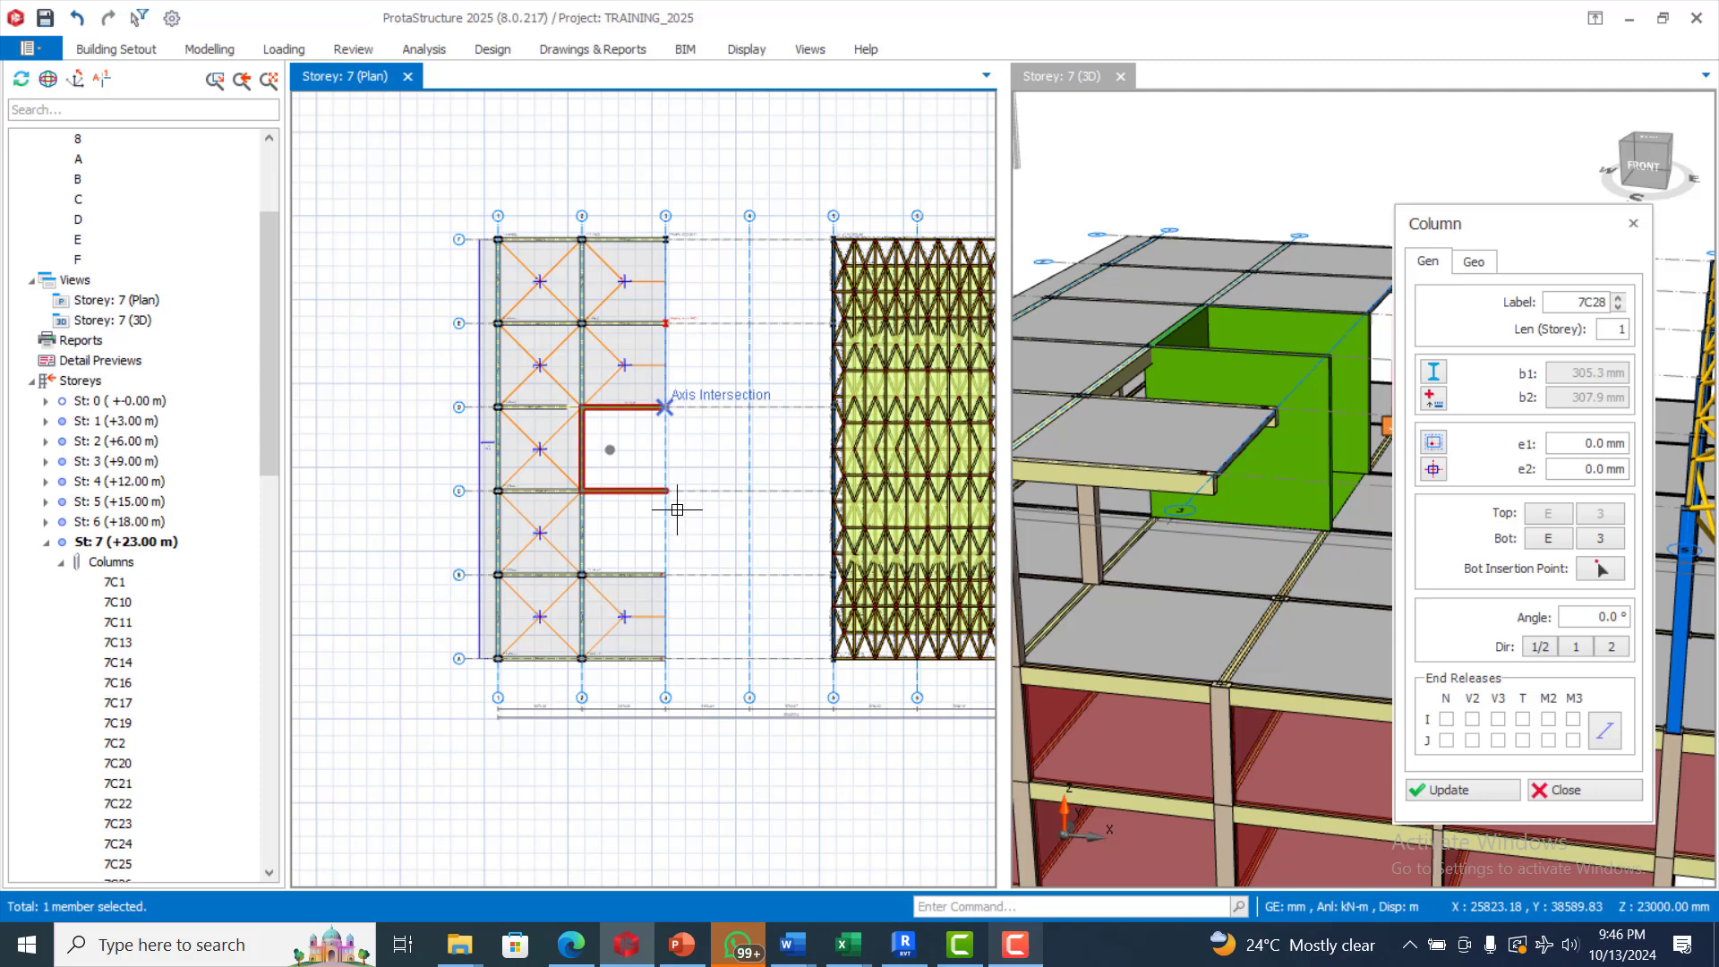
{"action": "left_click", "coordinate": [662, 575]}
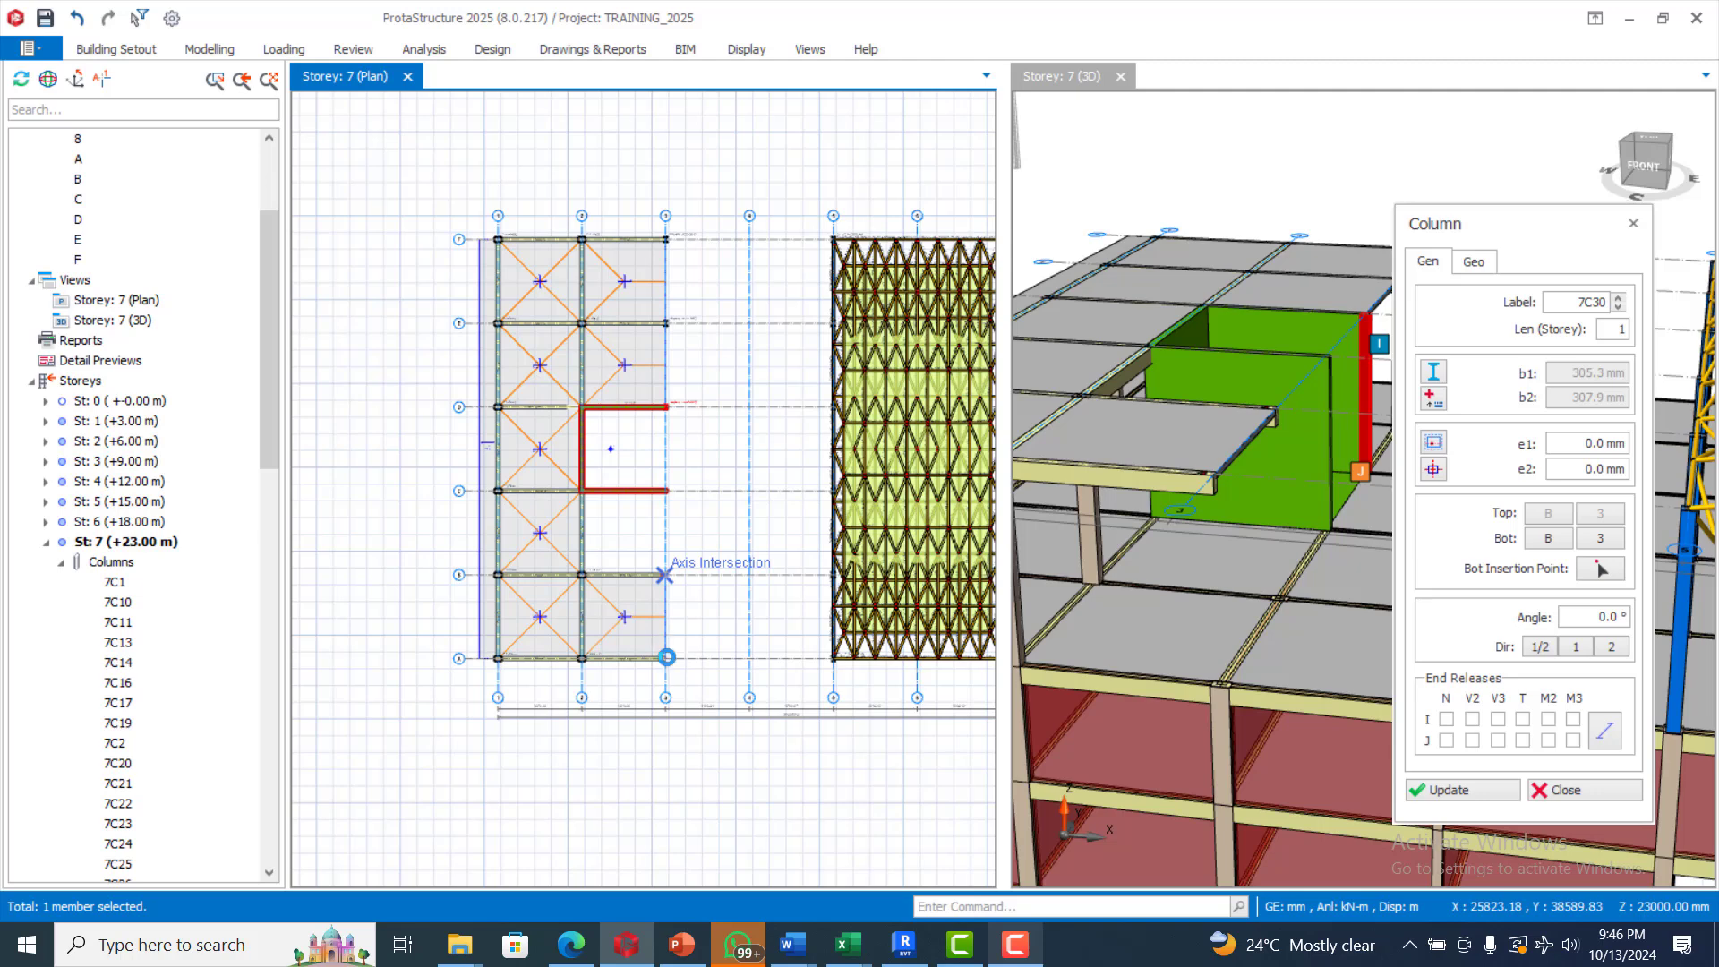
{"action": "left_click", "coordinate": [666, 658]}
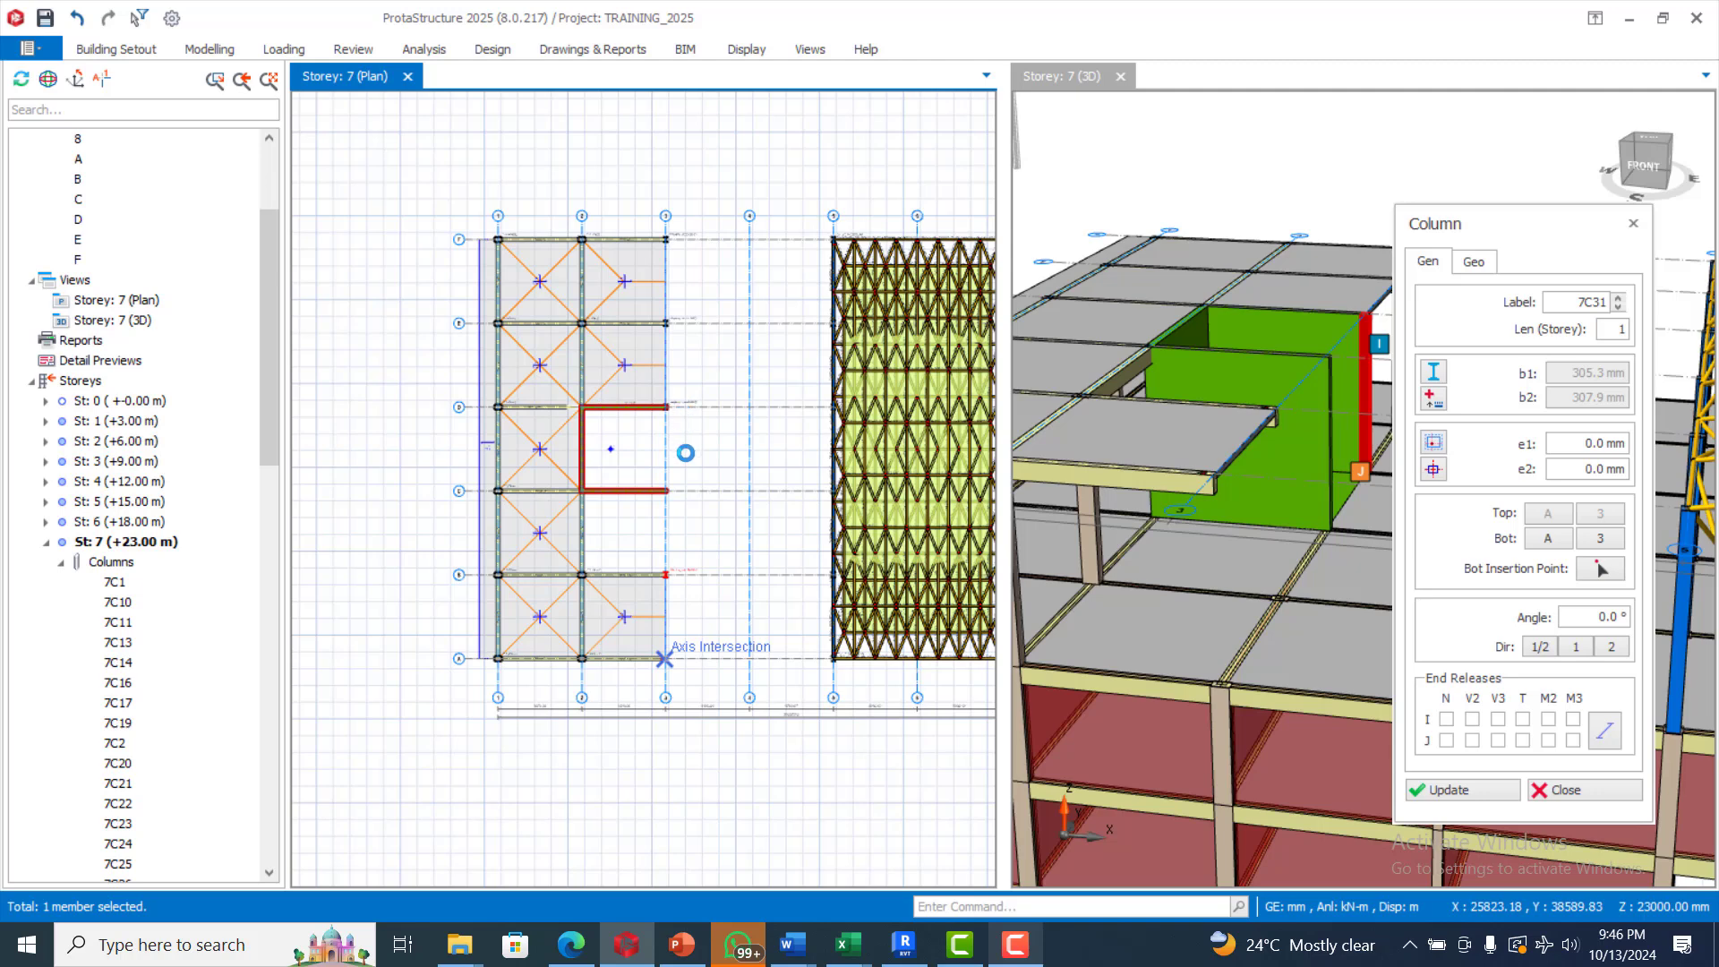
Insert a steel column at the intersection of axes C and 3, at the end of the shear wall
{"action": "scroll", "coordinate": [680, 465], "scroll_direction": "up", "scroll_amount": 2}
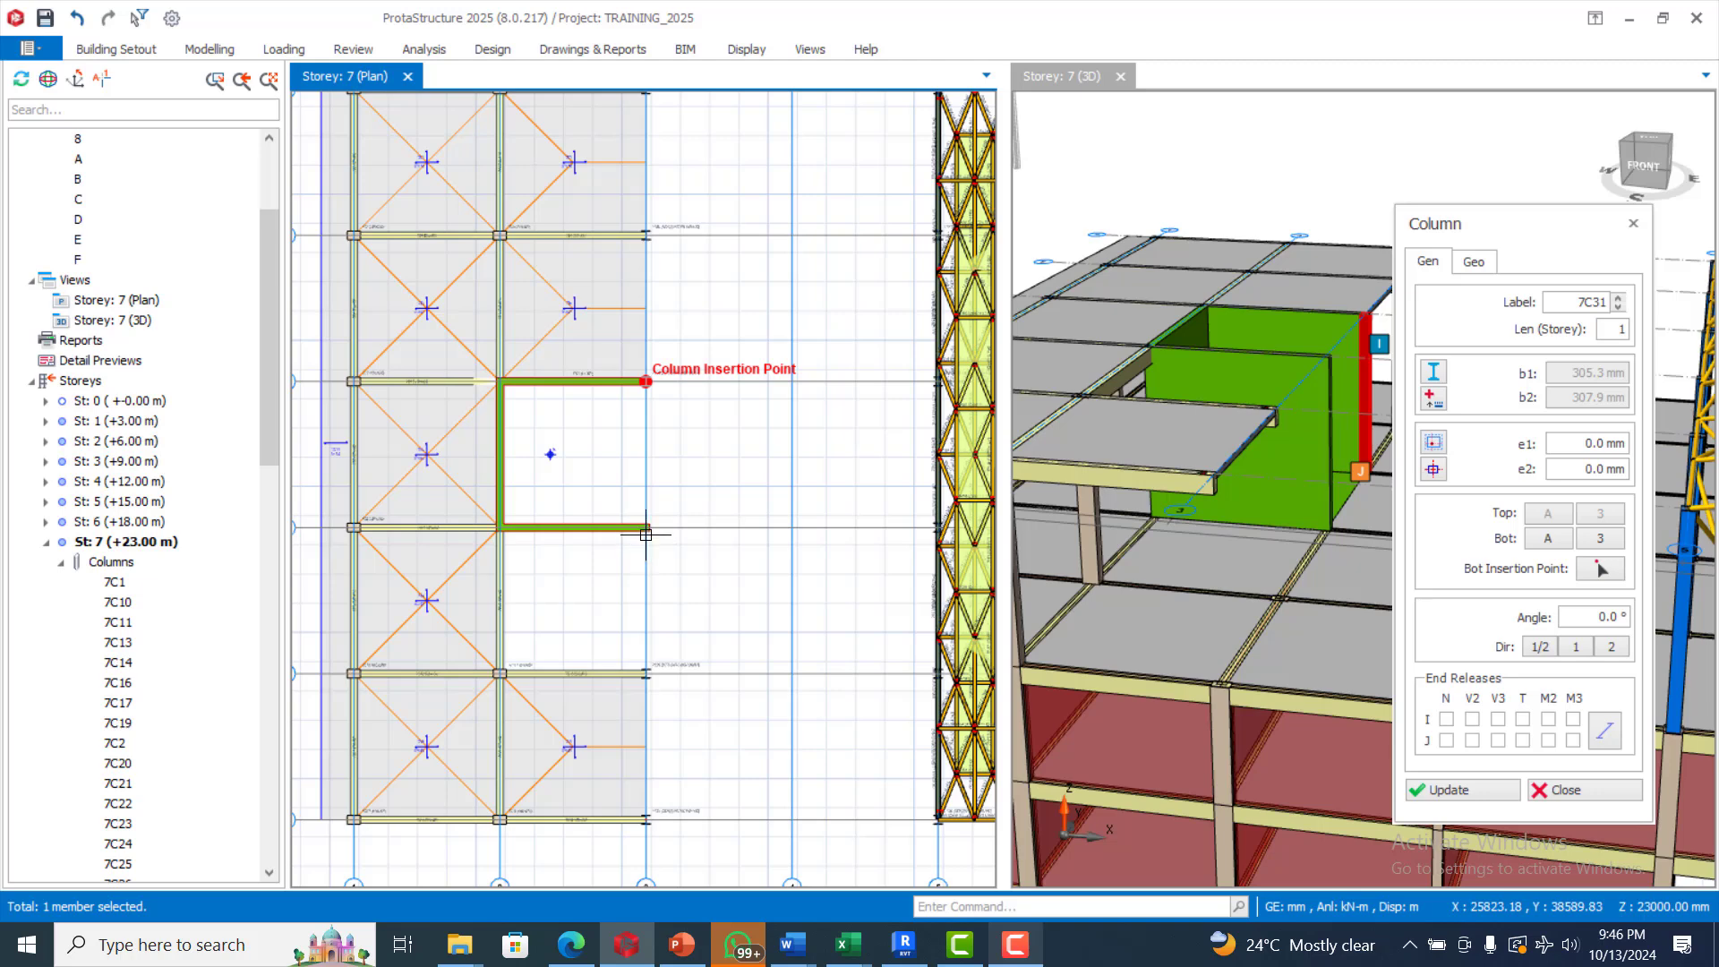
{"action": "scroll", "coordinate": [647, 532], "scroll_direction": "up", "scroll_amount": 1}
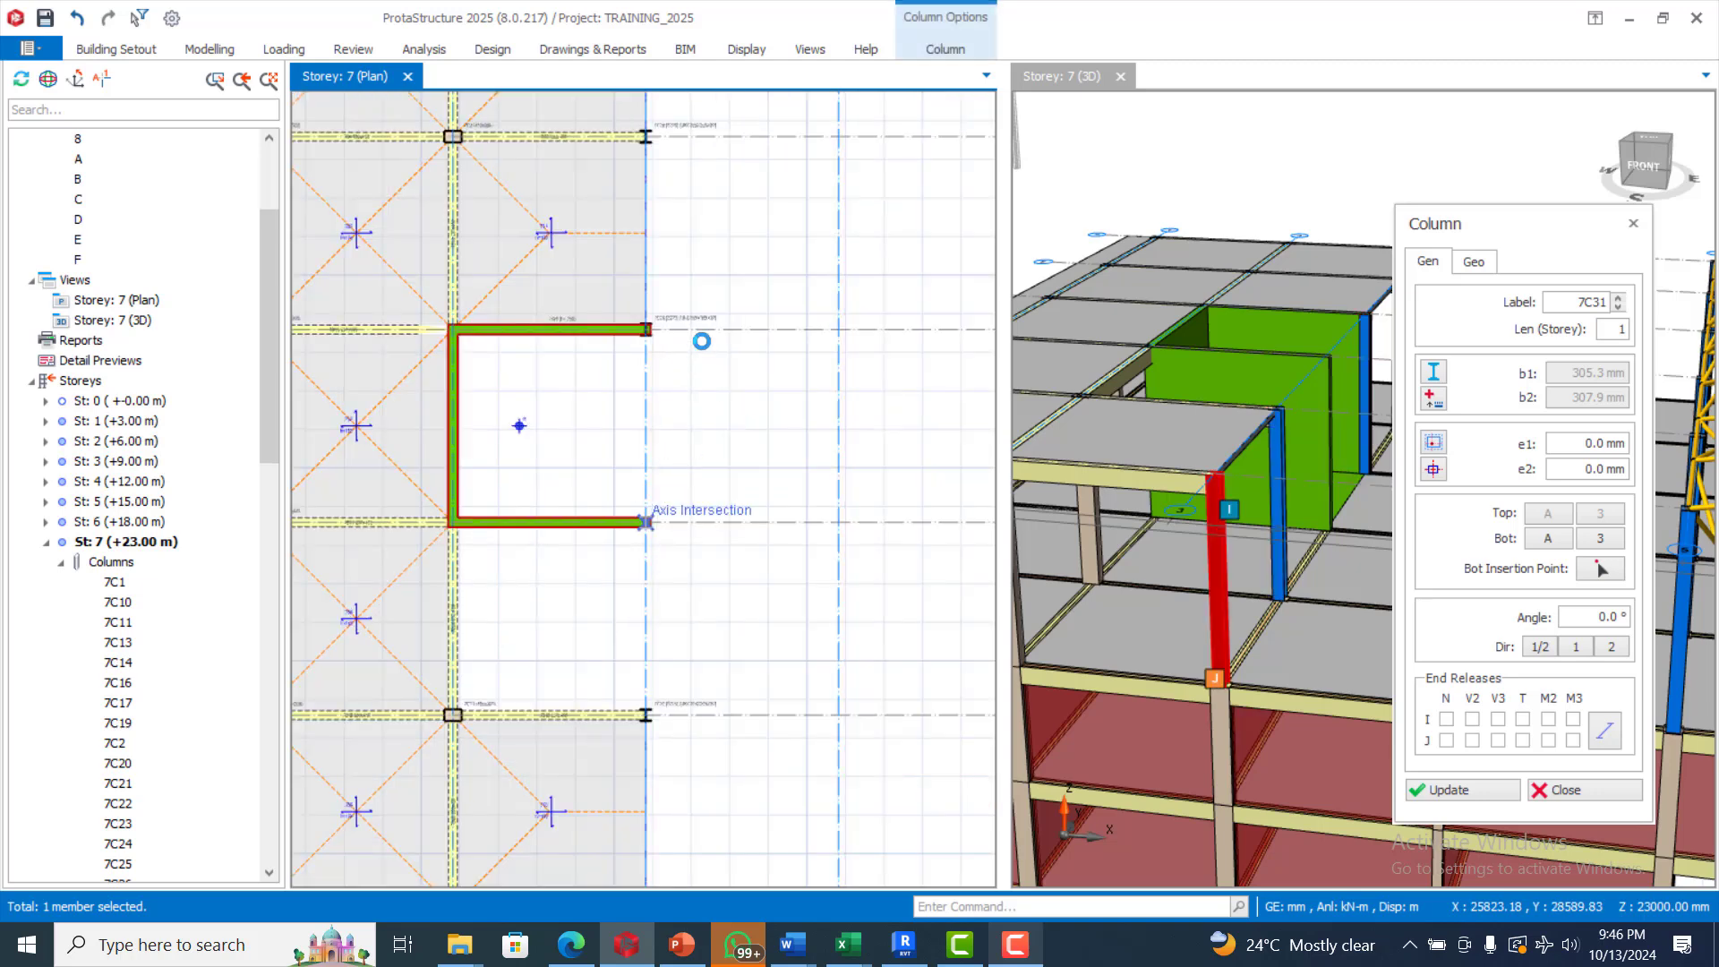
{"action": "left_click", "coordinate": [701, 371]}
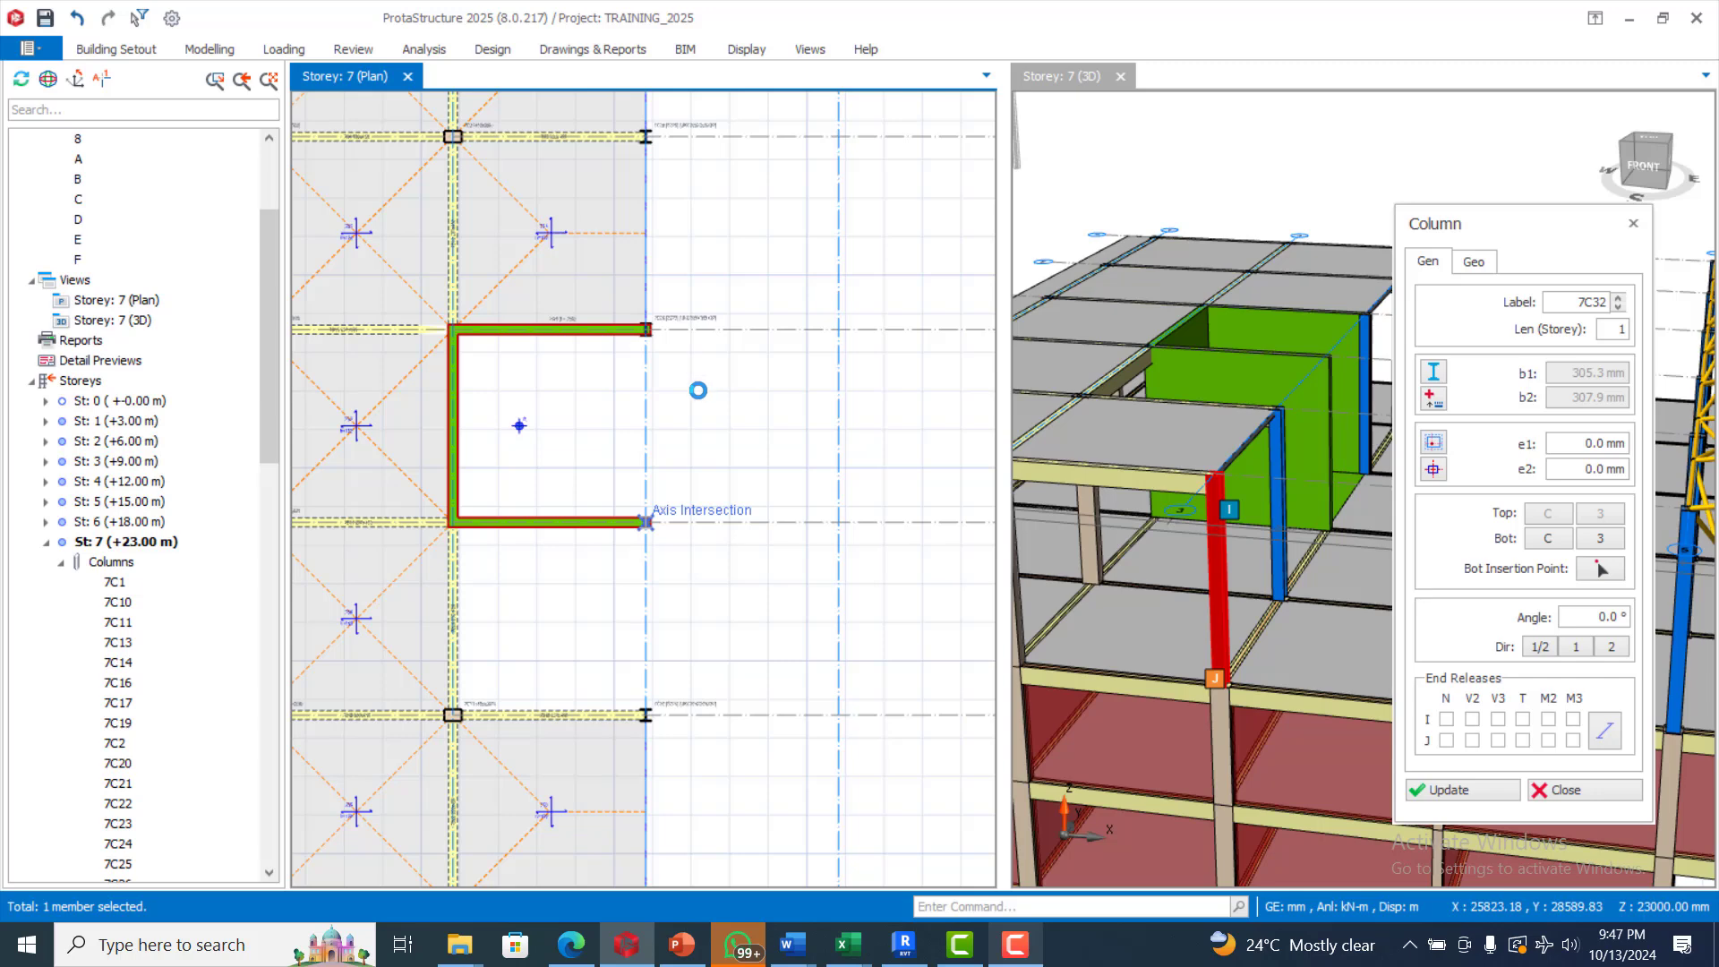
{"action": "scroll", "coordinate": [698, 391], "scroll_direction": "down", "scroll_amount": 3}
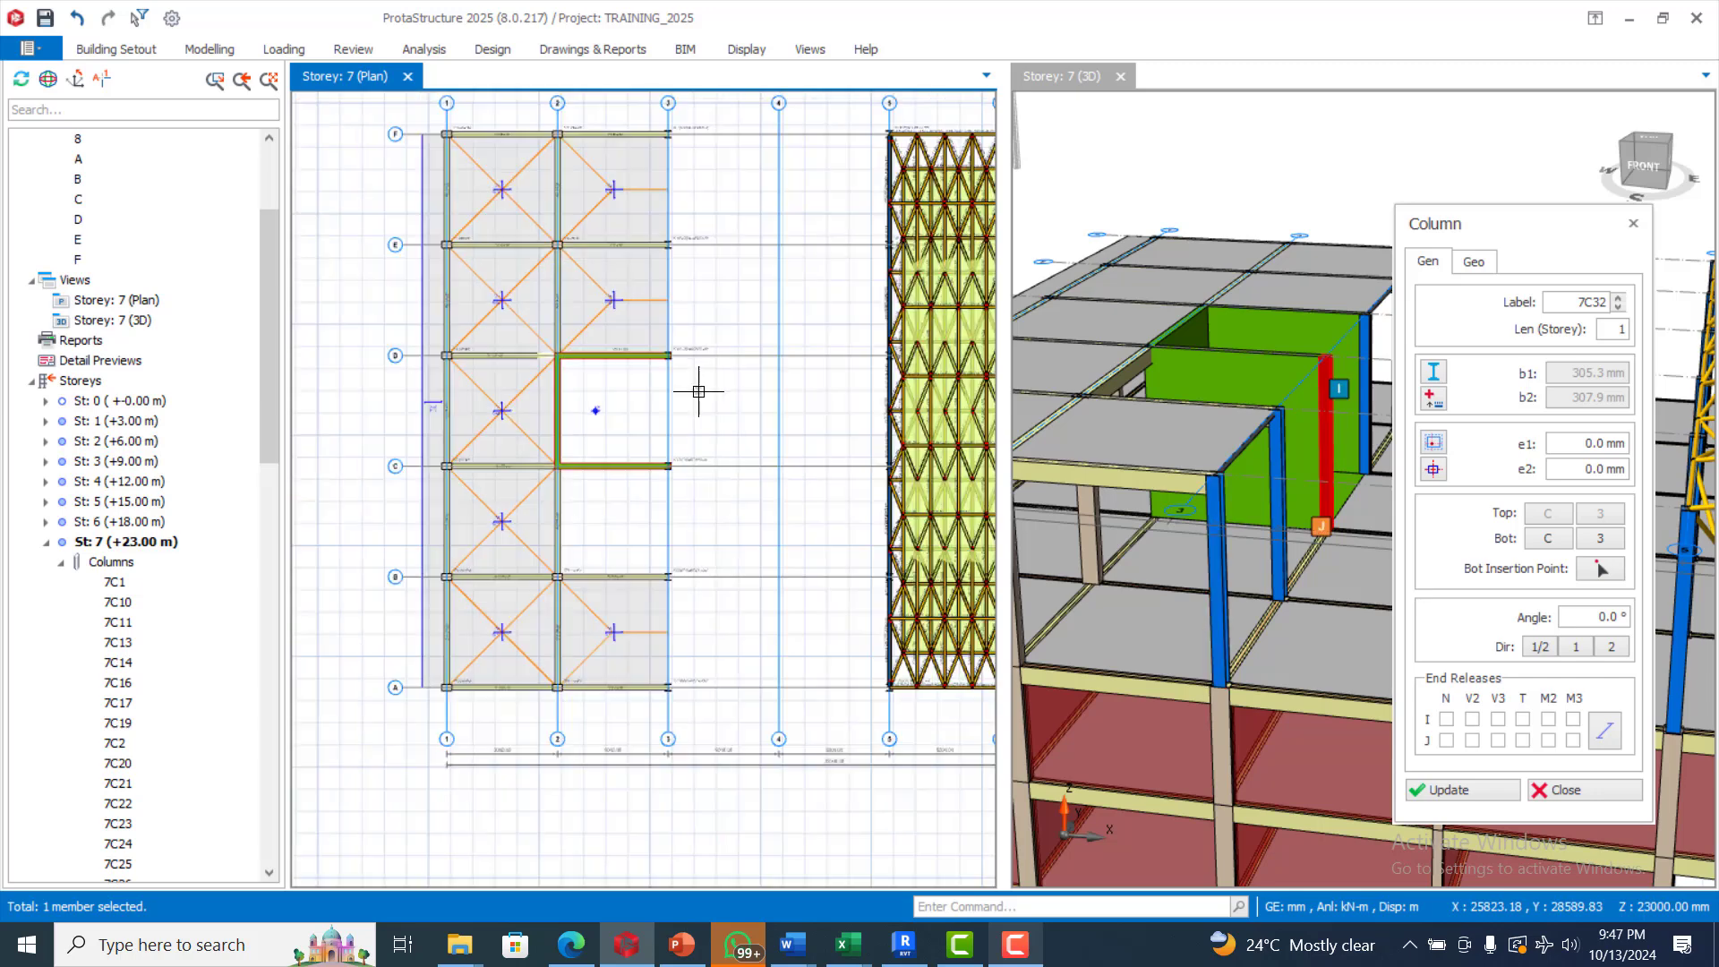
Insert a primary steel frame member along axis F between axes 5 and 3
{"action": "left_click", "coordinate": [209, 49]}
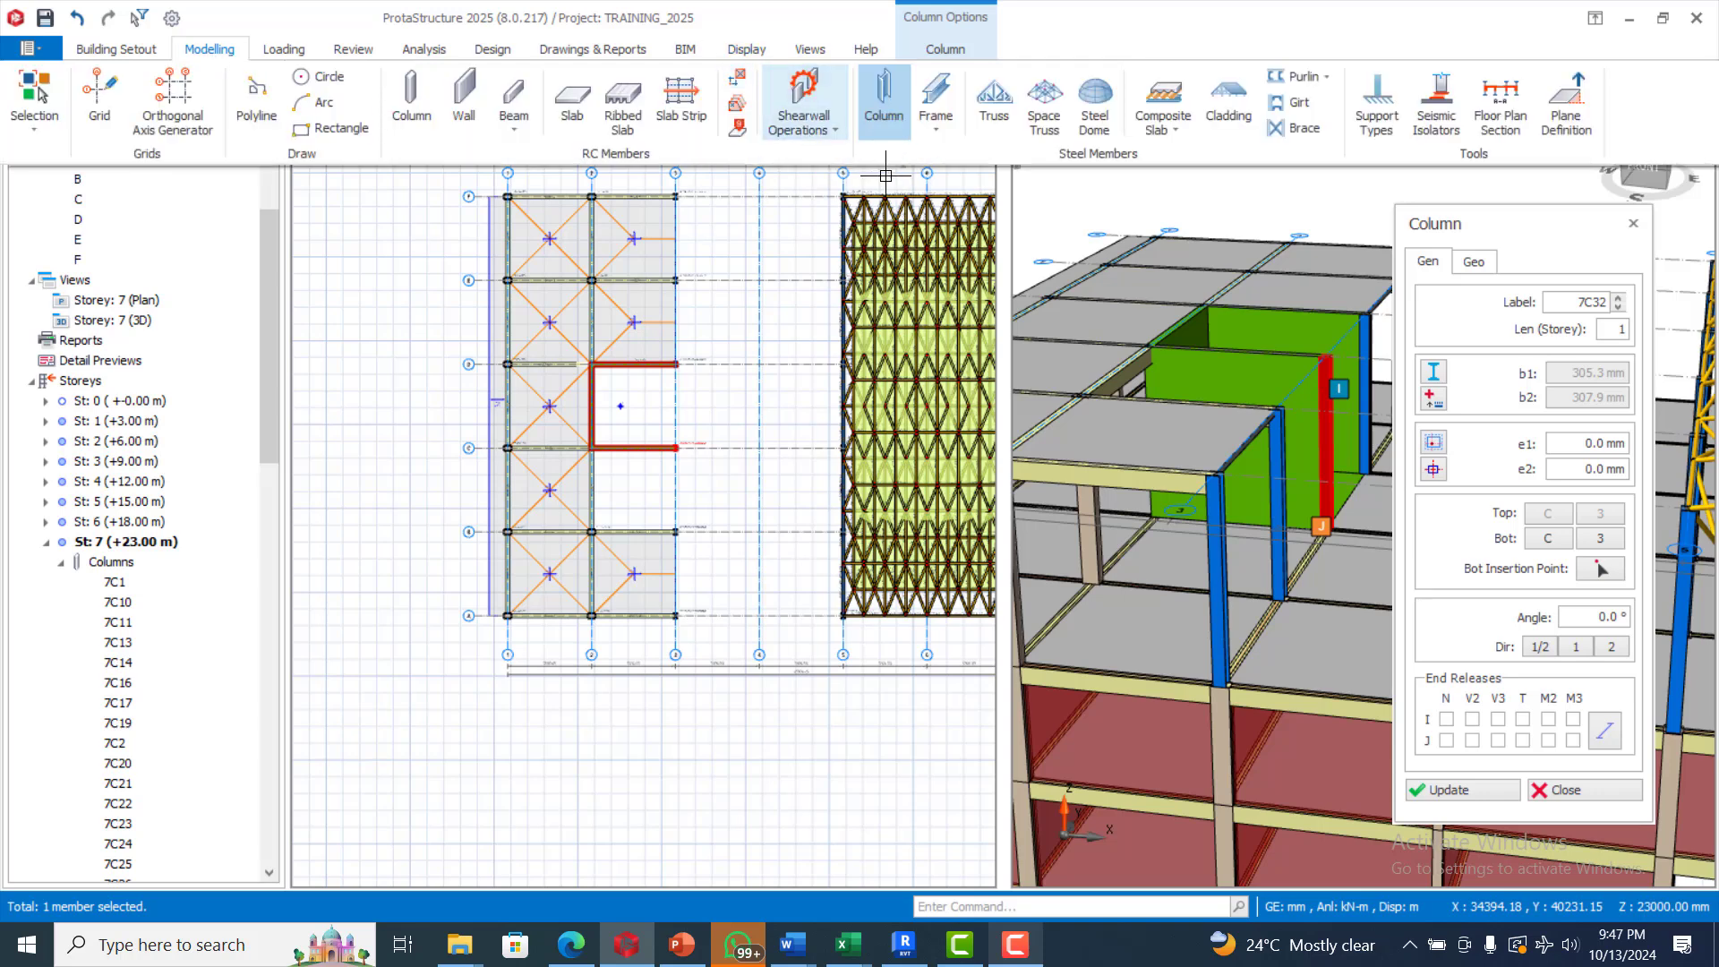
{"action": "left_click", "coordinate": [938, 130]}
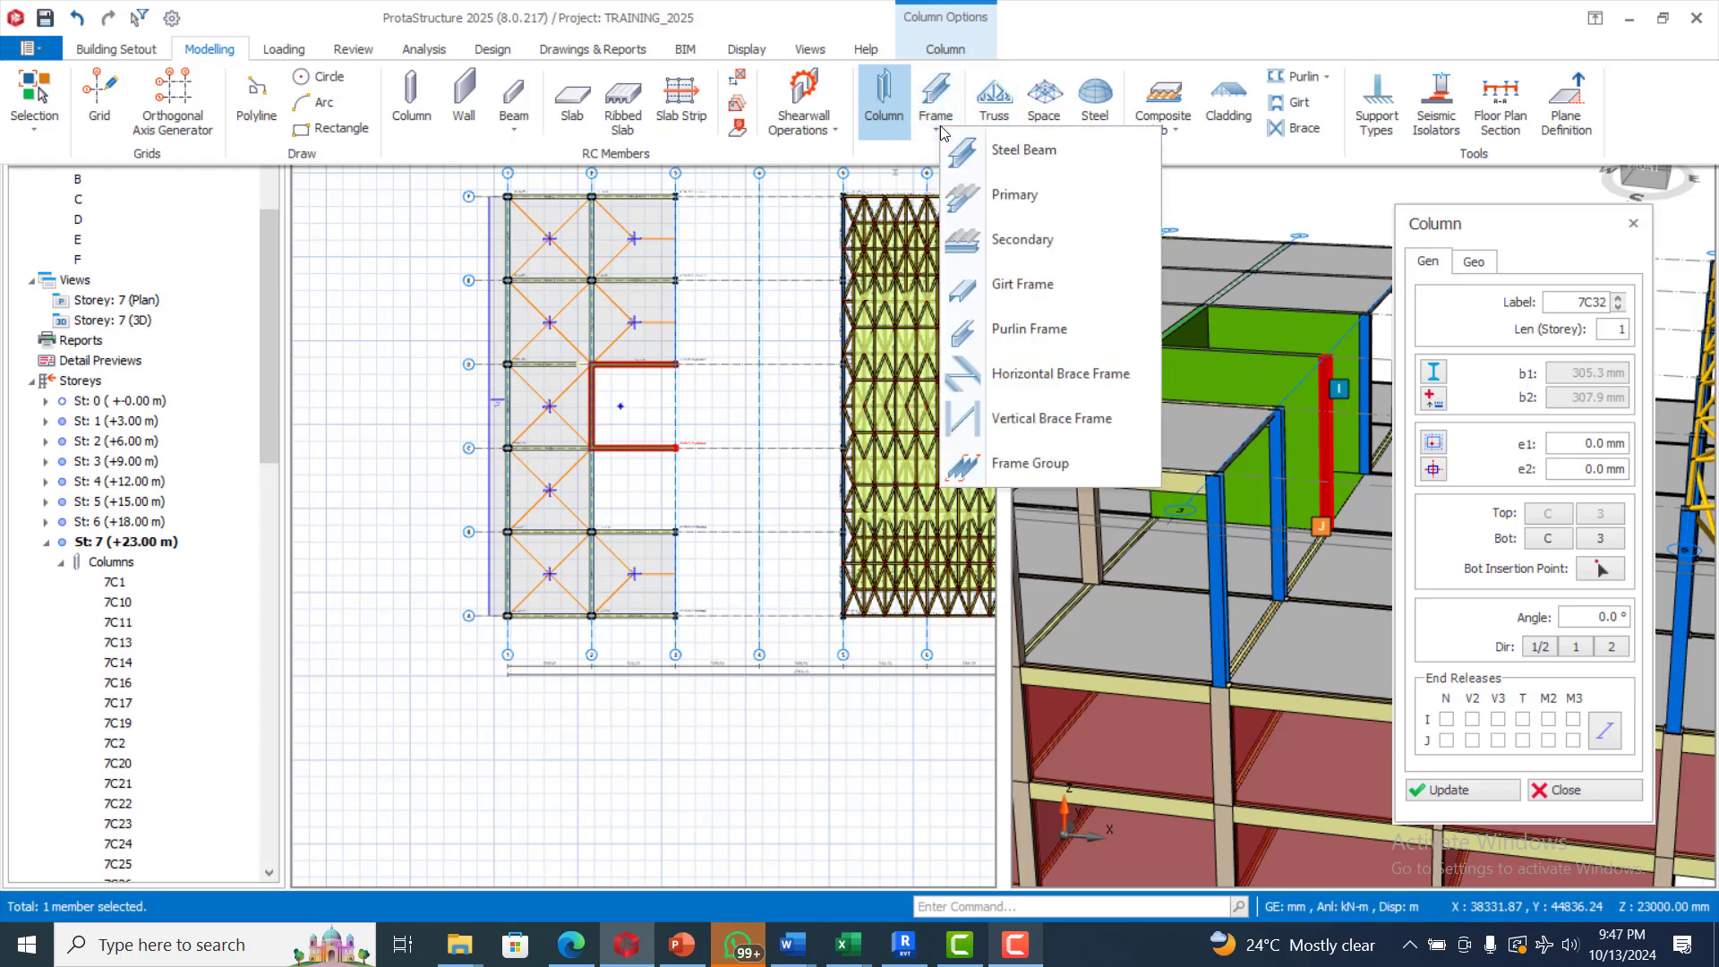
{"action": "left_click", "coordinate": [1059, 204]}
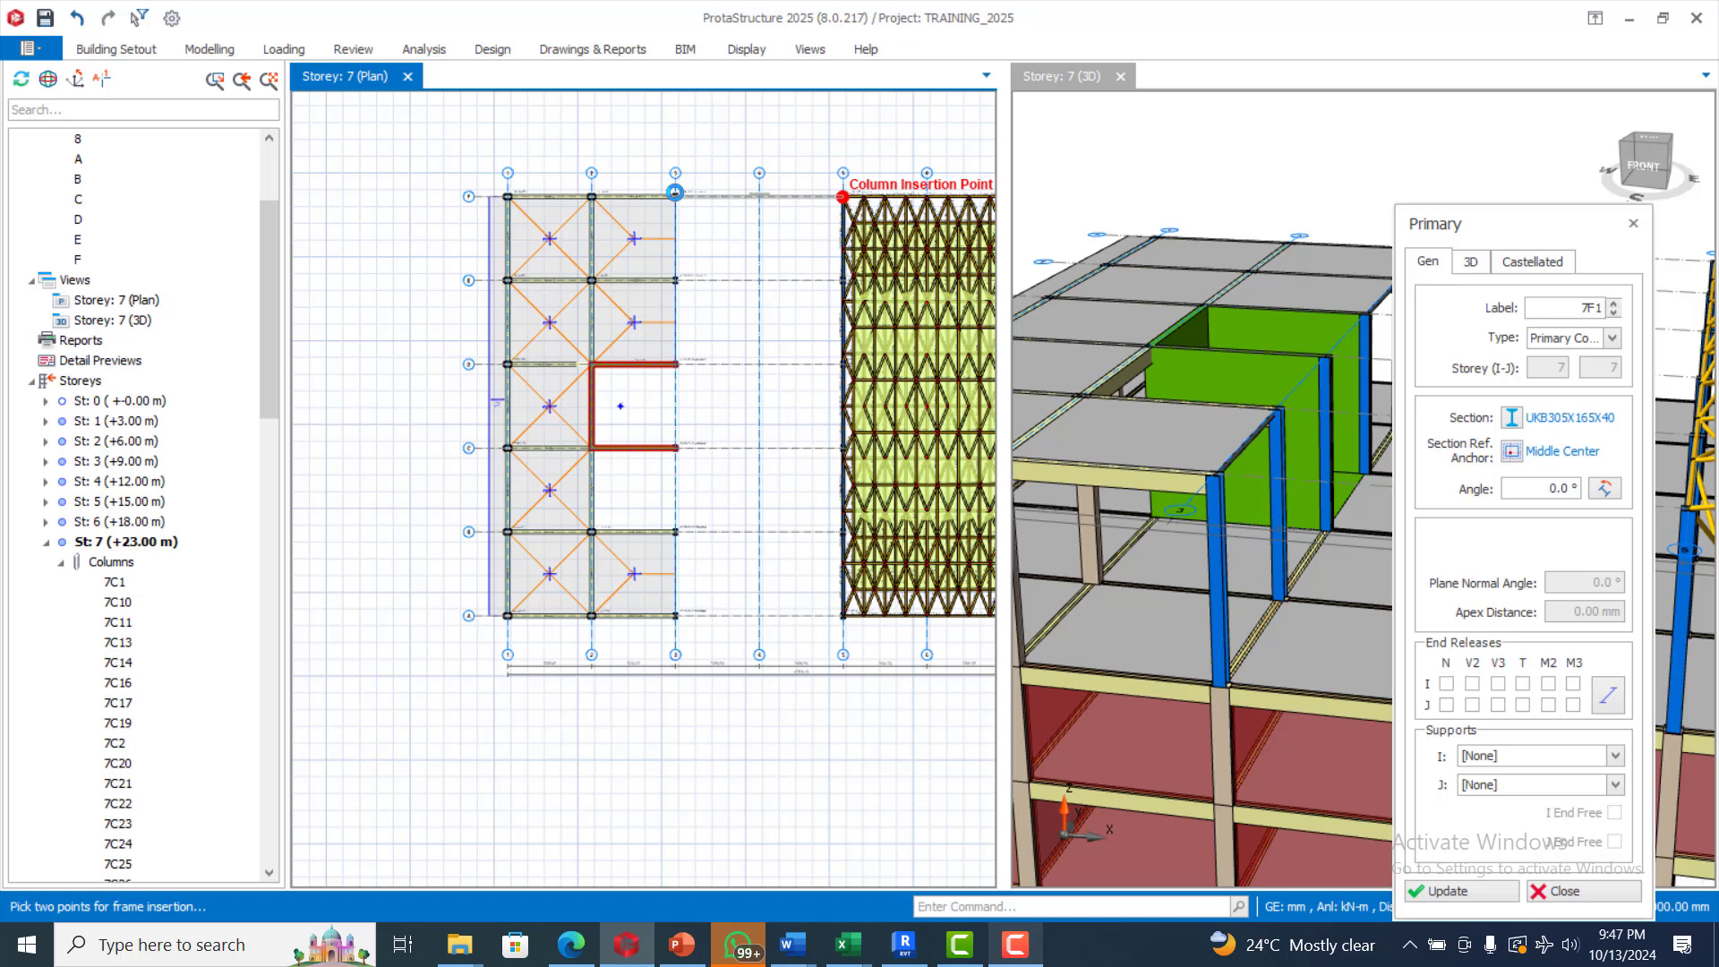
{"action": "left_click", "coordinate": [675, 192]}
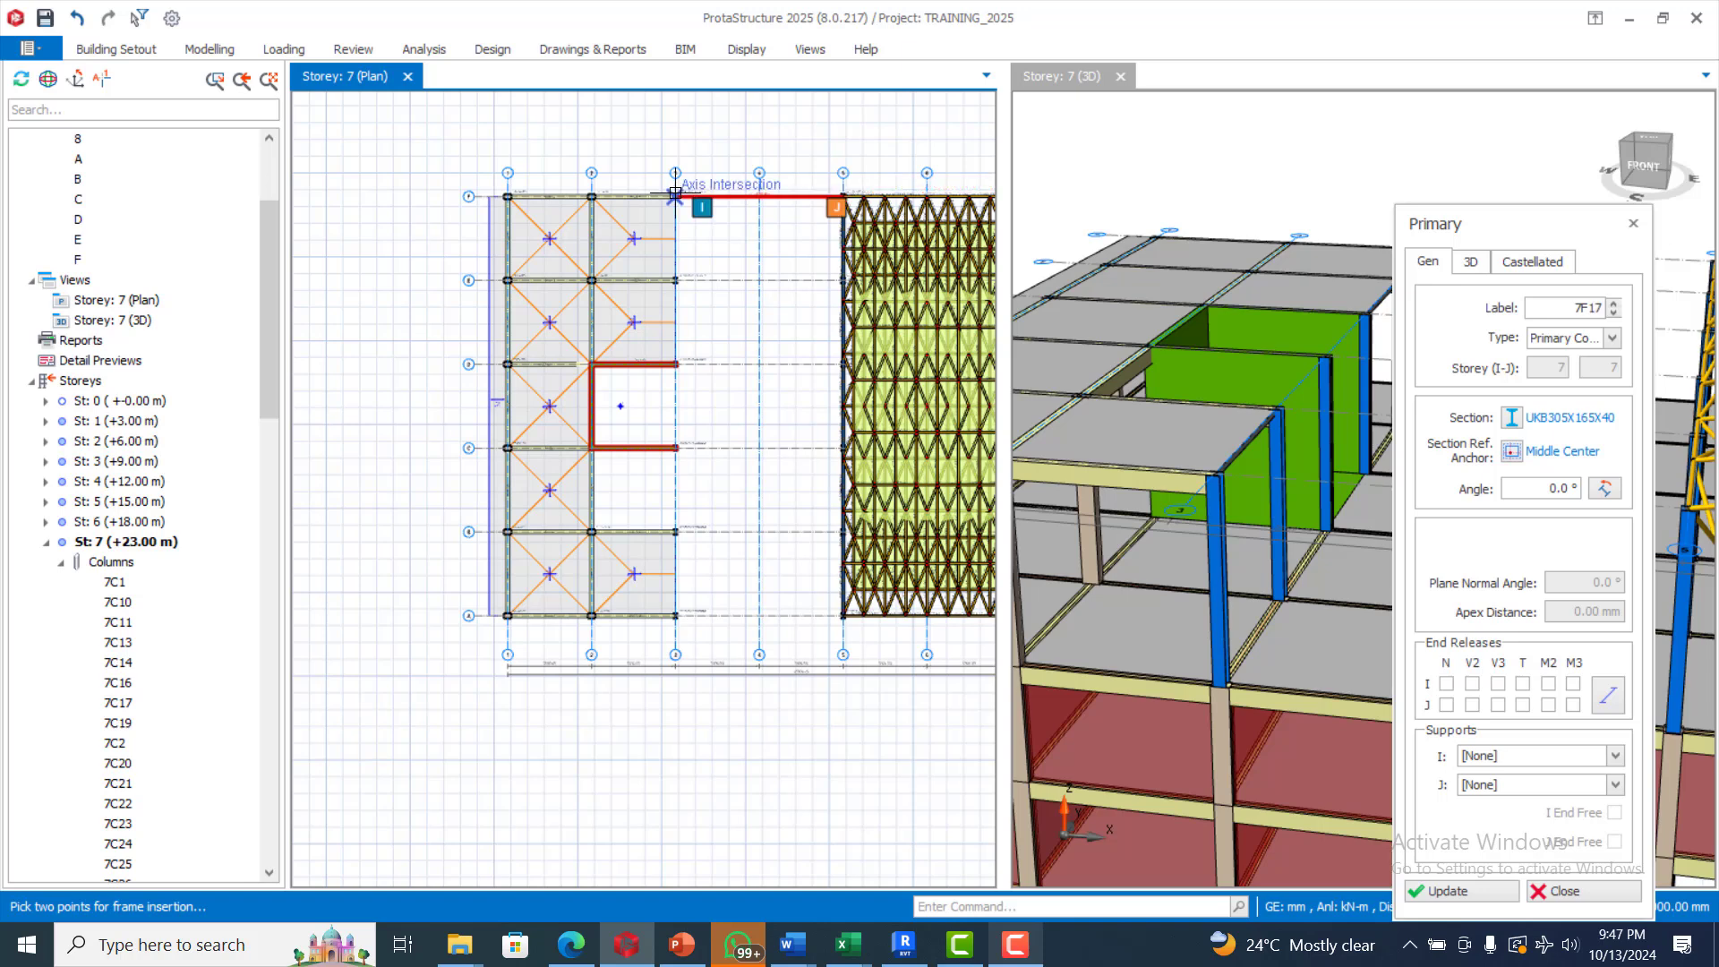
Insert primary steel frame members along axis 3 from axis F to axis A, splitting them at the supporting spans
{"action": "left_click", "coordinate": [675, 616]}
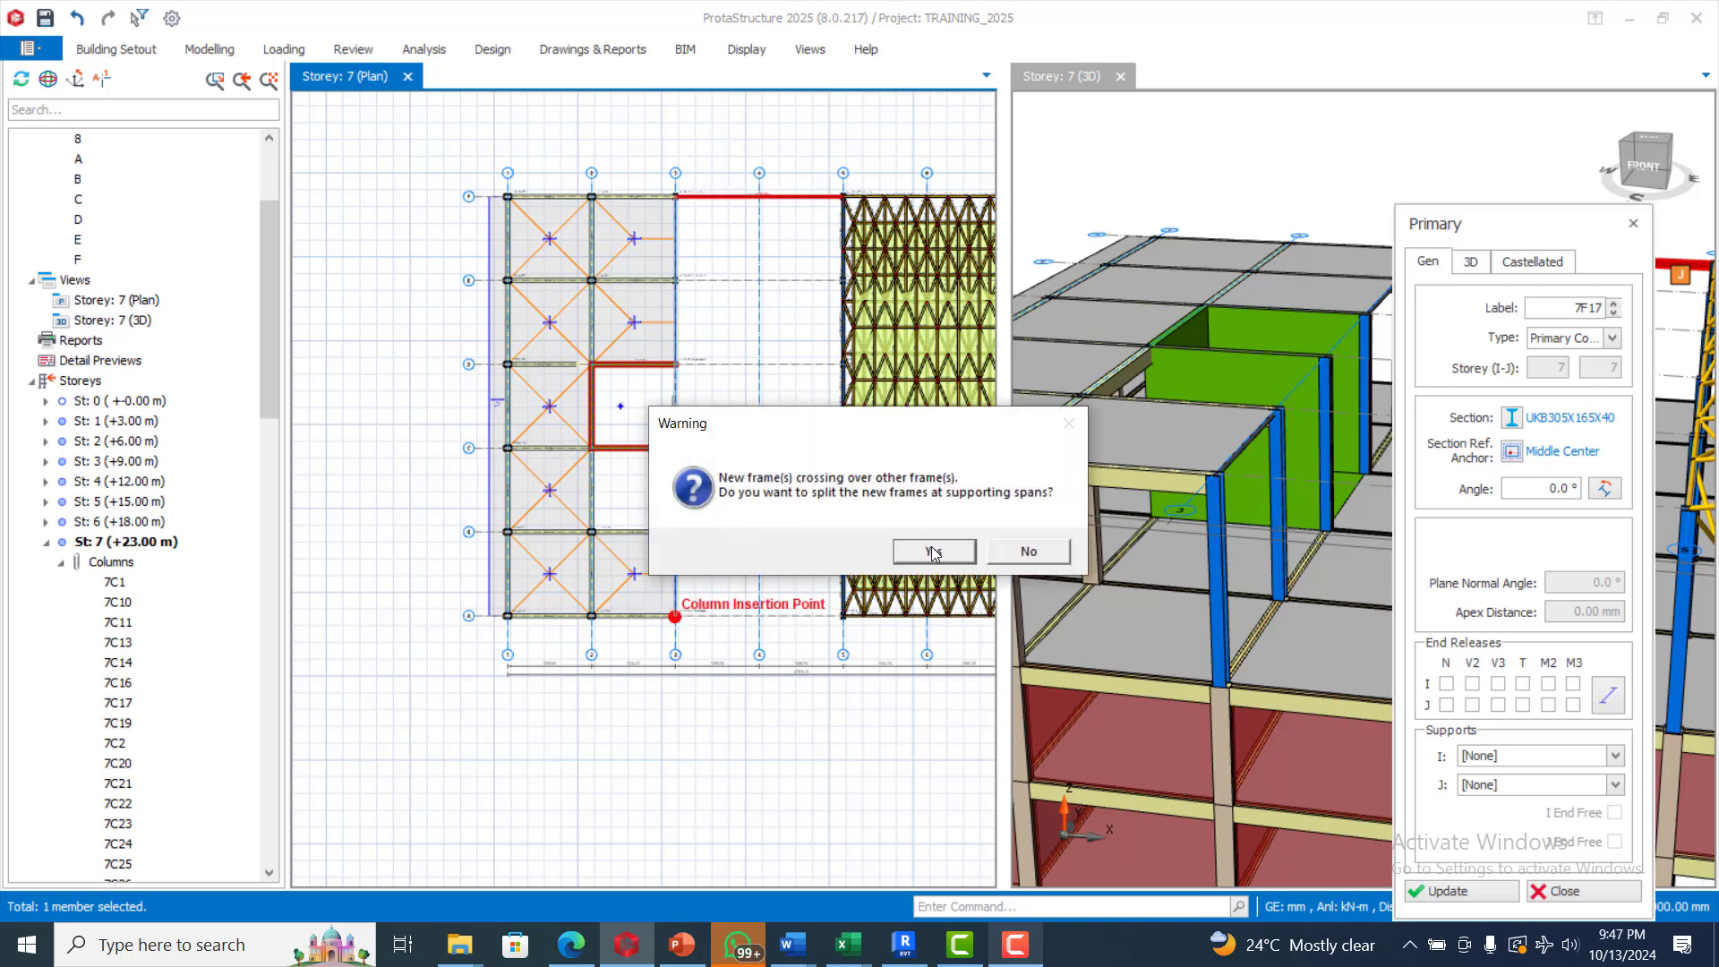
{"action": "left_click", "coordinate": [936, 552]}
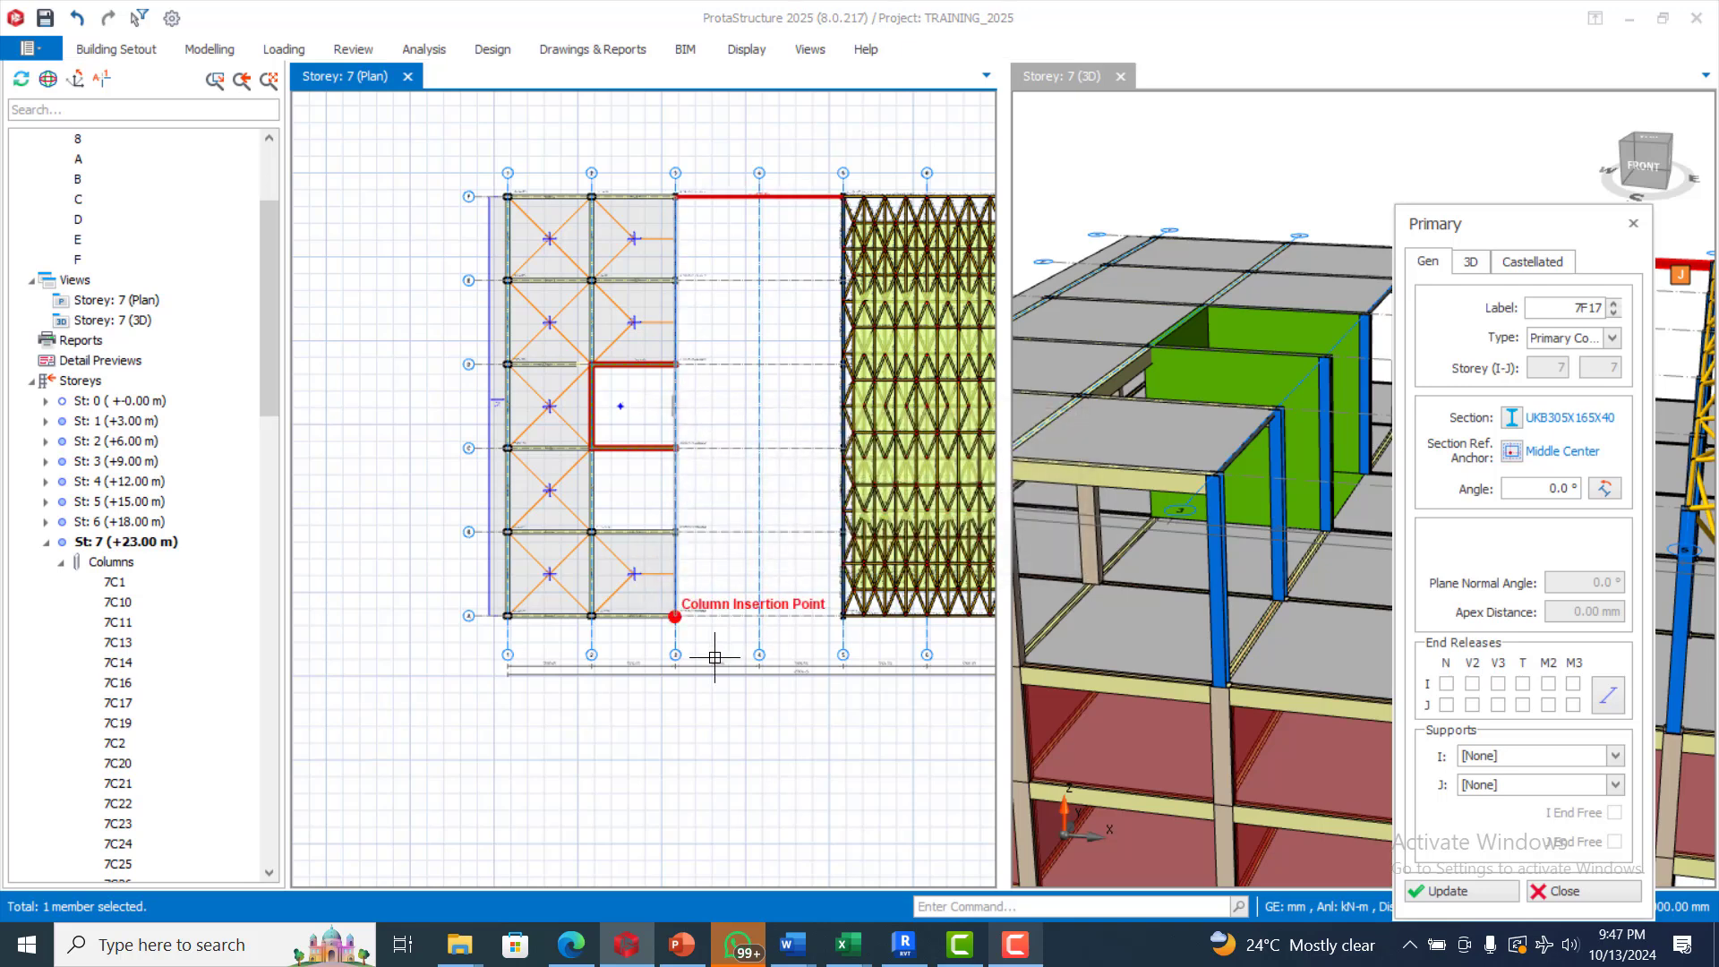
{"action": "left_click", "coordinate": [675, 617]}
{"action": "left_click", "coordinate": [960, 944]}
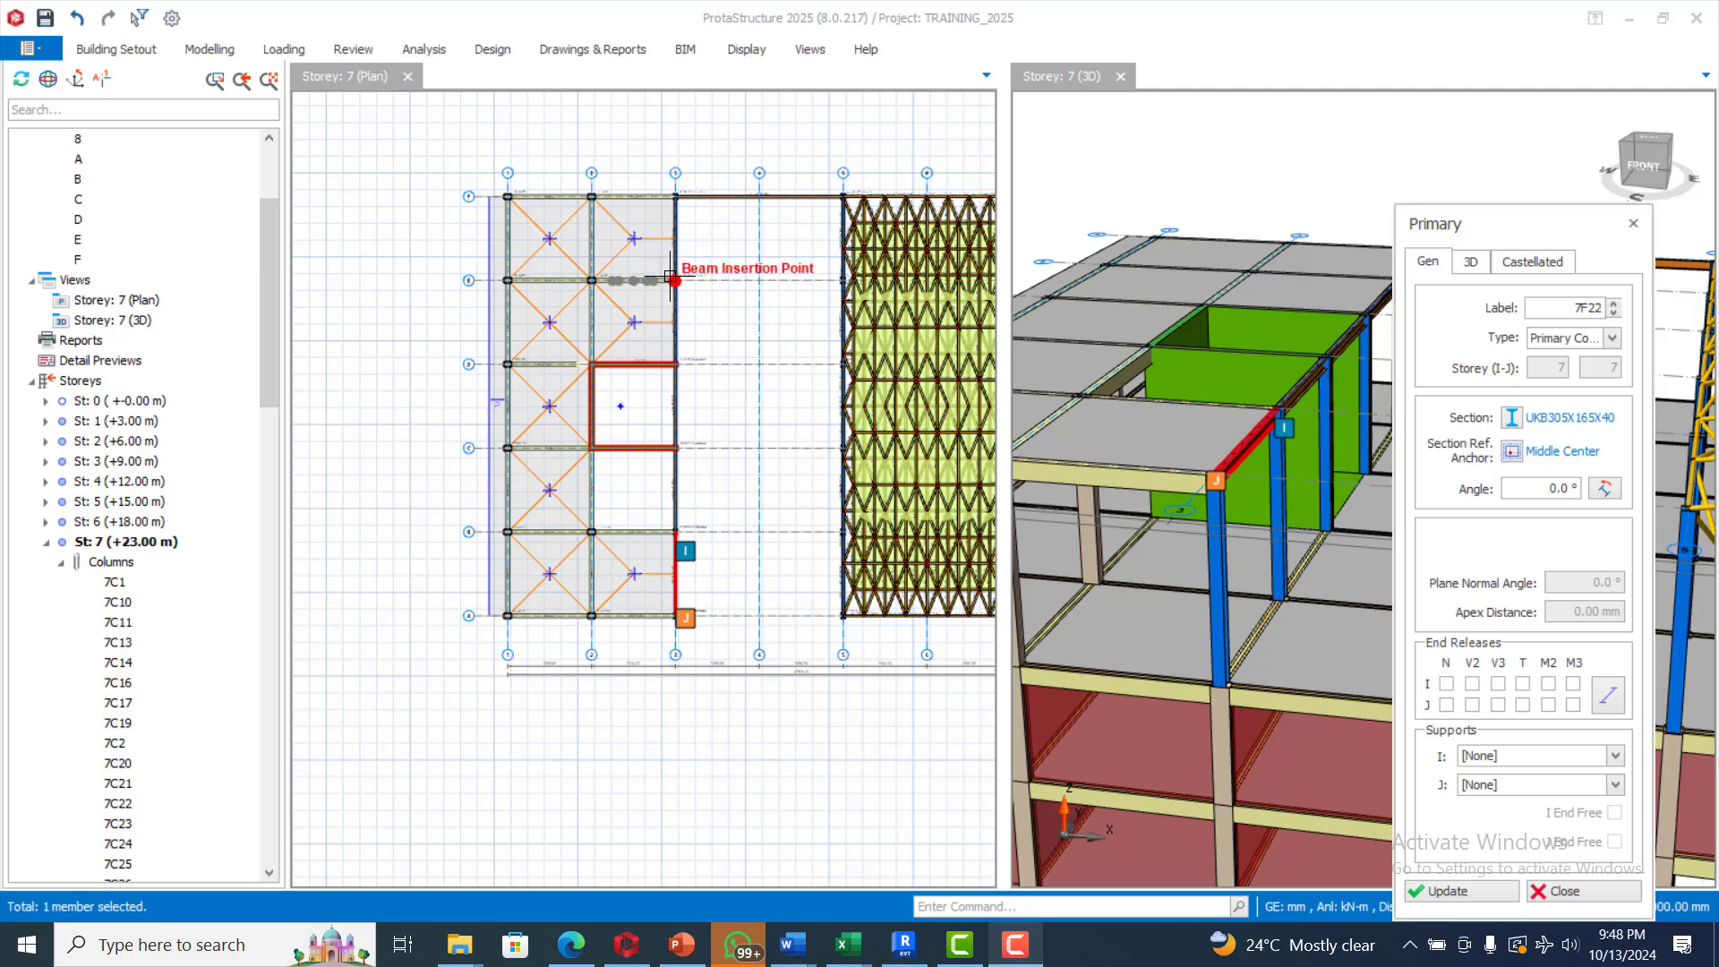
Insert primary steel frame members between axes 3 and 5 along axes E, D, C, B and A
{"action": "left_click", "coordinate": [881, 279]}
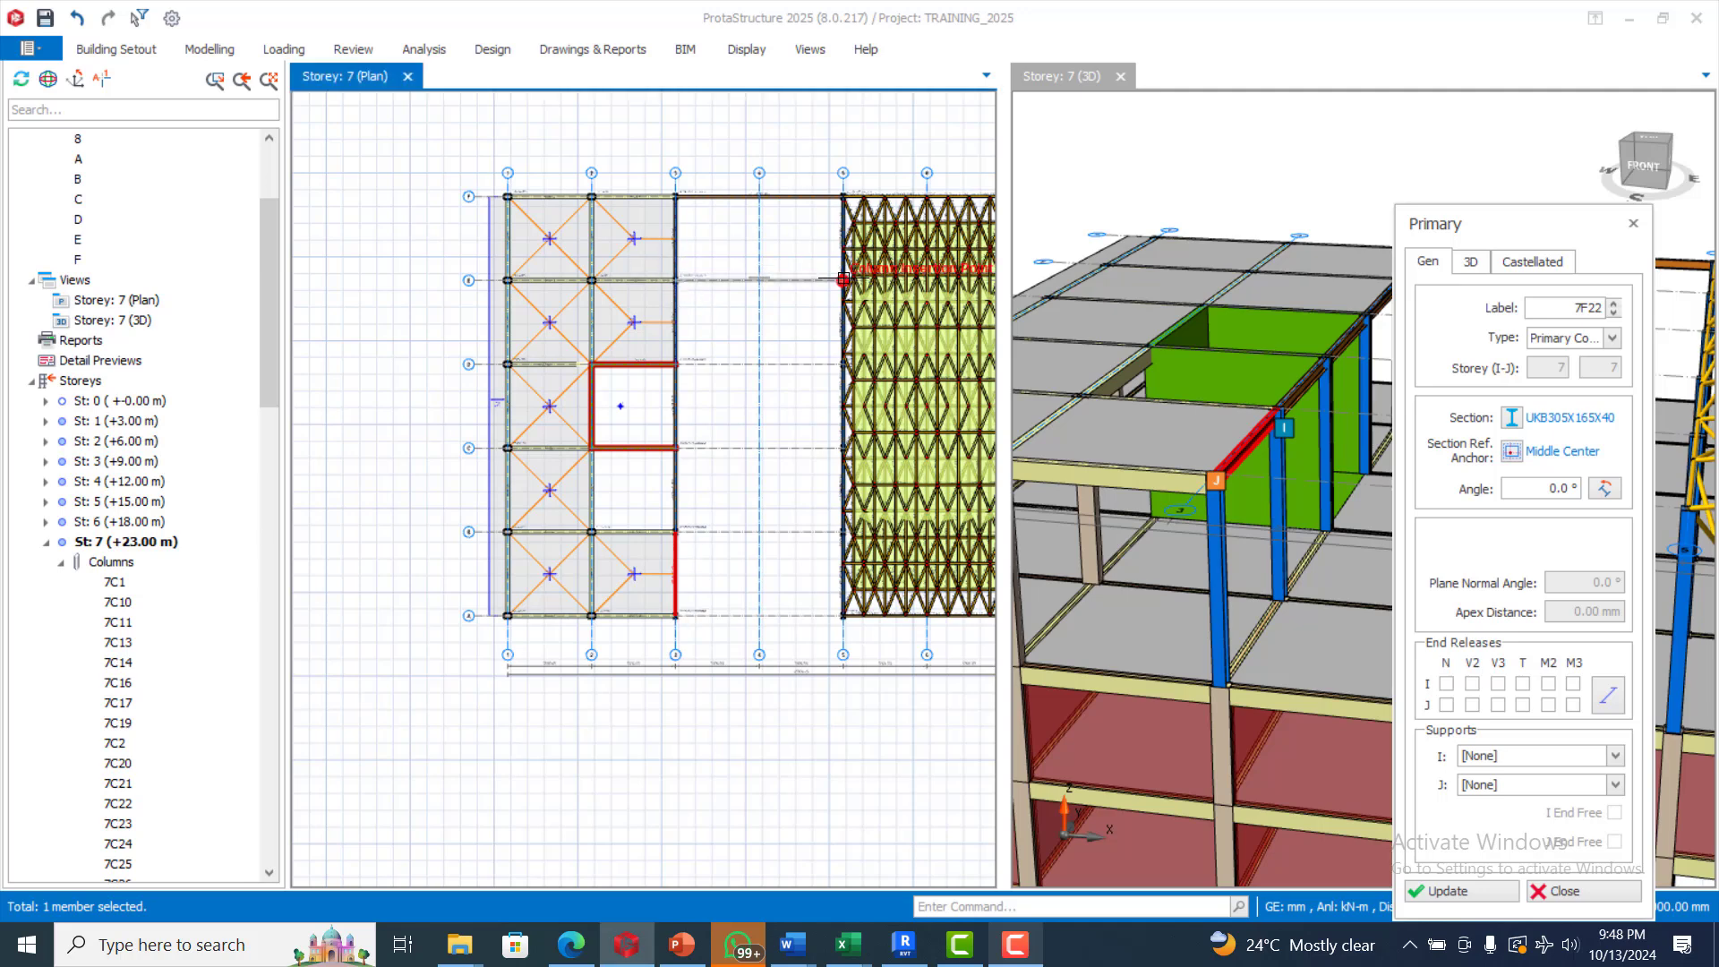
{"action": "scroll", "coordinate": [842, 278], "scroll_direction": "up", "scroll_amount": 2}
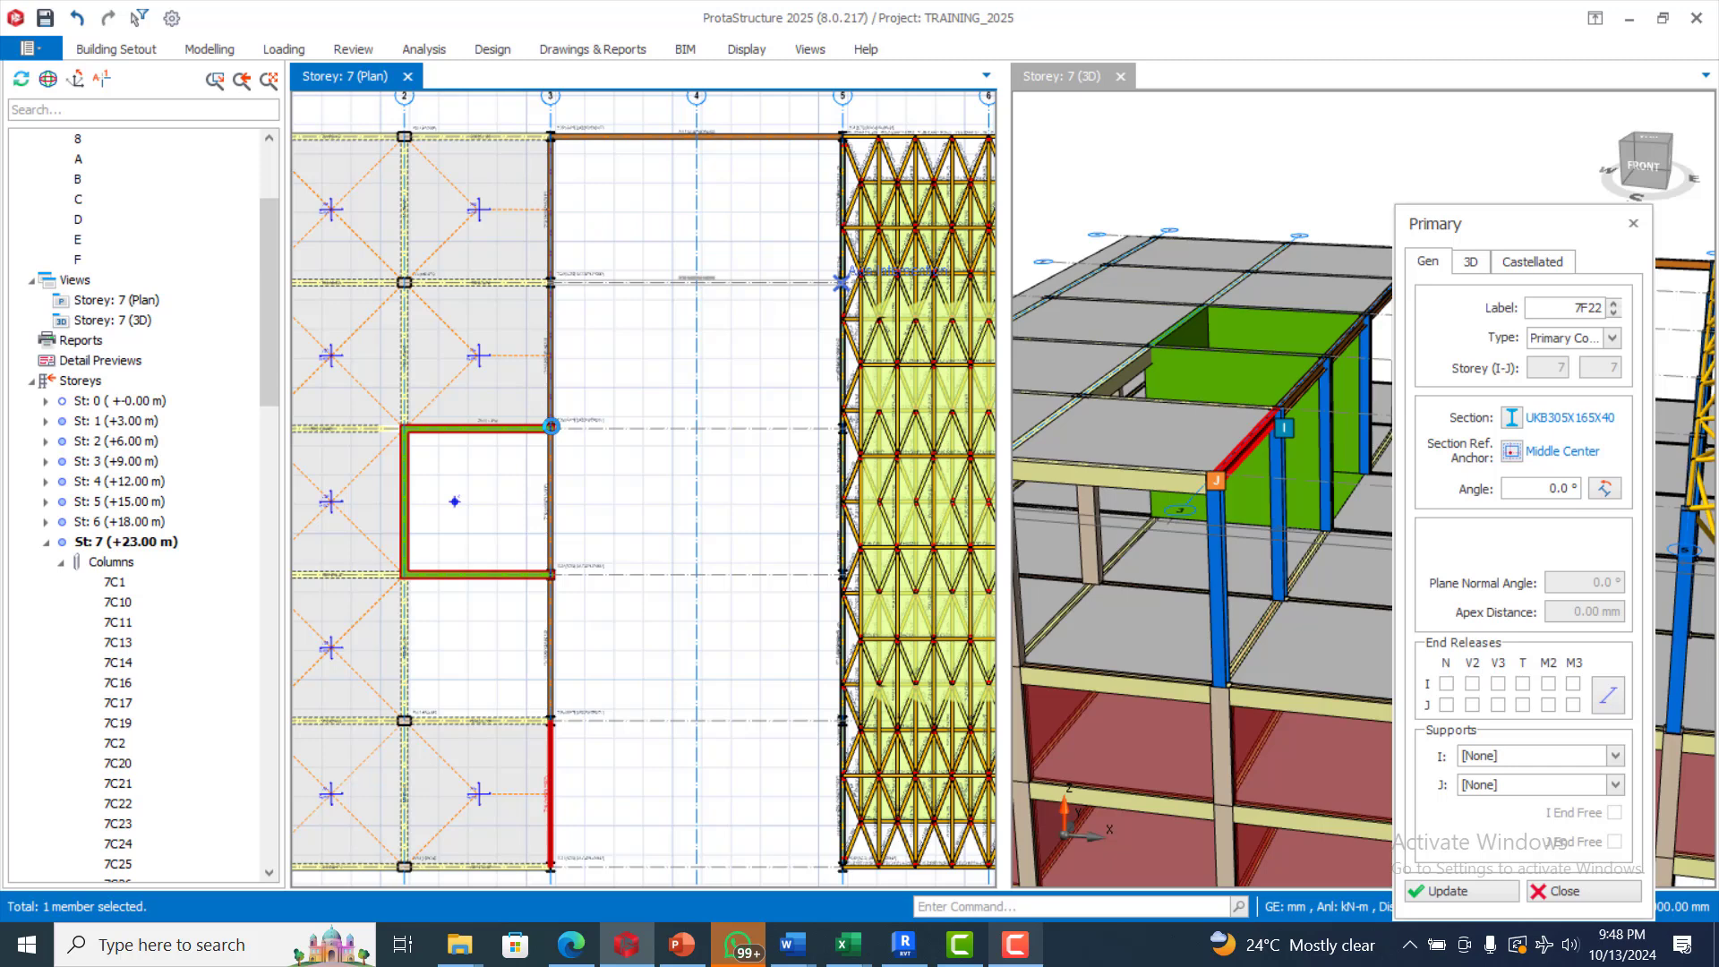
{"action": "left_click", "coordinate": [842, 282]}
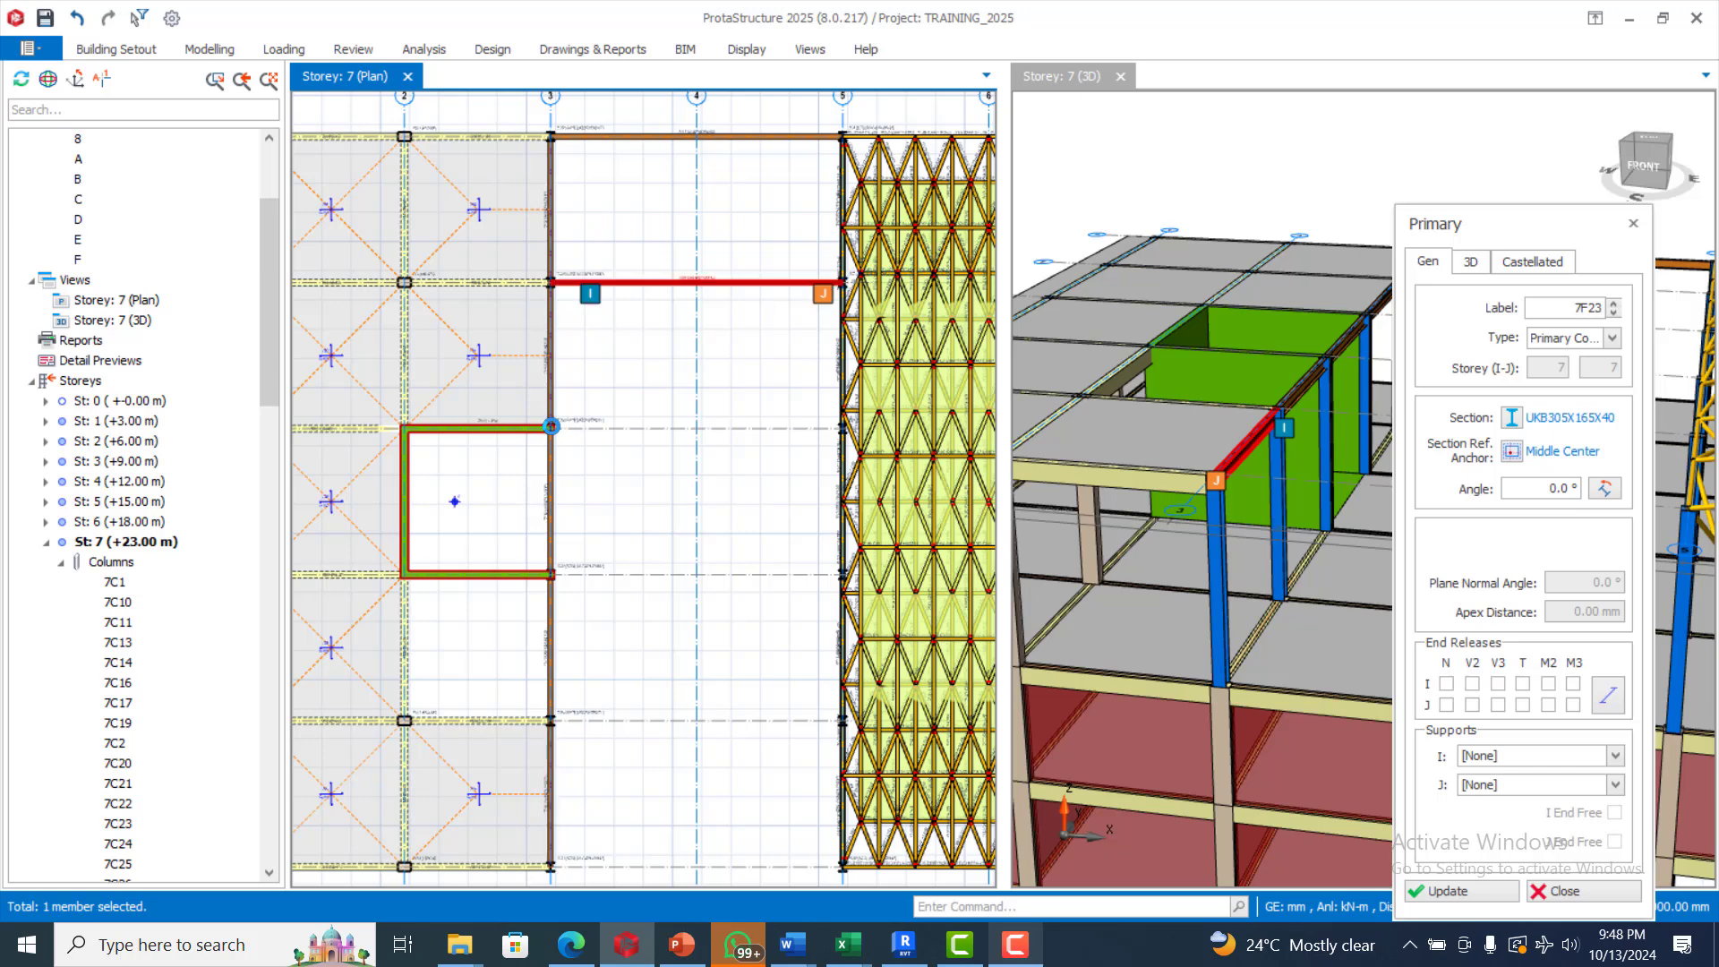
{"action": "left_click", "coordinate": [551, 427]}
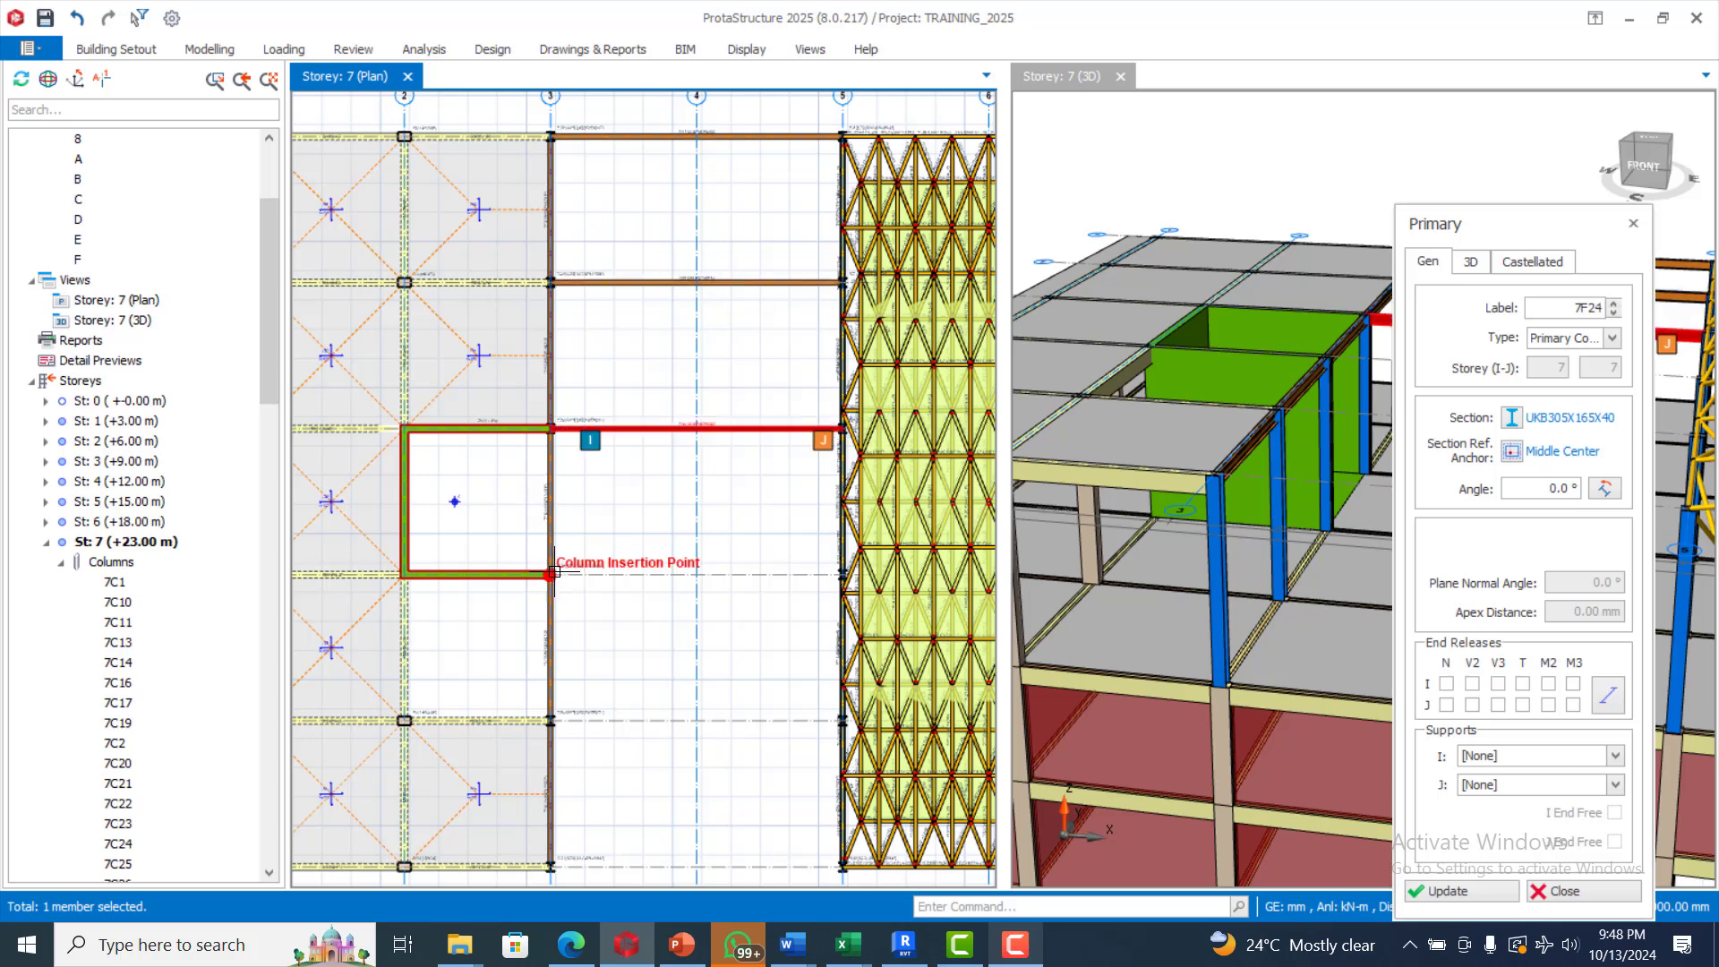
{"action": "scroll", "coordinate": [756, 544], "scroll_direction": "down", "scroll_amount": 3}
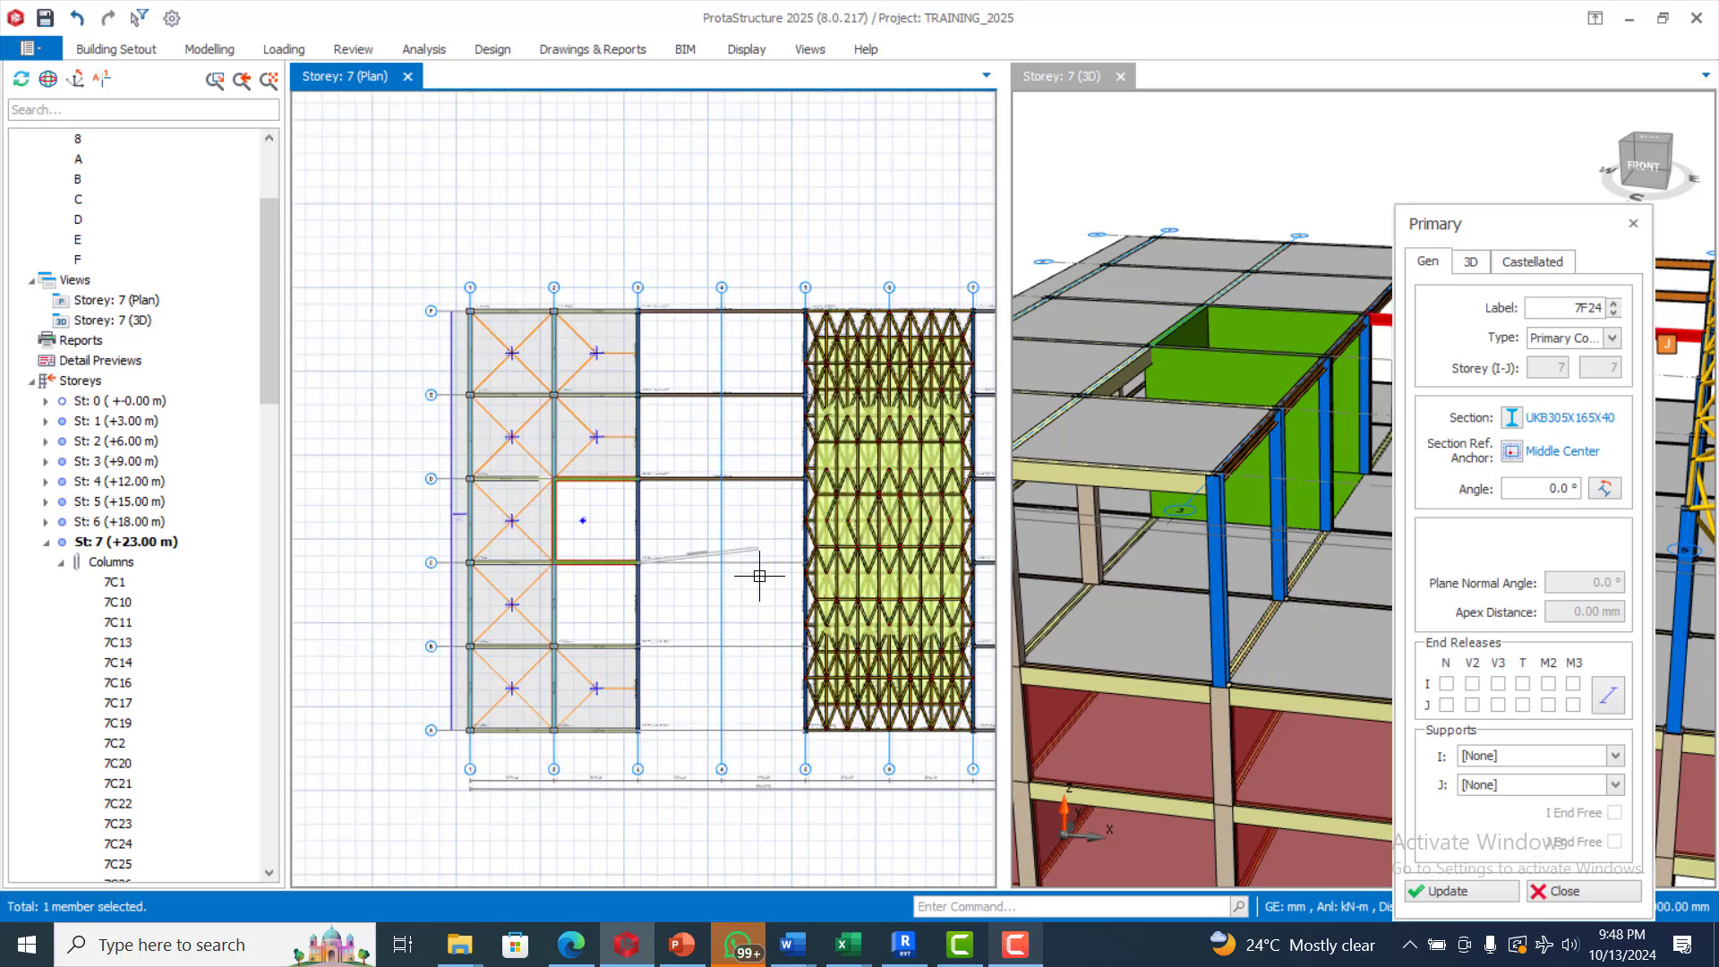
{"action": "scroll", "coordinate": [767, 591], "scroll_direction": "up", "scroll_amount": 1}
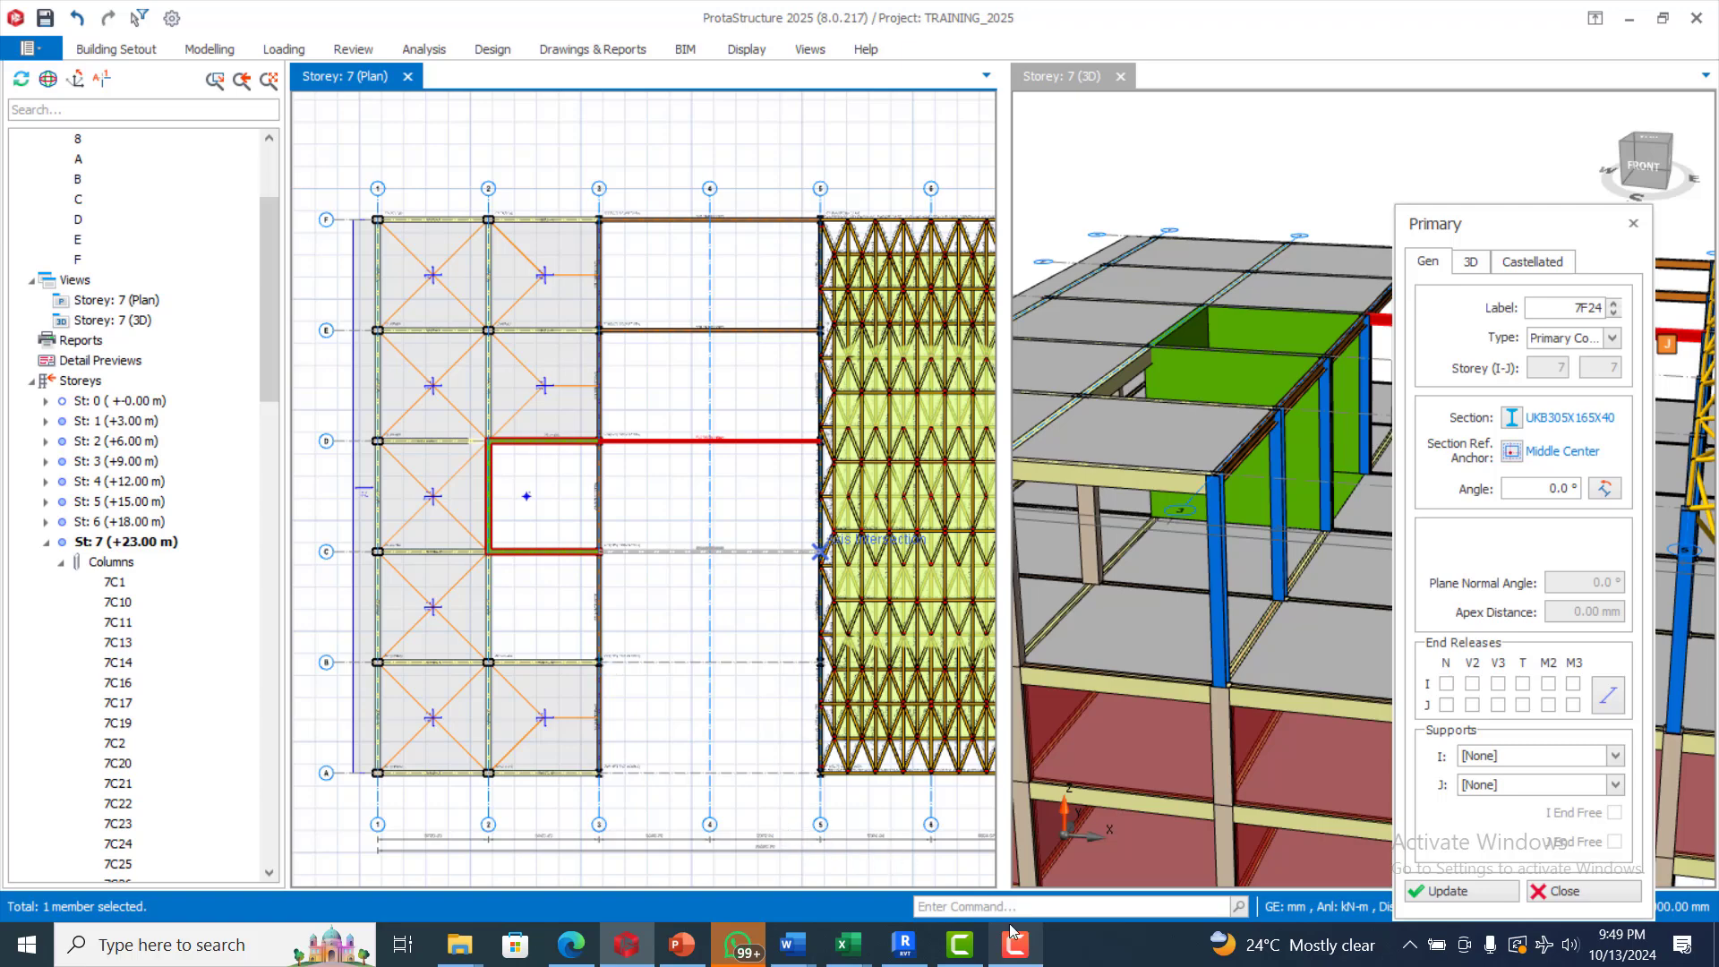
{"action": "left_click", "coordinate": [970, 949]}
{"action": "left_click", "coordinate": [969, 949]}
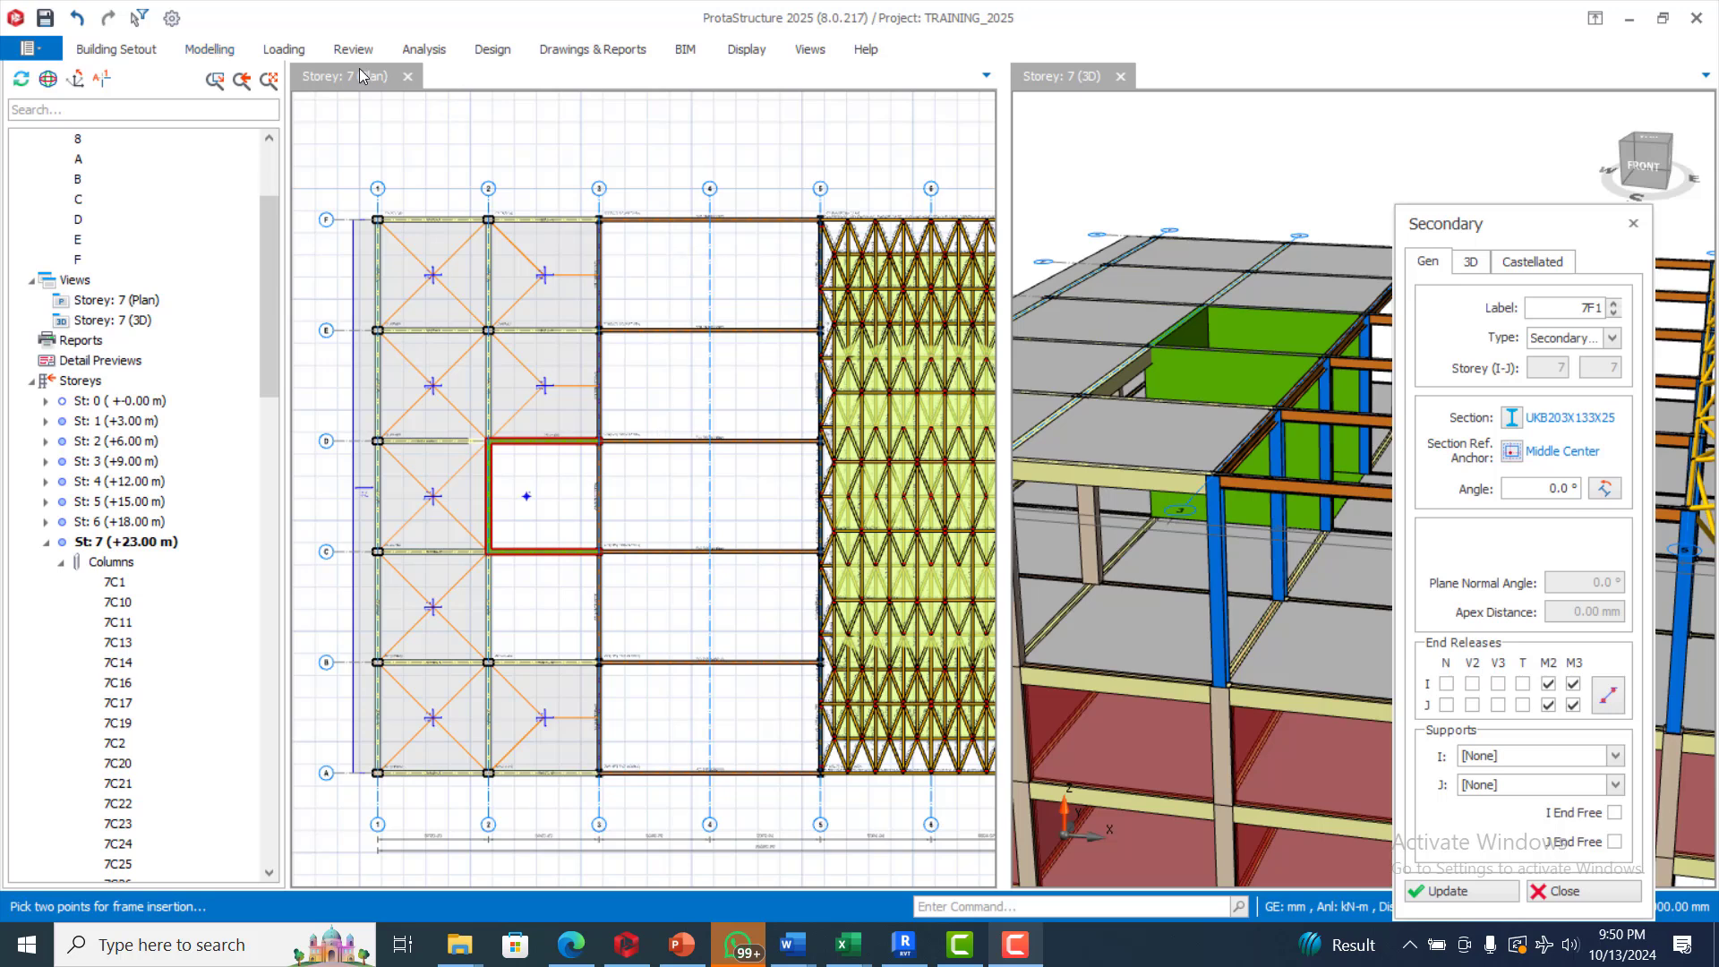
Insert secondary UKB203X133X25 frame members along axis 4 from axis A to axis F, splitting them at the supporting spans
{"action": "left_click", "coordinate": [208, 48]}
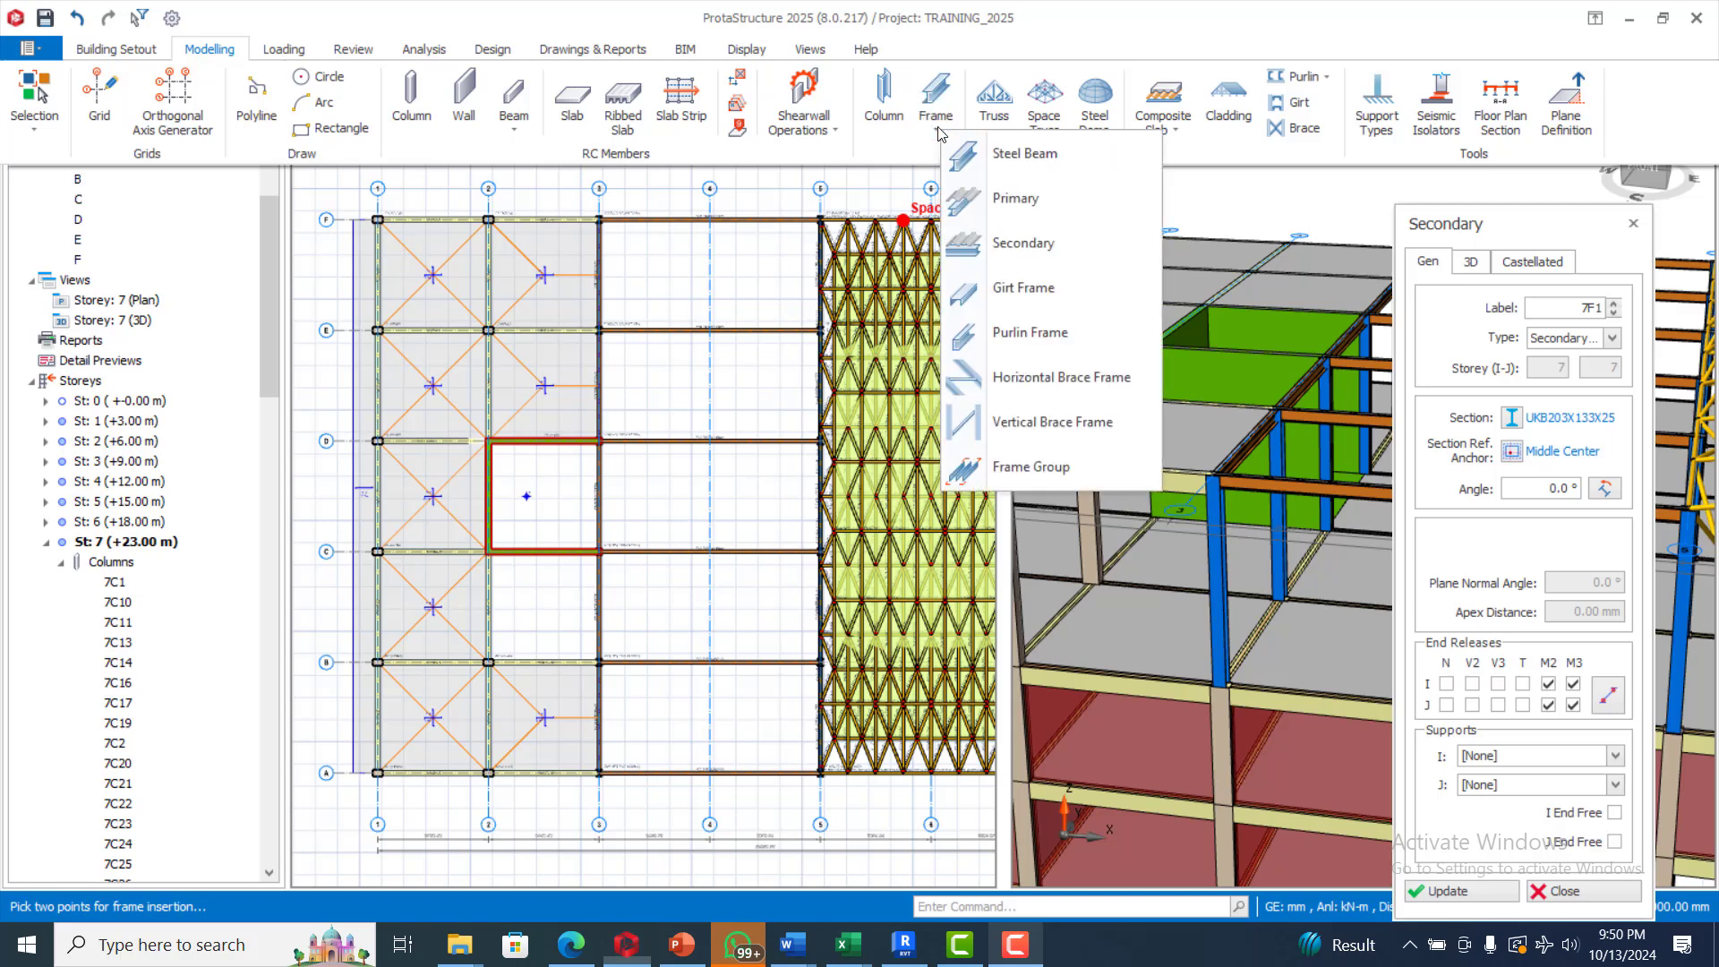
{"action": "left_click", "coordinate": [949, 137]}
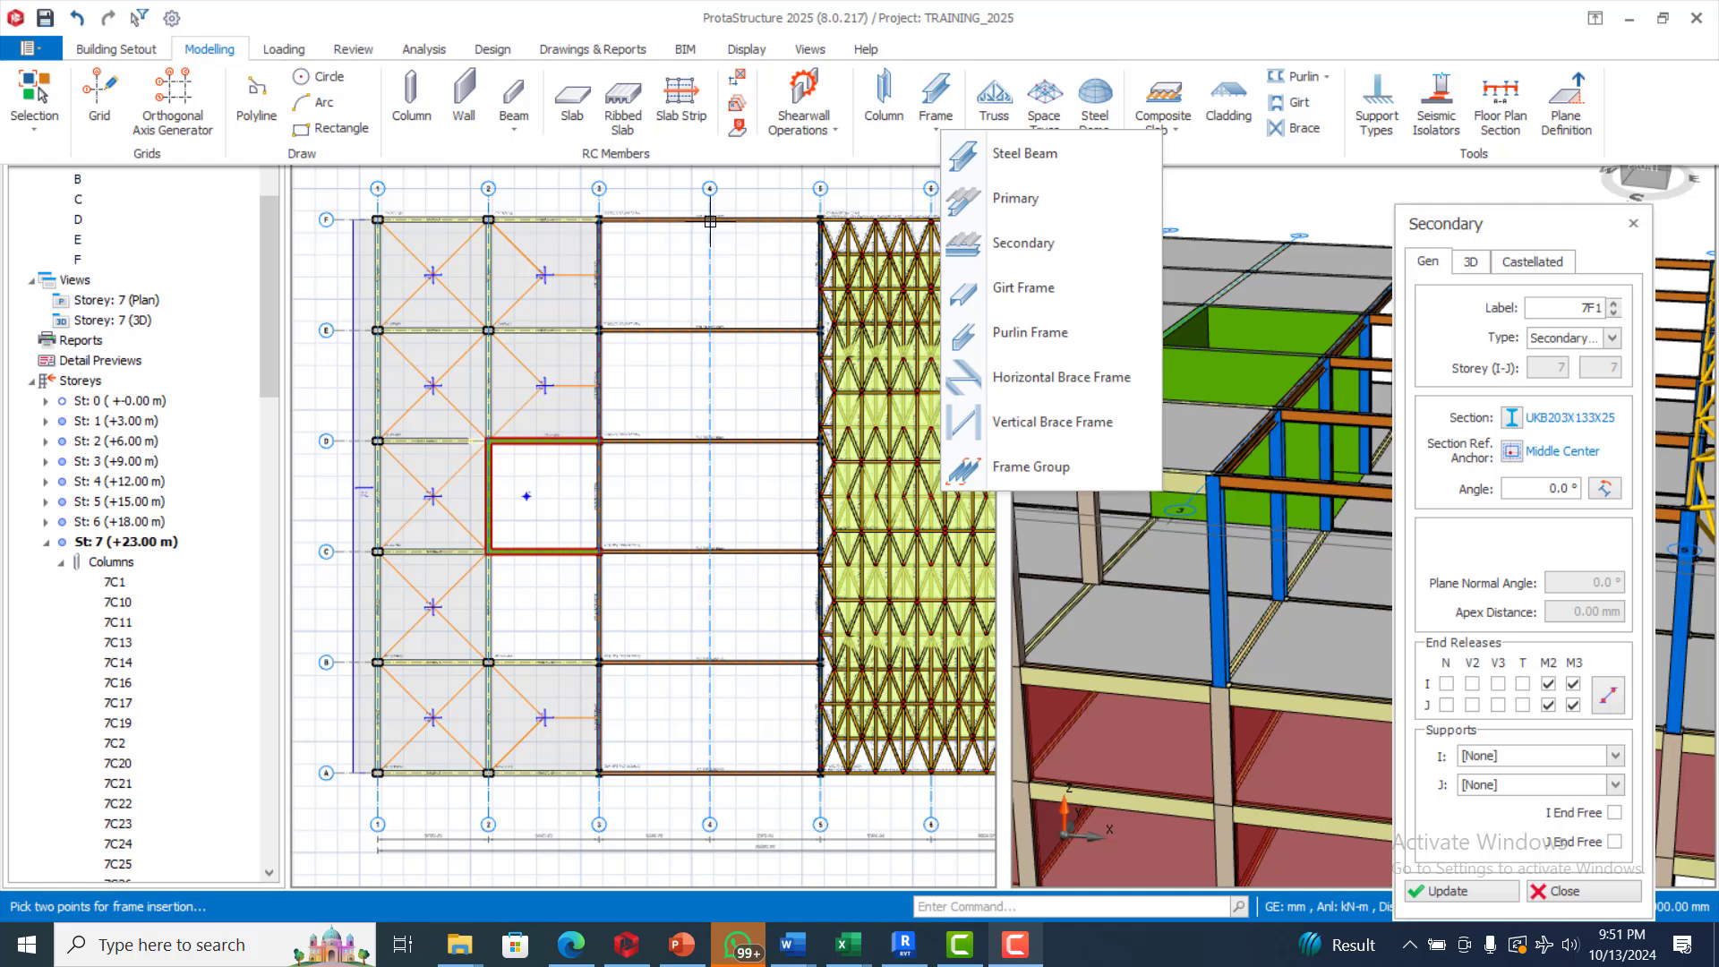
{"action": "left_click", "coordinate": [713, 768]}
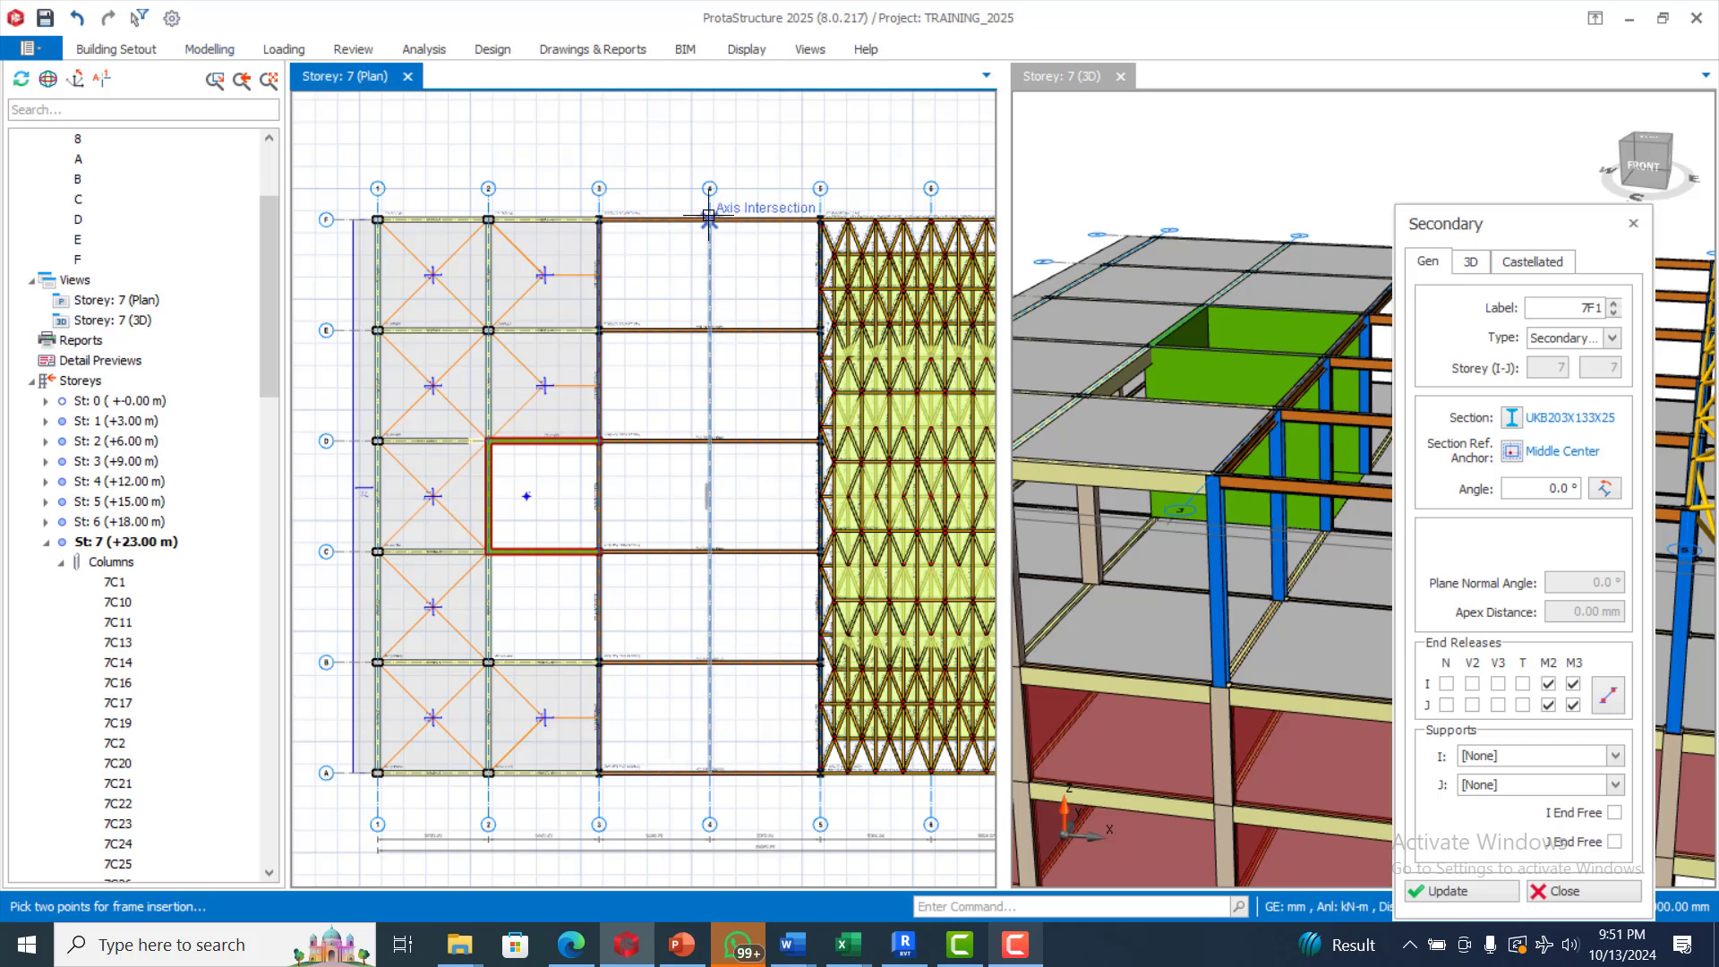
{"action": "left_click", "coordinate": [709, 219]}
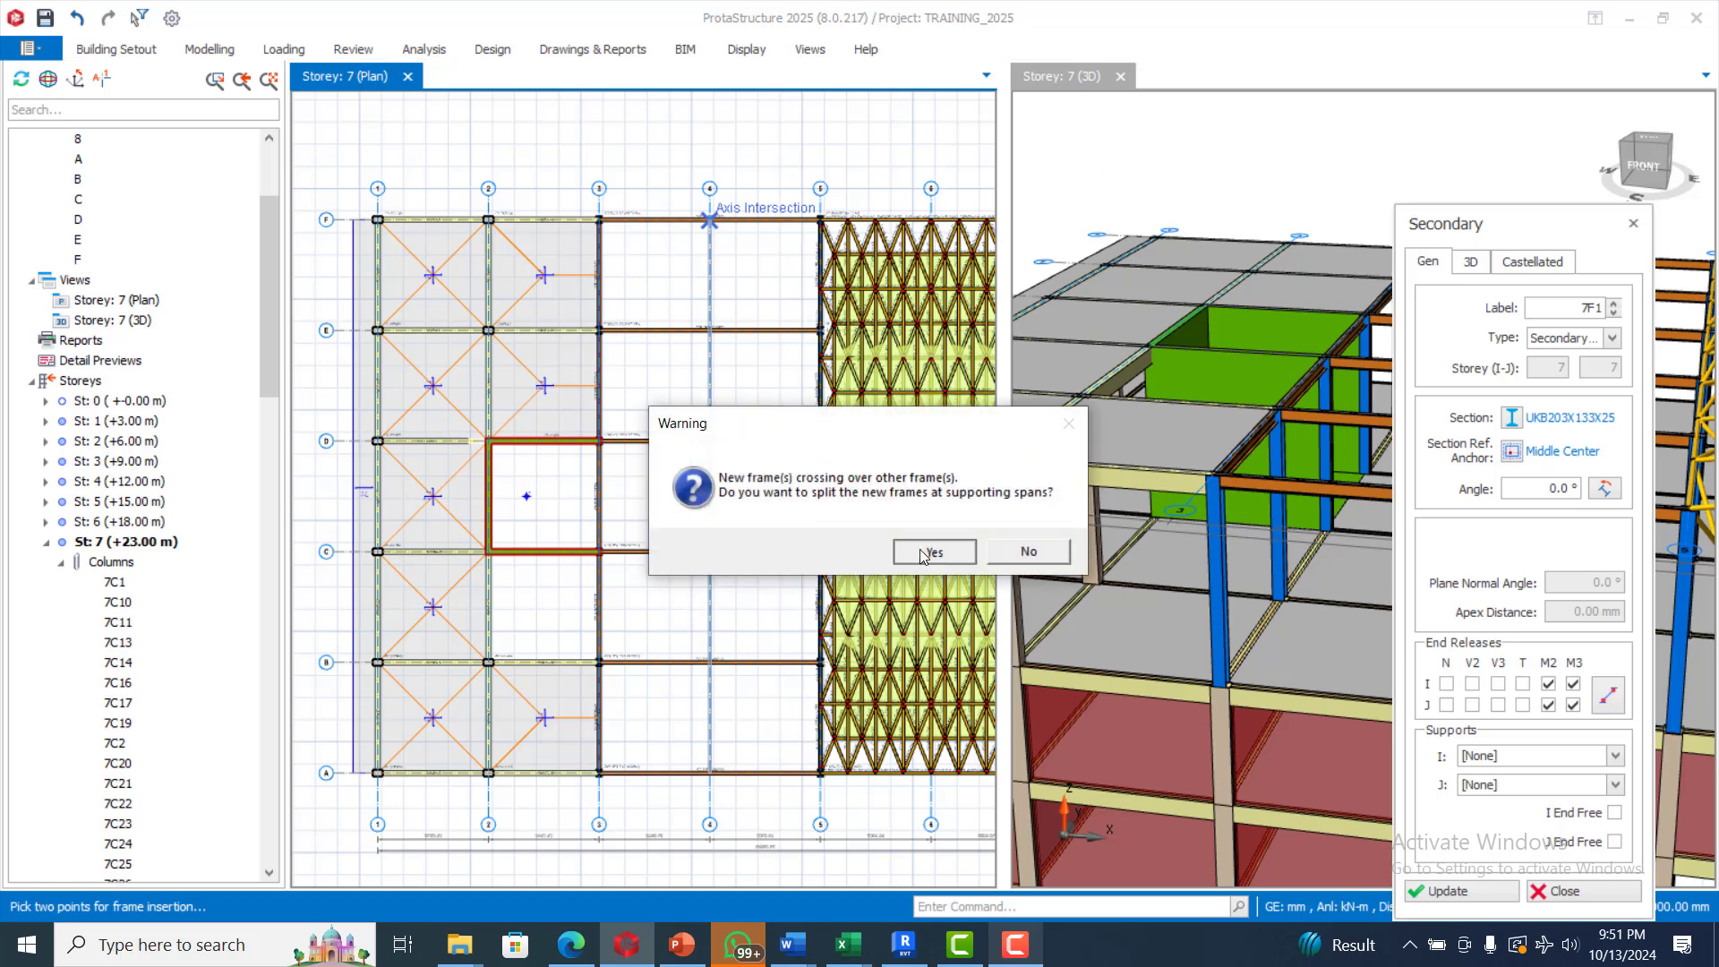
{"action": "left_click", "coordinate": [931, 551]}
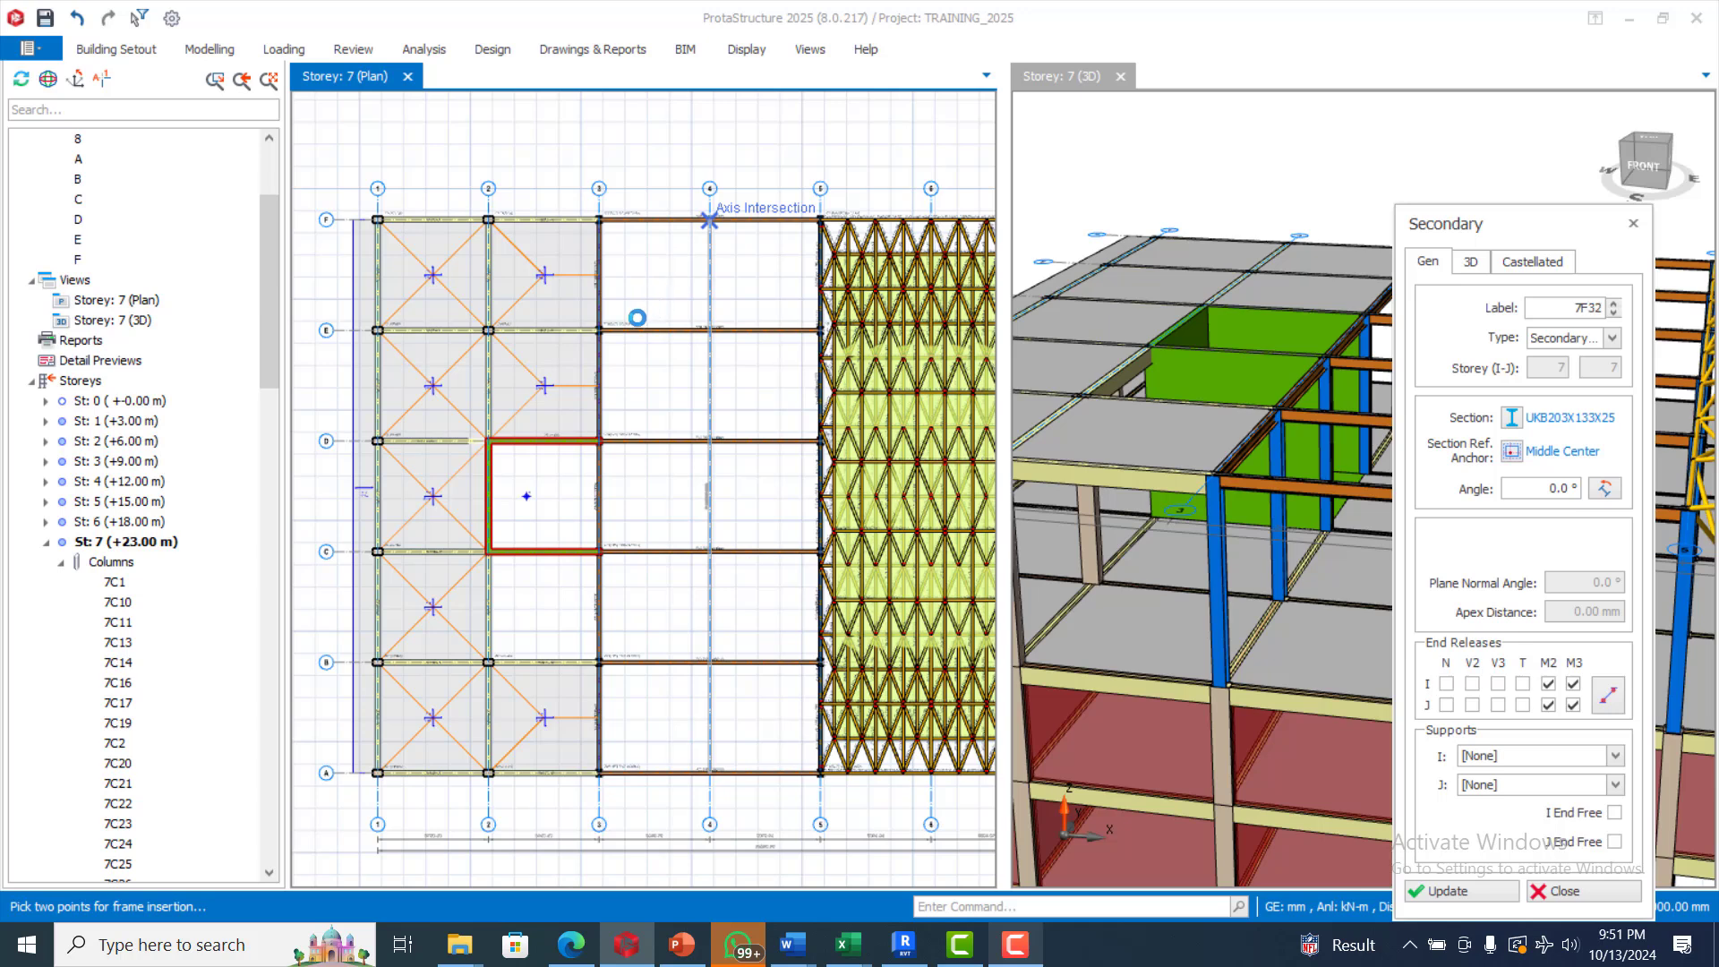
{"action": "left_click", "coordinate": [1002, 953]}
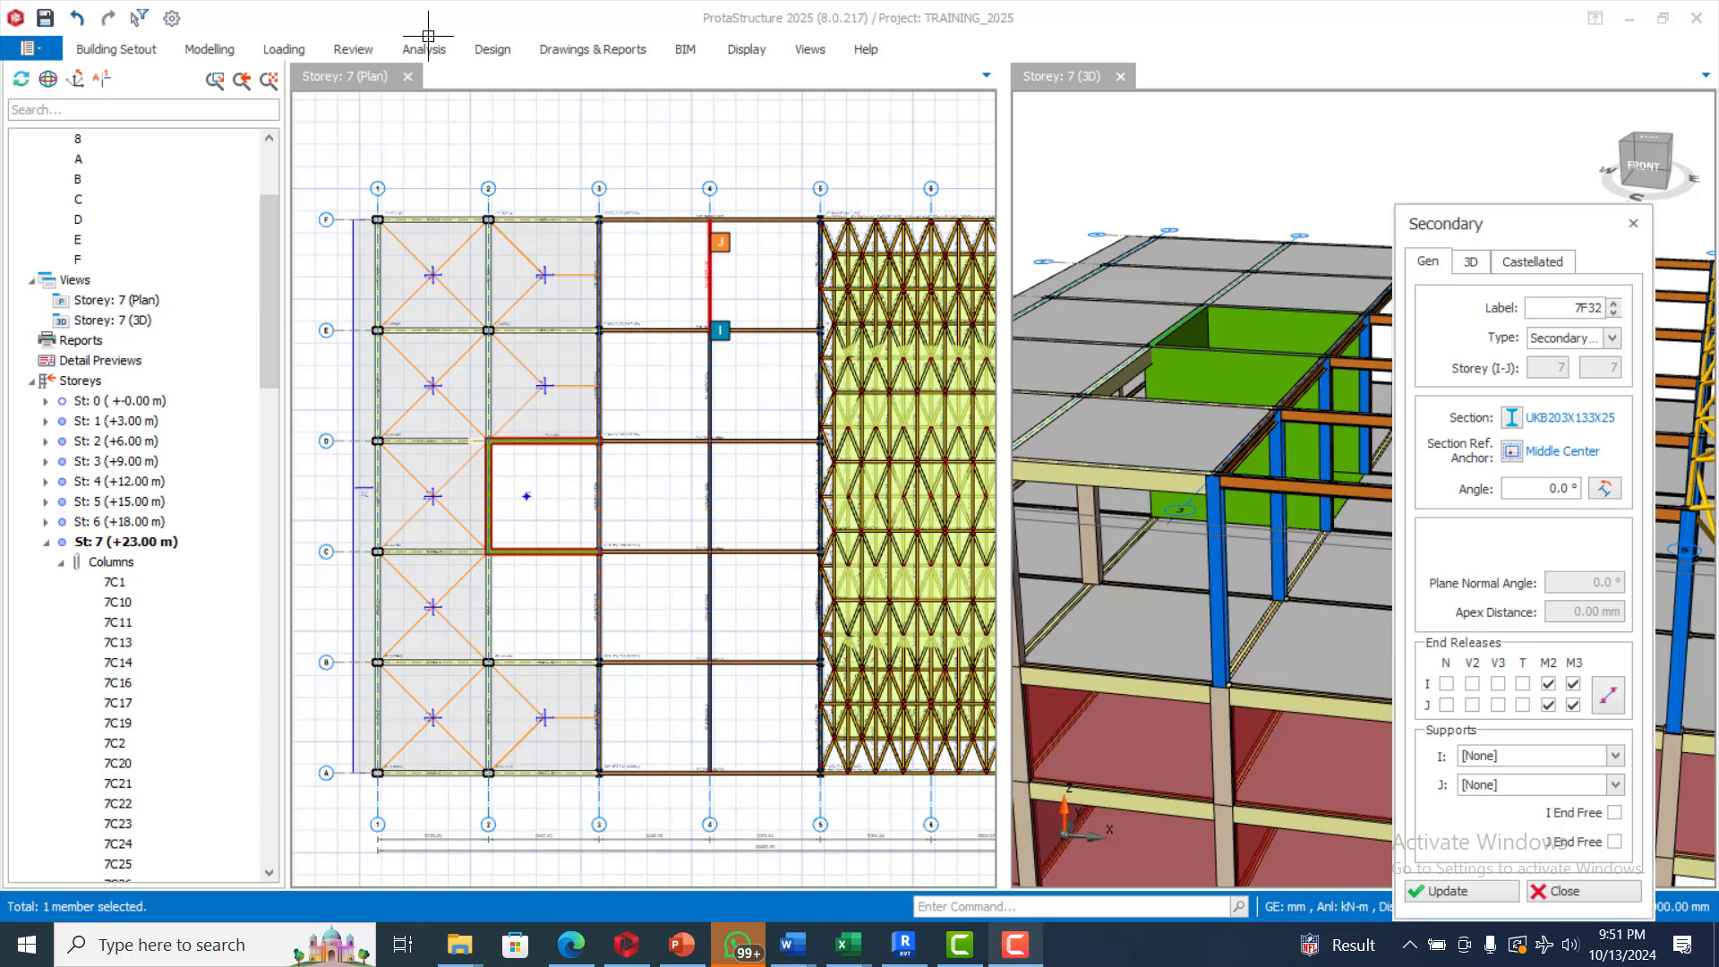
Insert a secondary UKB203X133X25 frame group between the axis 3 and 5 members in bay A–B, with quantity 6 and Remove First and Last Member
{"action": "left_click", "coordinate": [200, 52]}
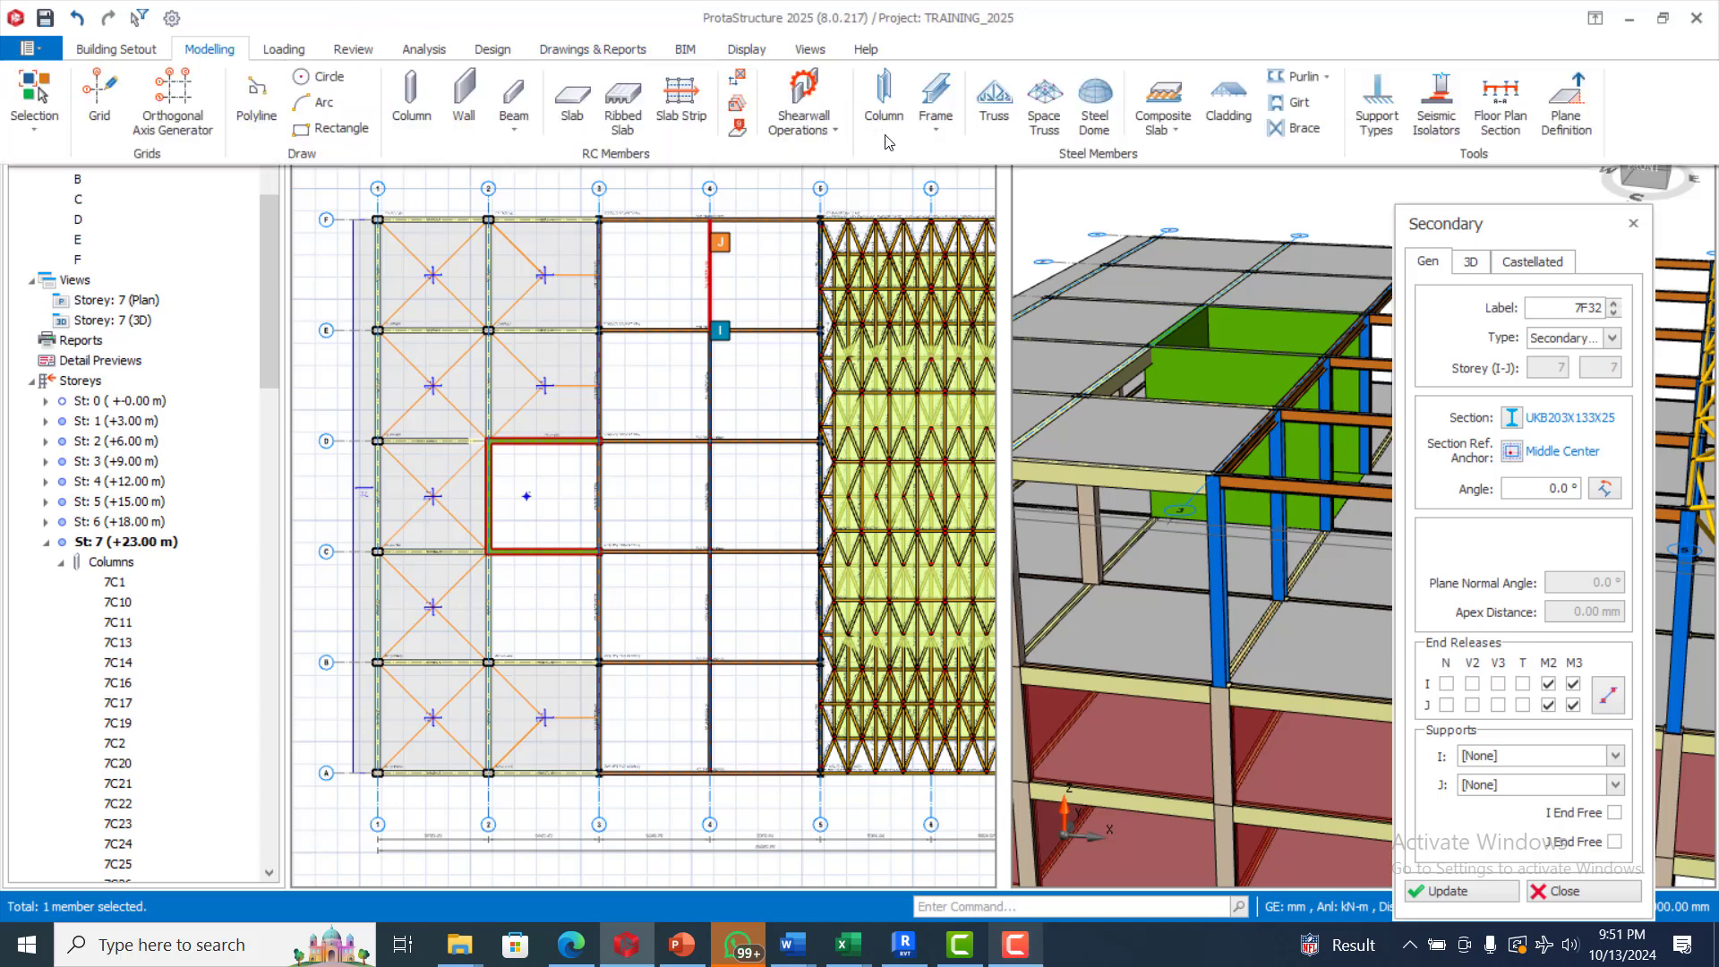
{"action": "left_click", "coordinate": [935, 125]}
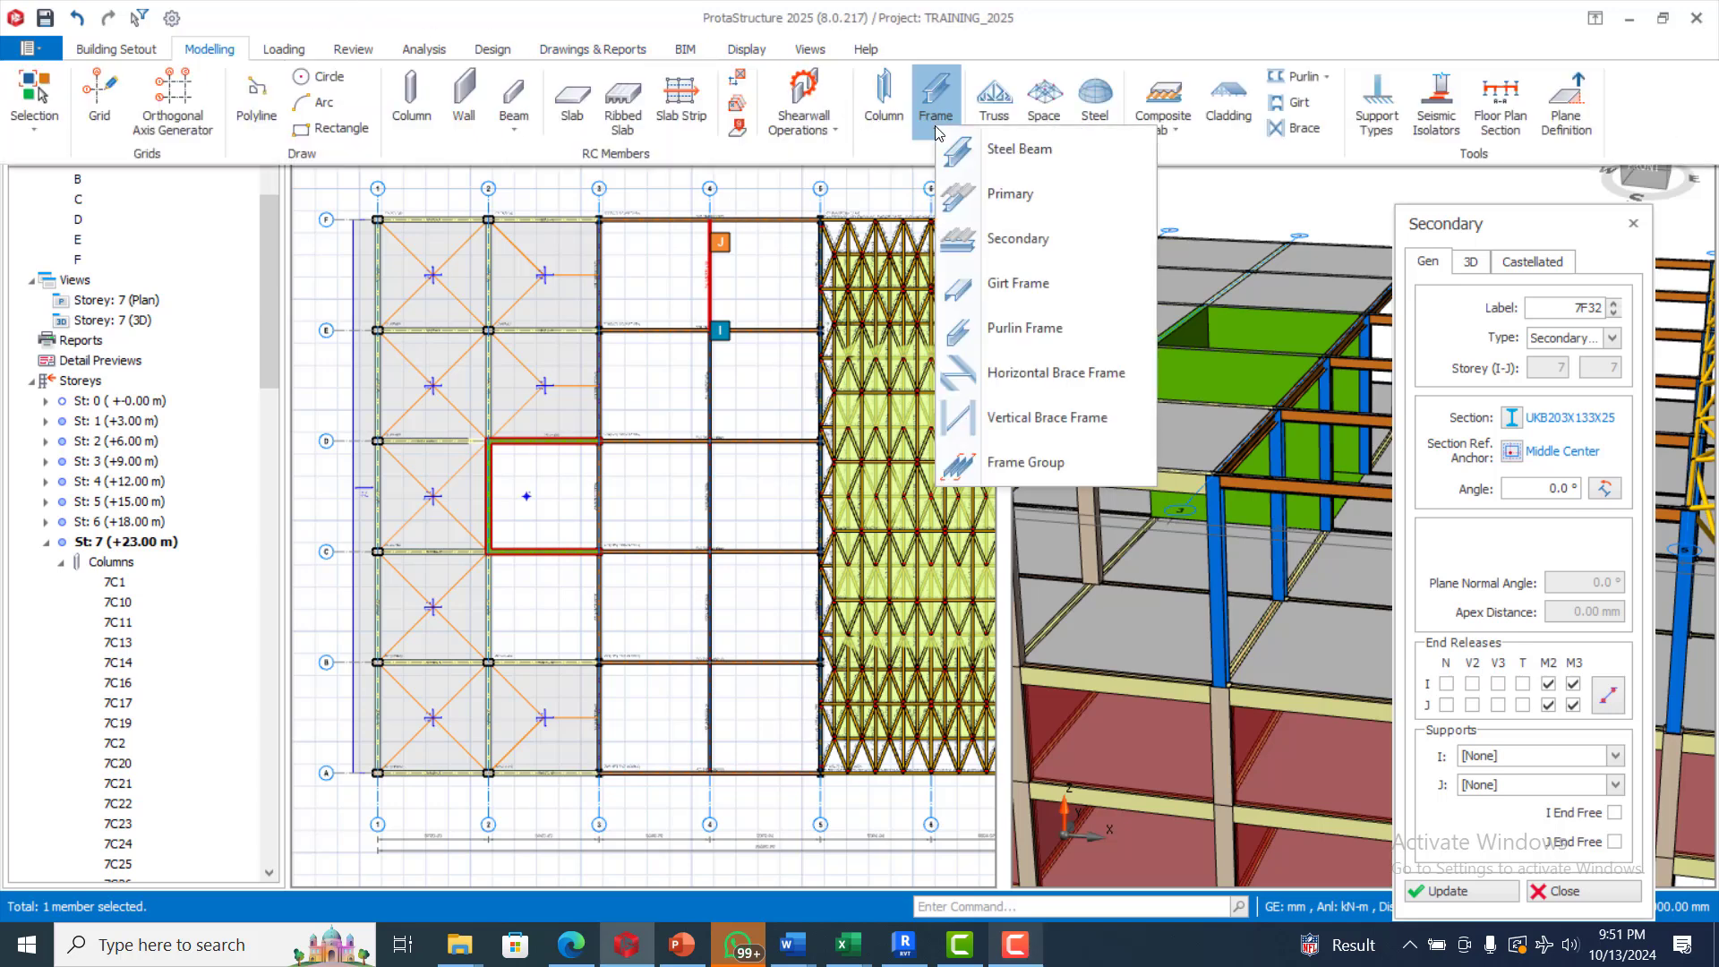
{"action": "left_click", "coordinate": [1067, 470]}
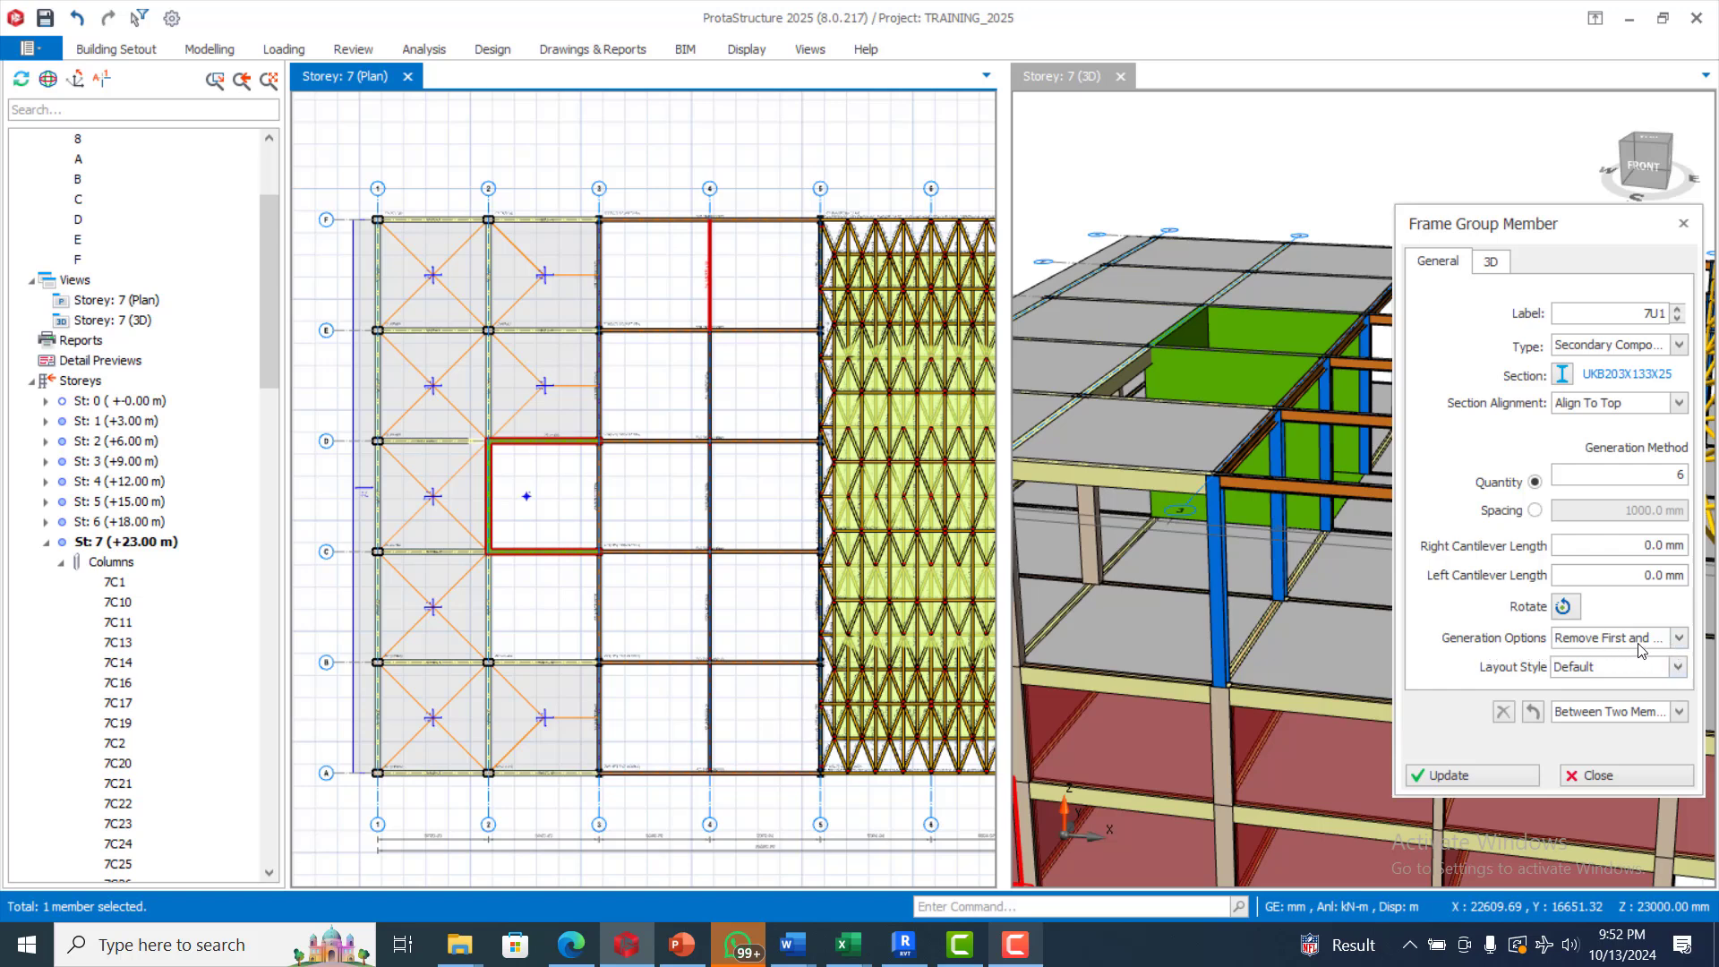
{"action": "left_click", "coordinate": [1680, 638]}
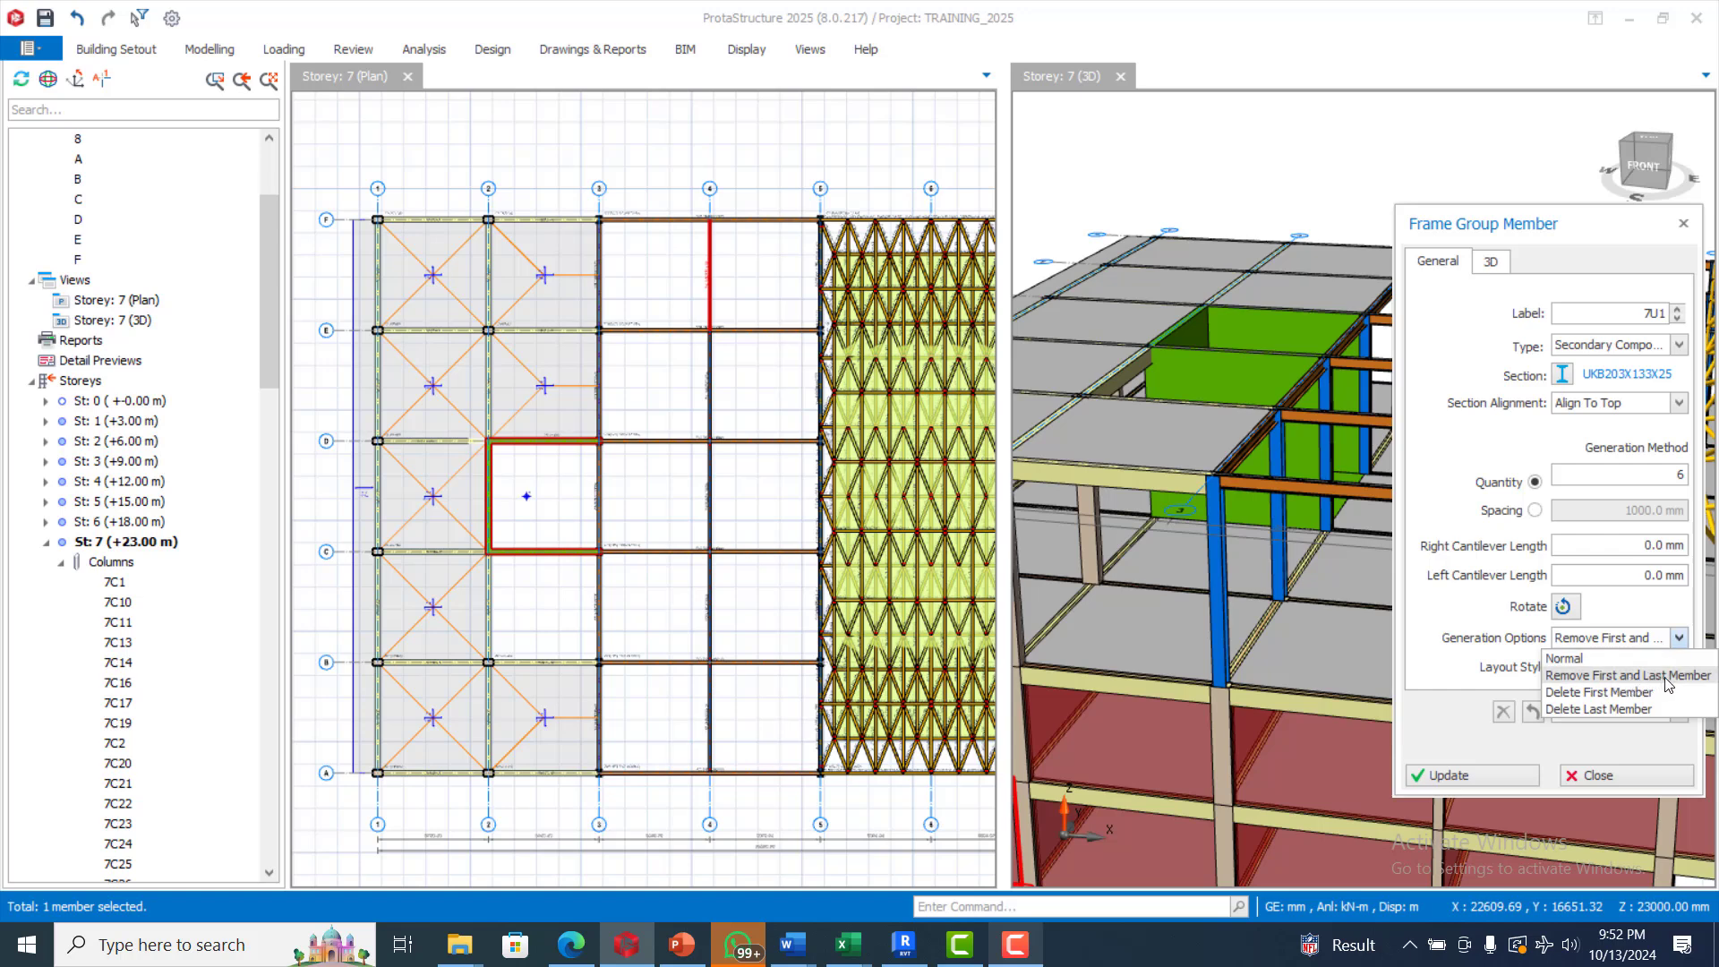
{"action": "left_click", "coordinate": [1672, 607]}
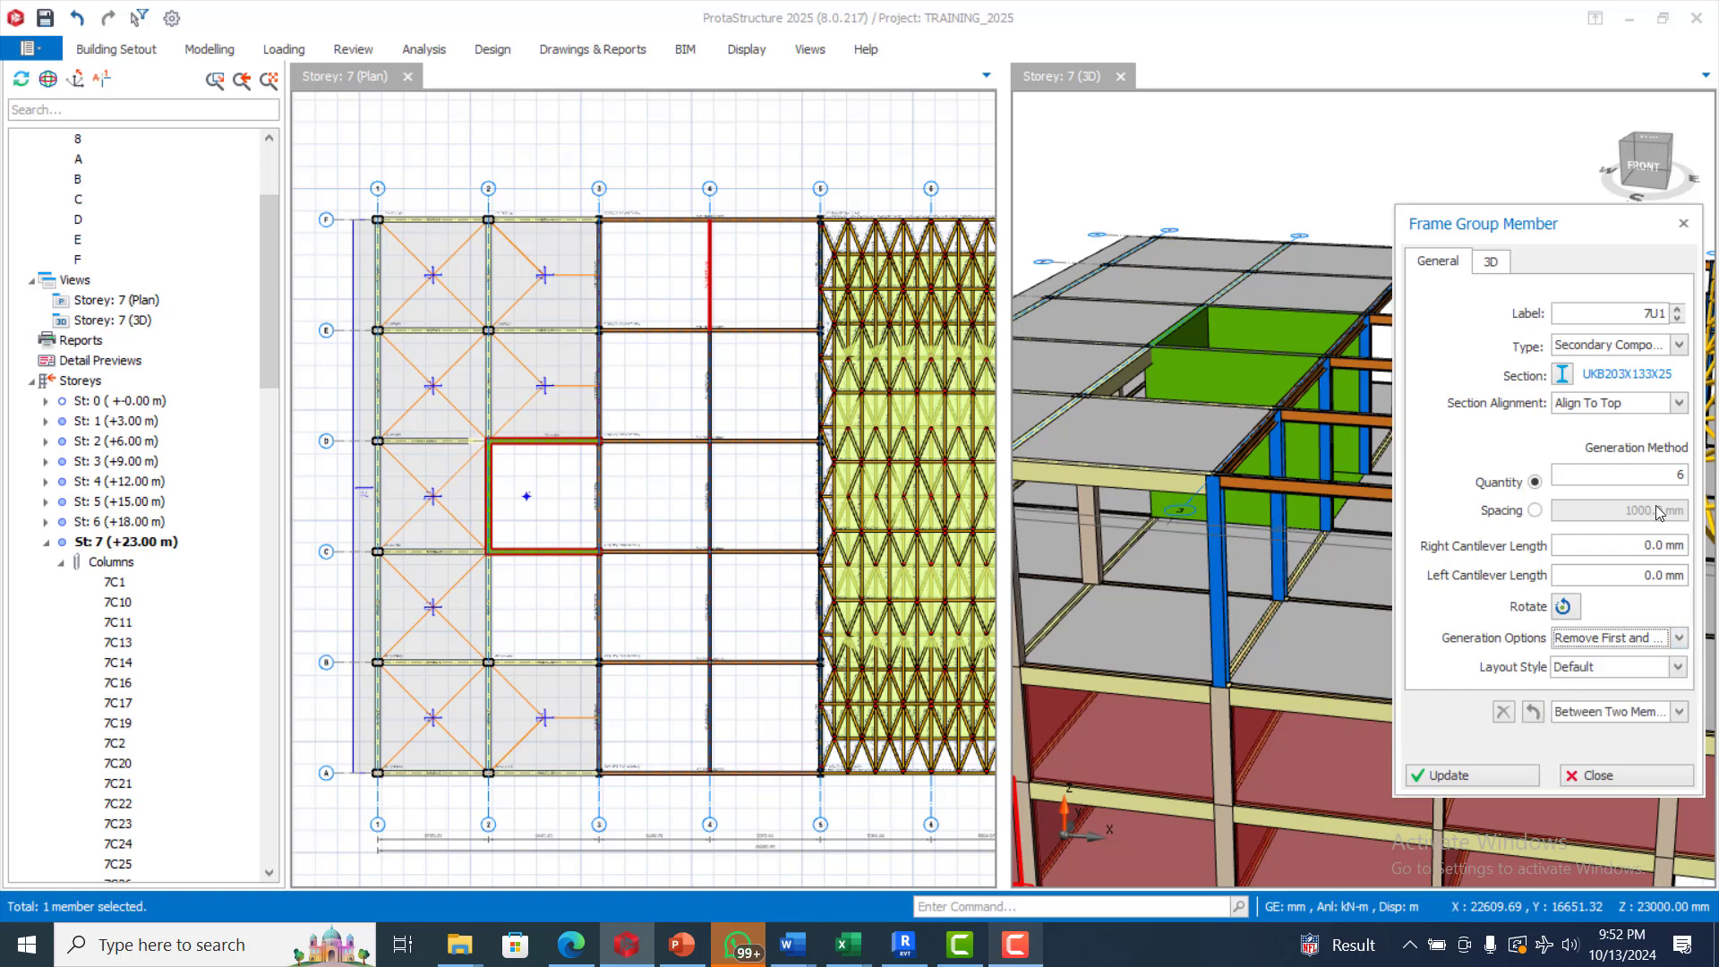
{"action": "left_click", "coordinate": [653, 774]}
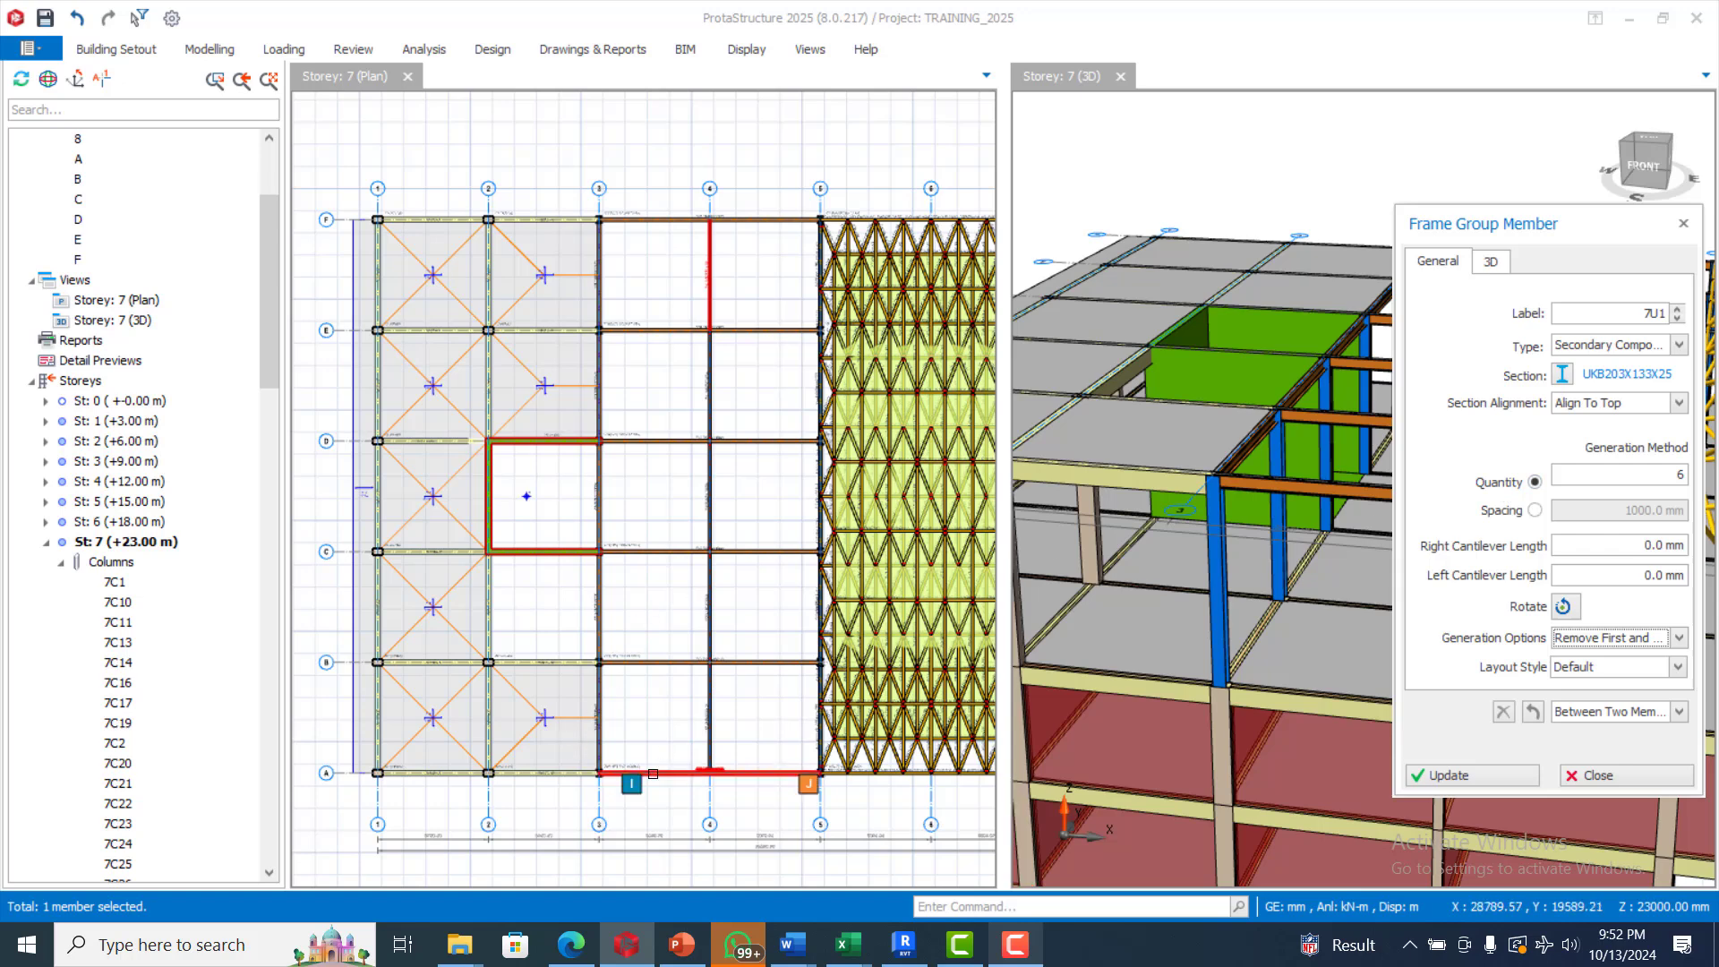
{"action": "left_click", "coordinate": [602, 706]}
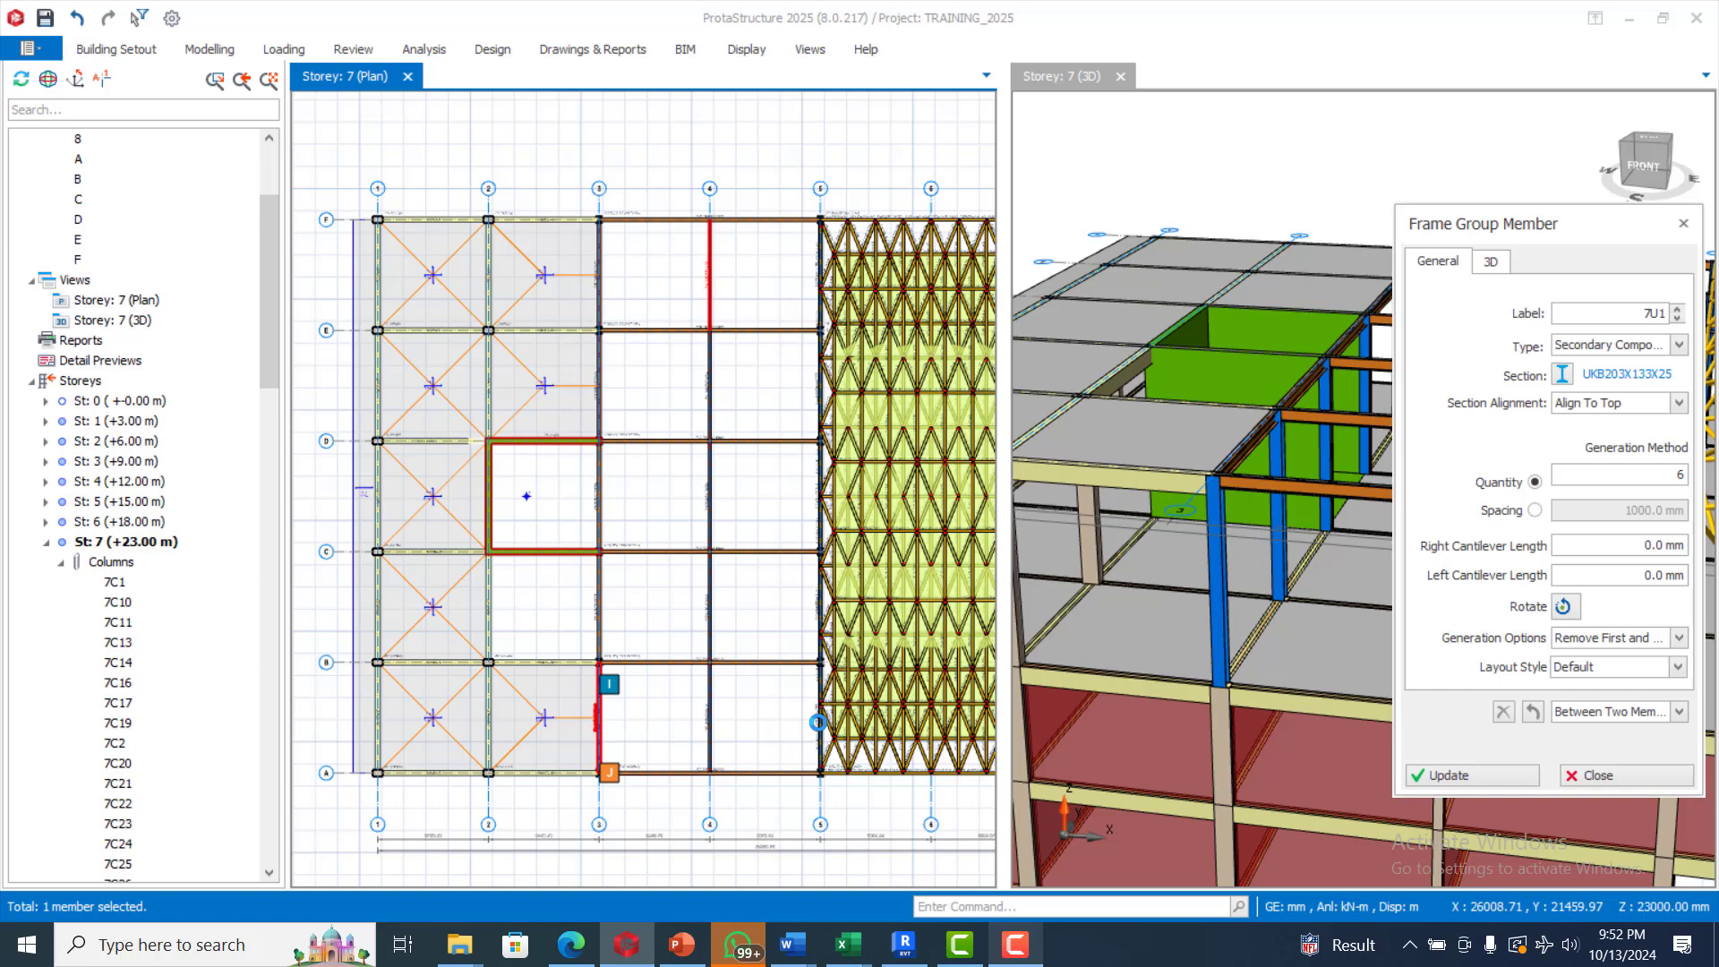
{"action": "scroll", "coordinate": [818, 748], "scroll_direction": "up", "scroll_amount": 2}
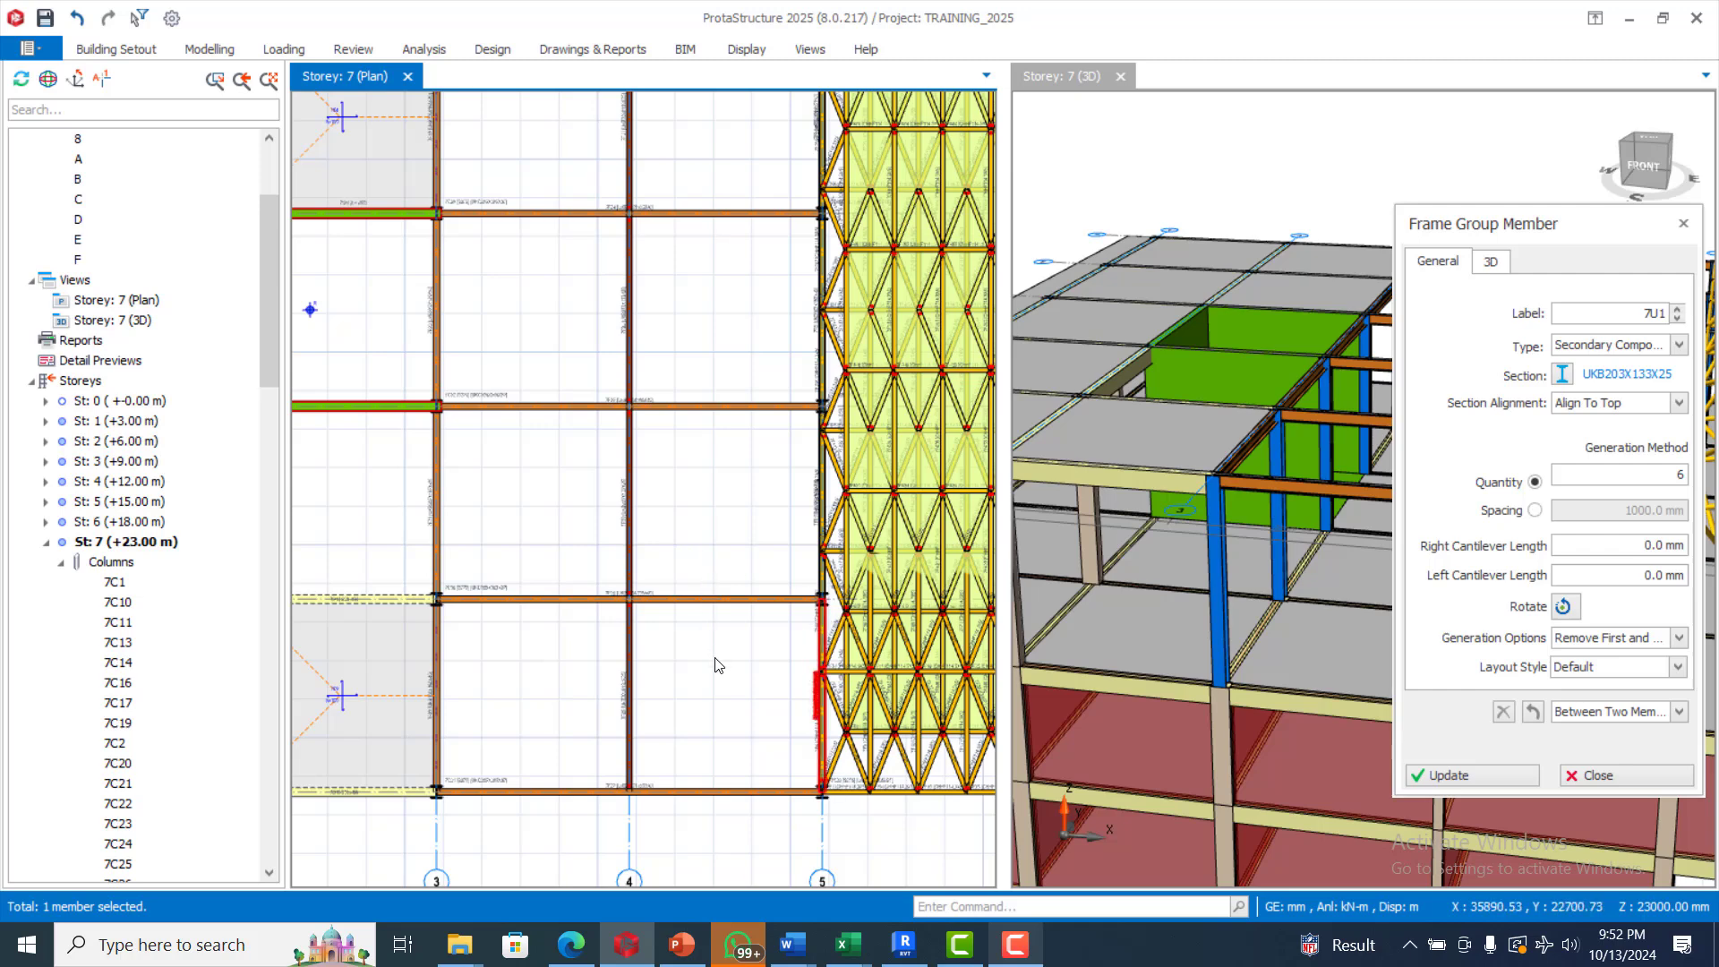
{"action": "left_click", "coordinate": [630, 702]}
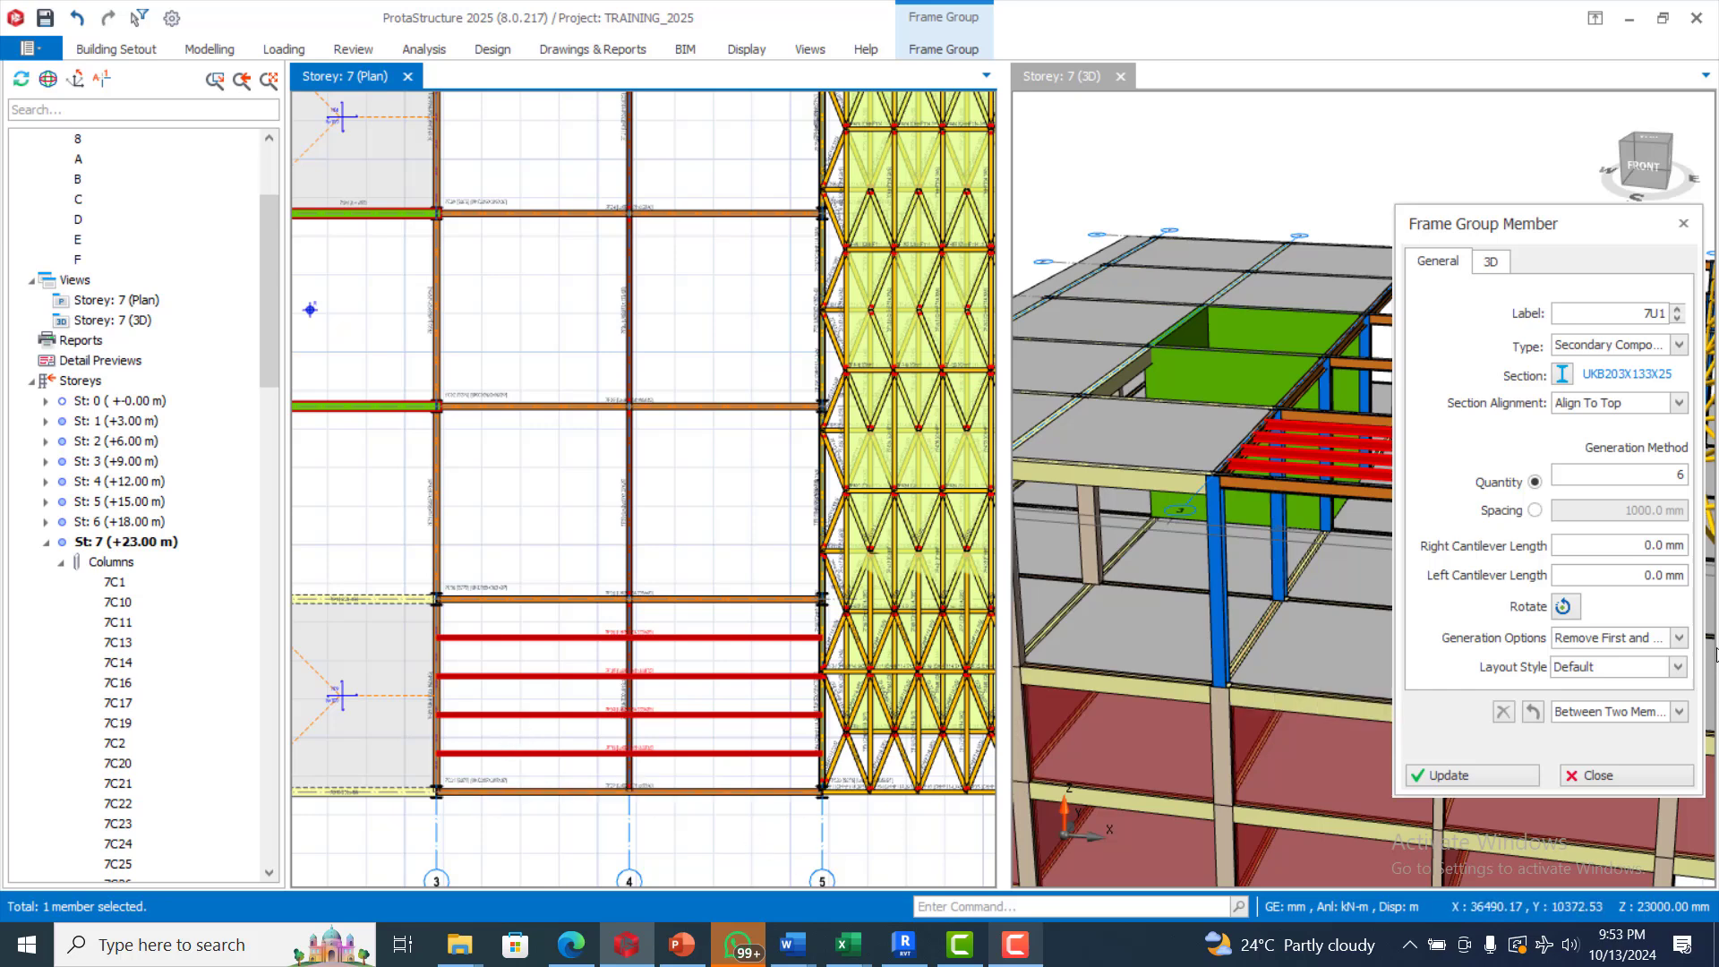
Examine the frame group's quantity and generation options against the members placed between axes A and B
{"action": "left_click", "coordinate": [1680, 639]}
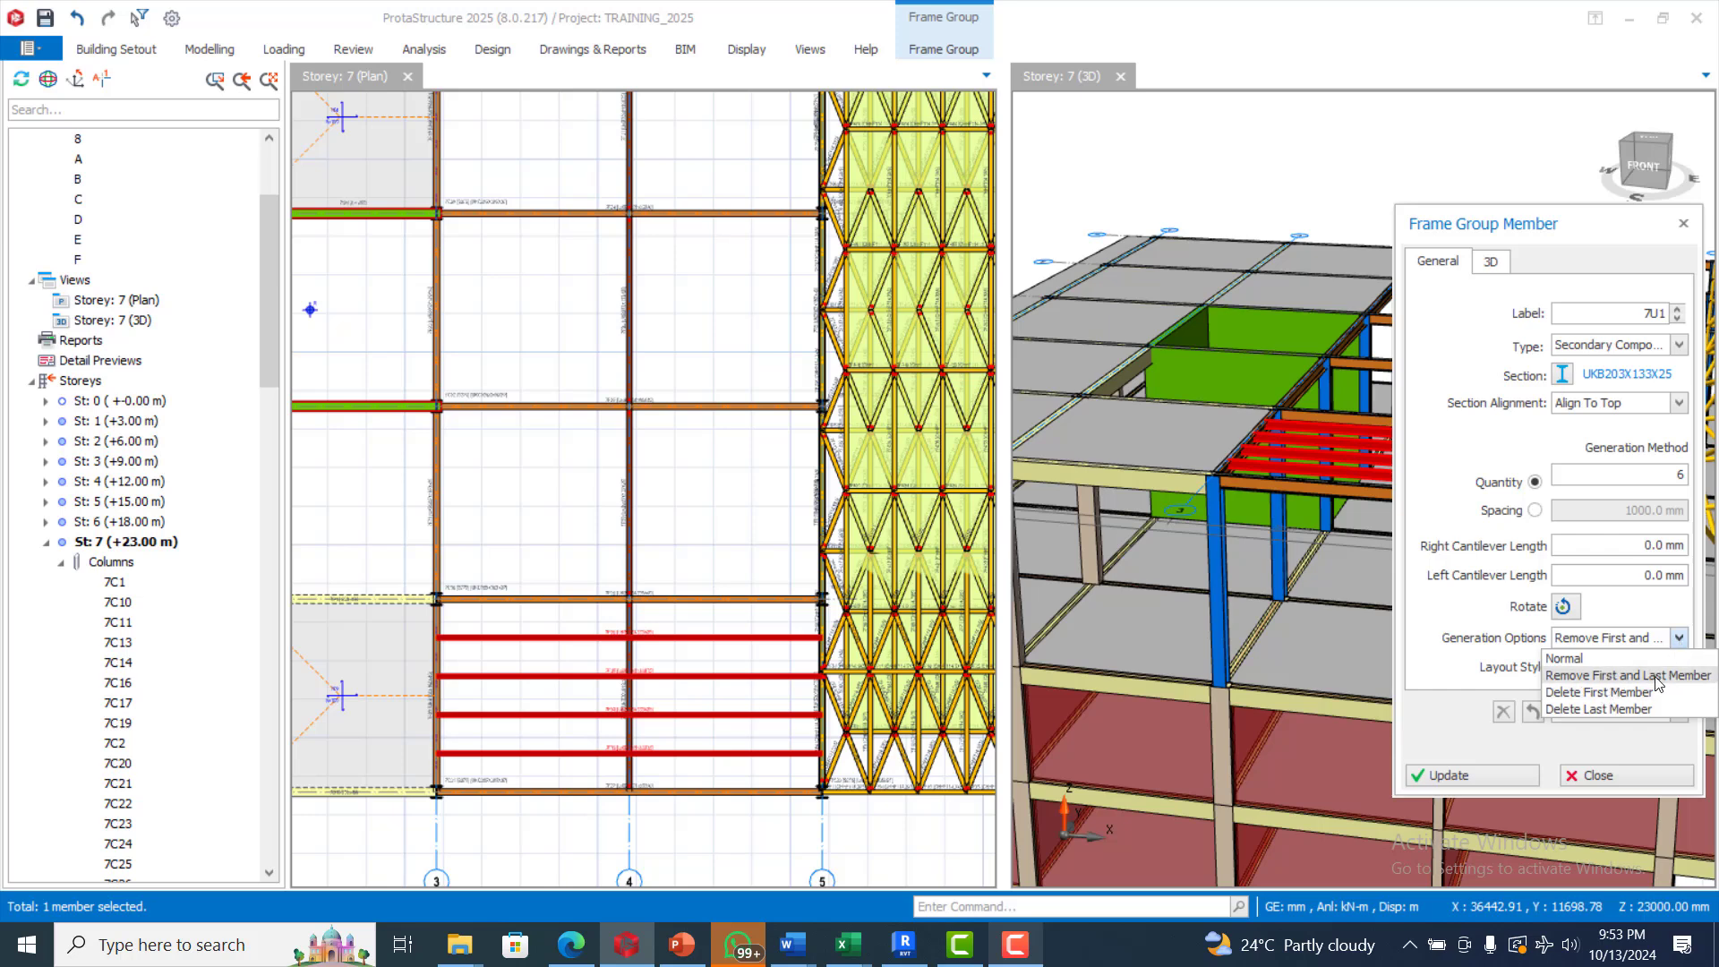
{"action": "left_click", "coordinate": [1682, 637]}
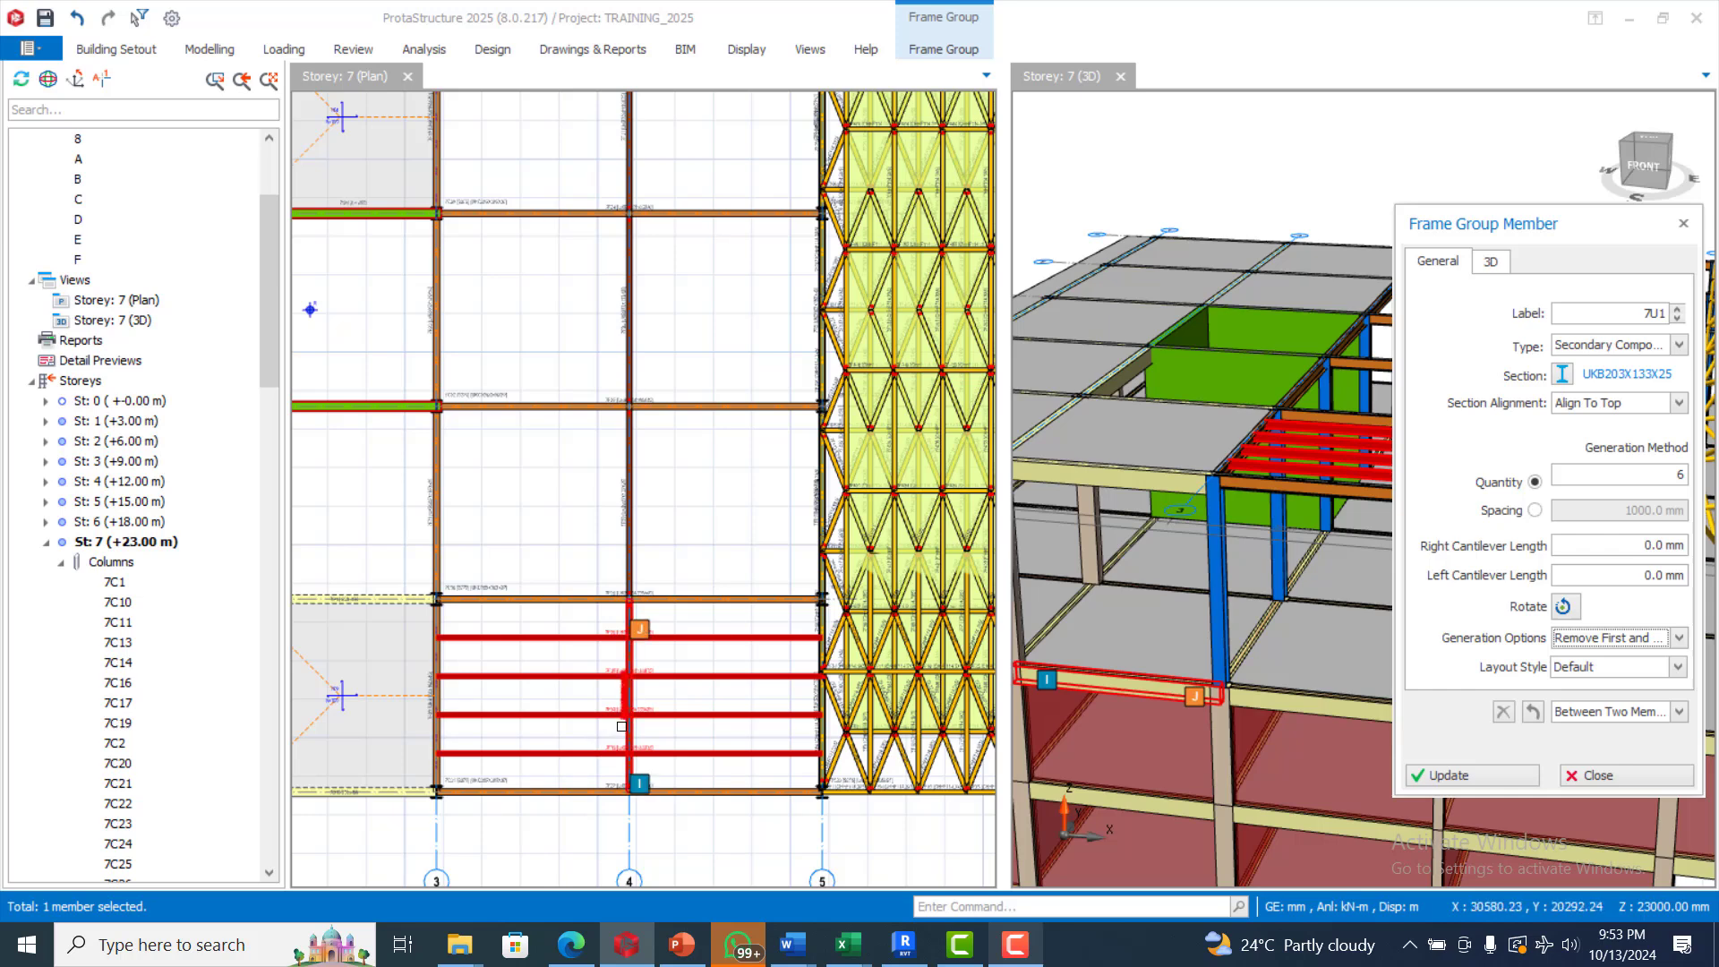
{"action": "double_click", "coordinate": [1683, 475]}
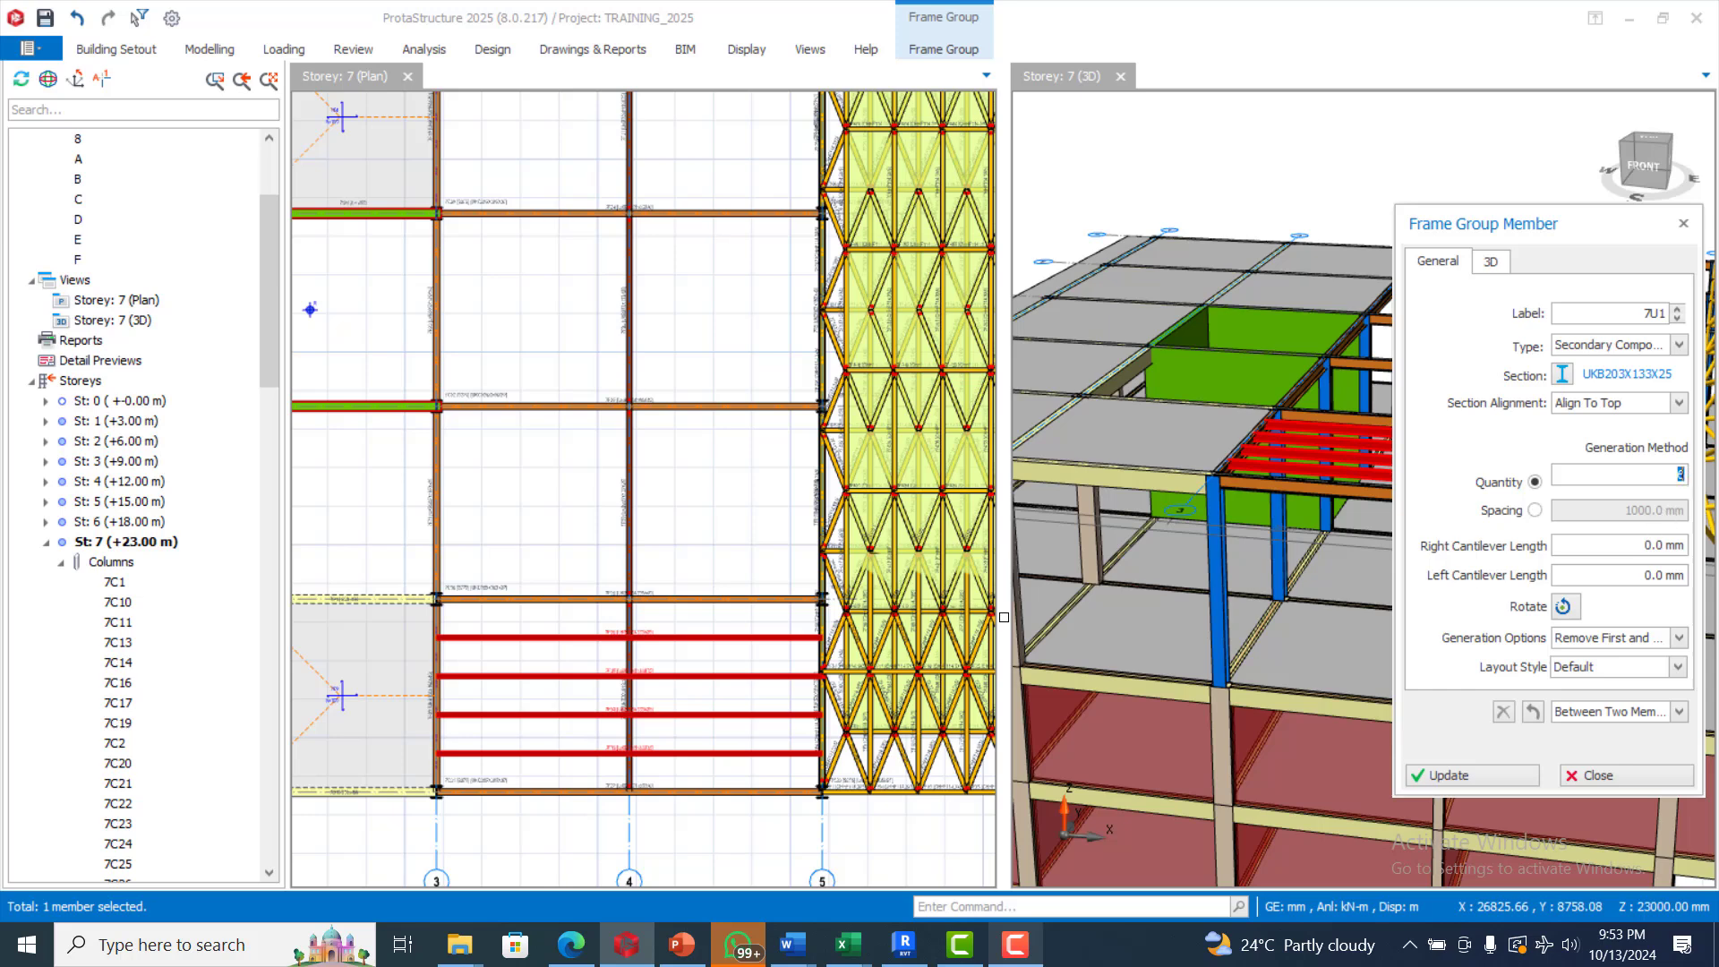
{"action": "scroll", "coordinate": [472, 750], "scroll_direction": "up", "scroll_amount": 2}
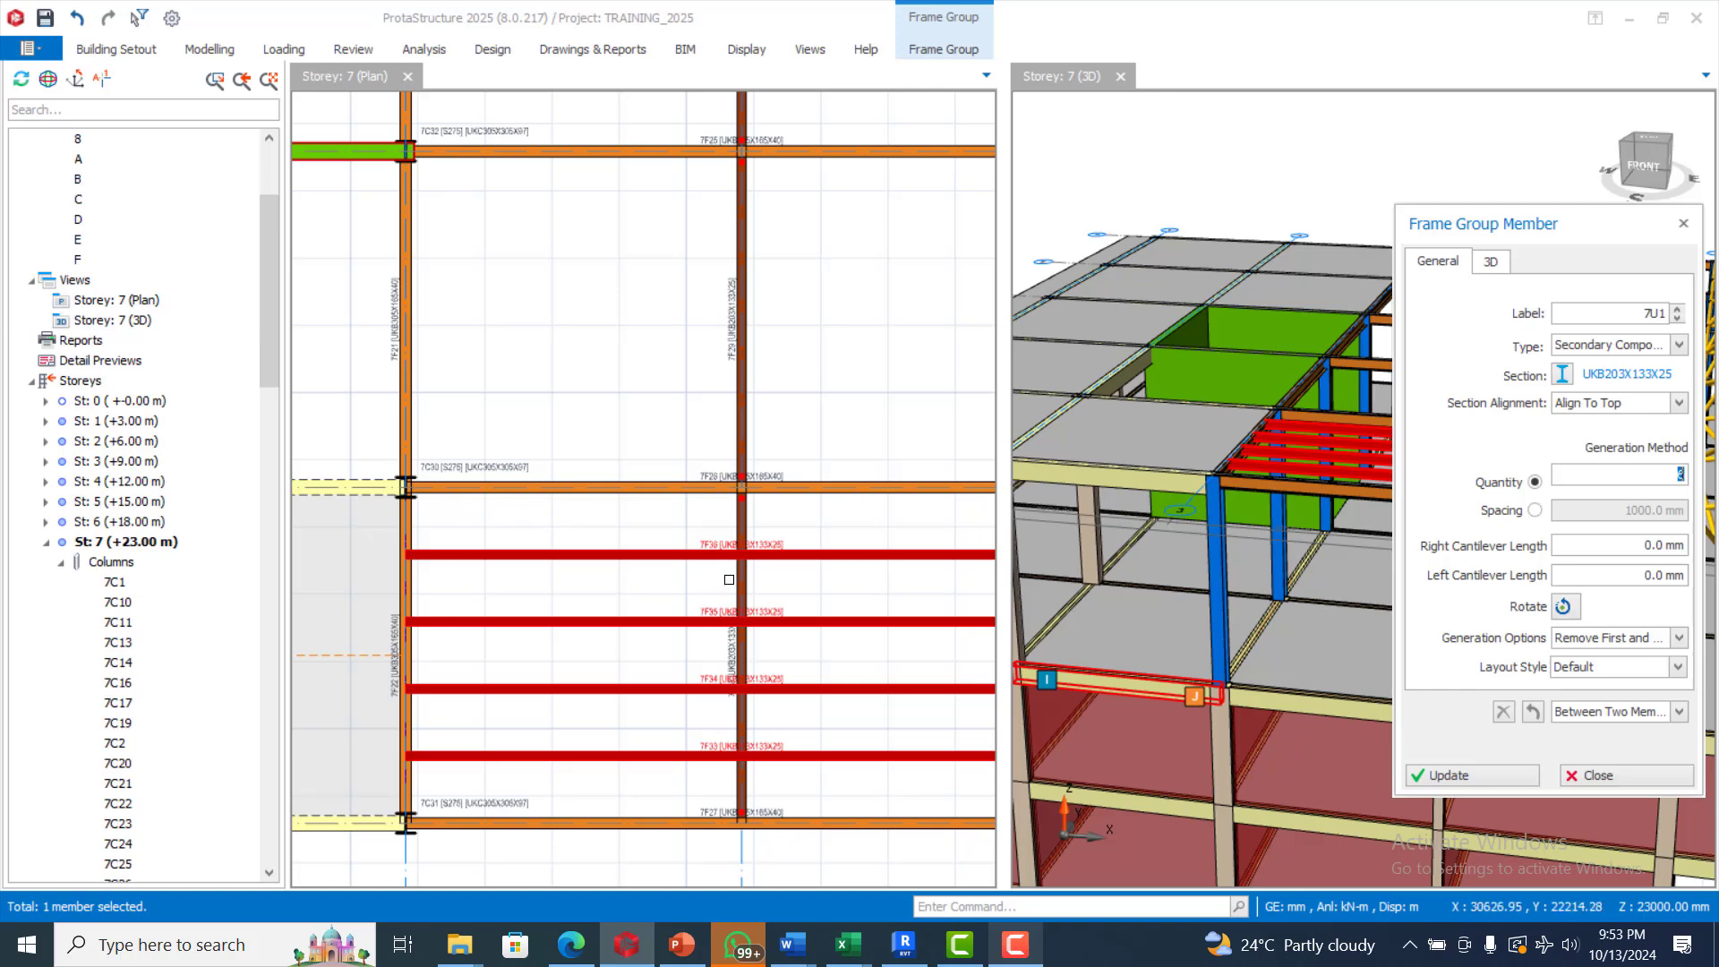
{"action": "scroll", "coordinate": [729, 579], "scroll_direction": "down", "scroll_amount": 2}
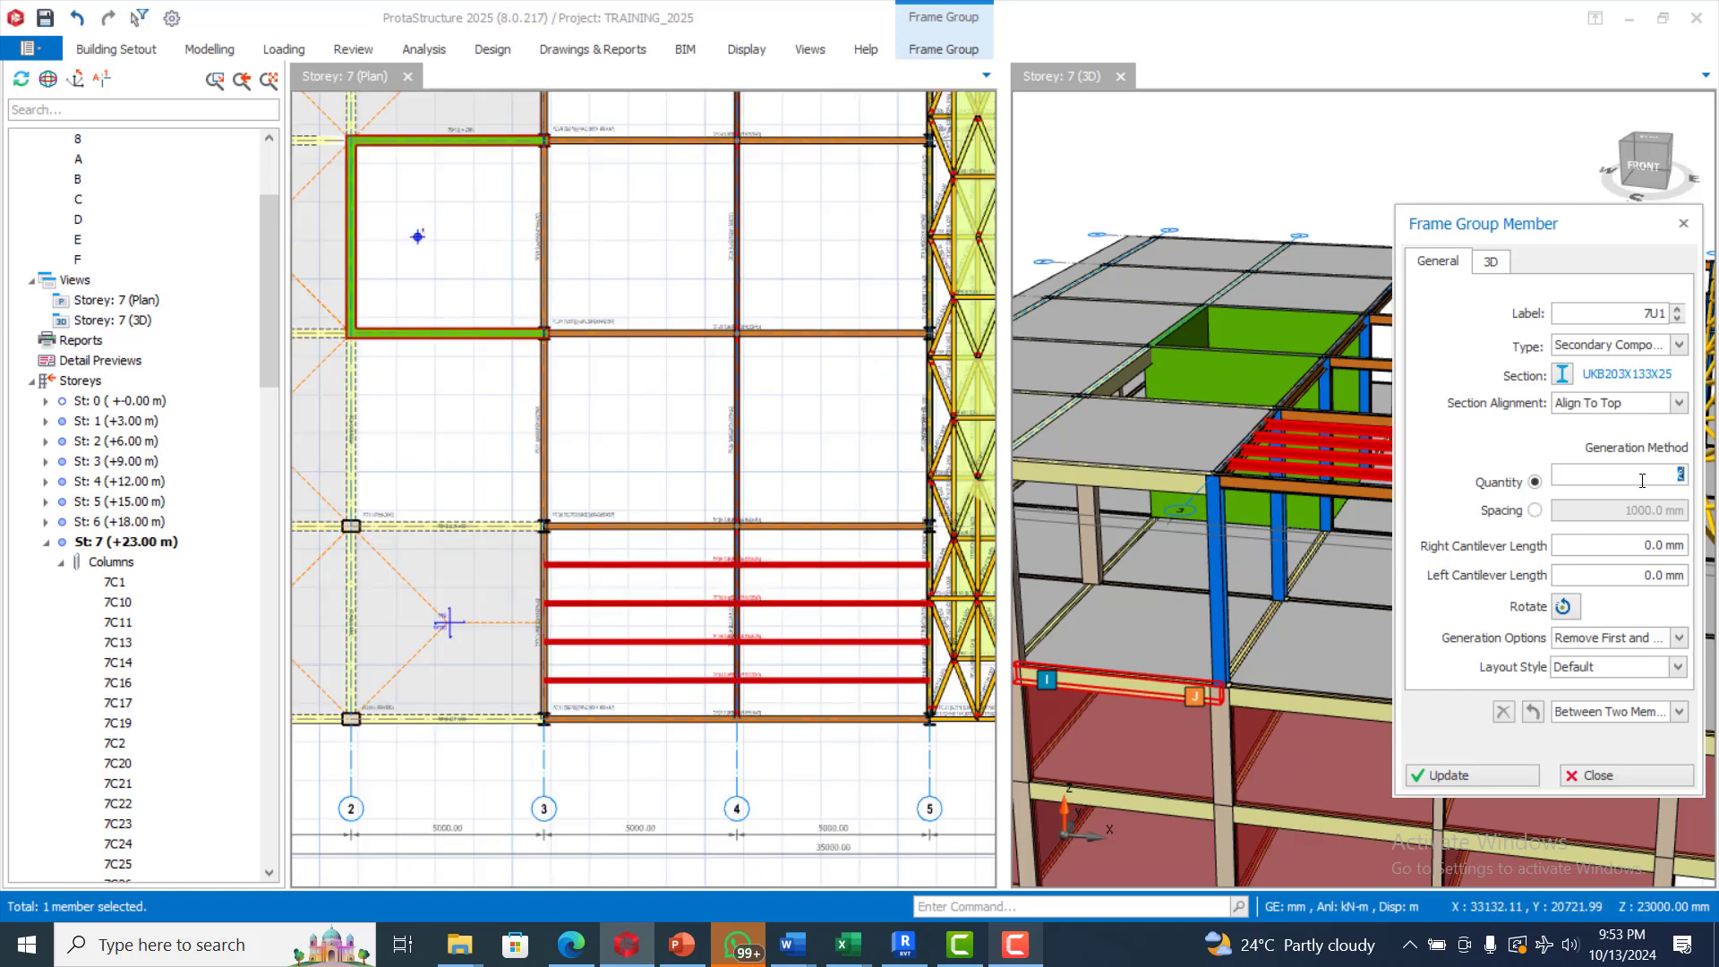
{"action": "type", "text": "5"}
{"action": "left_click", "coordinate": [1671, 641]}
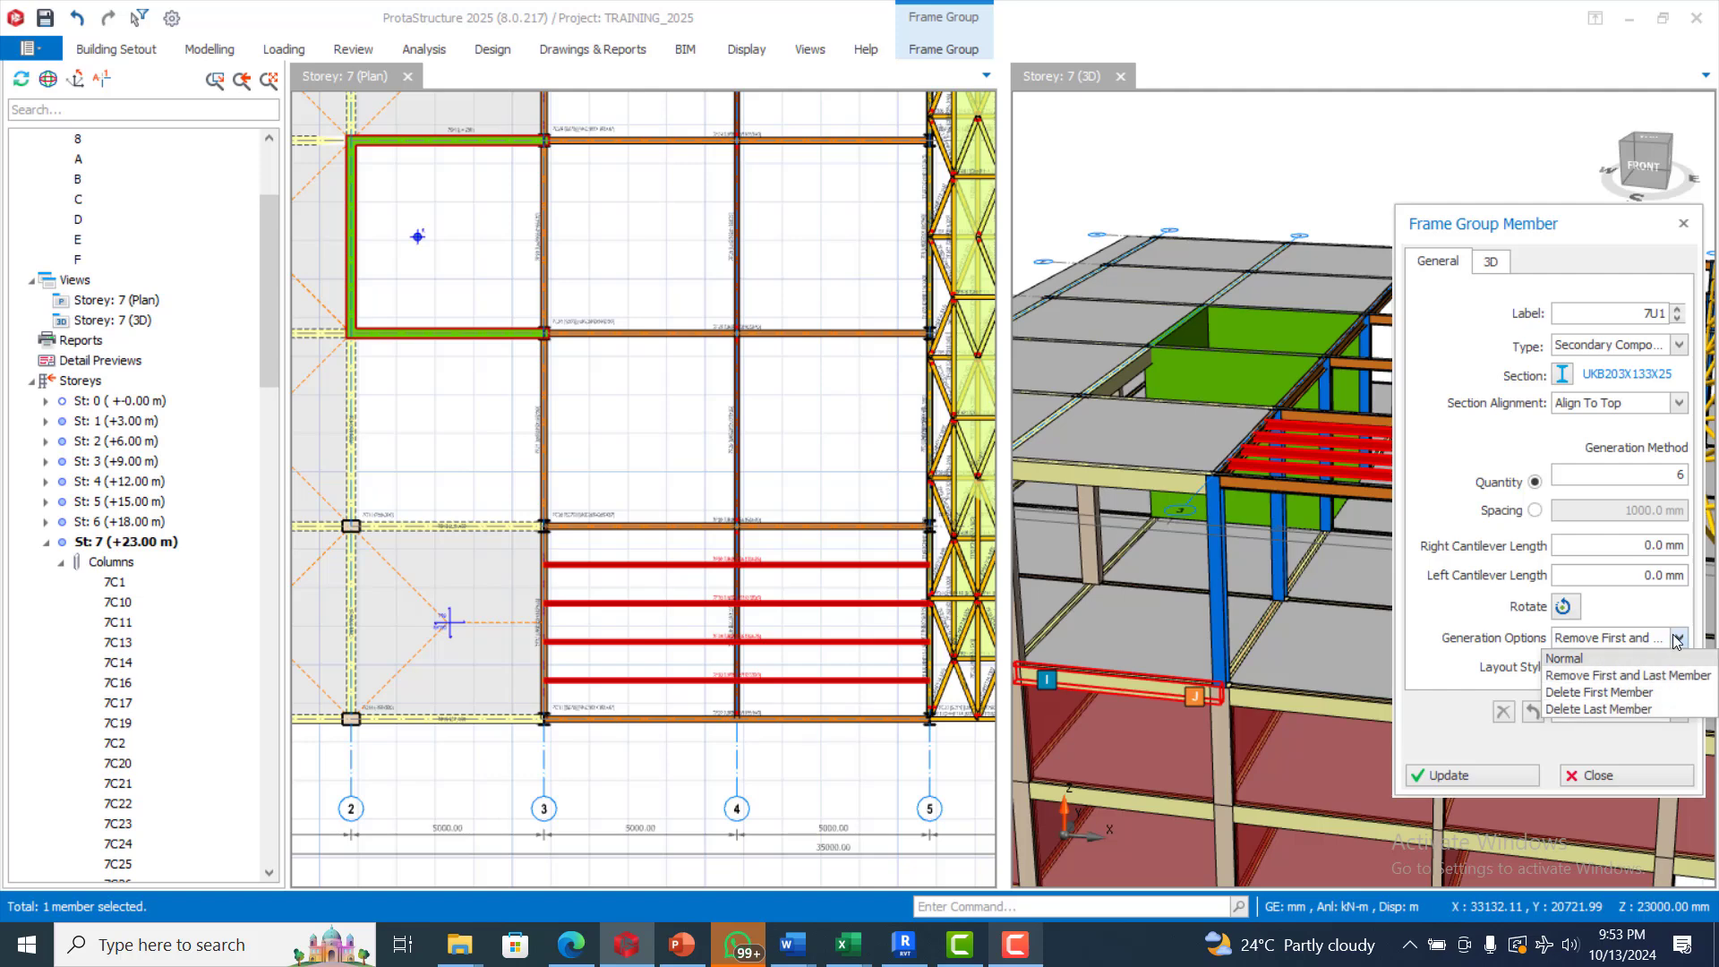
{"action": "left_click", "coordinate": [1677, 638]}
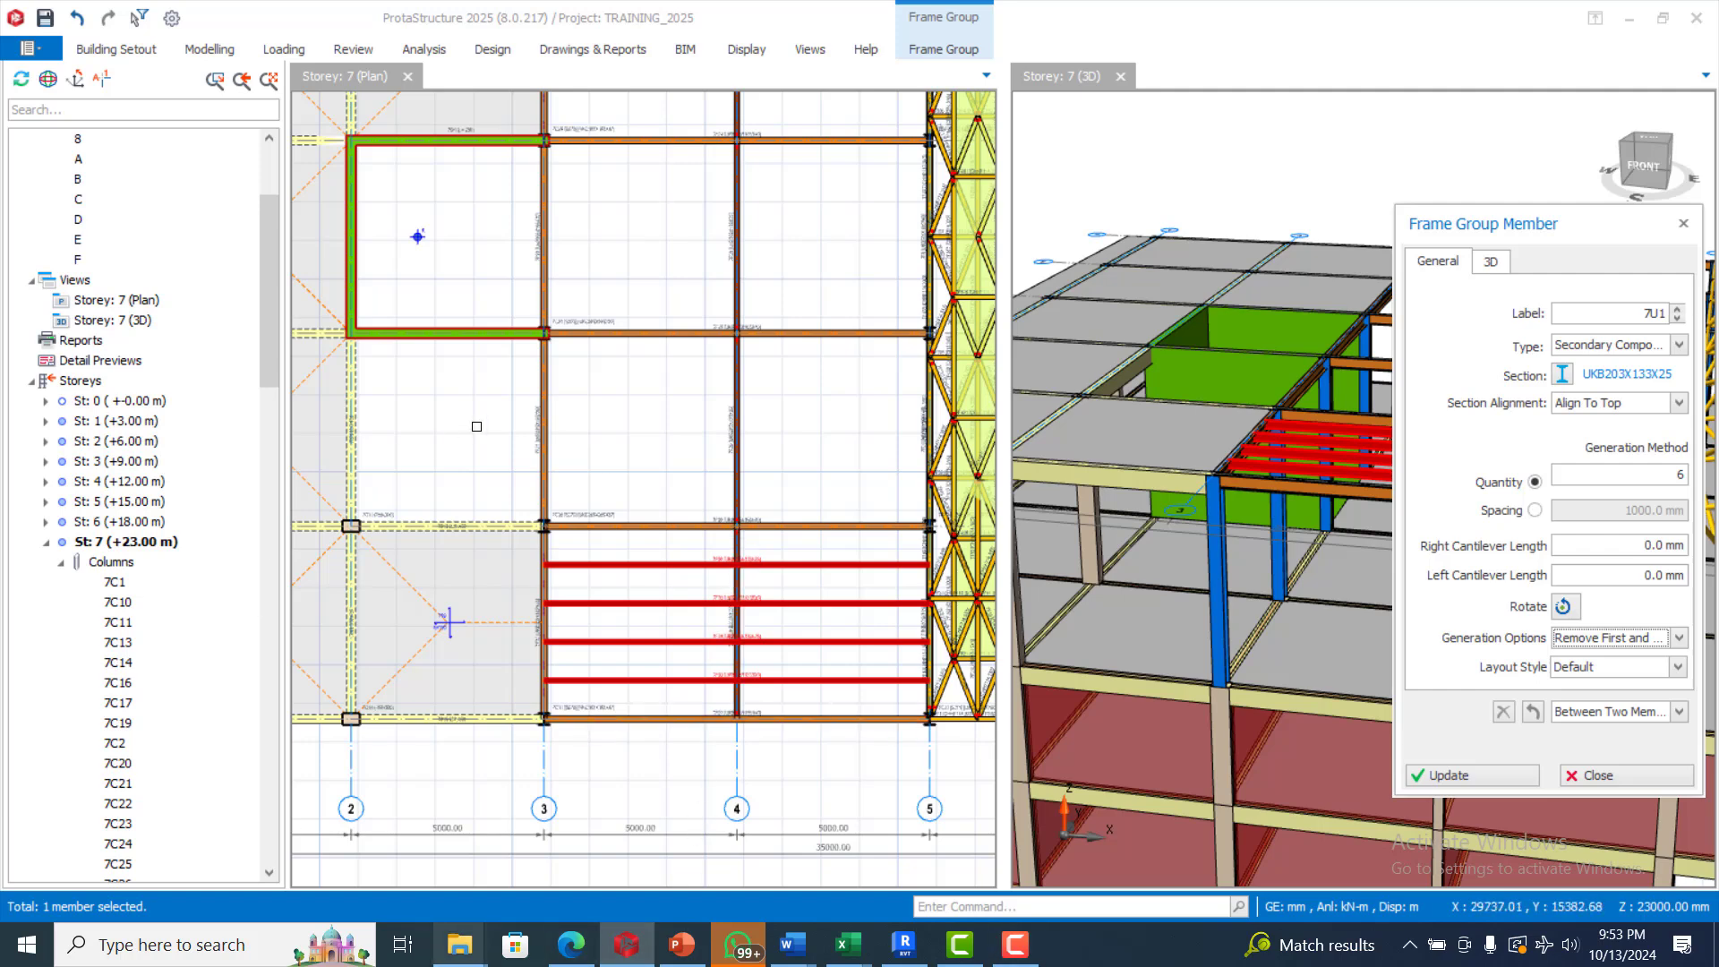
Insert matching secondary frame groups between axes 3 and 5 in each remaining bay from axis B to axis F
{"action": "scroll", "coordinate": [609, 573], "scroll_direction": "down", "scroll_amount": 4}
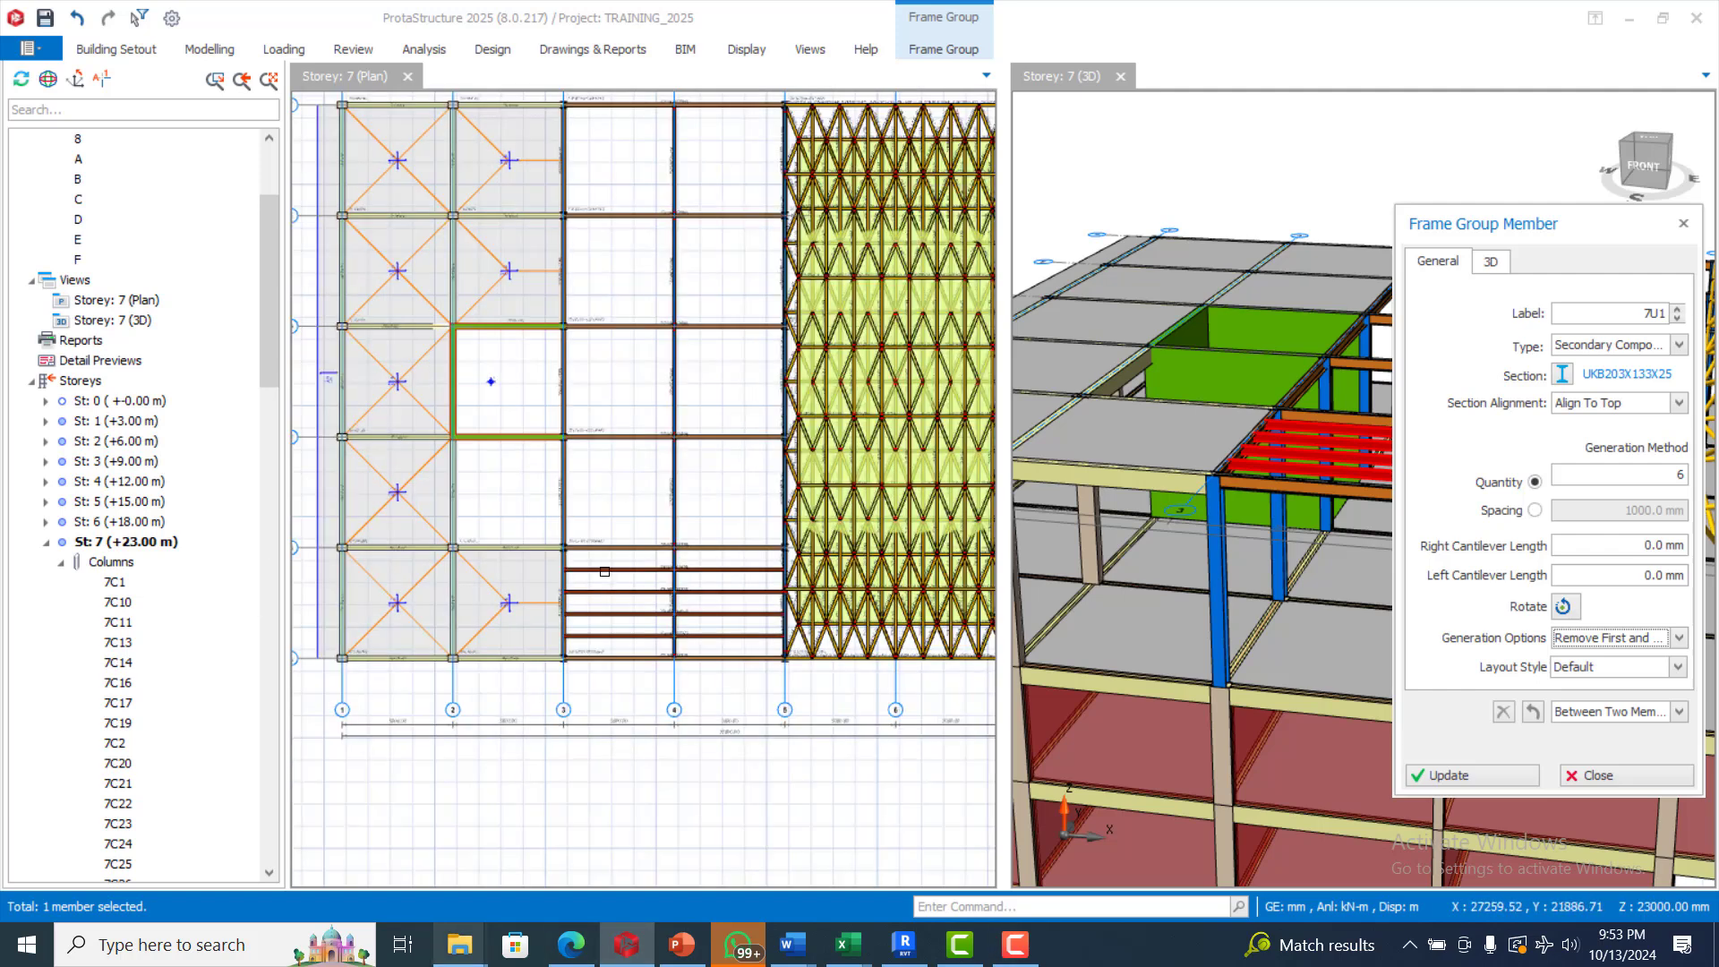
{"action": "scroll", "coordinate": [596, 455], "scroll_direction": "up", "scroll_amount": 3}
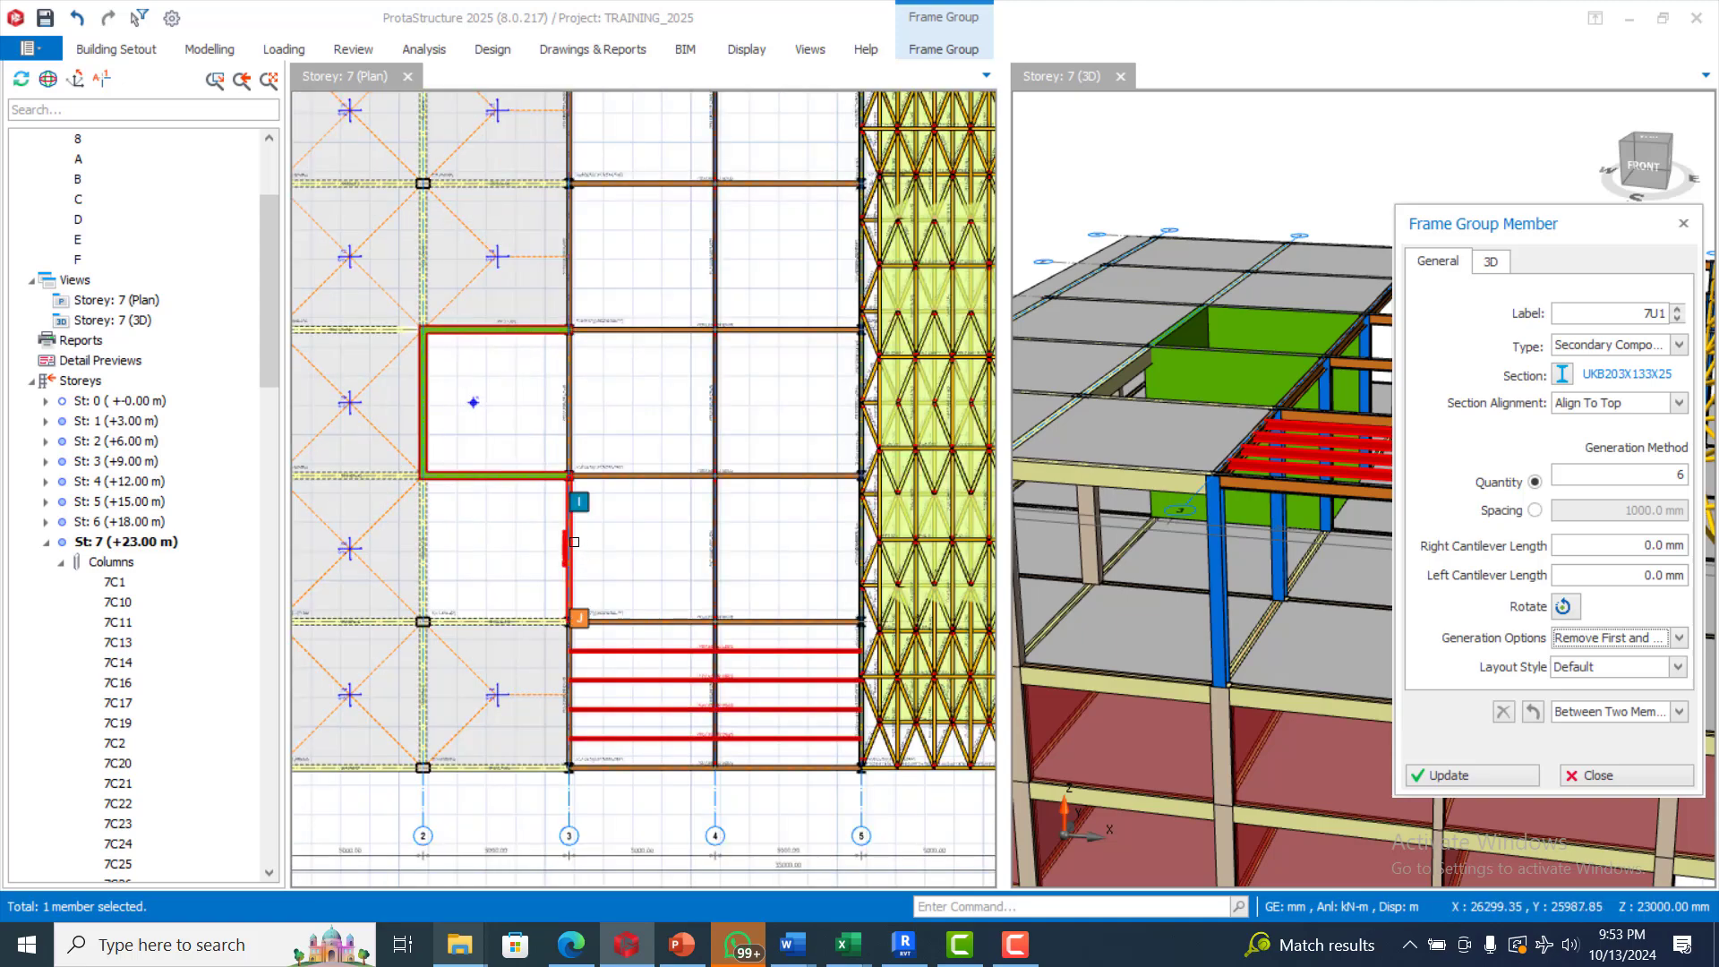
{"action": "left_click", "coordinate": [859, 537]}
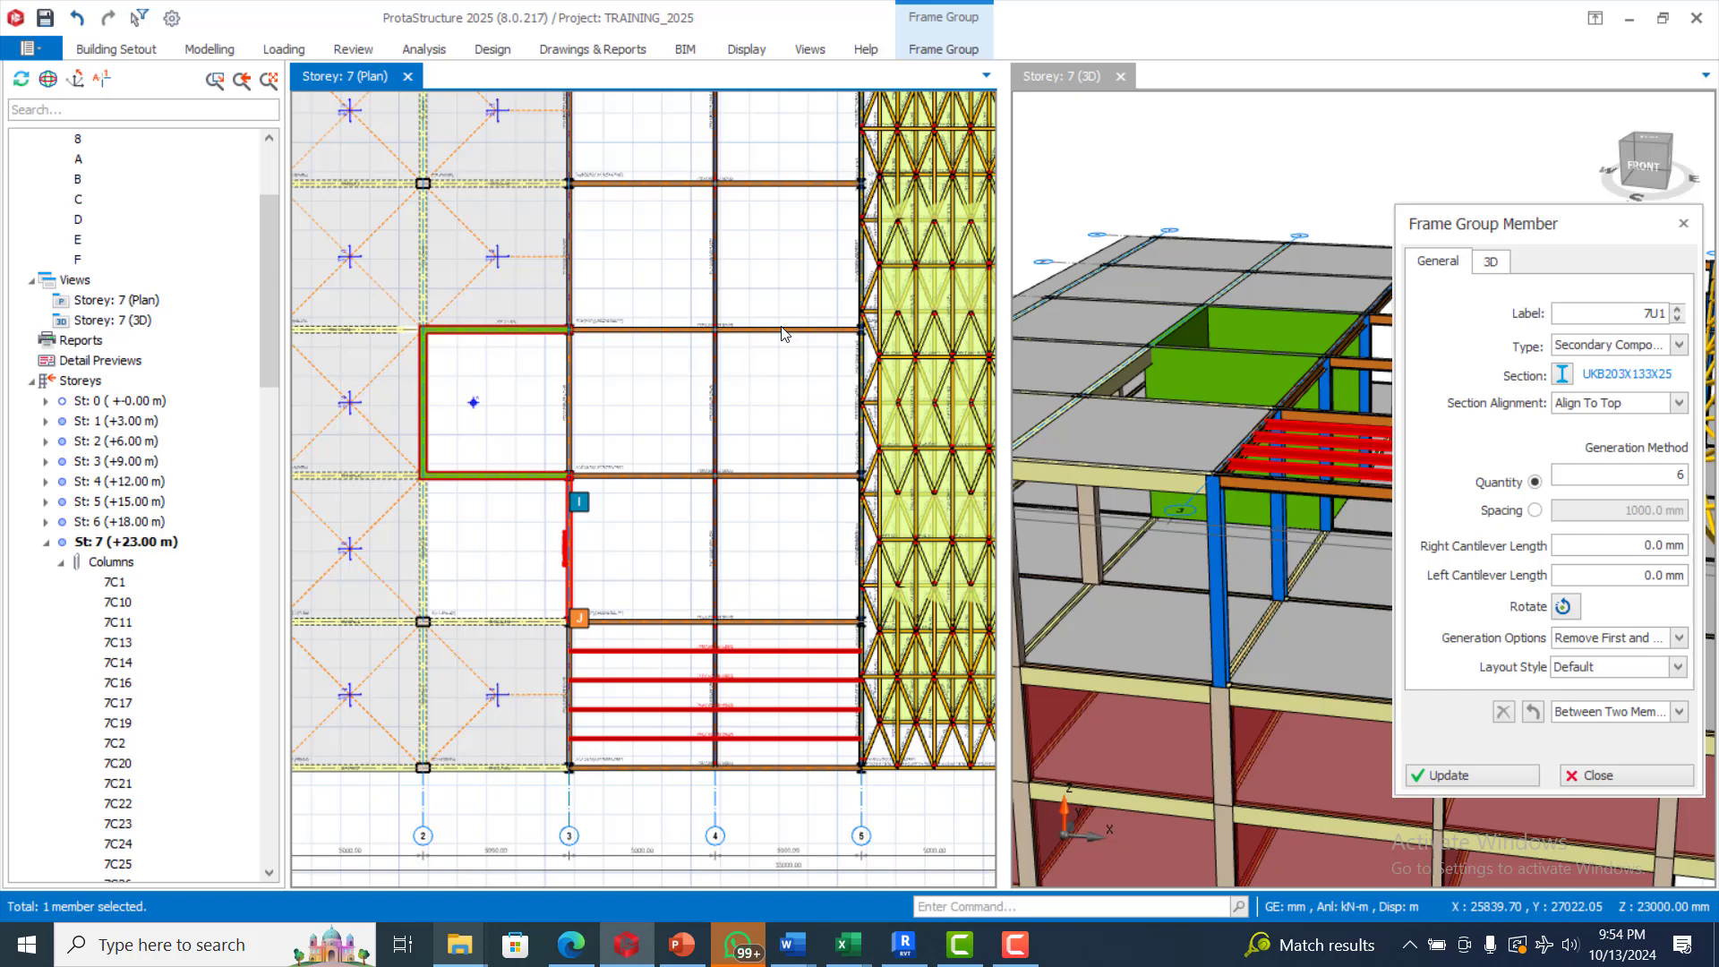
{"action": "left_click", "coordinate": [973, 944]}
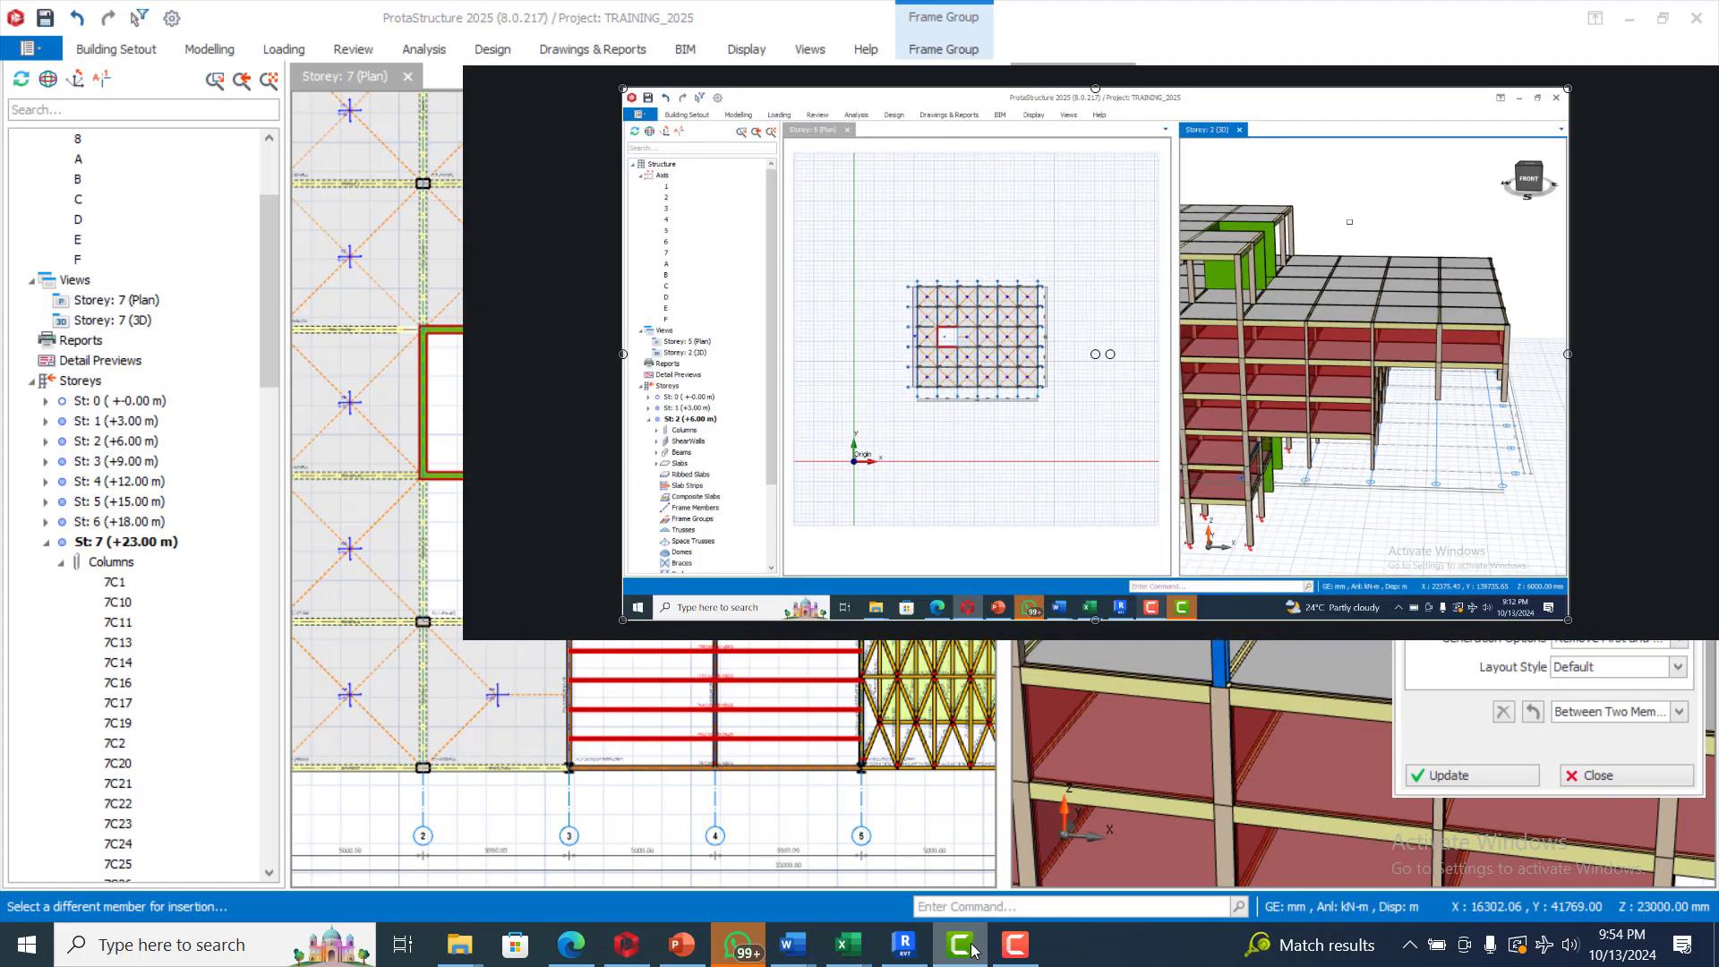
{"action": "left_click", "coordinate": [973, 945]}
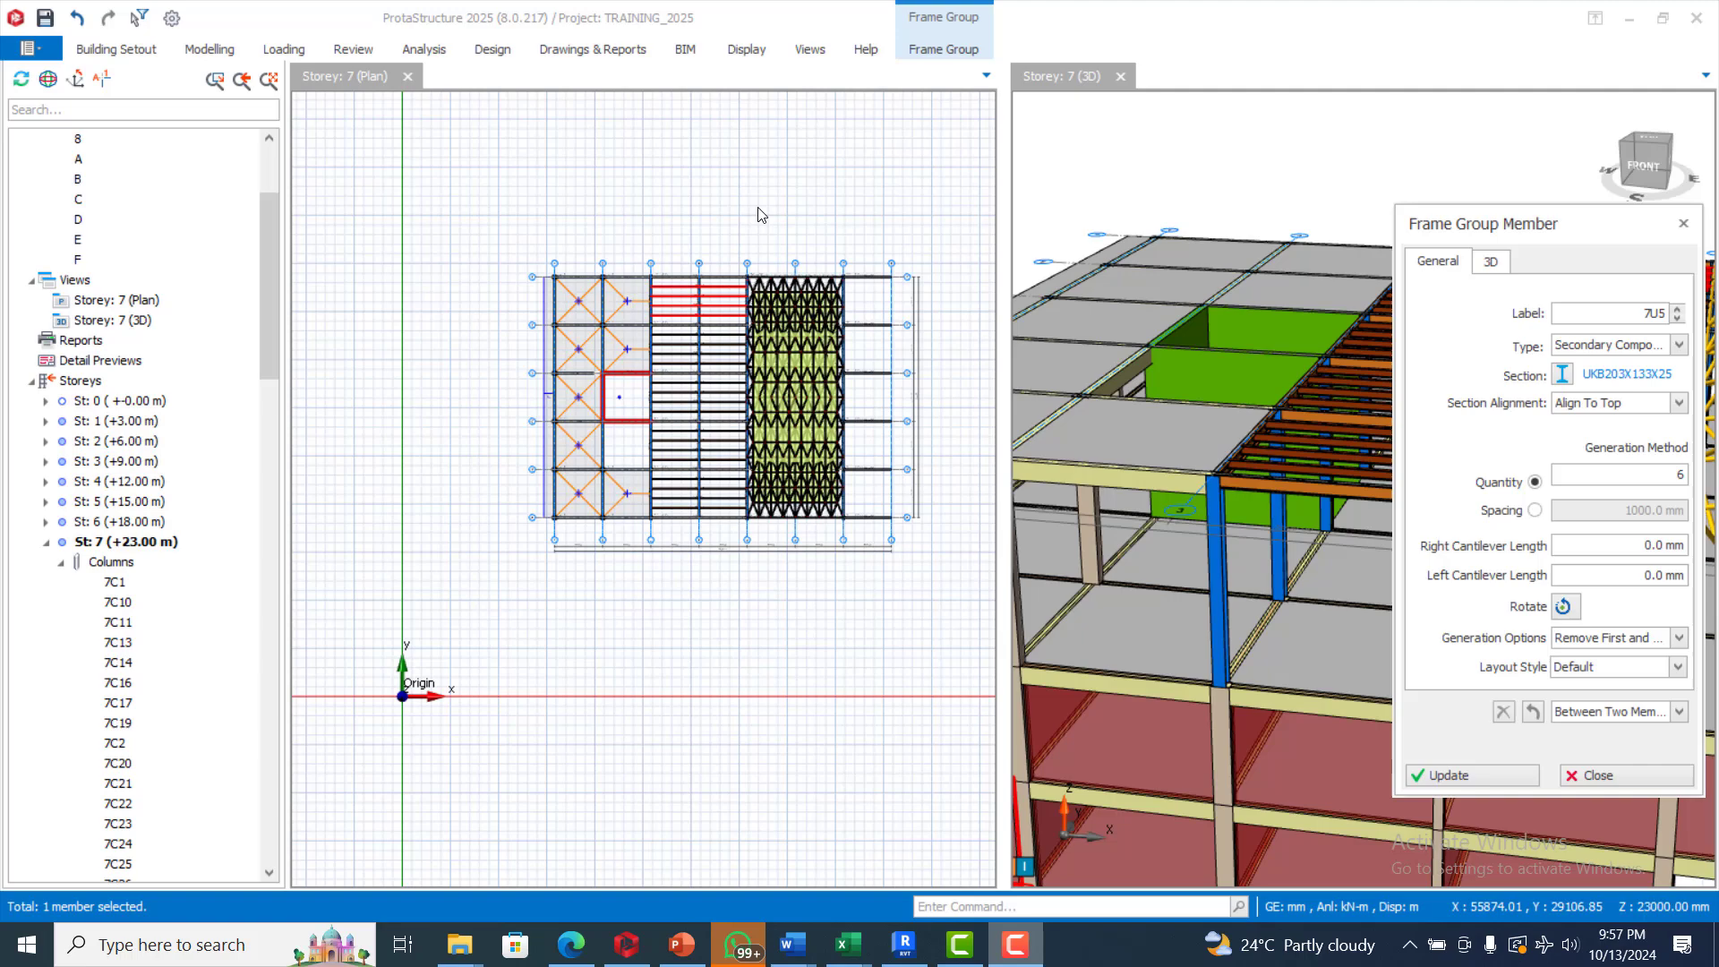
{"action": "scroll", "coordinate": [728, 299], "scroll_direction": "up", "scroll_amount": 5}
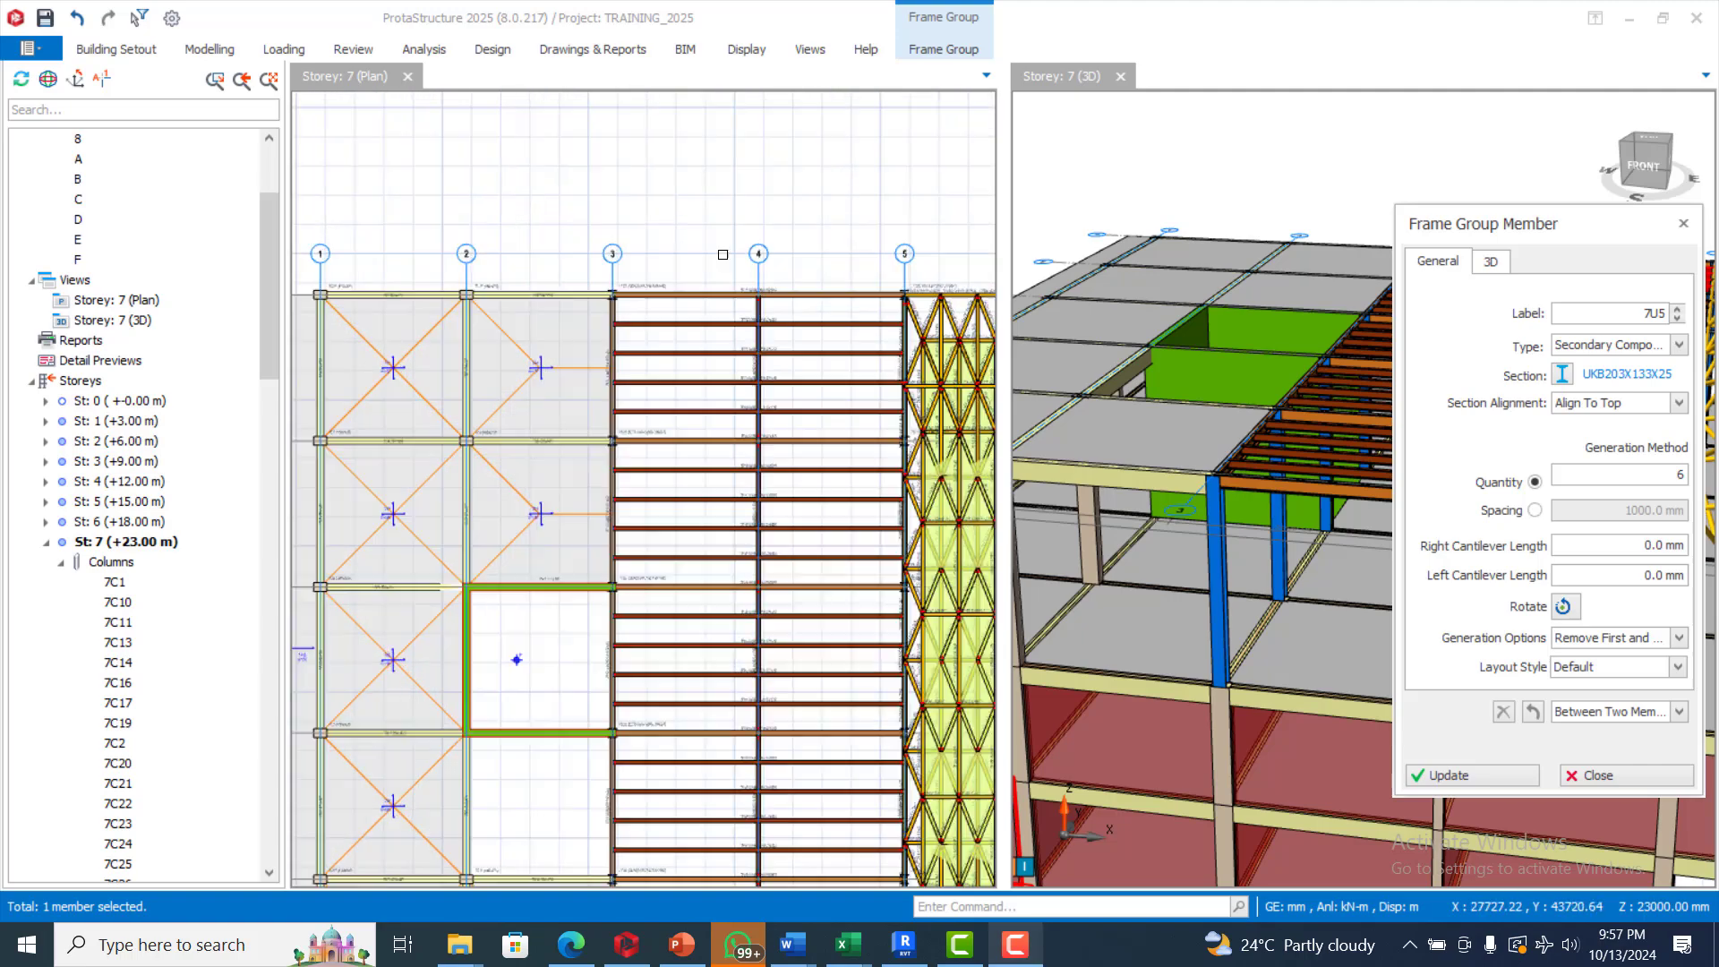
Start inserting a composite slab on the storey 7 plan using two diagonal points
{"action": "scroll", "coordinate": [728, 299], "scroll_direction": "down", "scroll_amount": 1}
{"action": "scroll", "coordinate": [728, 299], "scroll_direction": "up", "scroll_amount": 1}
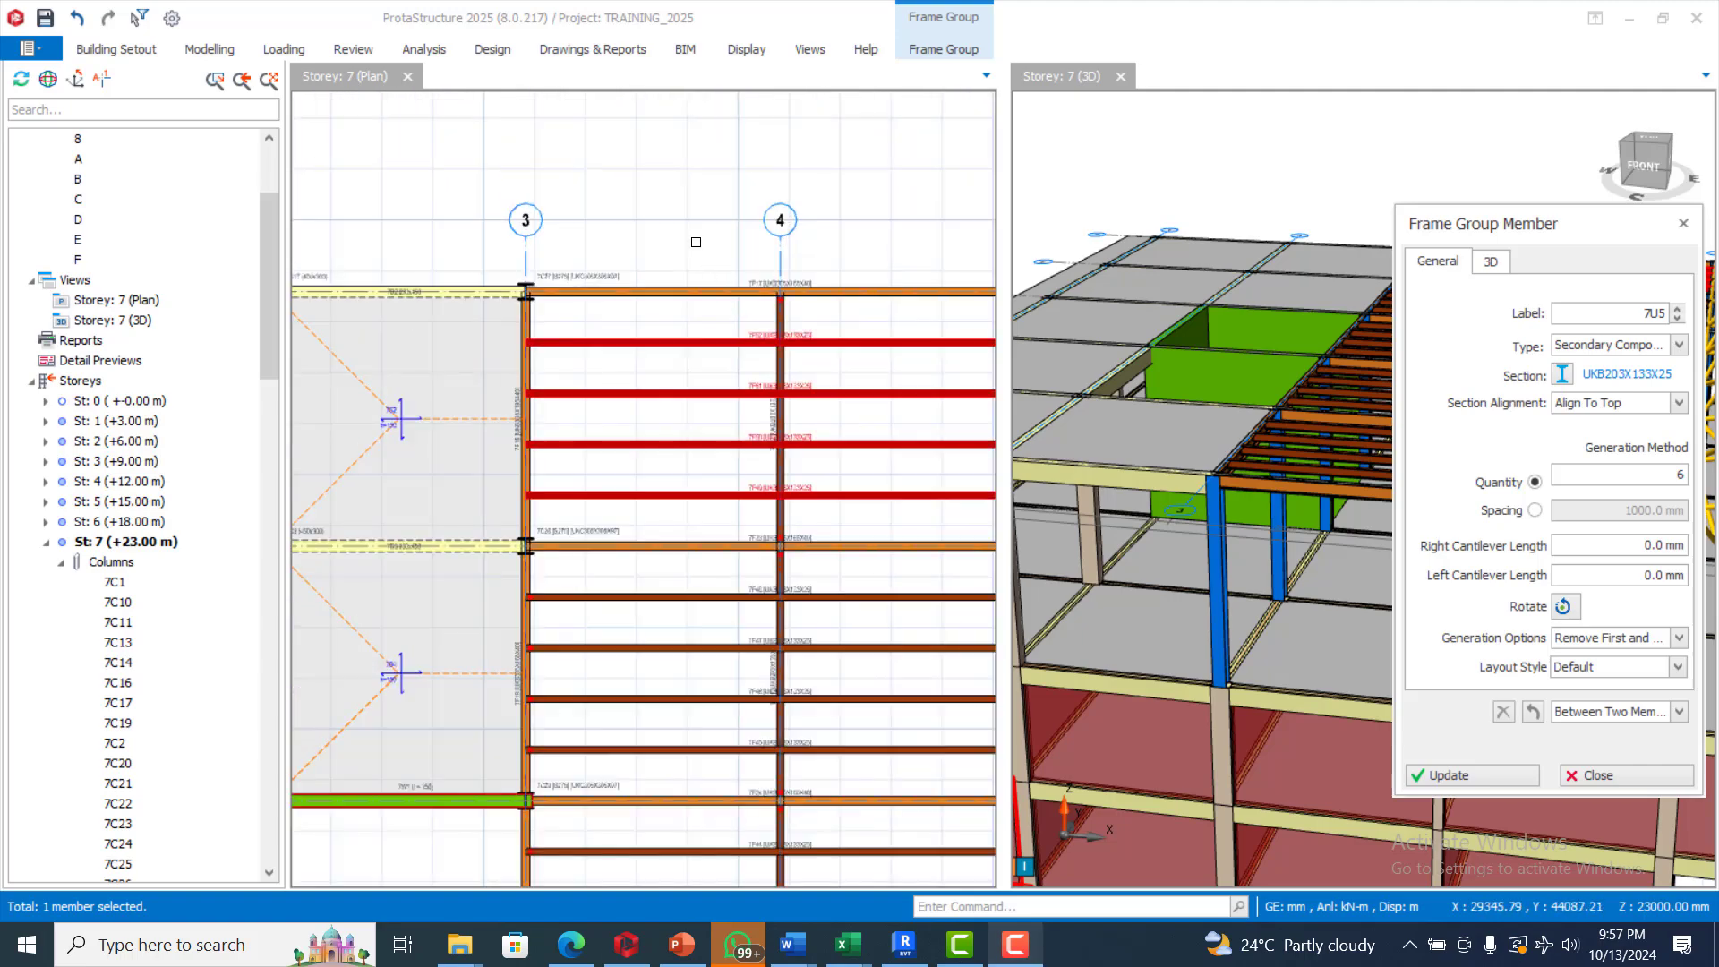
{"action": "scroll", "coordinate": [630, 207], "scroll_direction": "down", "scroll_amount": 2}
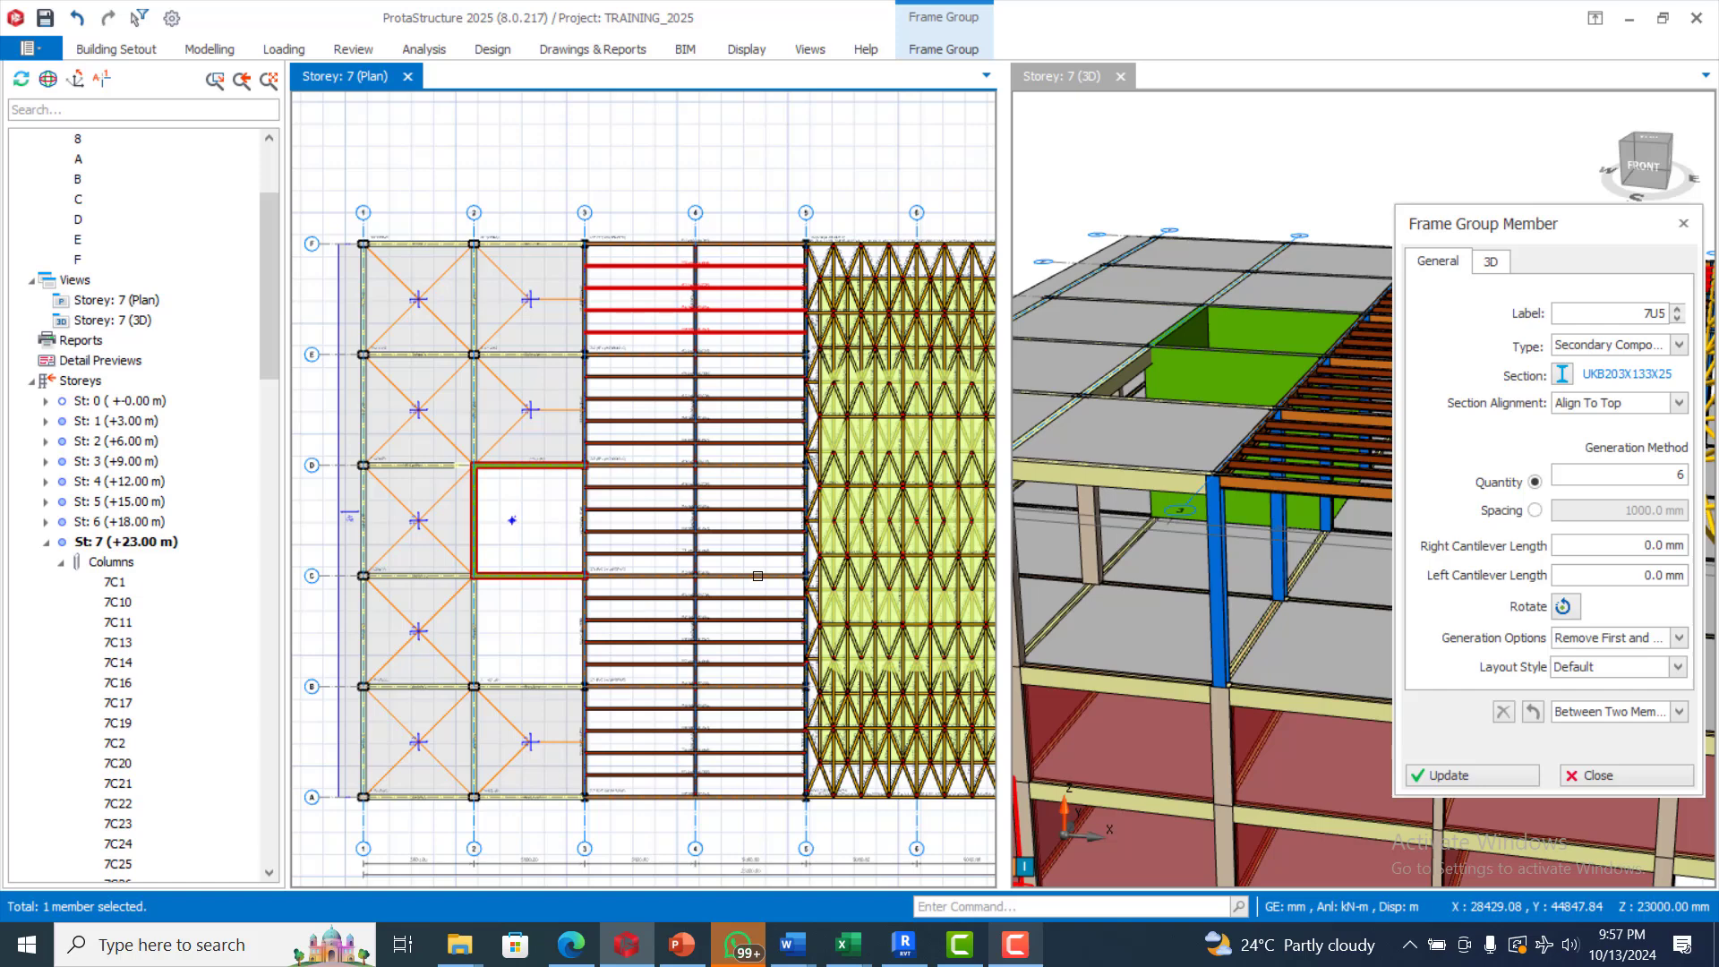
{"action": "scroll", "coordinate": [653, 374], "scroll_direction": "down", "scroll_amount": 1}
{"action": "scroll", "coordinate": [675, 335], "scroll_direction": "up", "scroll_amount": 1}
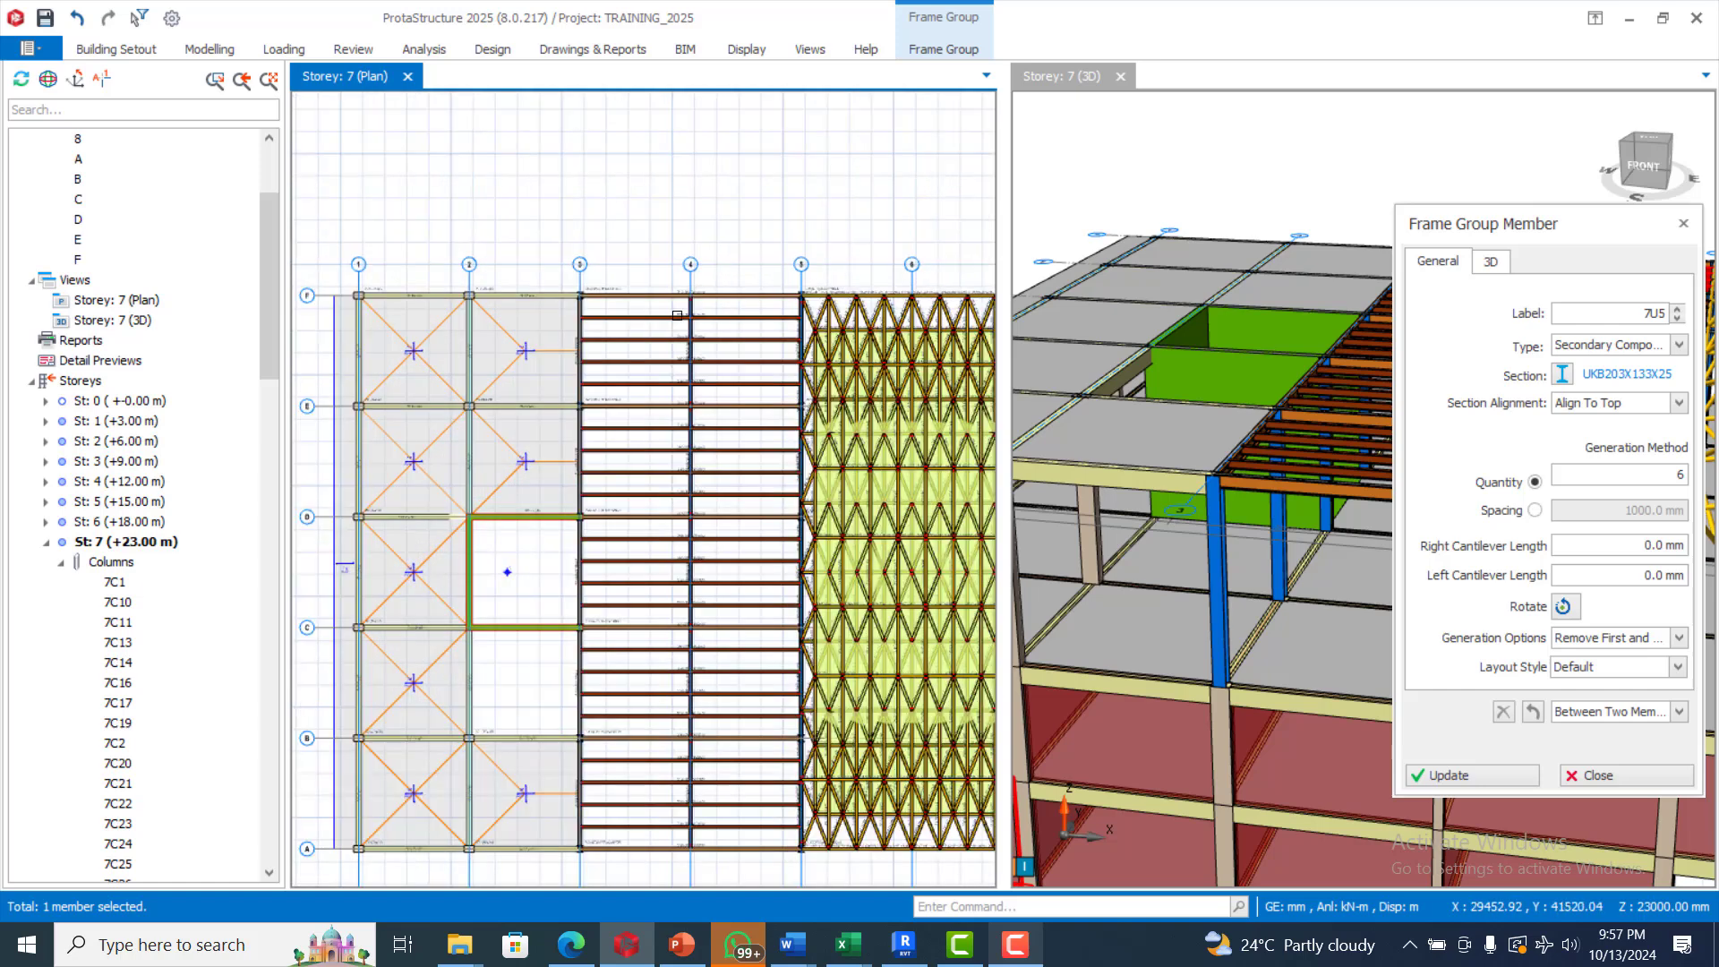
{"action": "scroll", "coordinate": [675, 335], "scroll_direction": "up", "scroll_amount": 1}
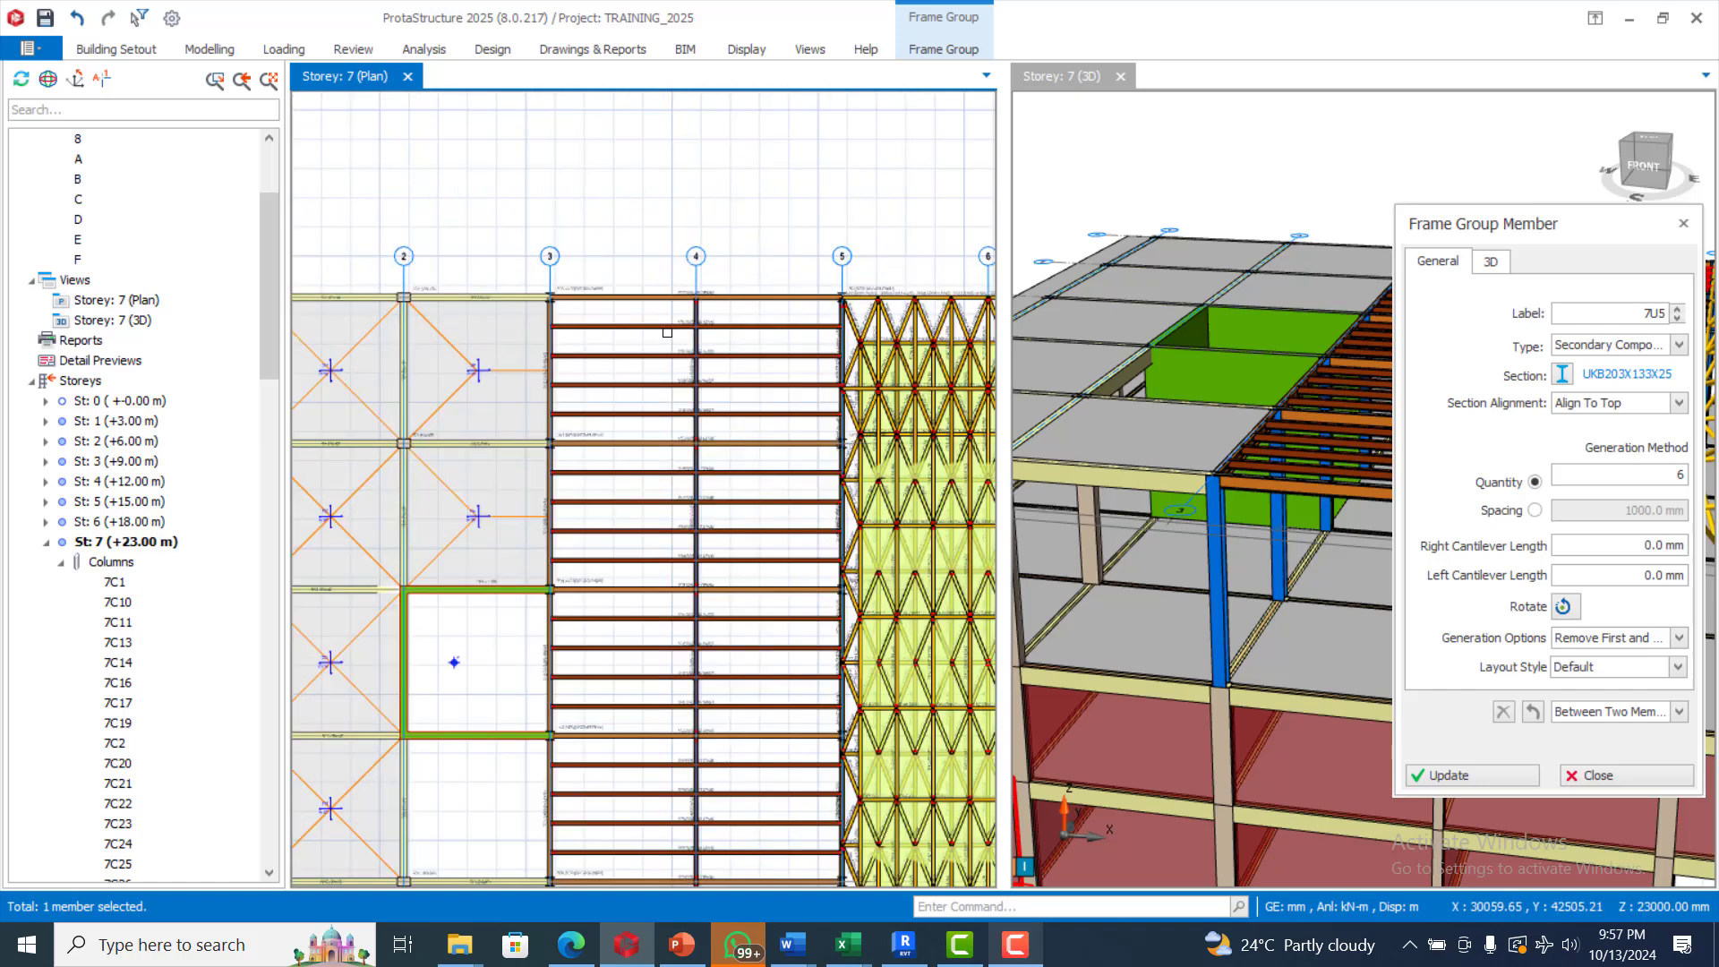
{"action": "left_click", "coordinate": [206, 50]}
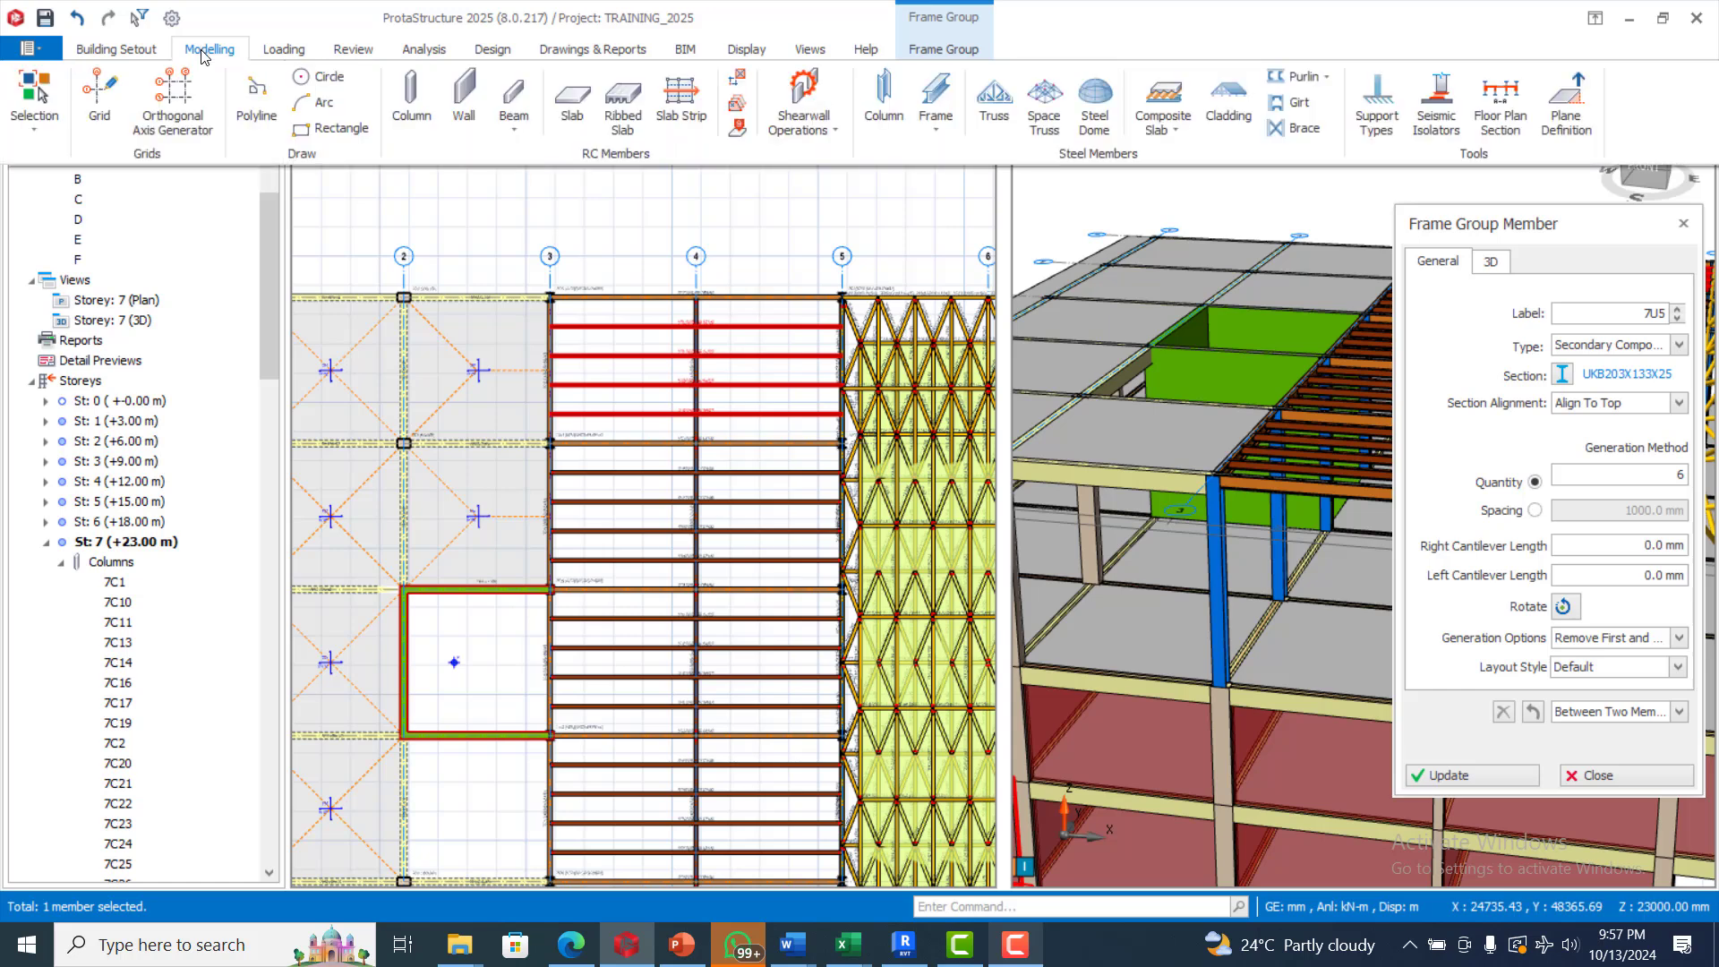
{"action": "left_click", "coordinate": [938, 127]}
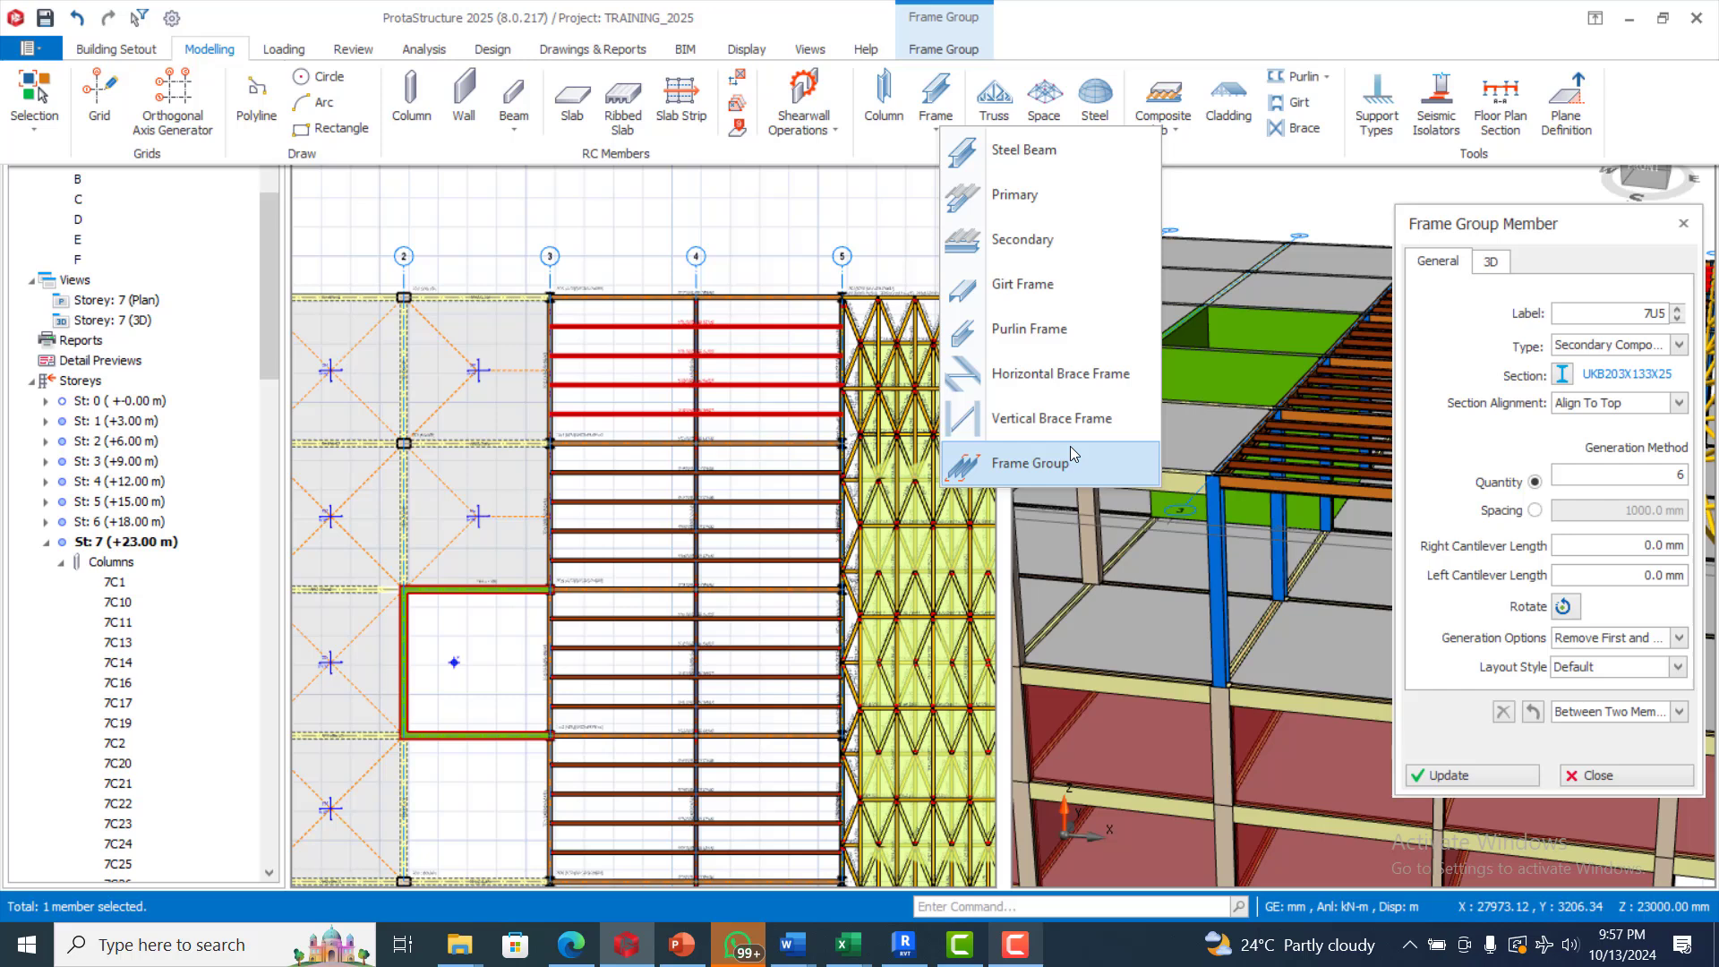
{"action": "left_click", "coordinate": [1164, 129]}
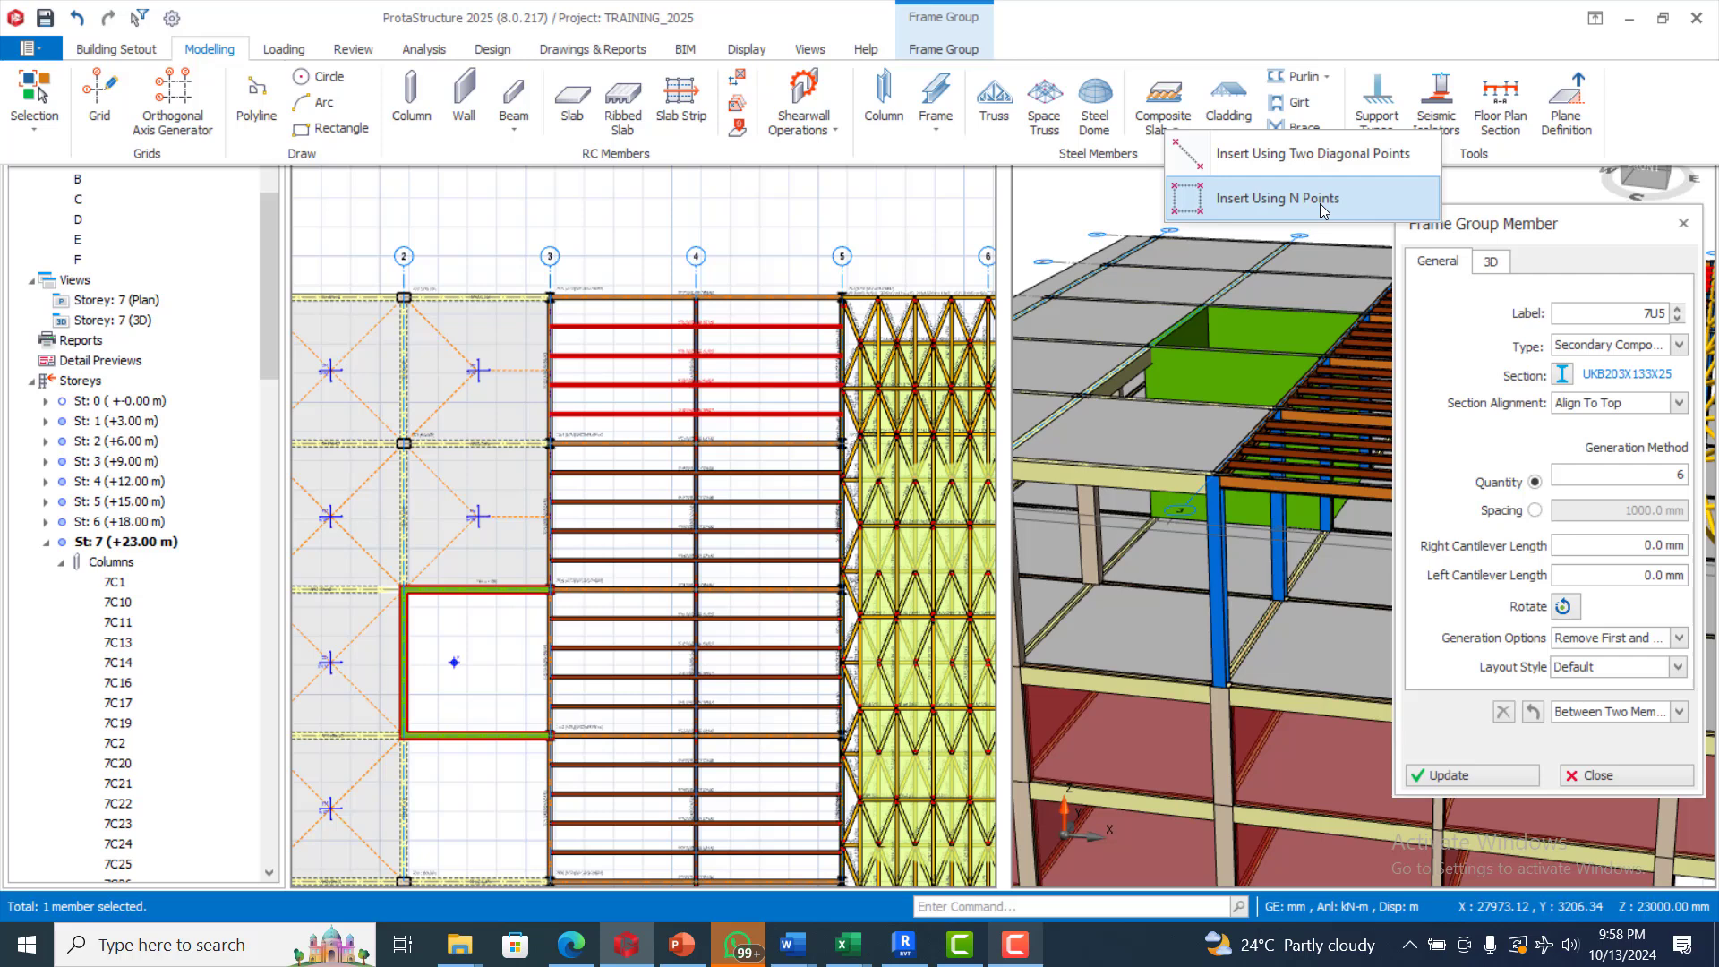
{"action": "left_click", "coordinate": [1217, 162]}
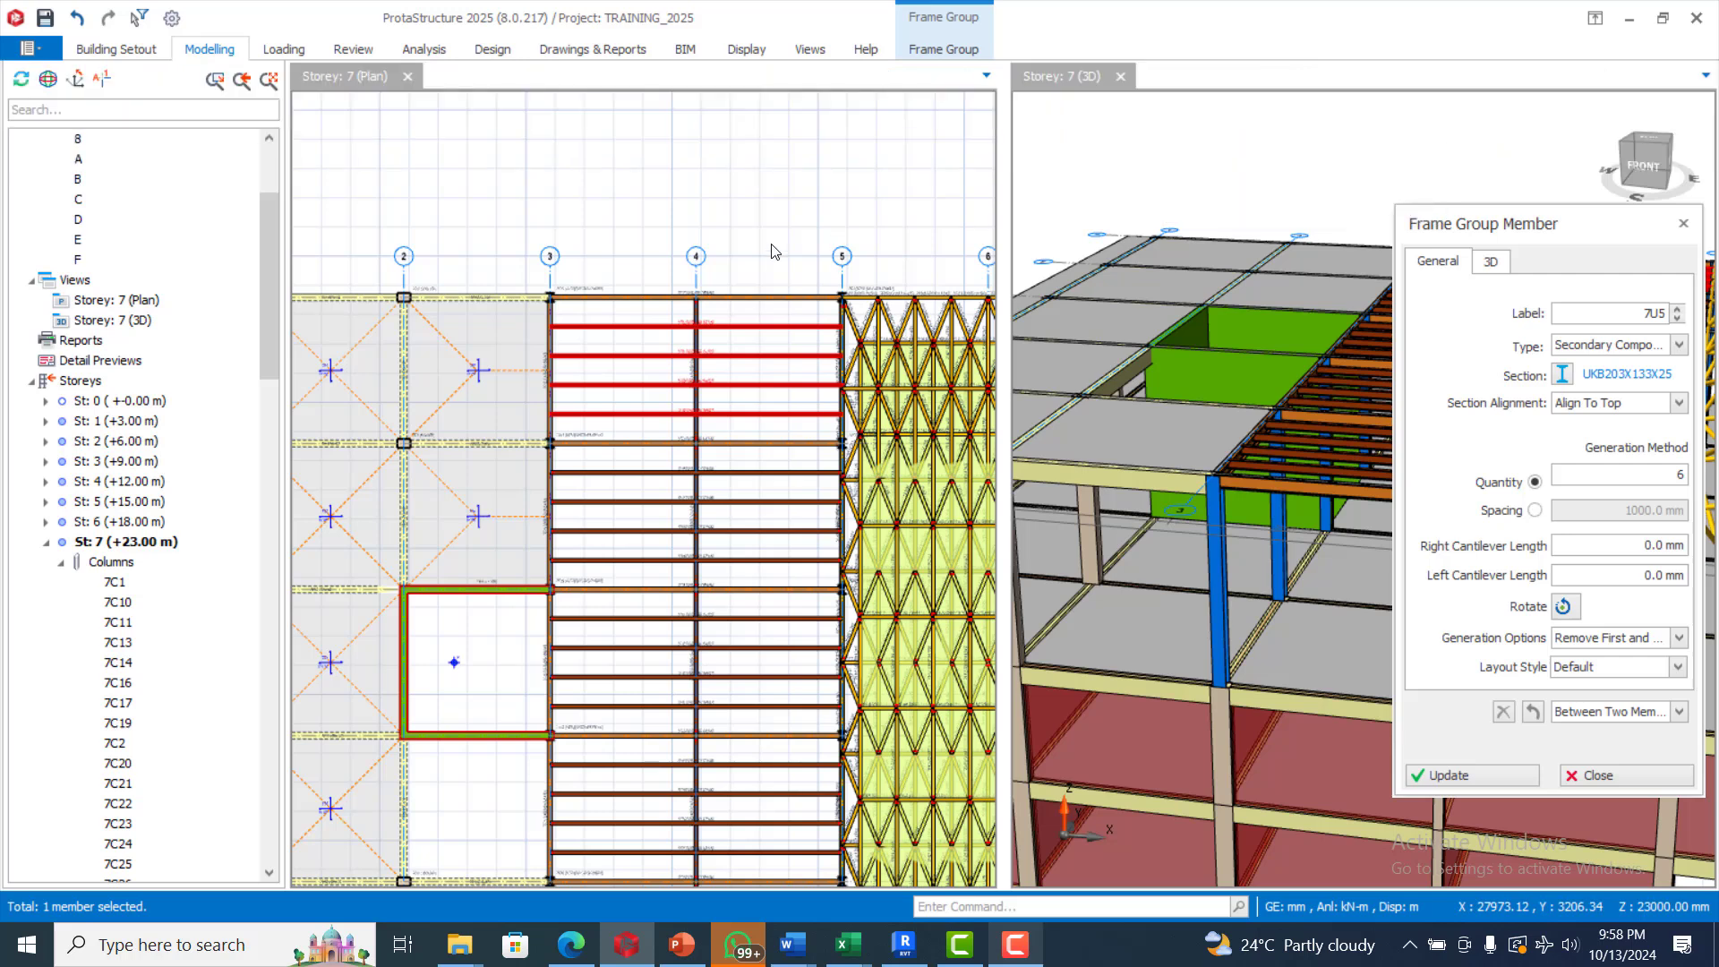
{"action": "left_click", "coordinate": [549, 299]}
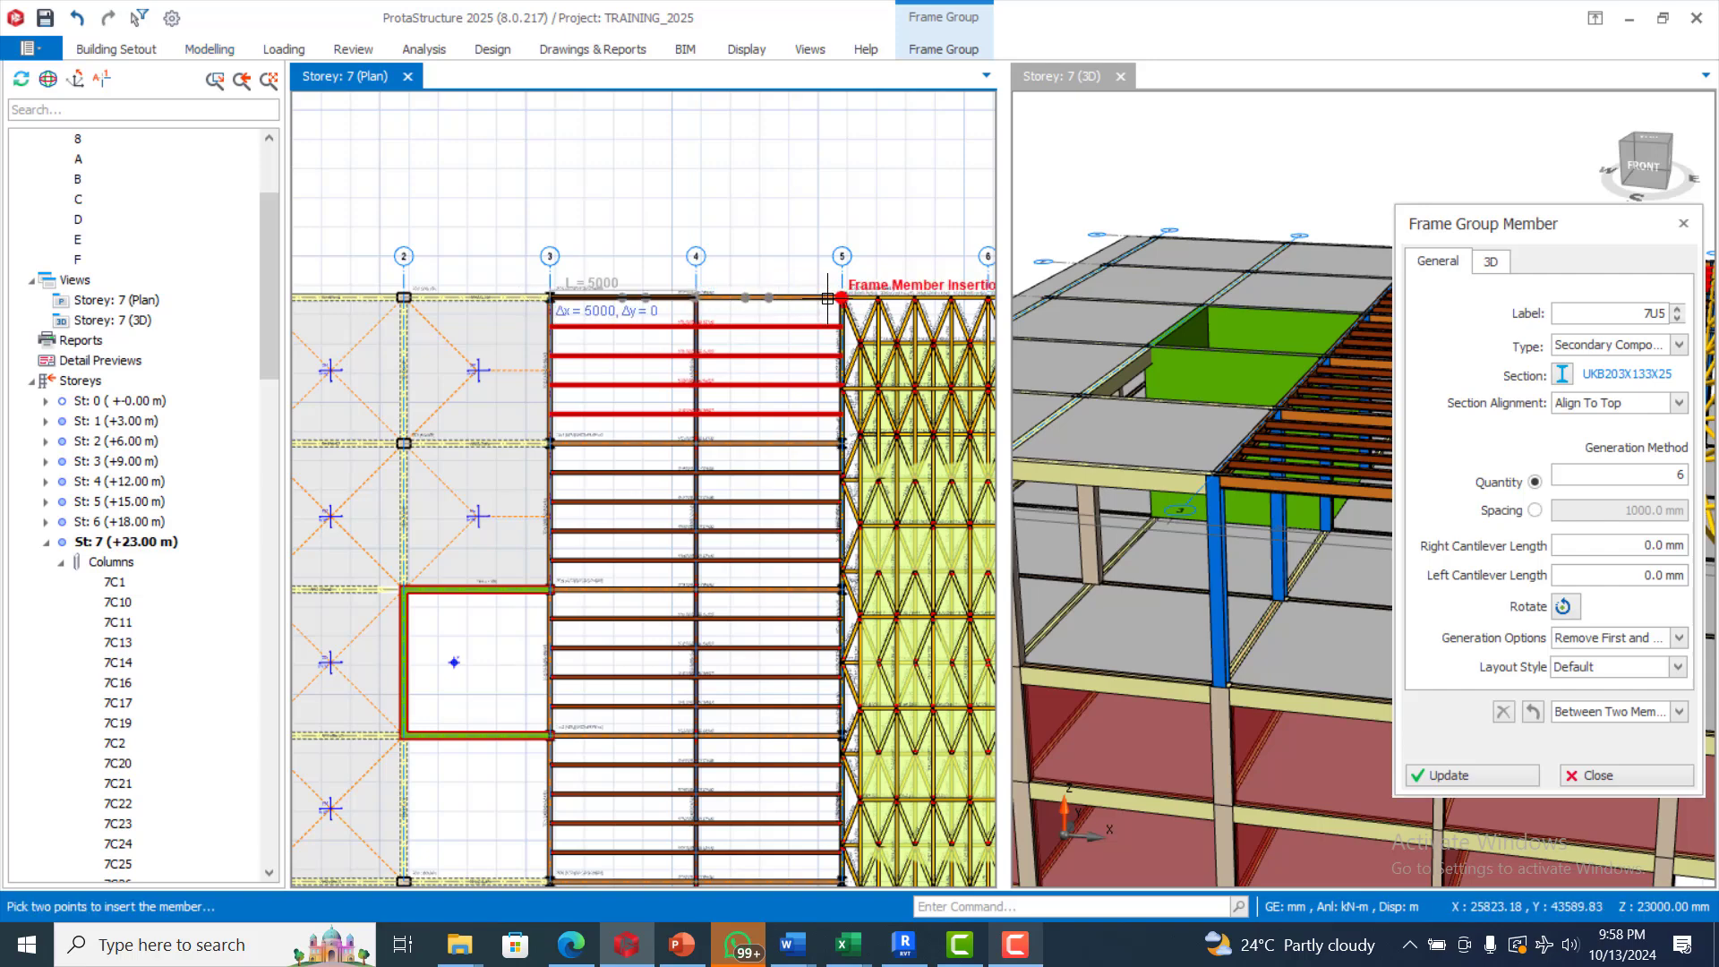
{"action": "left_click", "coordinate": [864, 242]}
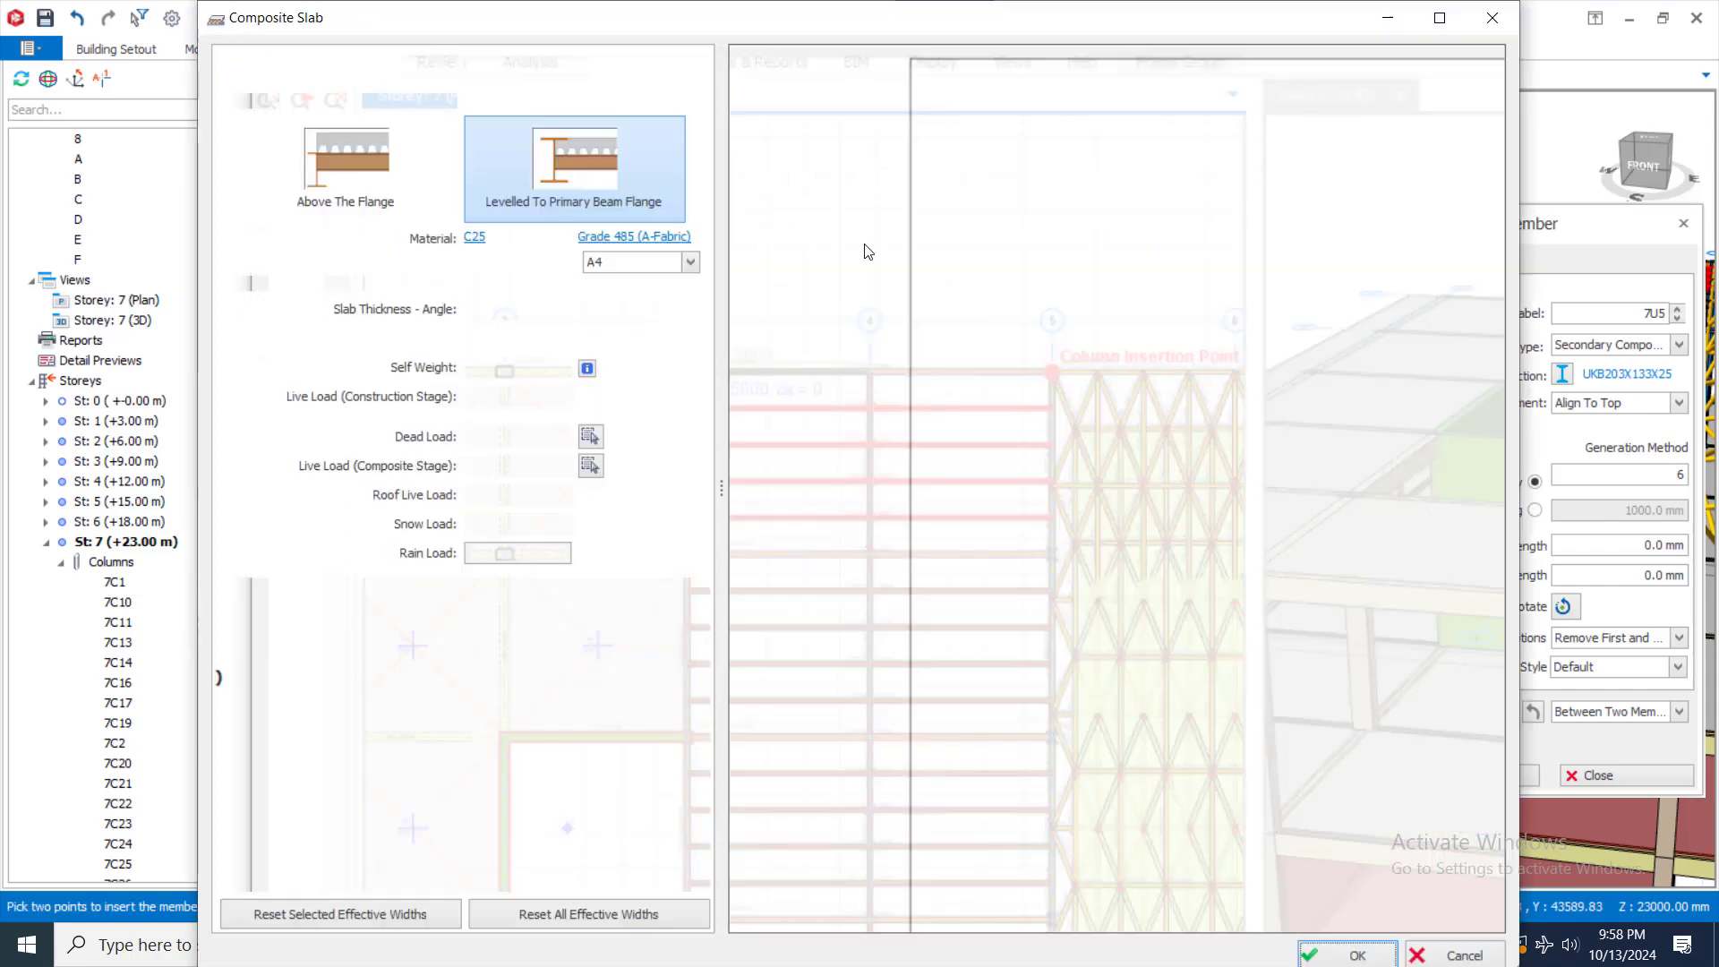
{"action": "left_click", "coordinate": [1493, 19]}
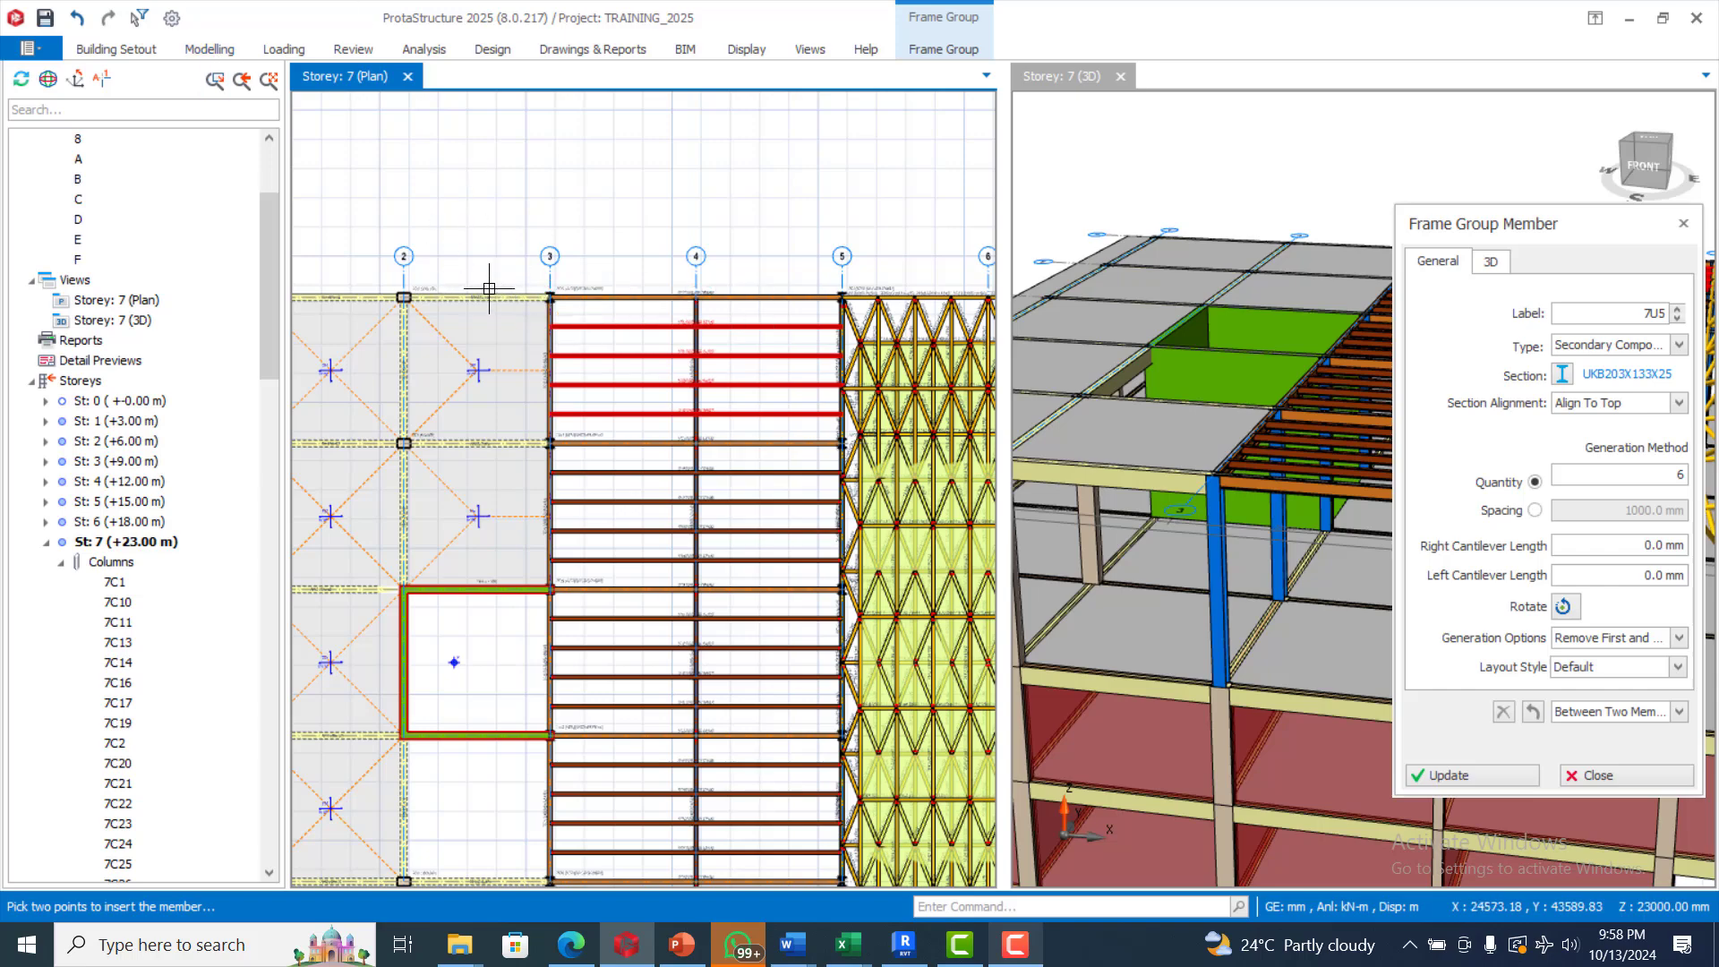
Define the composite slab's extent diagonally from the axis 3/F column to the axis 5/A column
{"action": "left_click", "coordinate": [550, 296]}
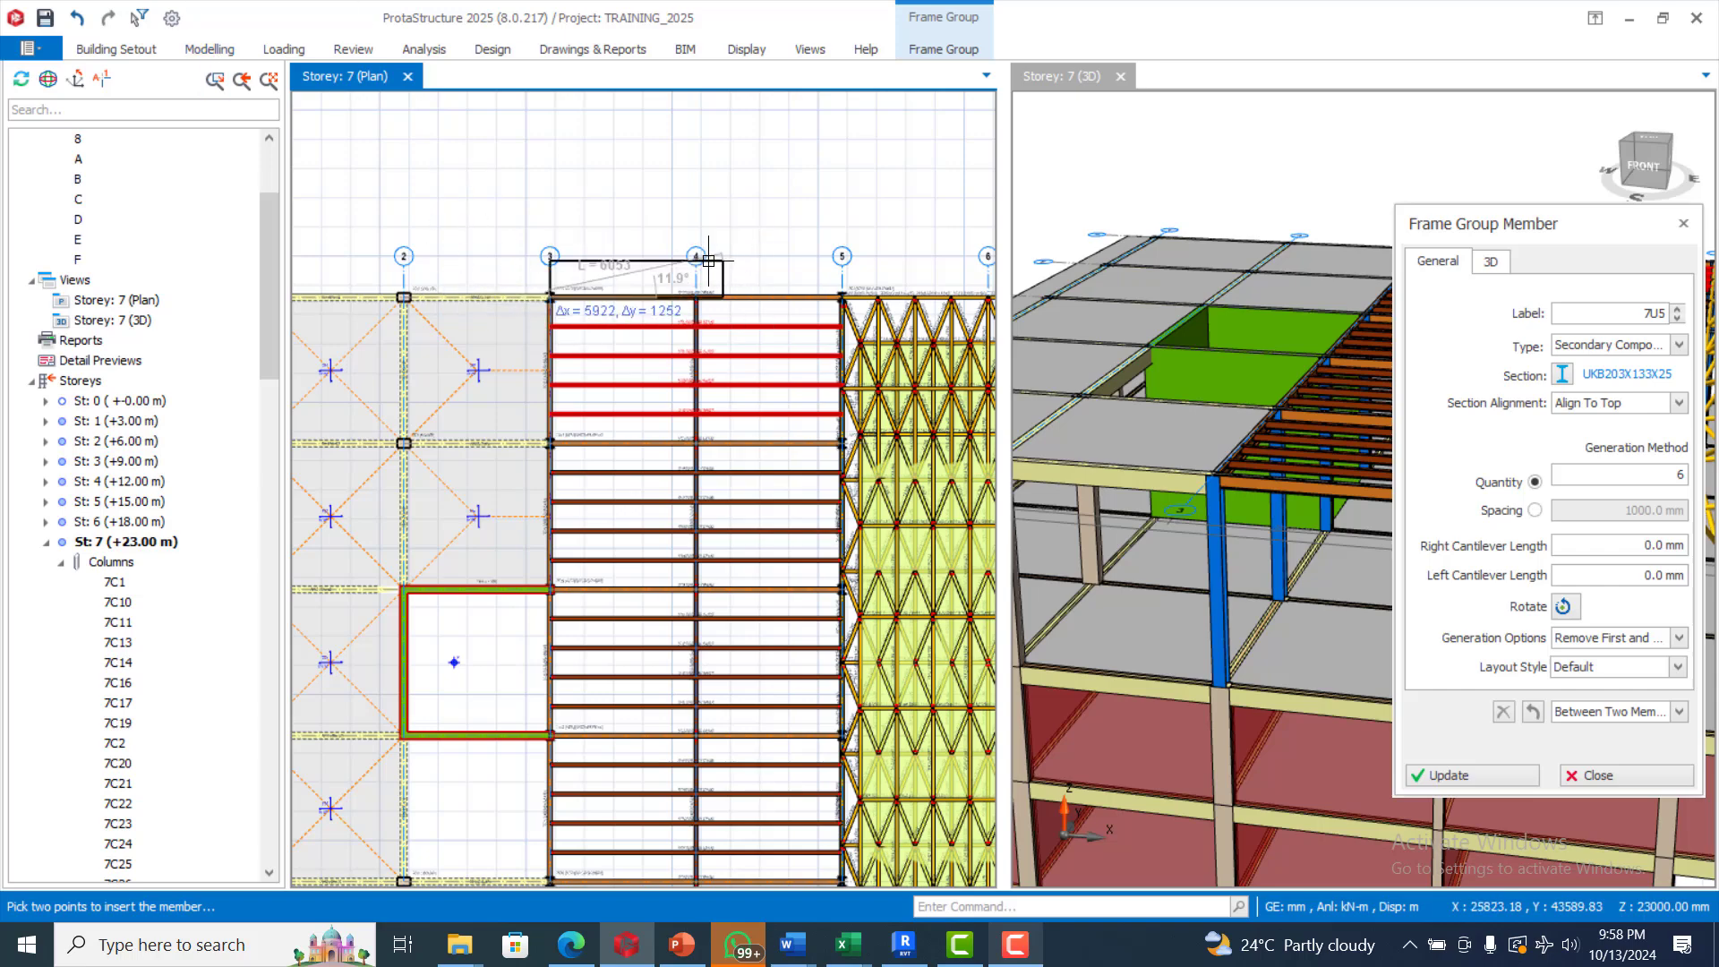
{"action": "scroll", "coordinate": [708, 261], "scroll_direction": "down", "scroll_amount": 3}
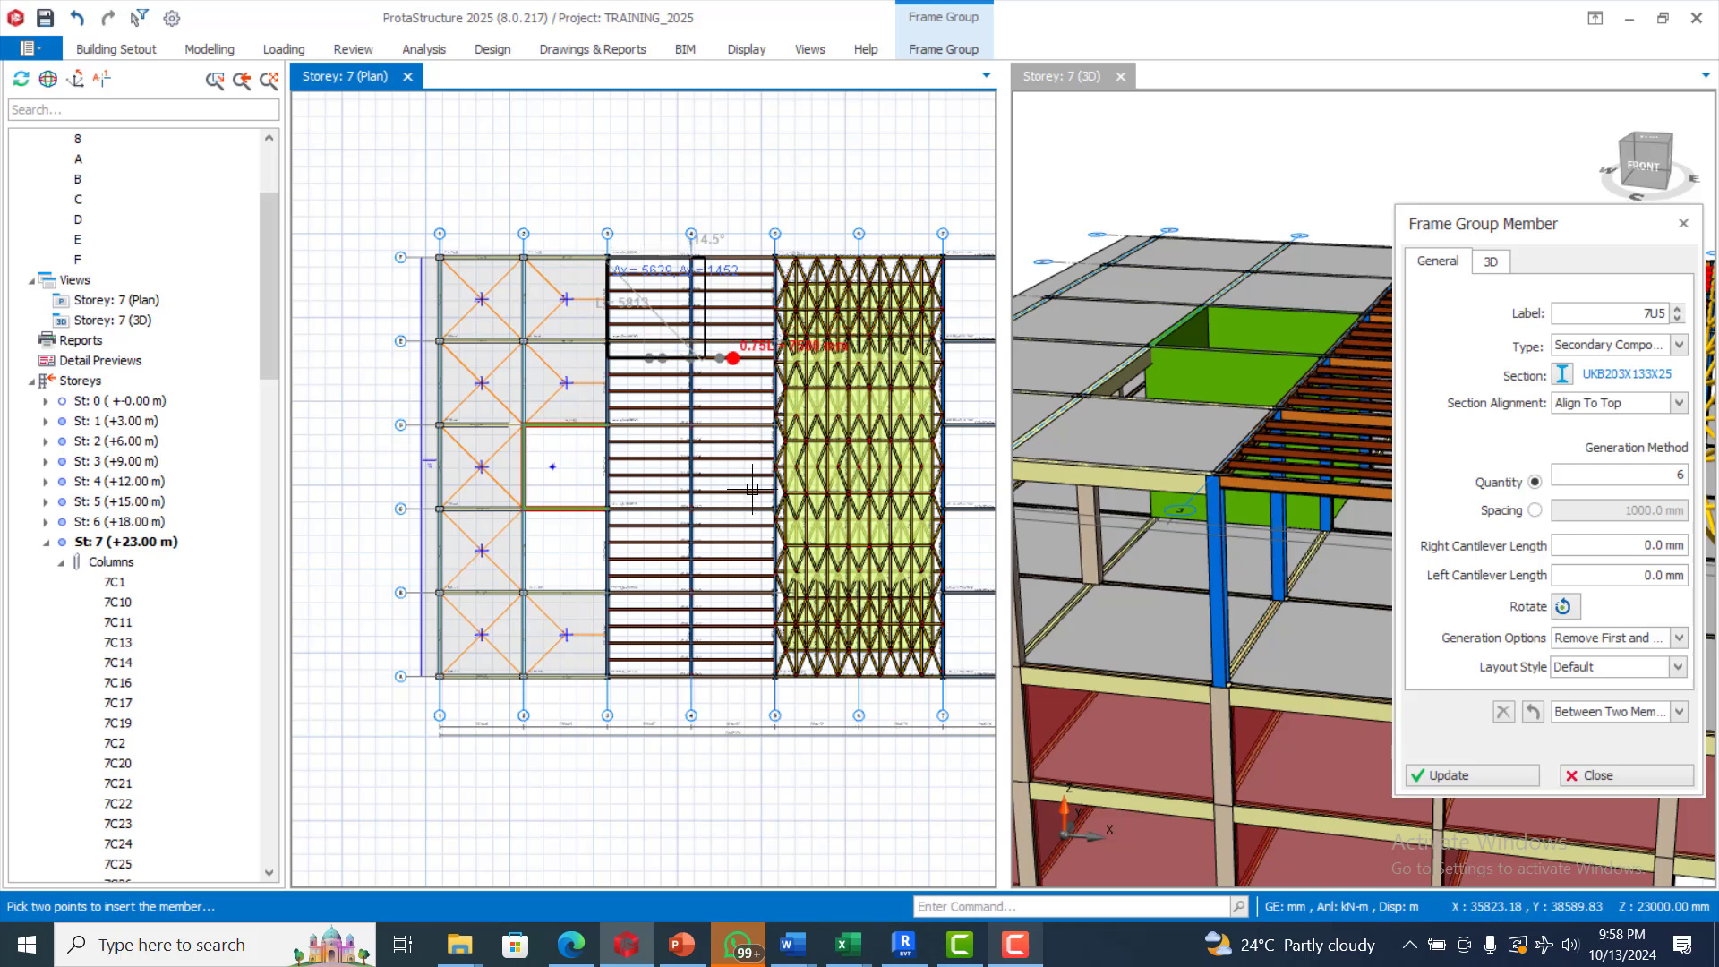
{"action": "scroll", "coordinate": [752, 488], "scroll_direction": "up", "scroll_amount": 2}
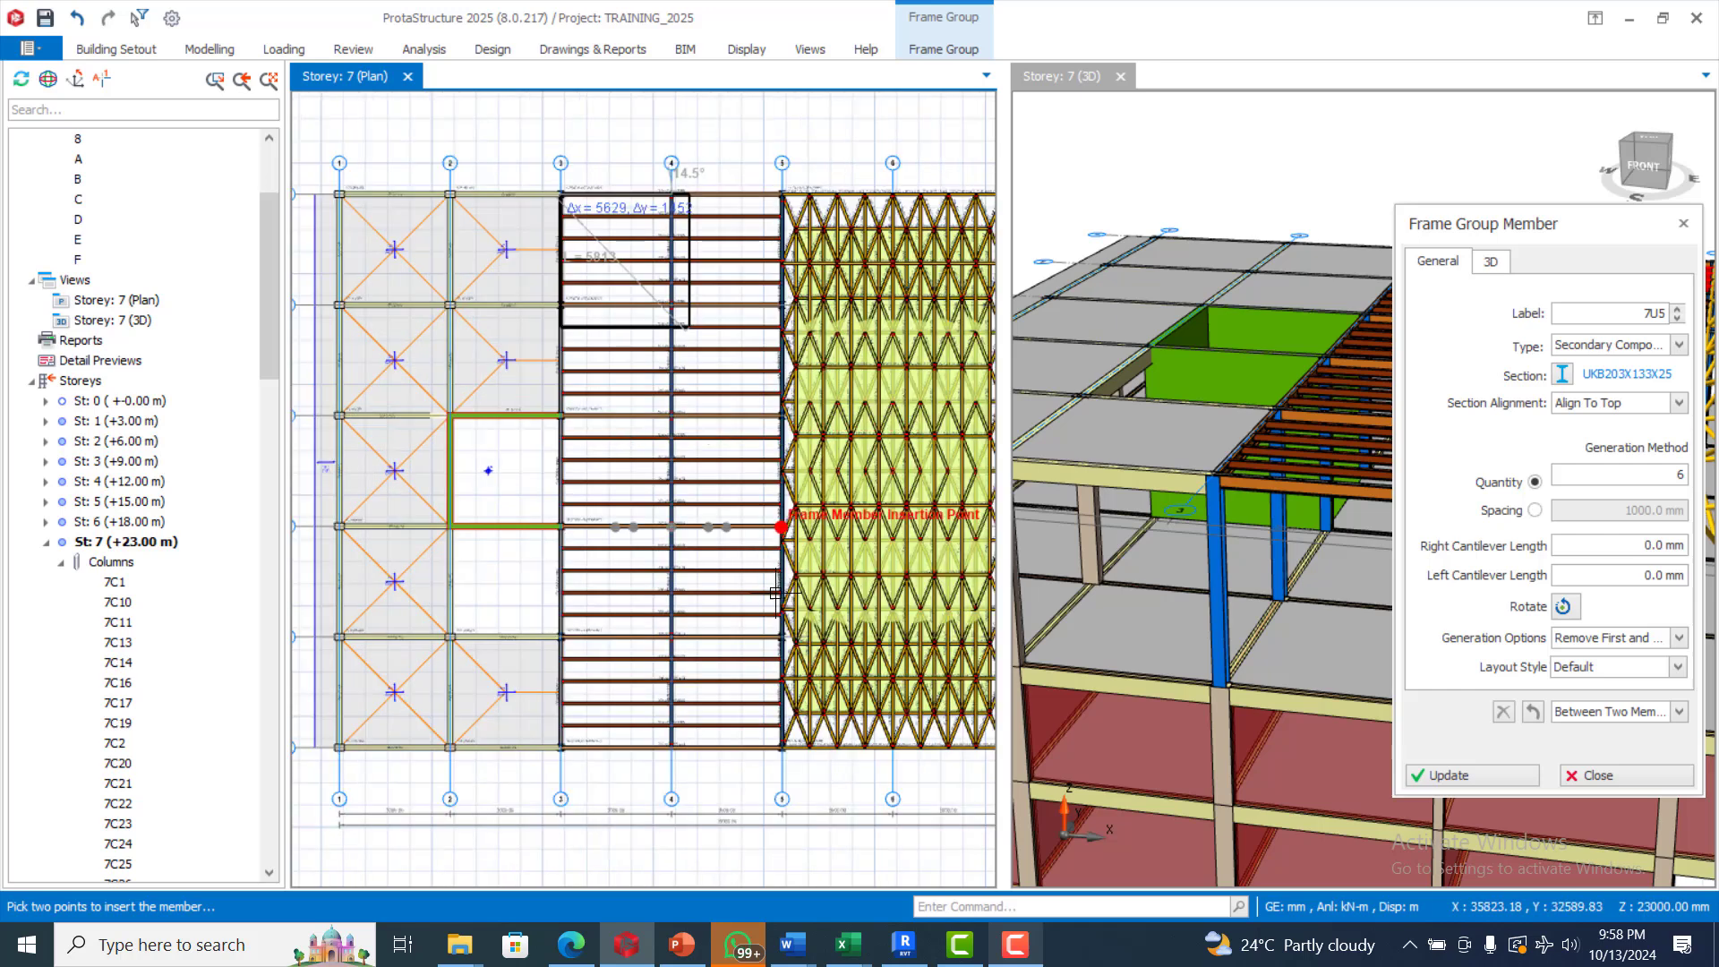
{"action": "left_click", "coordinate": [779, 752]}
{"action": "double_click", "coordinate": [762, 504]}
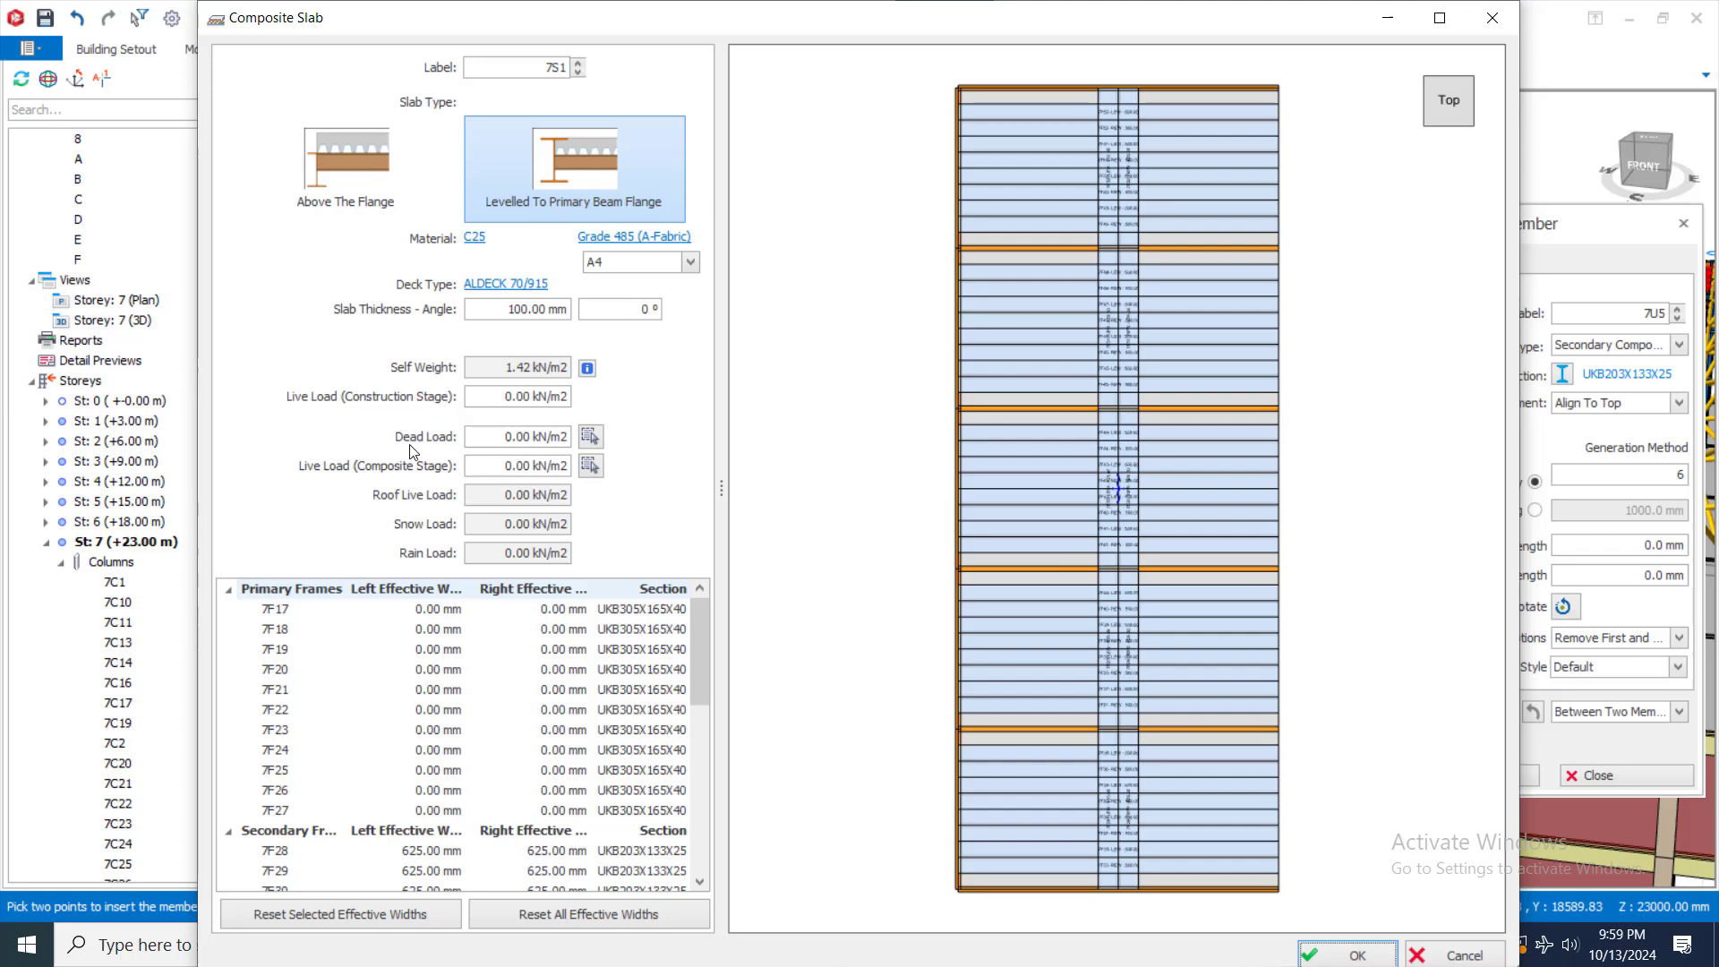
Assign the Terrace/Balcony dead load and the Balconies (Guest Houses / Clubs) live load to the composite slab, create it and clear the selection
{"action": "left_click", "coordinate": [594, 437]}
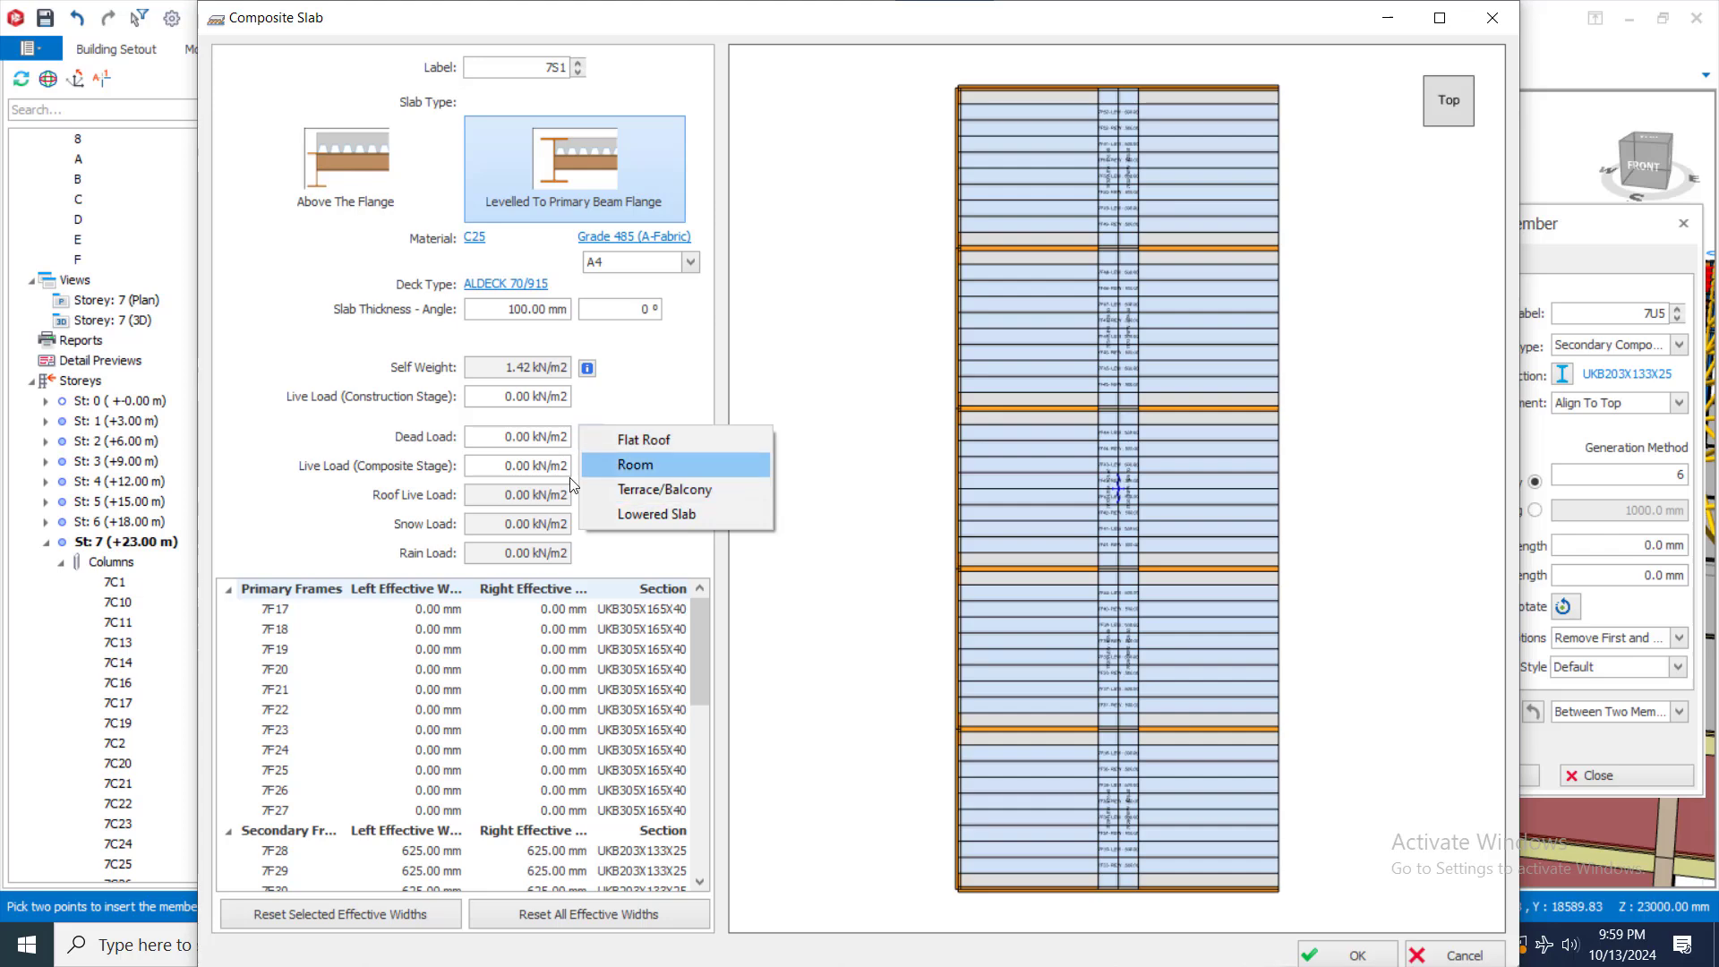
{"action": "left_click", "coordinate": [720, 494]}
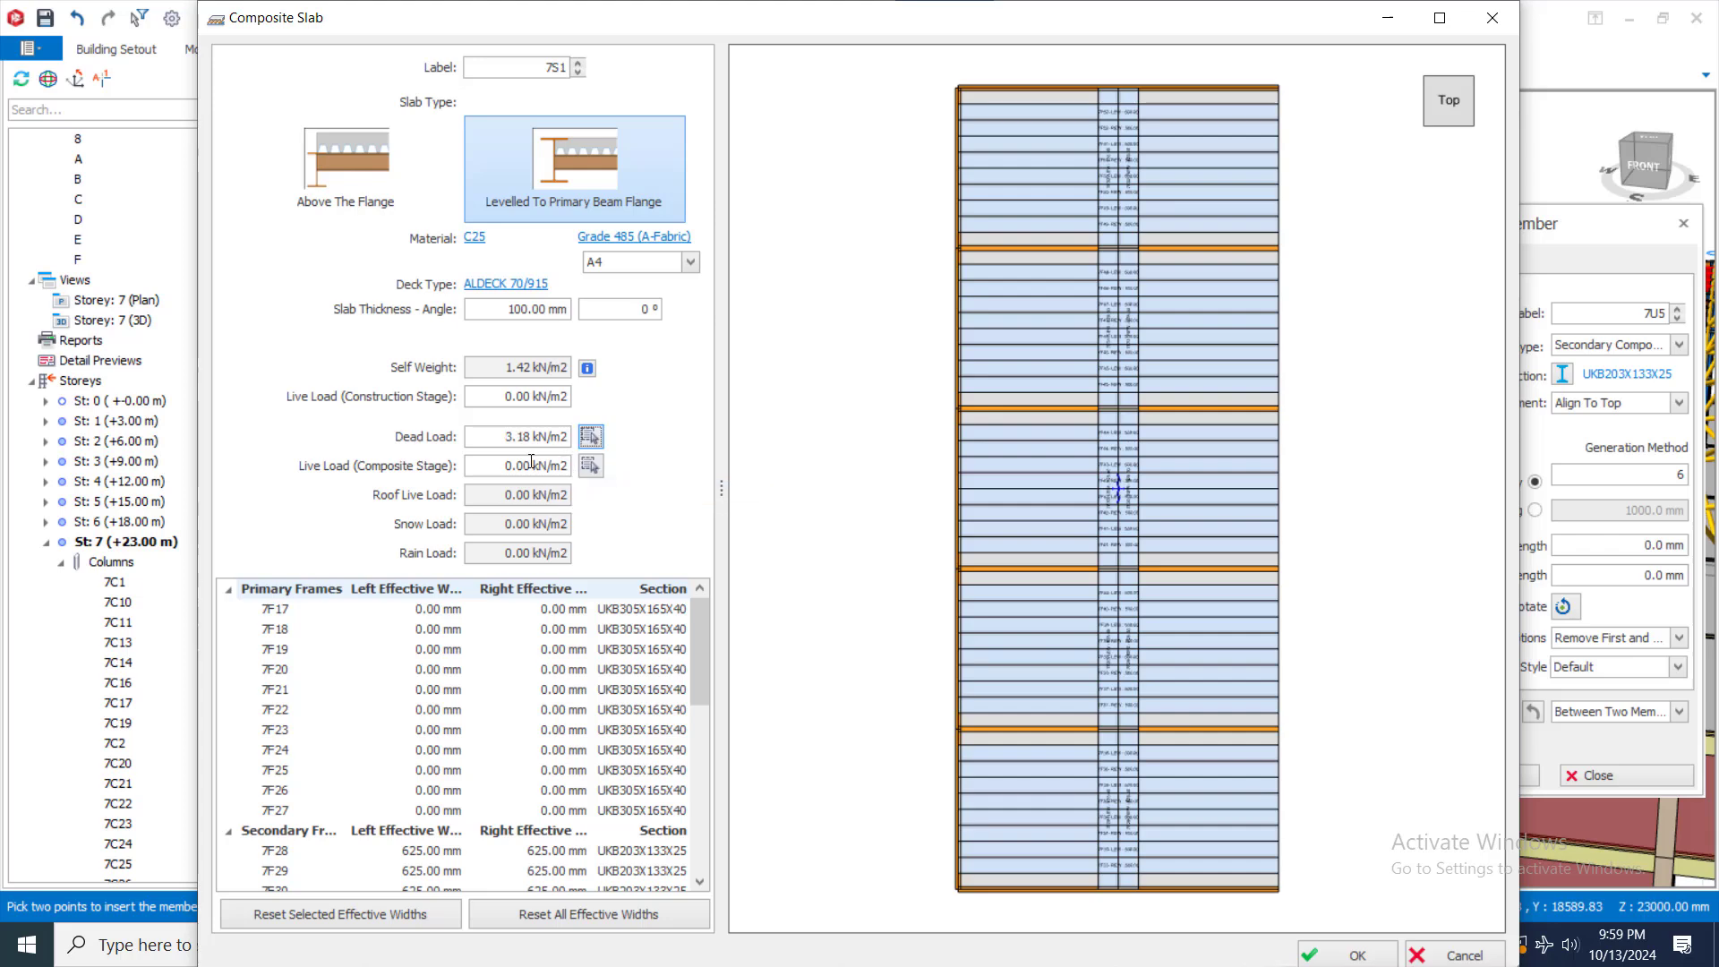
{"action": "left_click", "coordinate": [591, 465]}
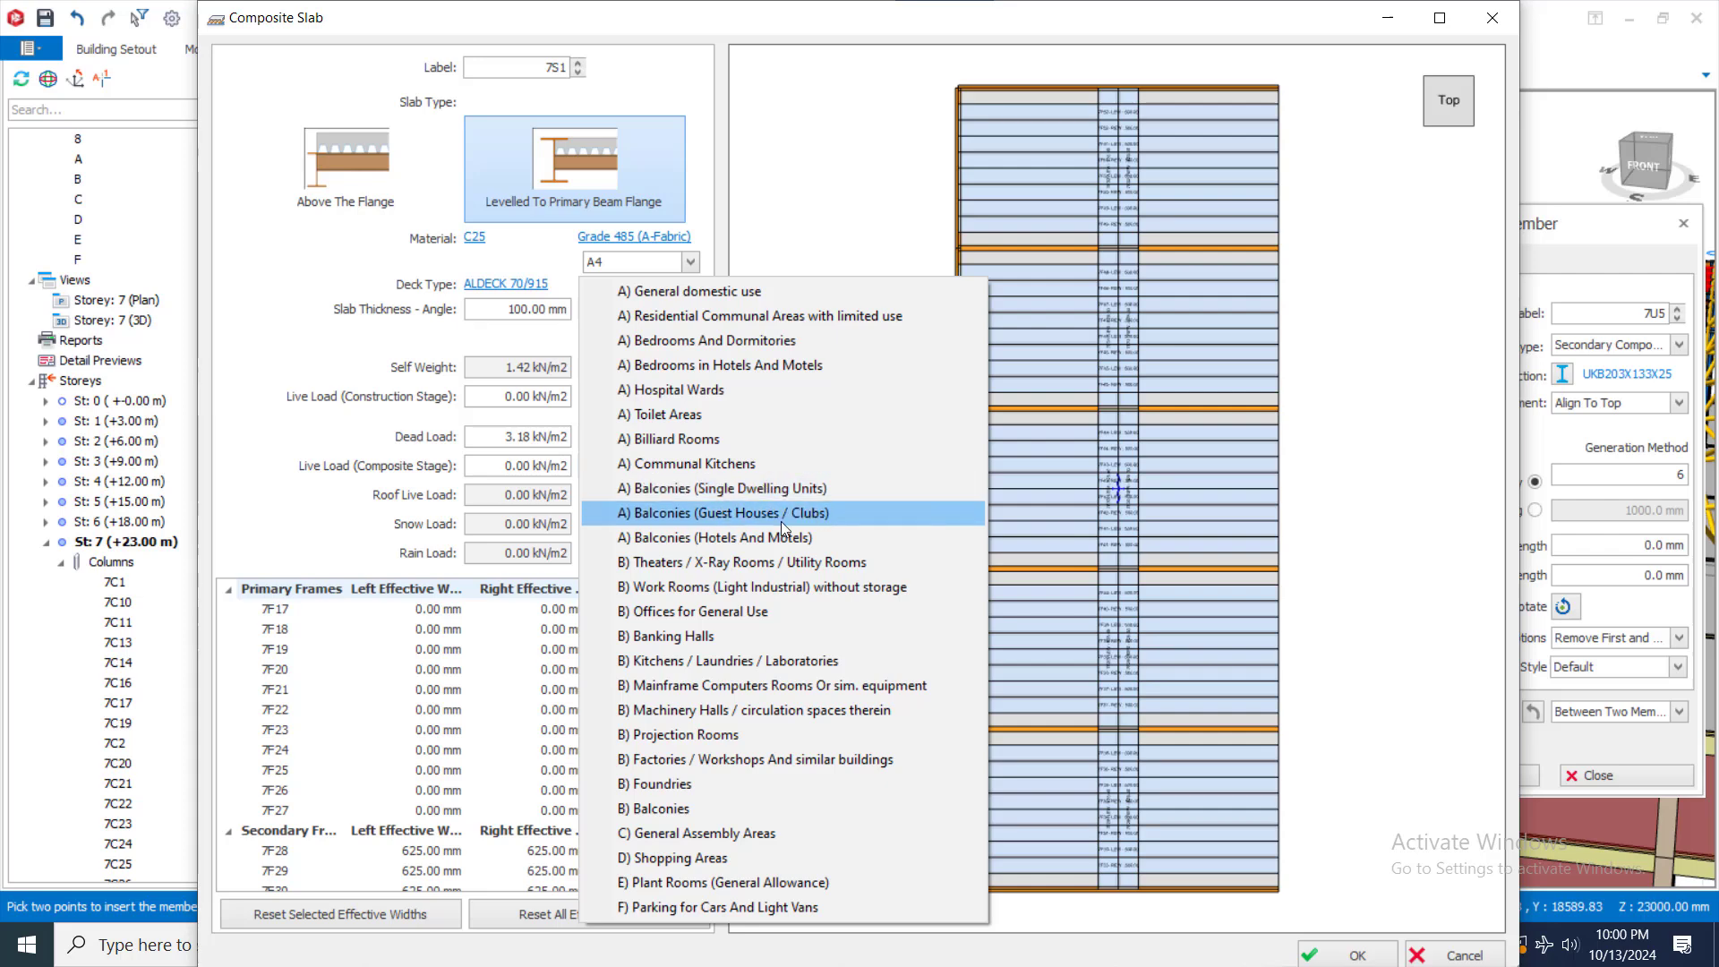
{"action": "left_click", "coordinate": [811, 513]}
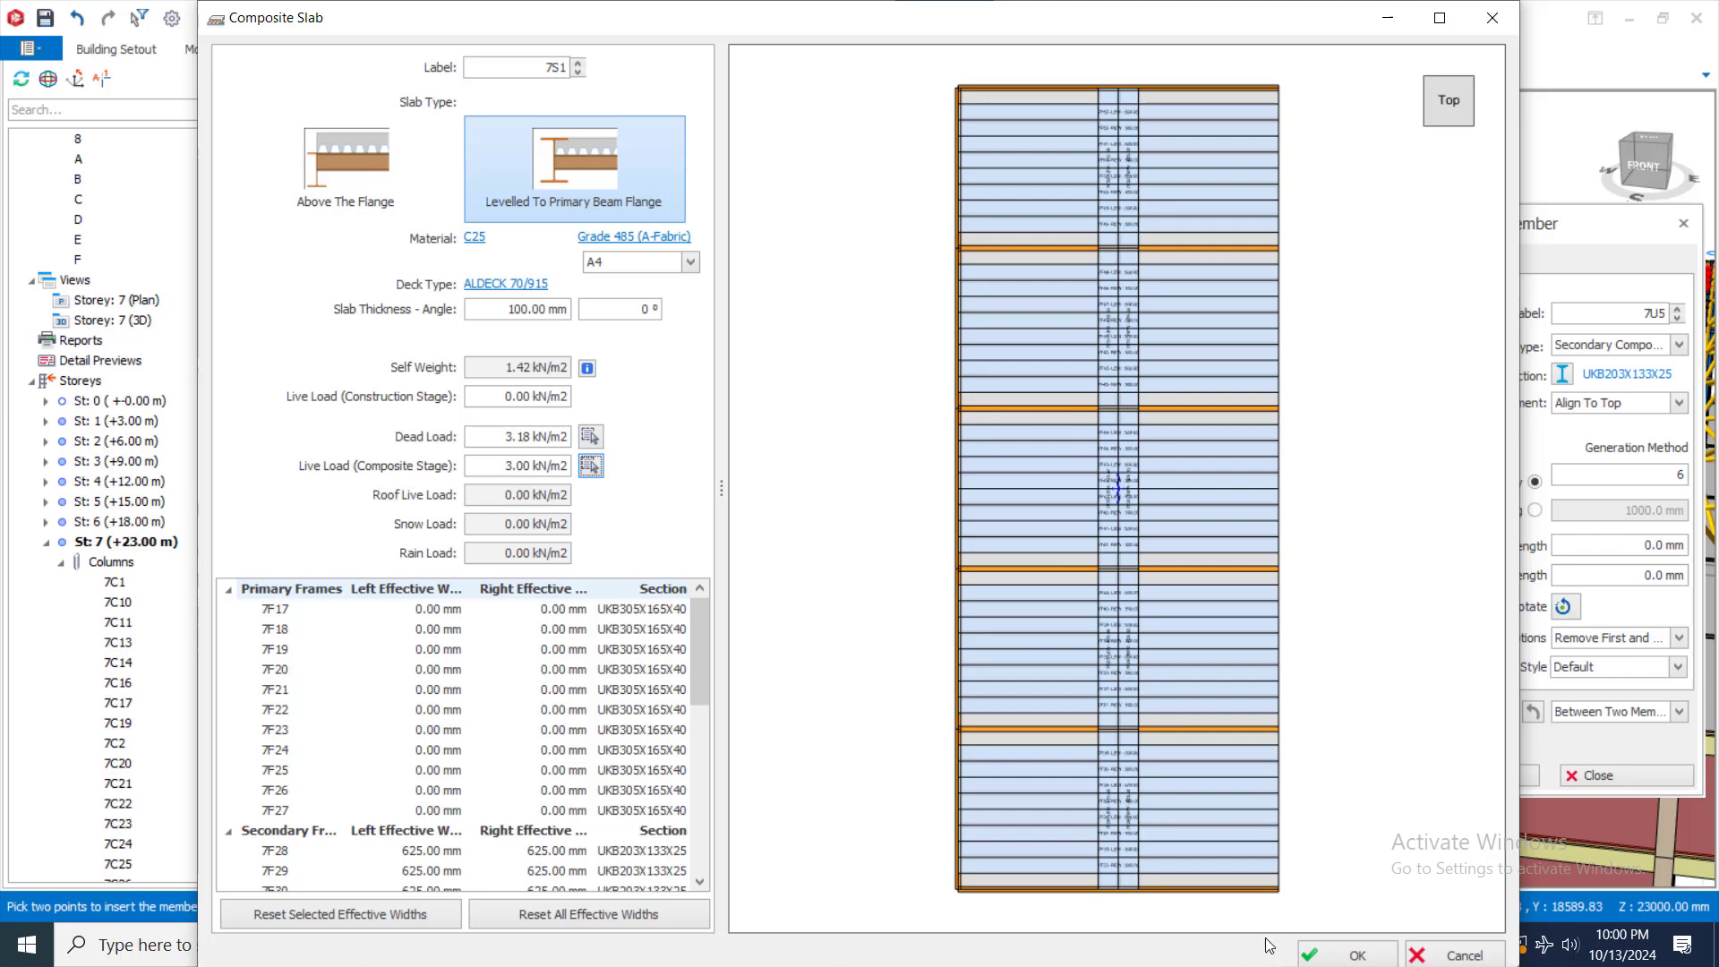
{"action": "left_click", "coordinate": [1308, 954]}
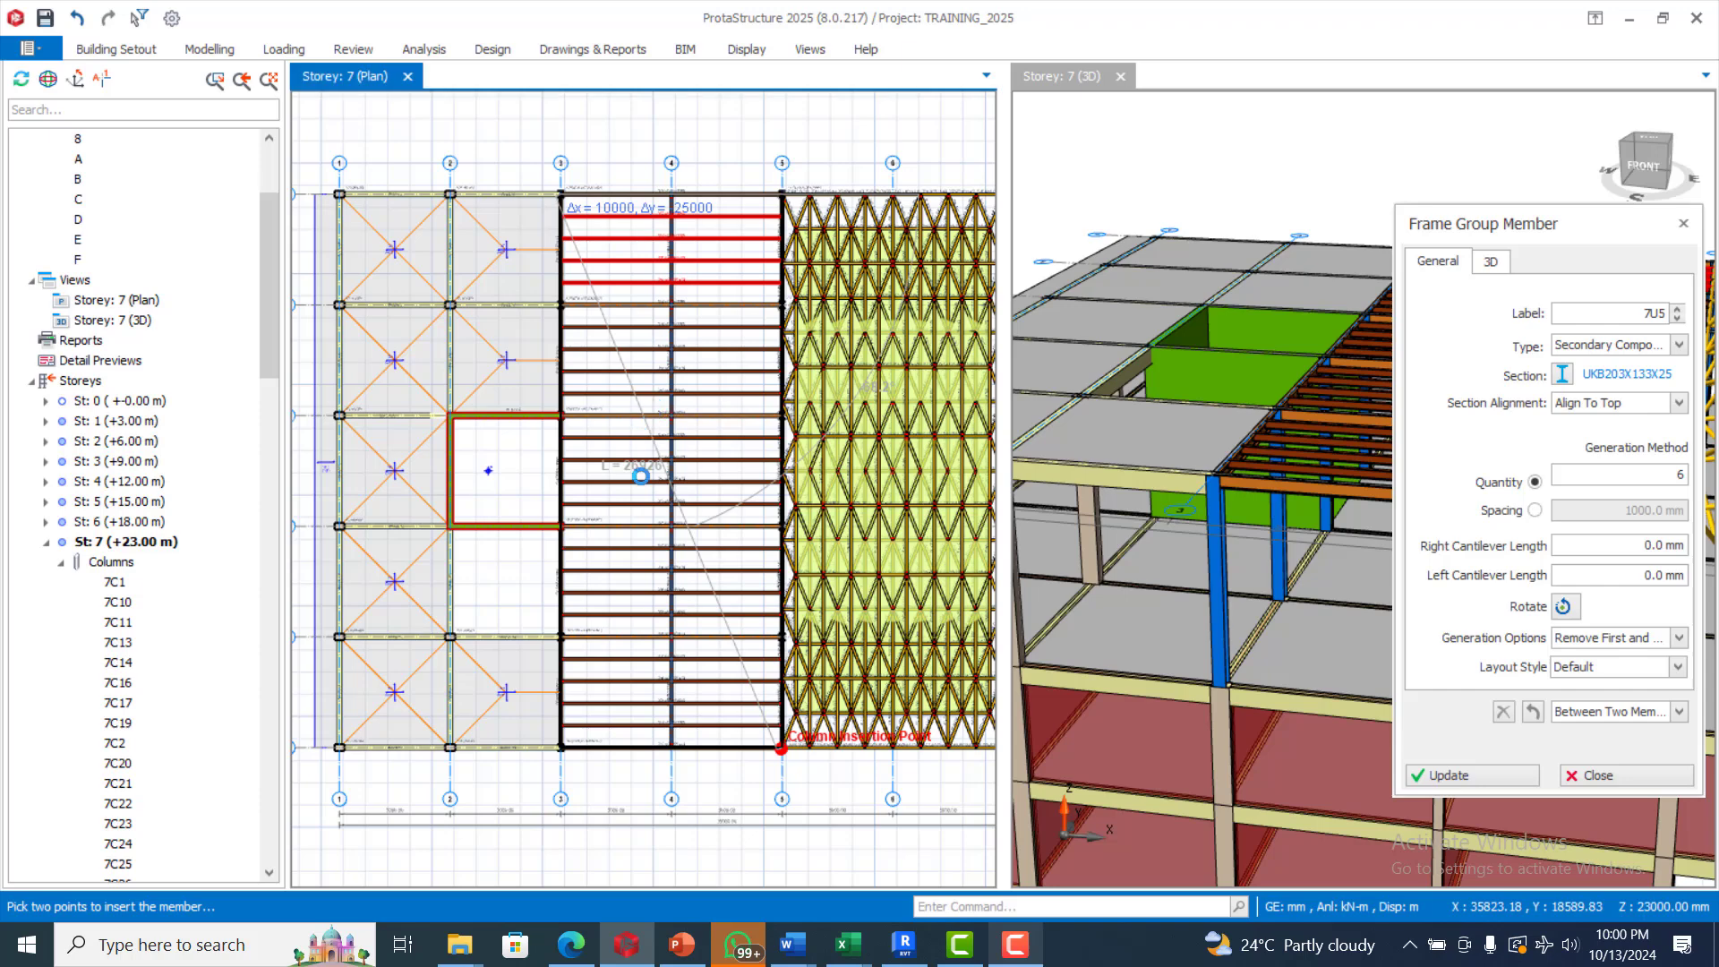
{"action": "left_click", "coordinate": [592, 470]}
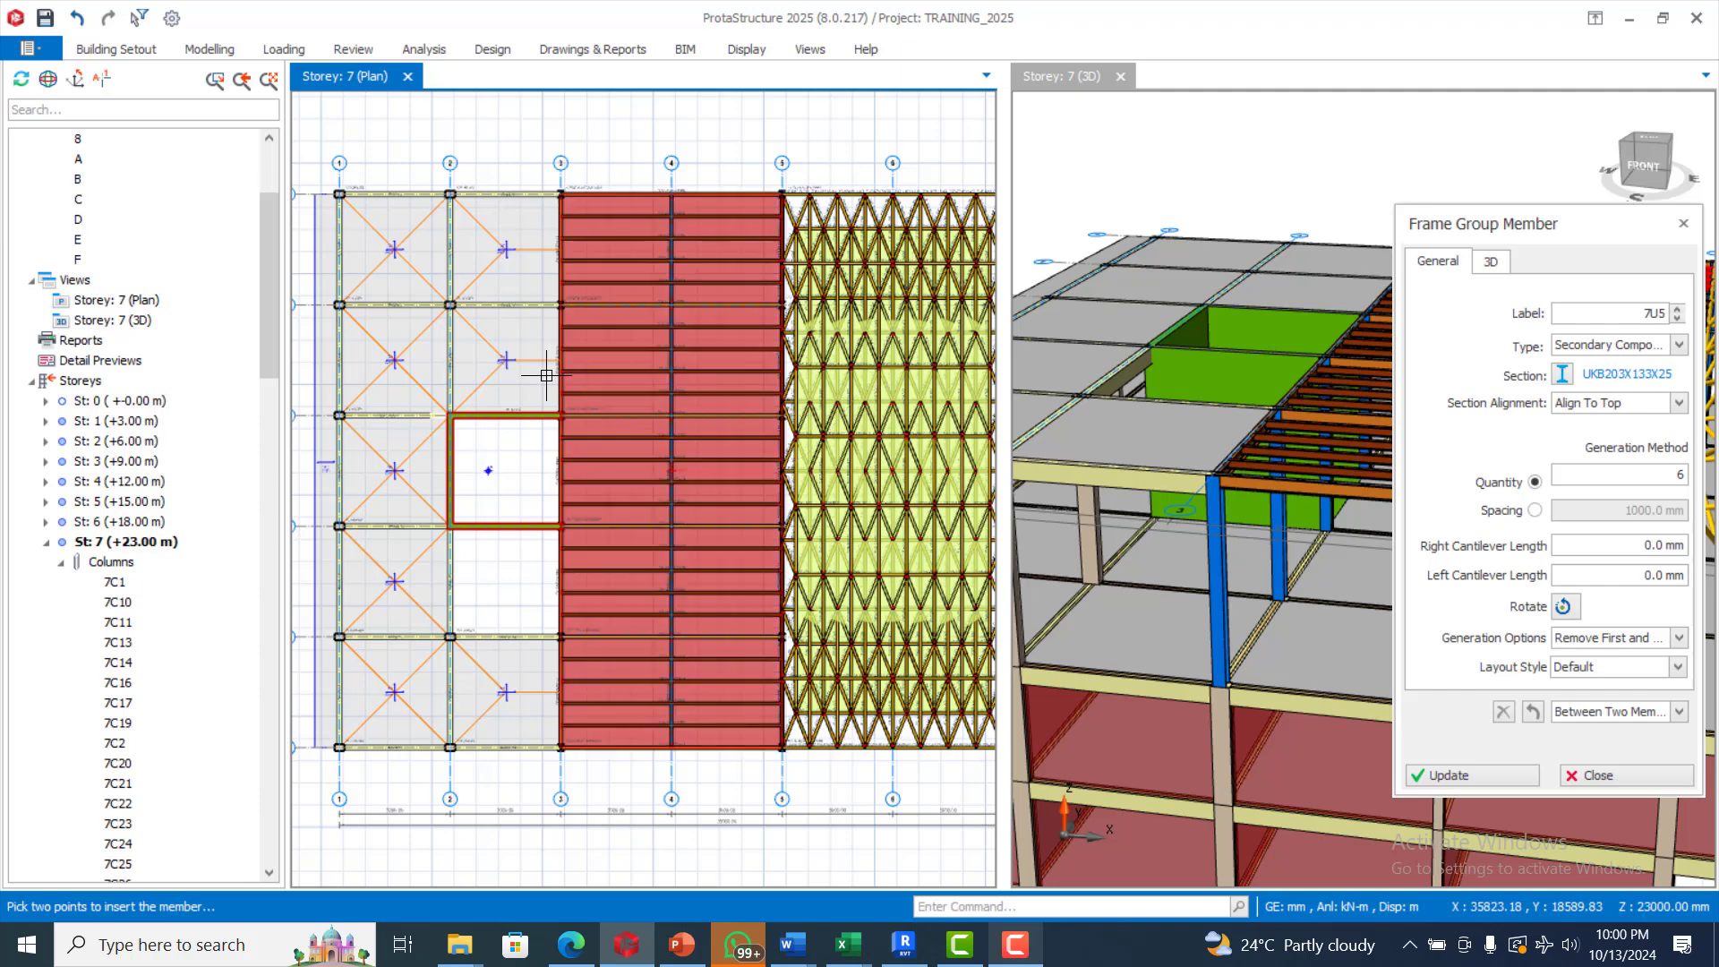
{"action": "scroll", "coordinate": [545, 373], "scroll_direction": "down", "scroll_amount": 2}
{"action": "scroll", "coordinate": [678, 341], "scroll_direction": "up", "scroll_amount": 1}
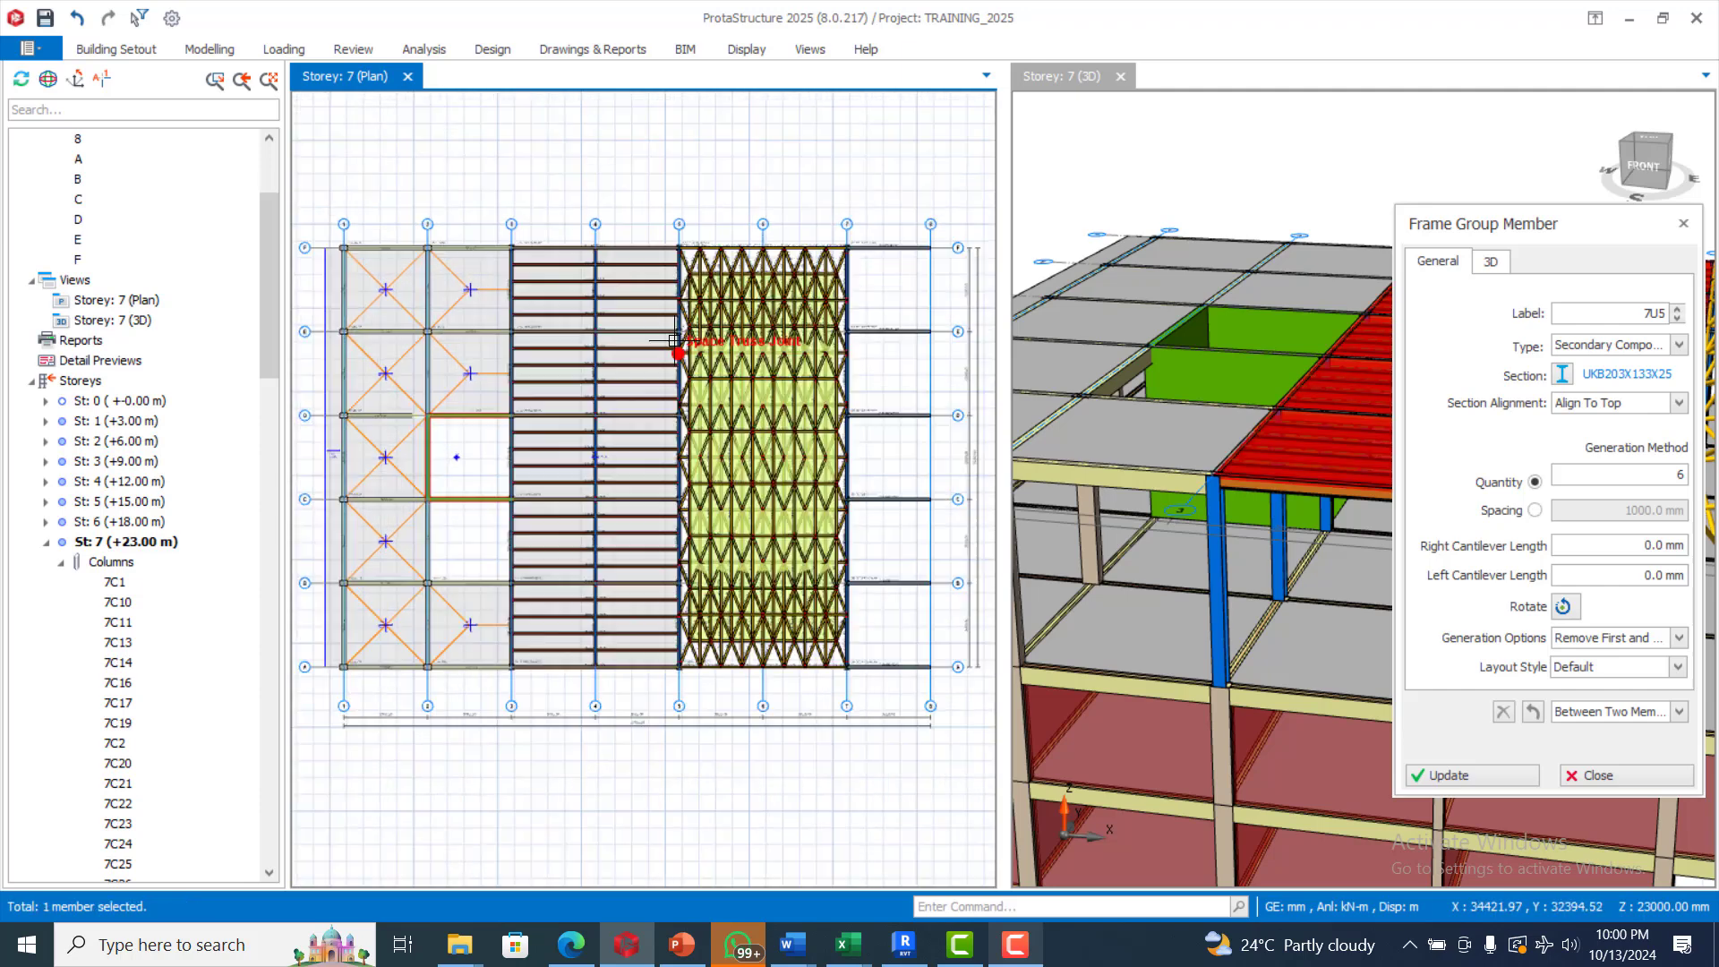
{"action": "scroll", "coordinate": [401, 384], "scroll_direction": "down", "scroll_amount": 1}
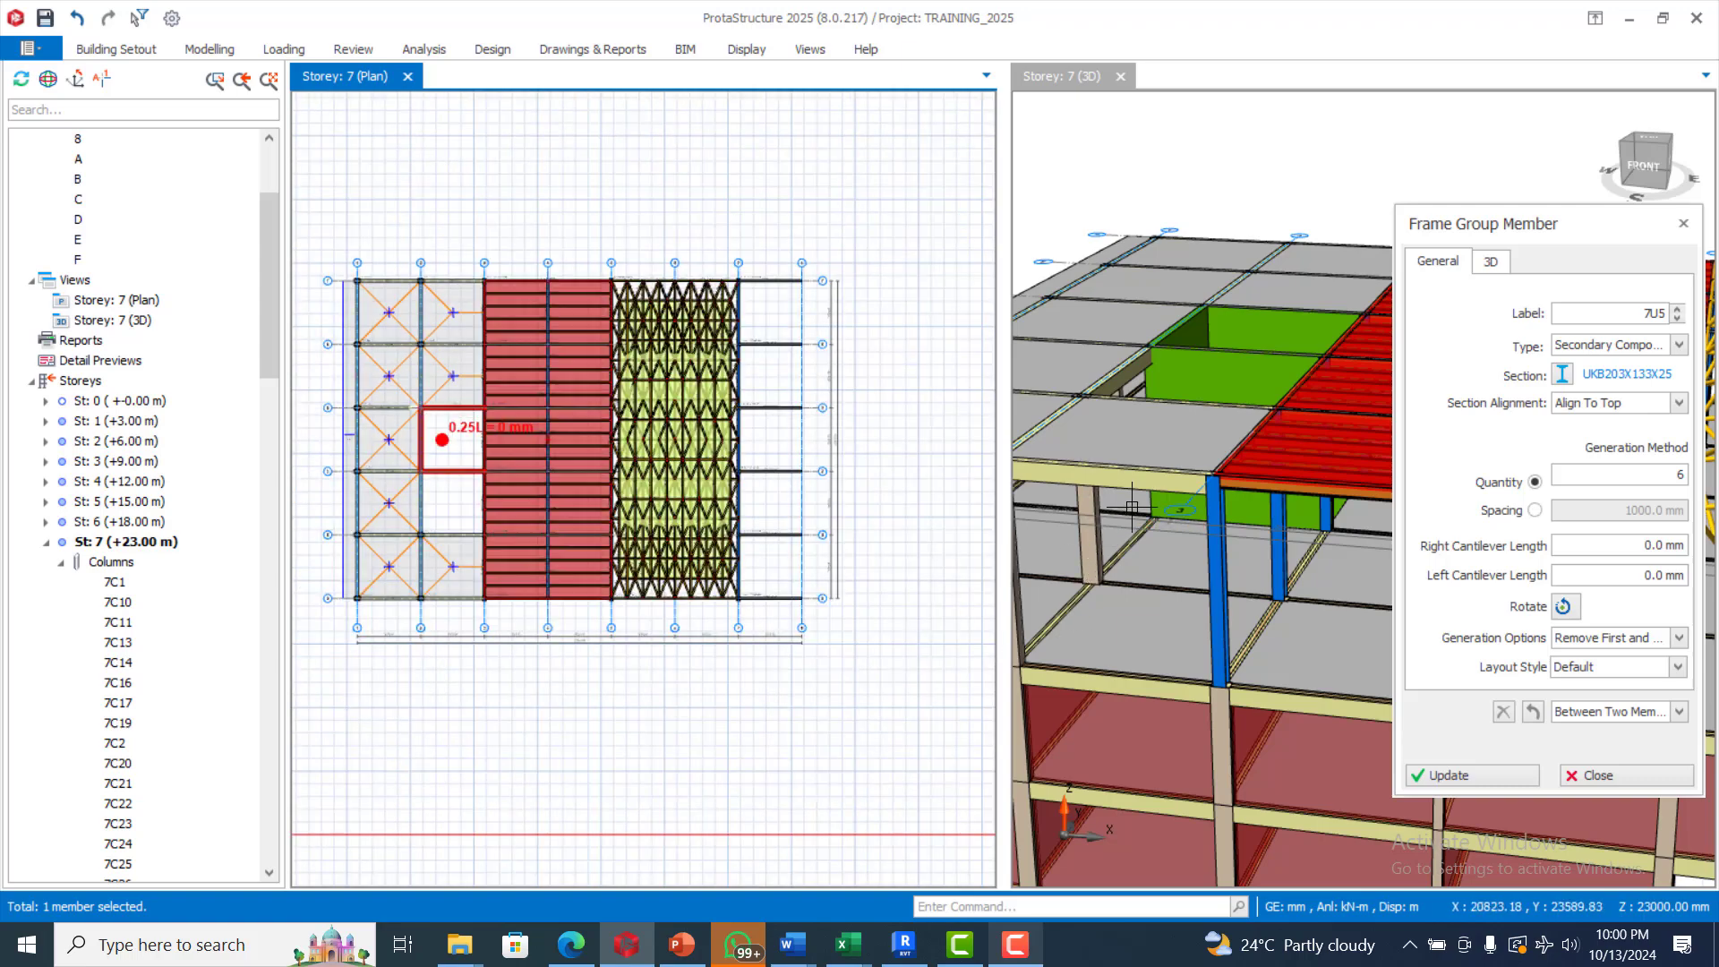
{"action": "key", "text": "Escape"}
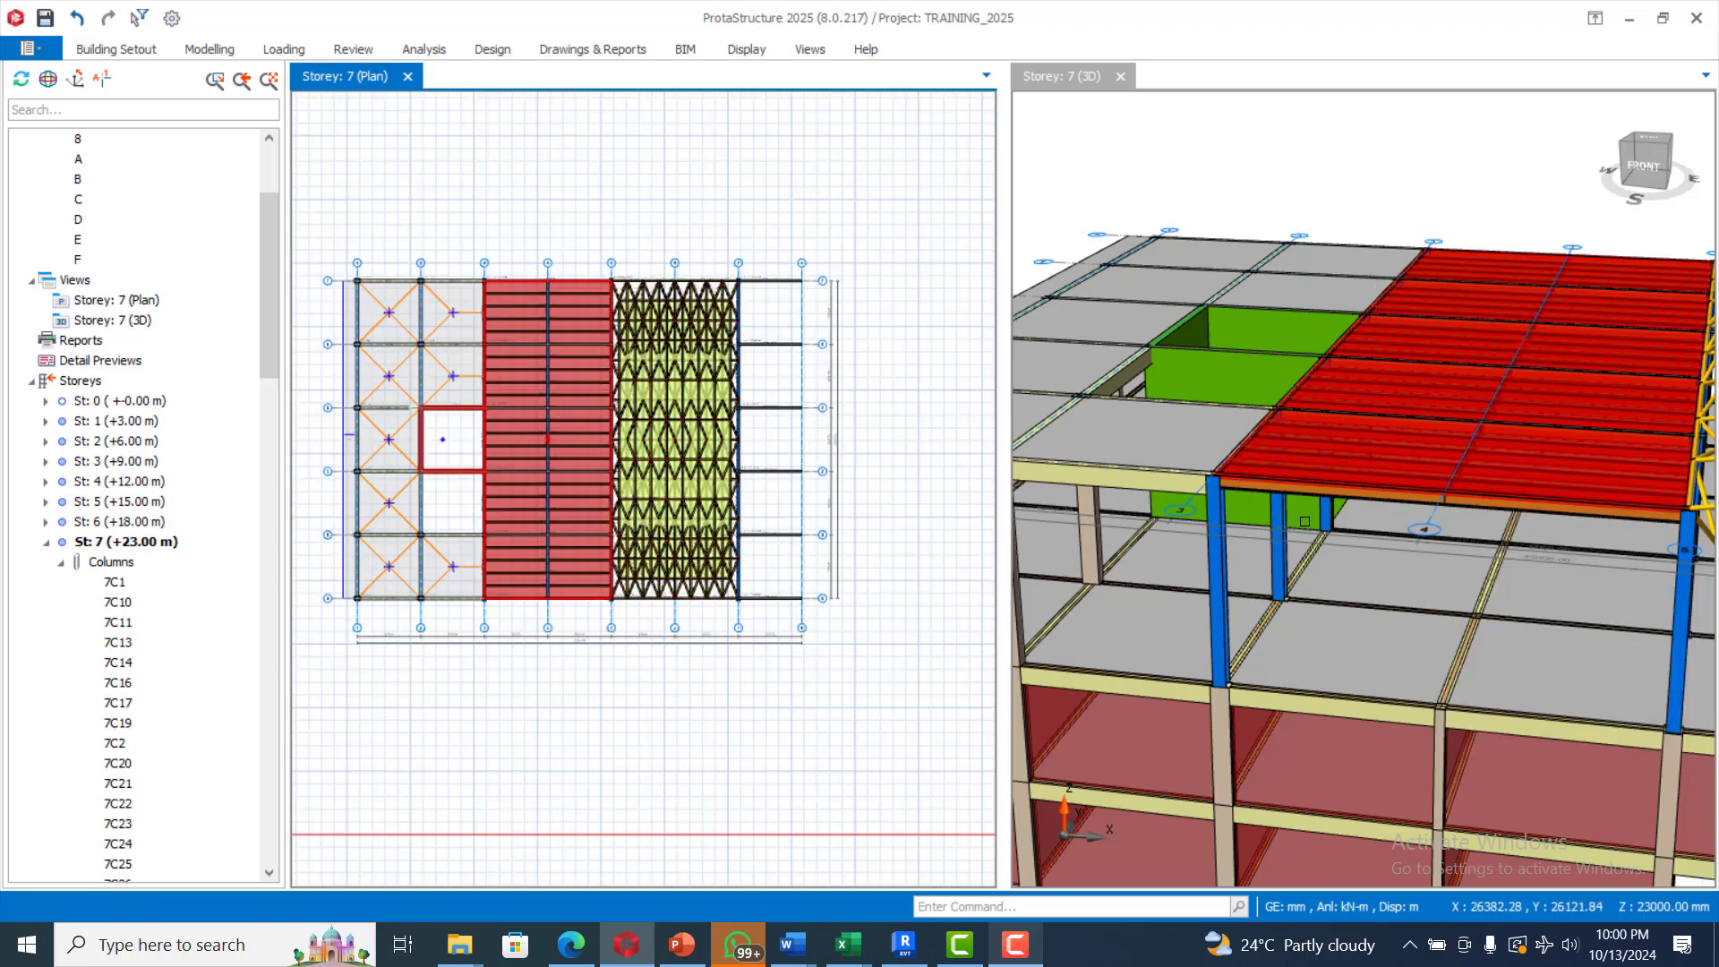
{"action": "key", "text": "Escape"}
Examine the composite slab between axes 3 and 5 in the 3D view, including its decking and supporting frames
{"action": "scroll", "coordinate": [1304, 521], "scroll_direction": "down", "scroll_amount": 4}
{"action": "scroll", "coordinate": [1450, 454], "scroll_direction": "up", "scroll_amount": 2}
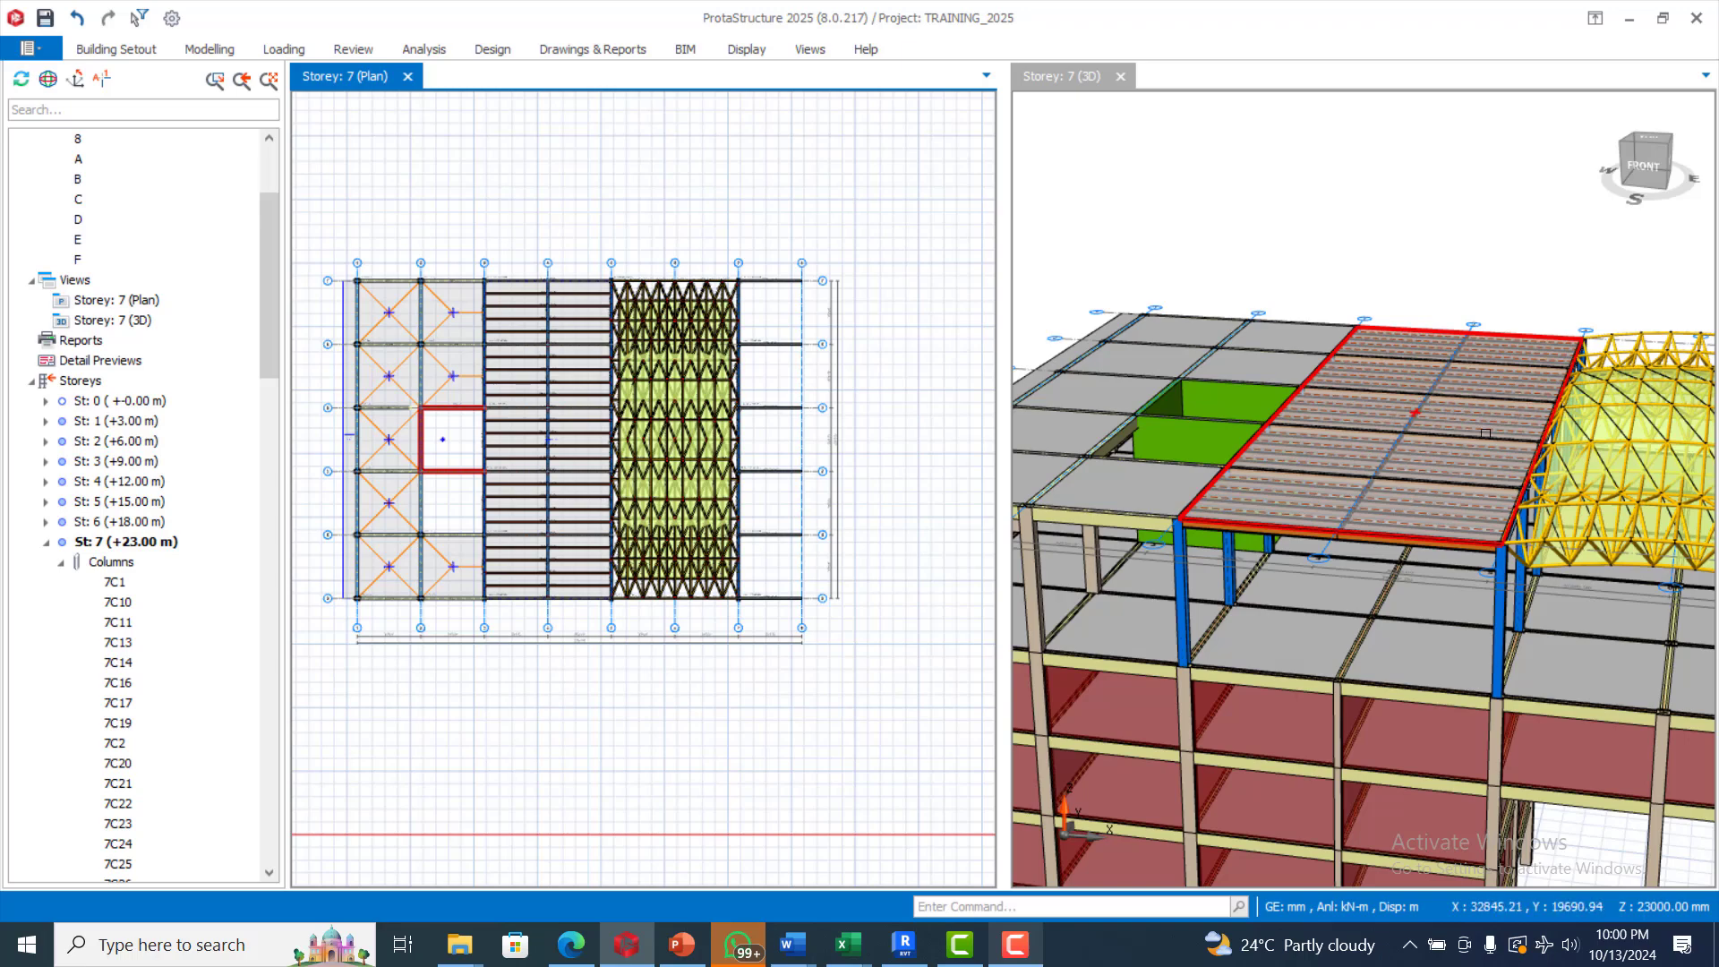
{"action": "scroll", "coordinate": [1427, 463], "scroll_direction": "down", "scroll_amount": 2}
{"action": "scroll", "coordinate": [1437, 458], "scroll_direction": "down", "scroll_amount": 1}
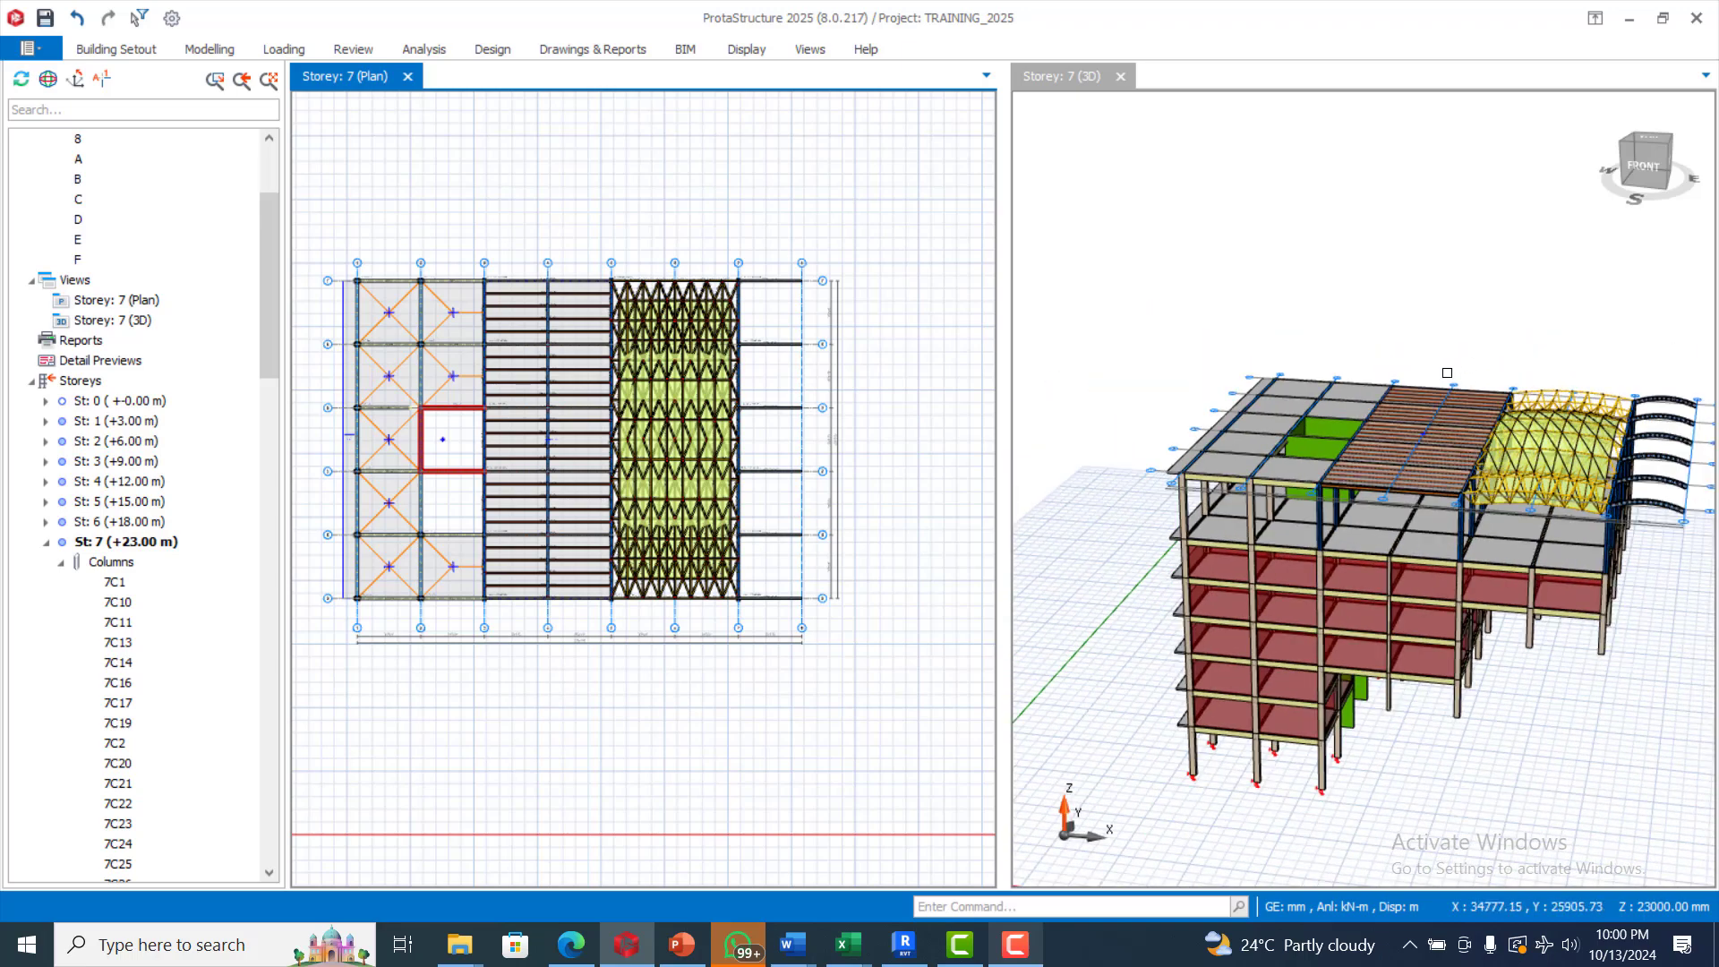
{"action": "scroll", "coordinate": [1448, 453], "scroll_direction": "up", "scroll_amount": 3}
{"action": "scroll", "coordinate": [1448, 453], "scroll_direction": "up", "scroll_amount": 3}
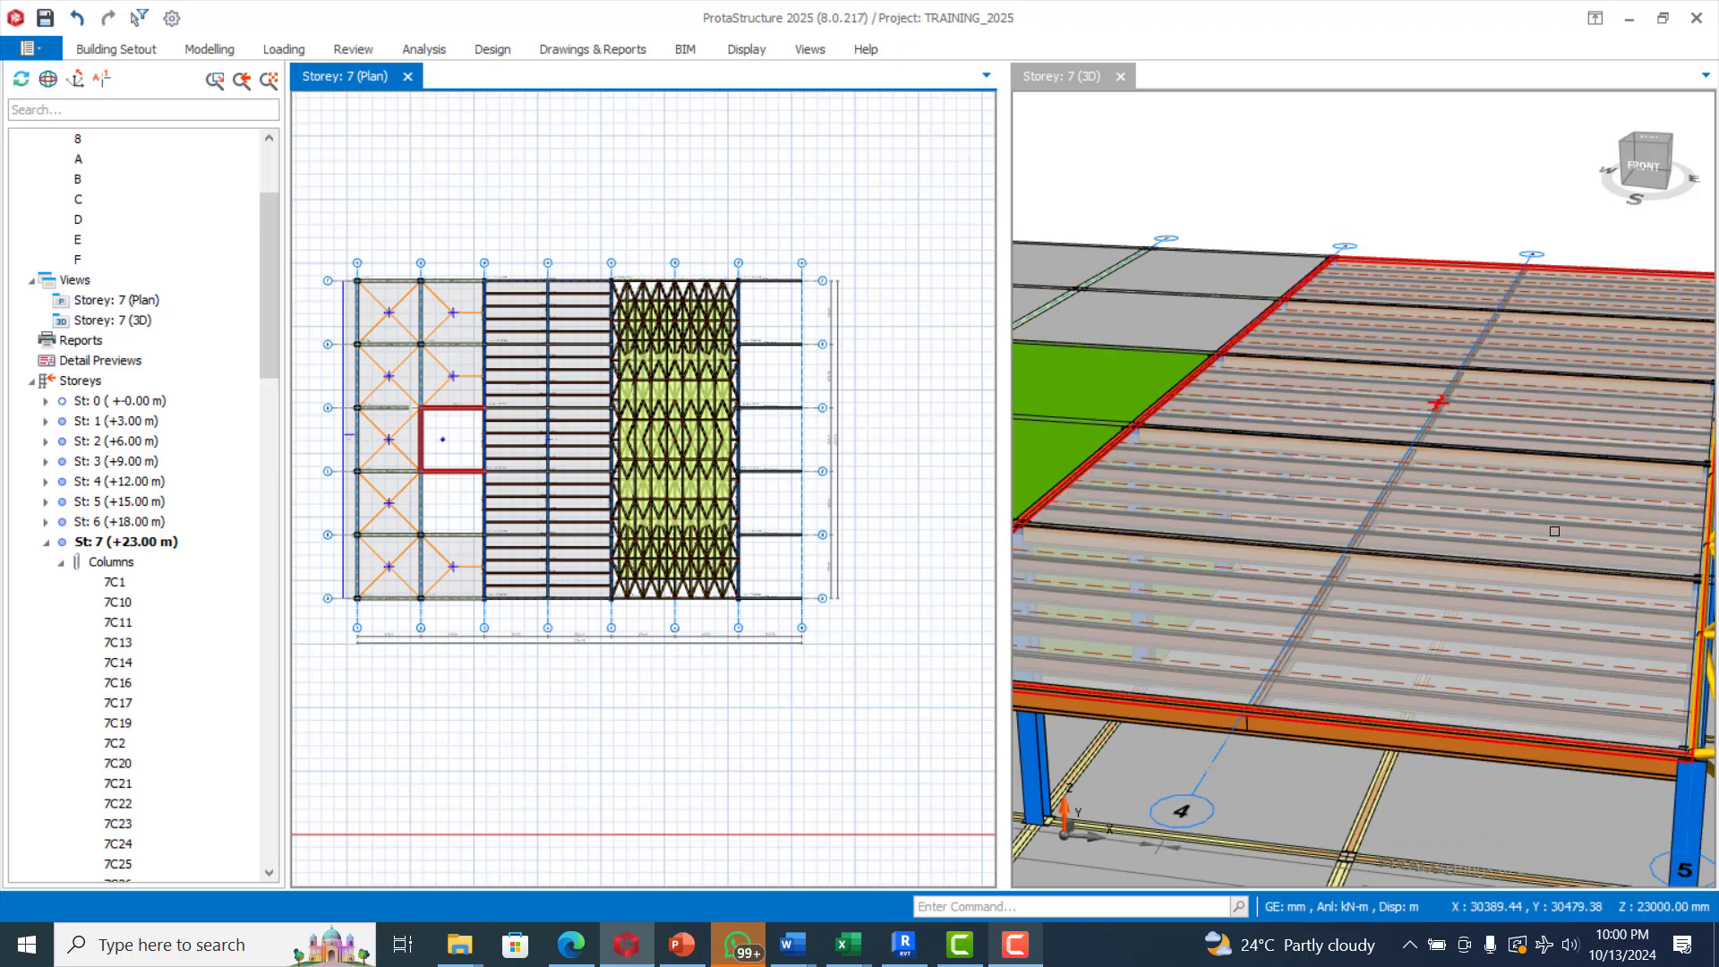
{"action": "scroll", "coordinate": [1554, 453], "scroll_direction": "down", "scroll_amount": 2}
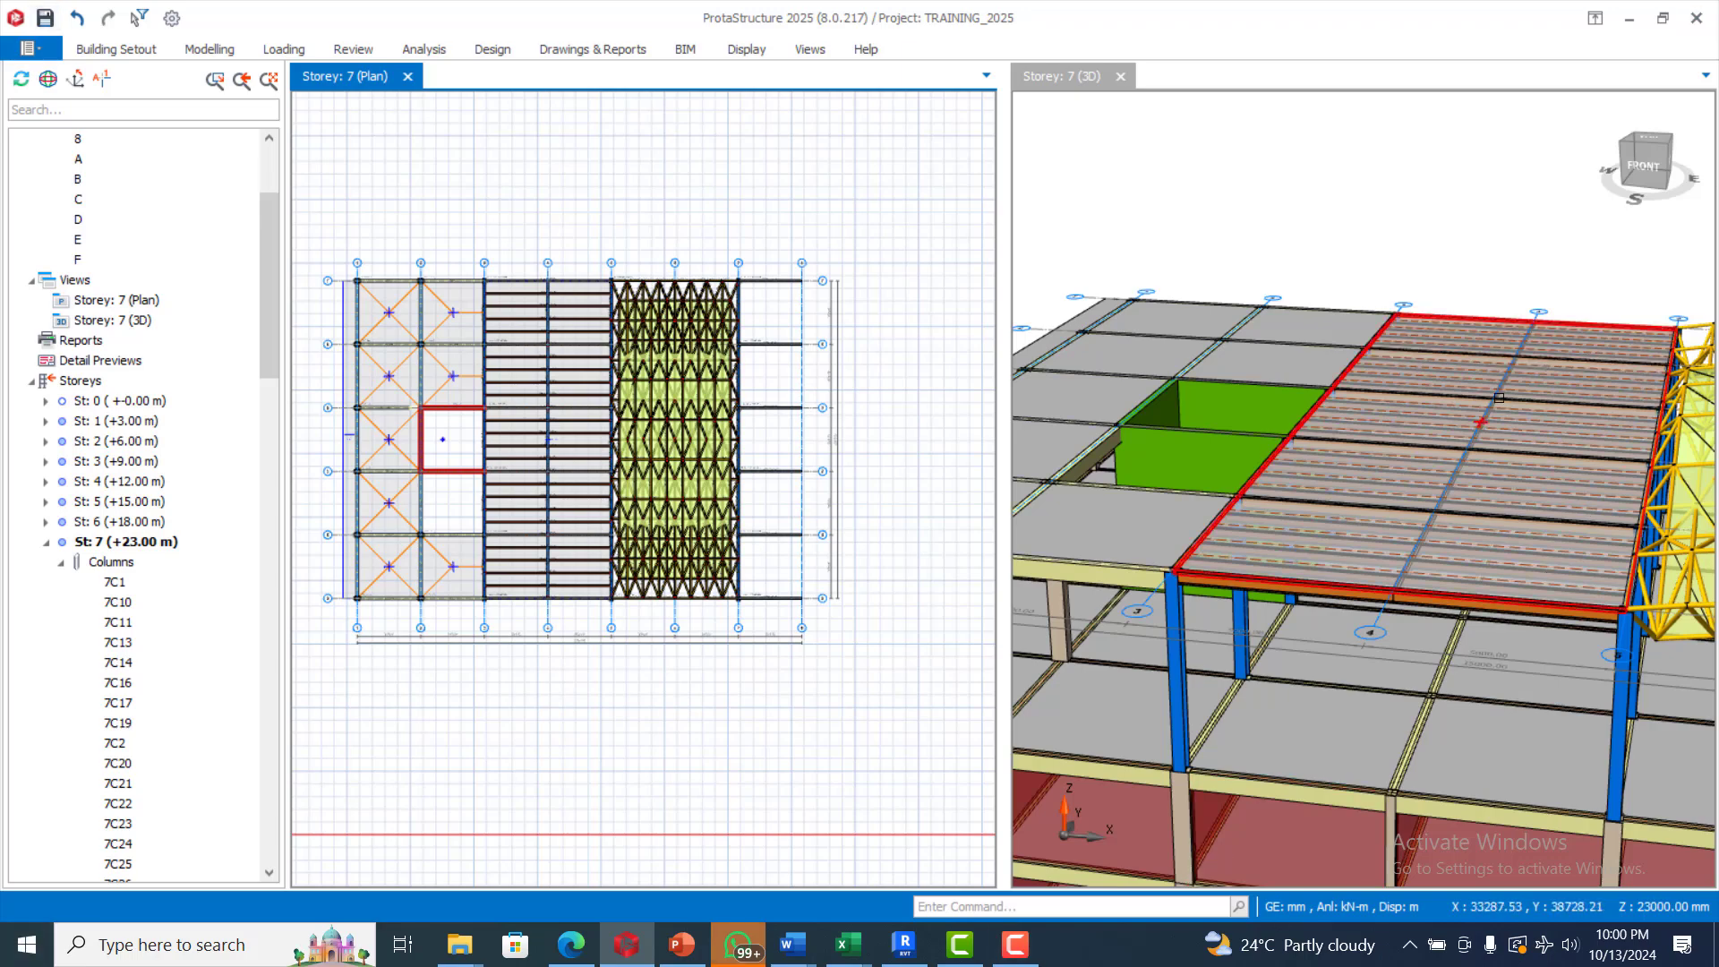
{"action": "scroll", "coordinate": [1456, 412], "scroll_direction": "down", "scroll_amount": 2}
{"action": "scroll", "coordinate": [1451, 413], "scroll_direction": "up", "scroll_amount": 1}
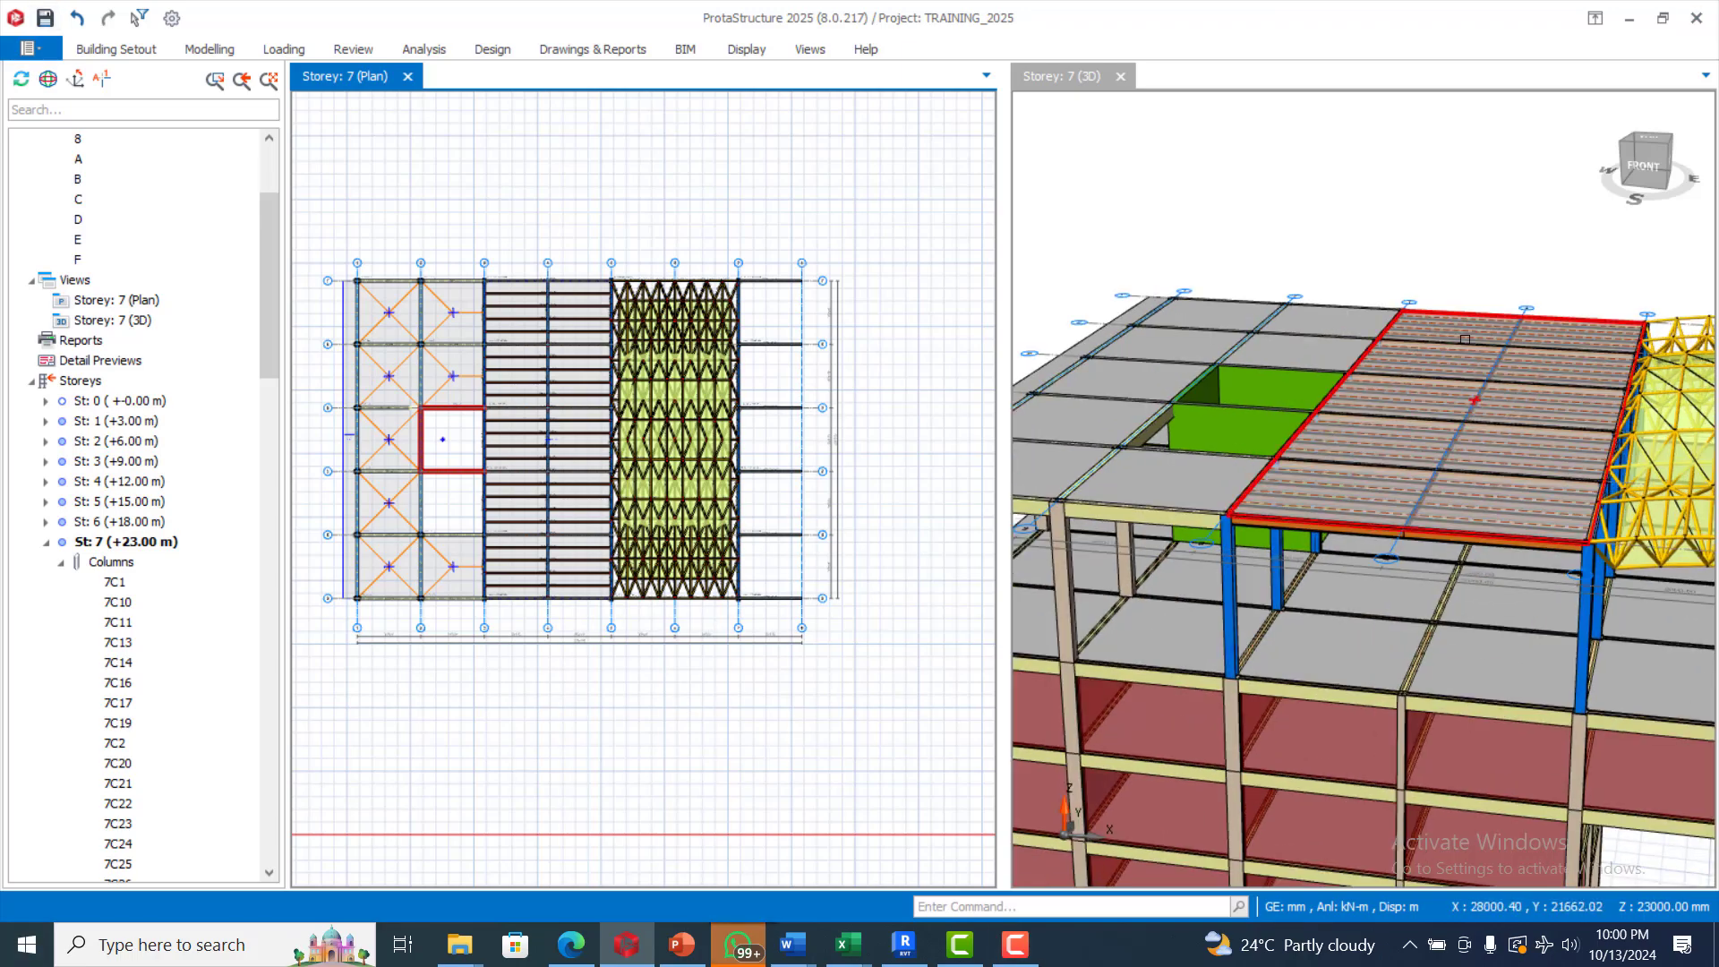
{"action": "scroll", "coordinate": [1382, 427], "scroll_direction": "up", "scroll_amount": 1}
{"action": "scroll", "coordinate": [1388, 430], "scroll_direction": "down", "scroll_amount": 1}
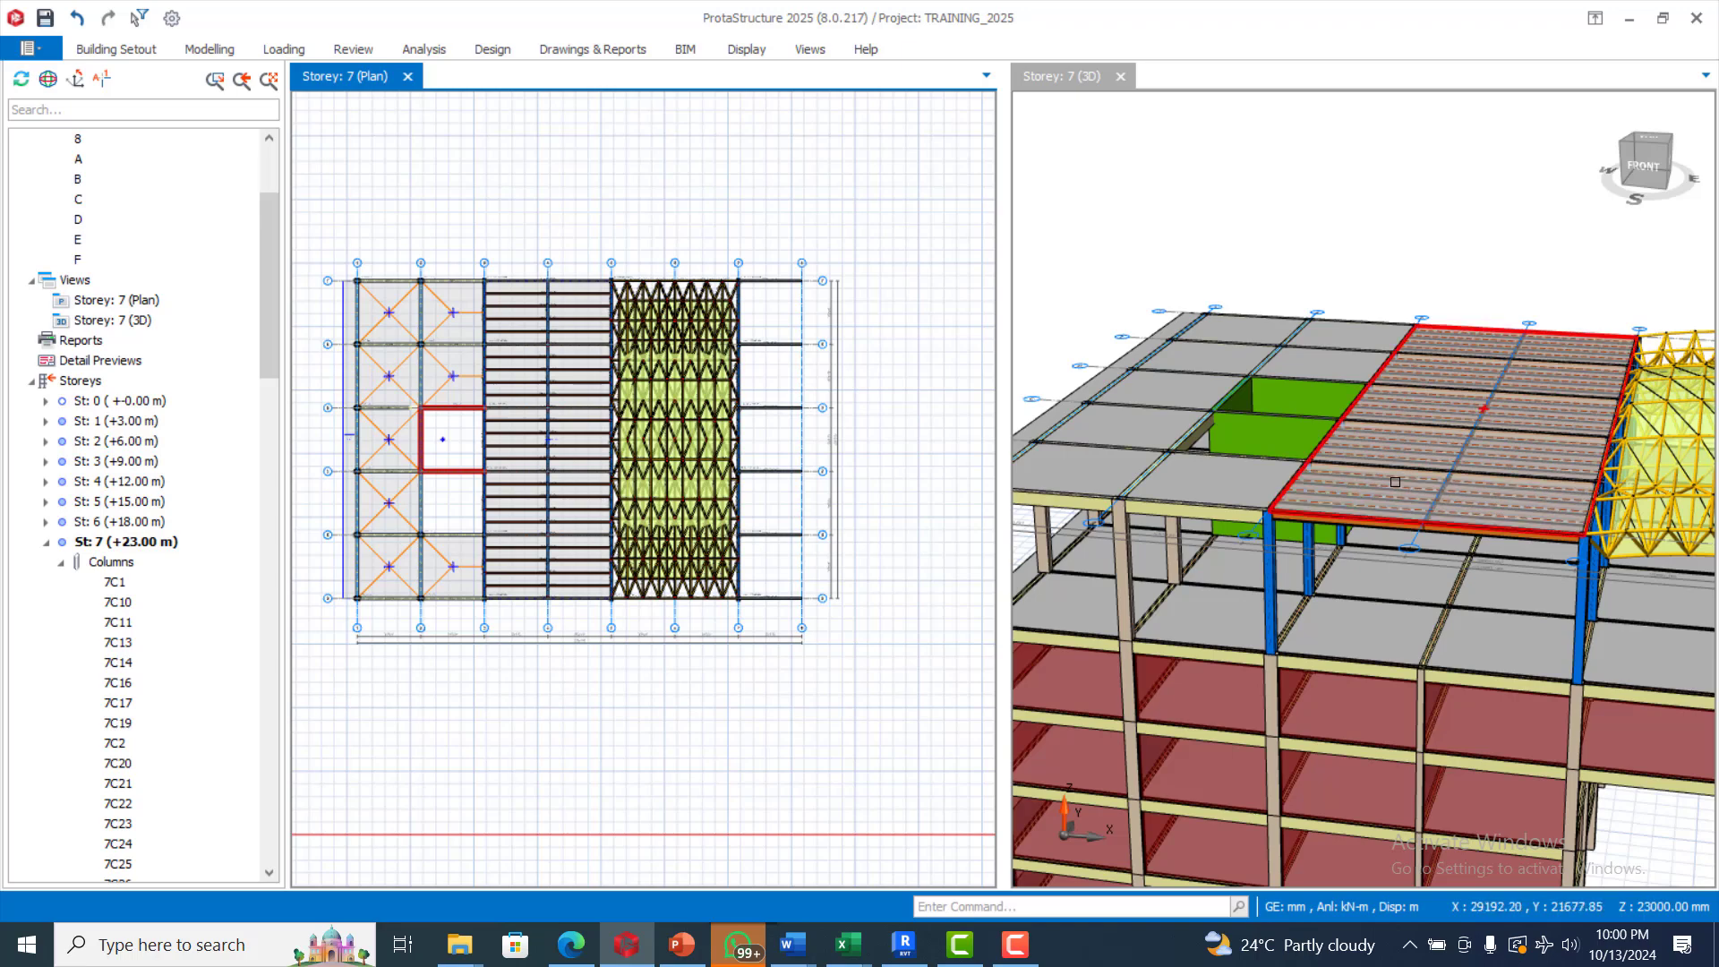
{"action": "mouse_move", "coordinate": [1424, 460]}
{"action": "scroll", "coordinate": [1424, 460], "scroll_direction": "down", "scroll_amount": 2}
{"action": "scroll", "coordinate": [1479, 443], "scroll_direction": "up", "scroll_amount": 3}
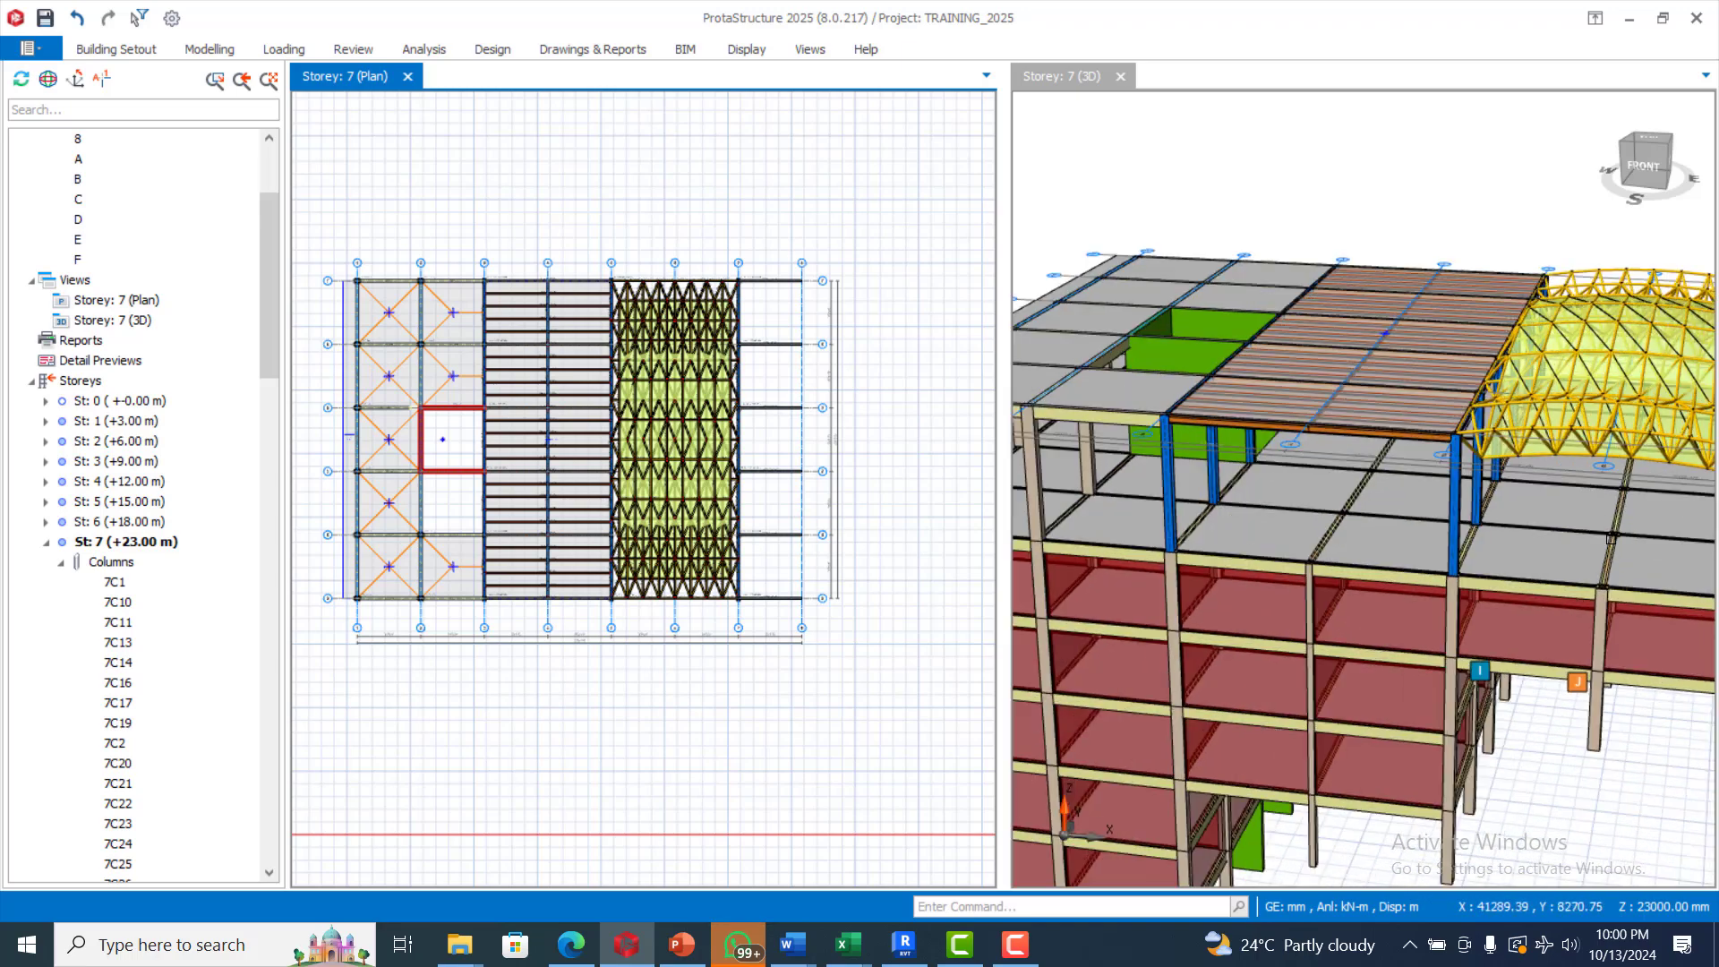
Examine the curved cantilever beams between axes 7 and 8 beside the truss roof in 3D
{"action": "scroll", "coordinate": [1481, 442], "scroll_direction": "down", "scroll_amount": 3}
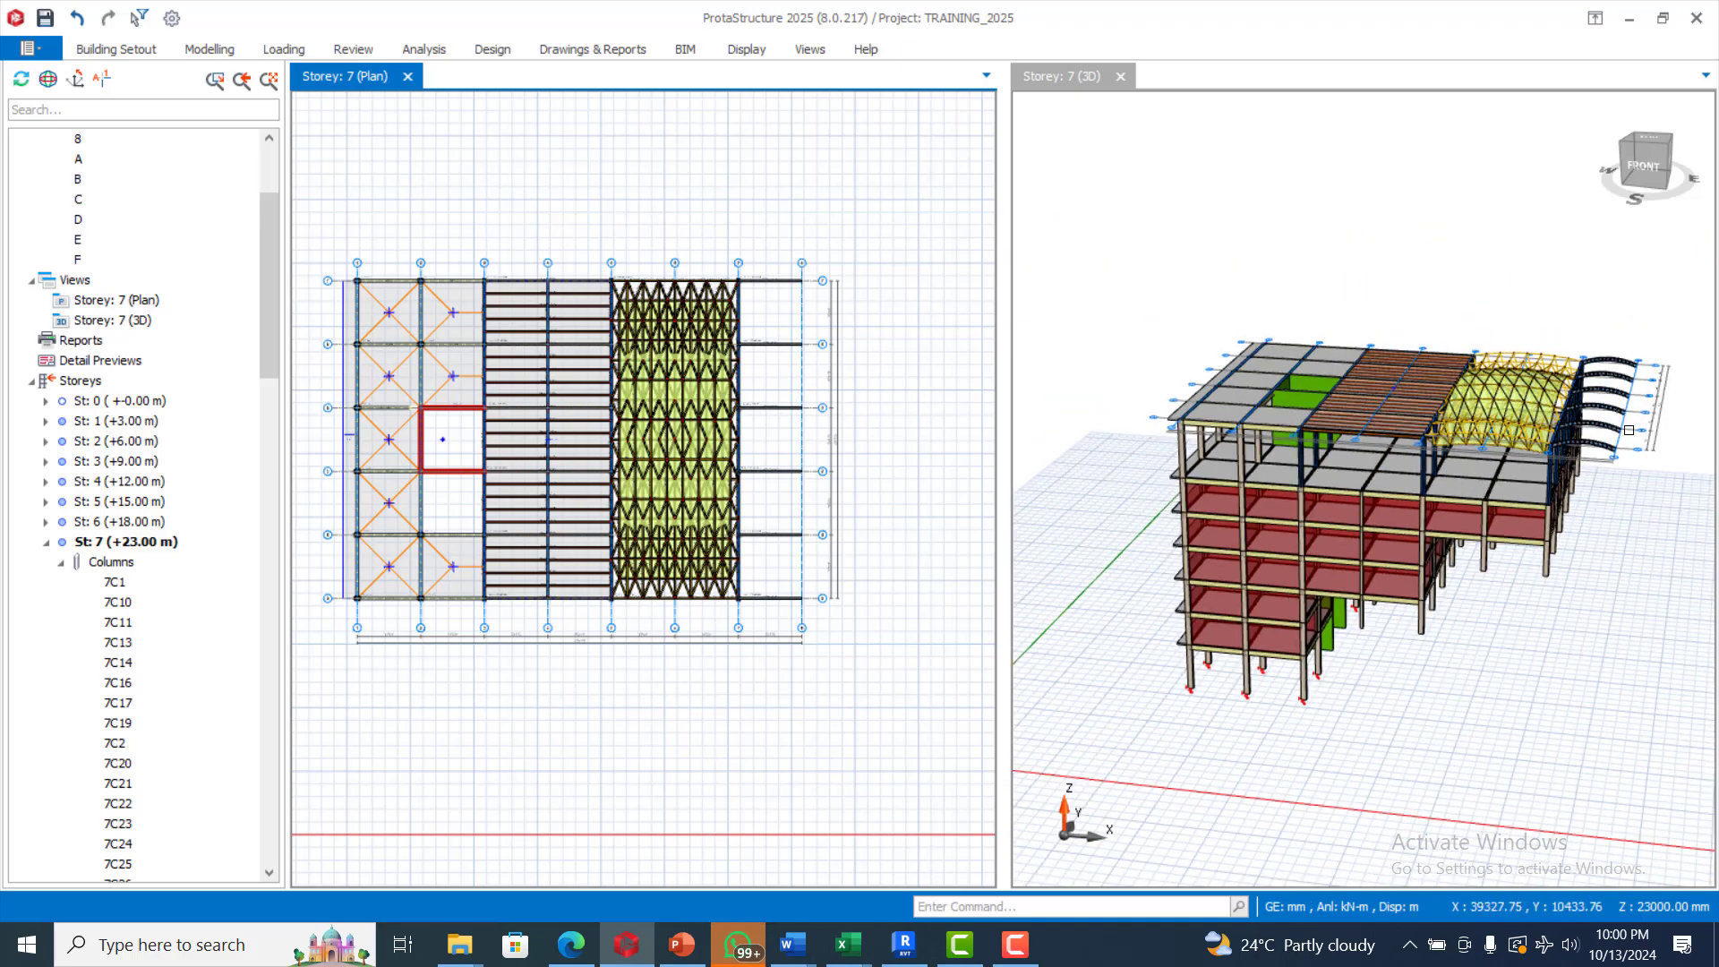
{"action": "scroll", "coordinate": [1695, 378], "scroll_direction": "up", "scroll_amount": 2}
{"action": "scroll", "coordinate": [1695, 379], "scroll_direction": "up", "scroll_amount": 4}
{"action": "scroll", "coordinate": [1474, 426], "scroll_direction": "down", "scroll_amount": 3}
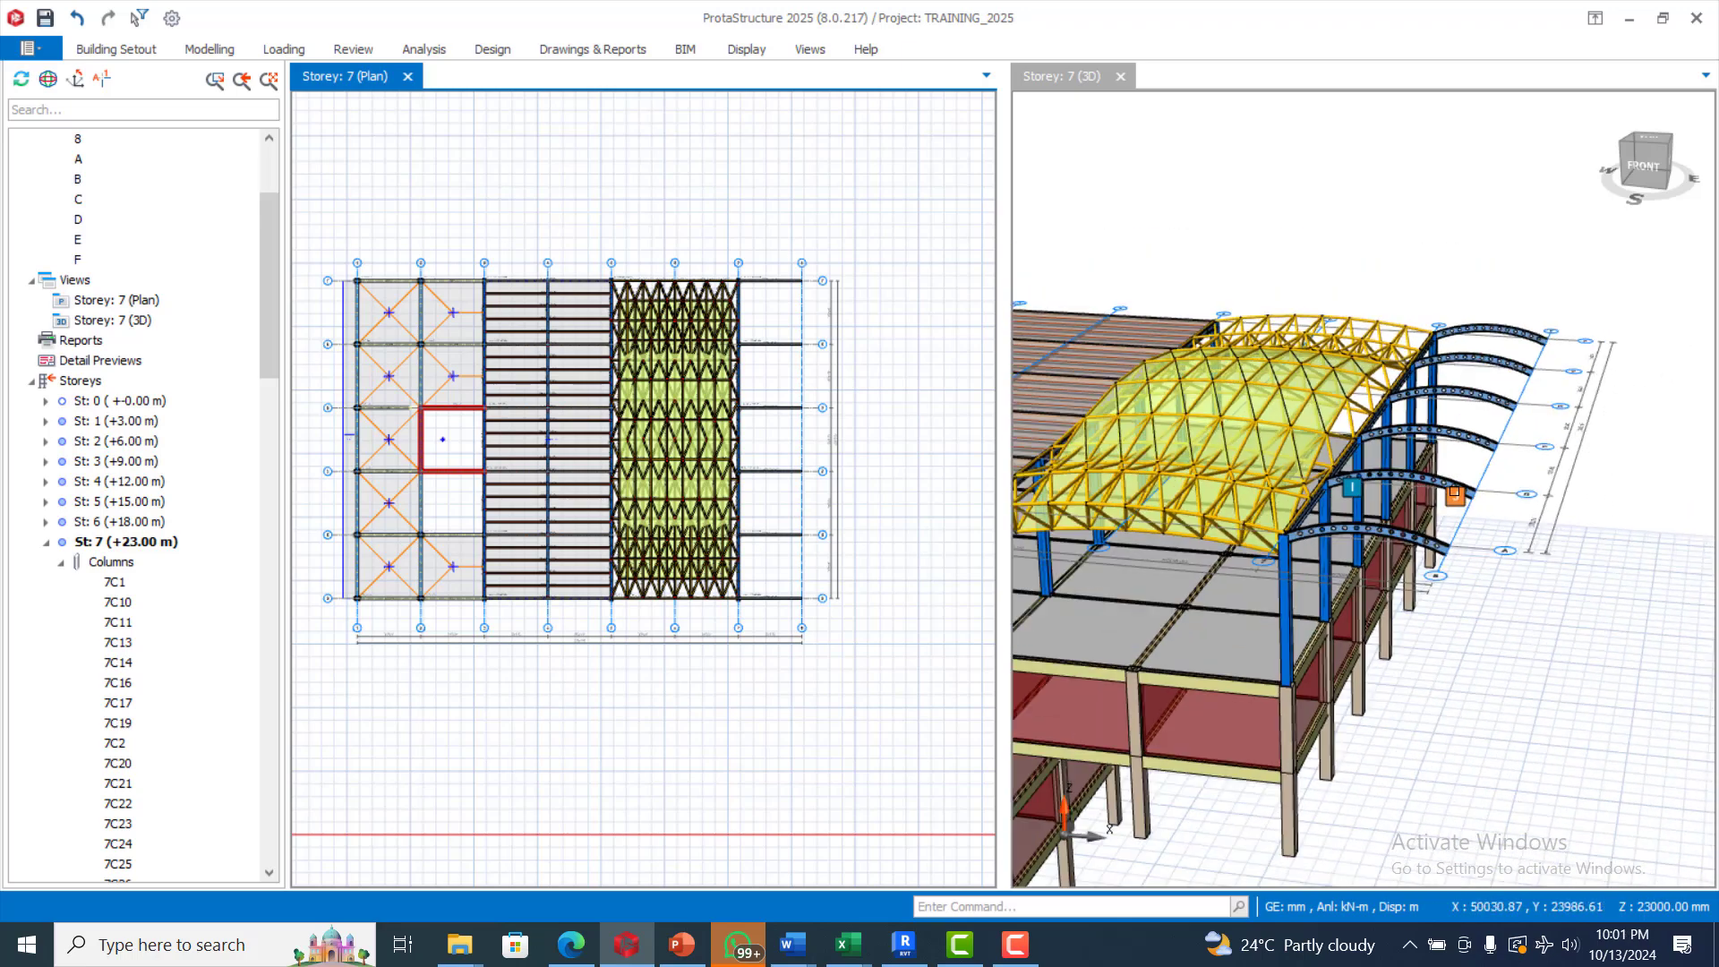
{"action": "scroll", "coordinate": [1517, 433], "scroll_direction": "up", "scroll_amount": 2}
{"action": "scroll", "coordinate": [1516, 433], "scroll_direction": "up", "scroll_amount": 1}
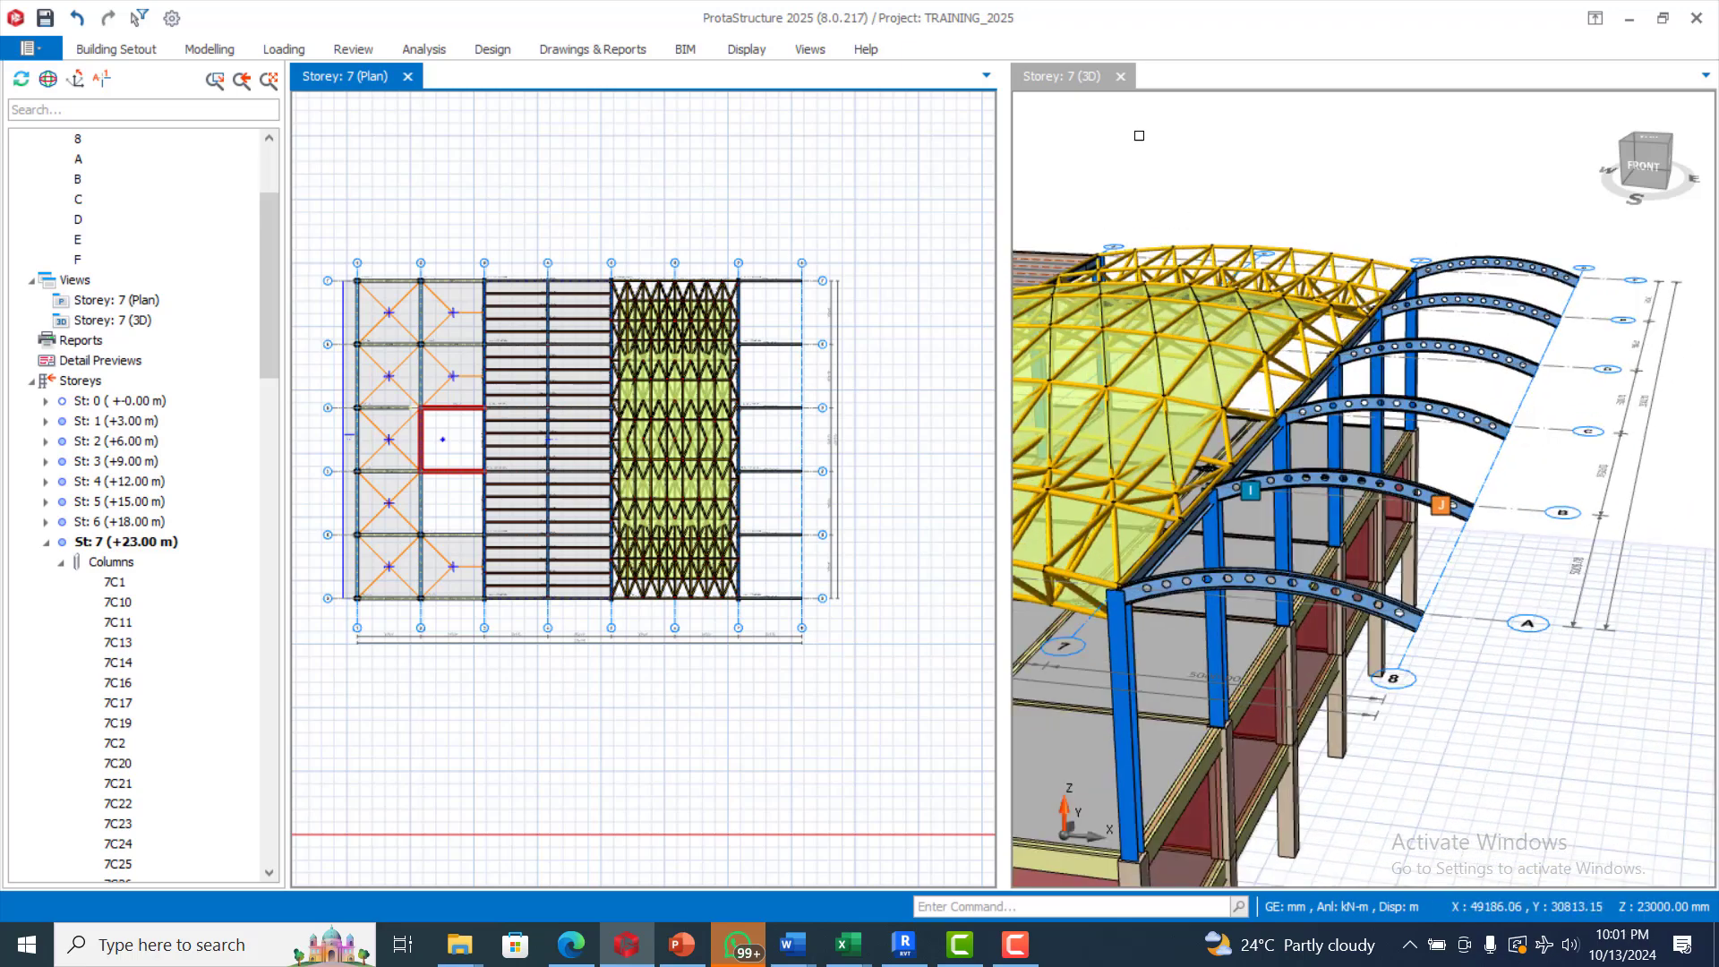
{"action": "left_click", "coordinate": [206, 50]}
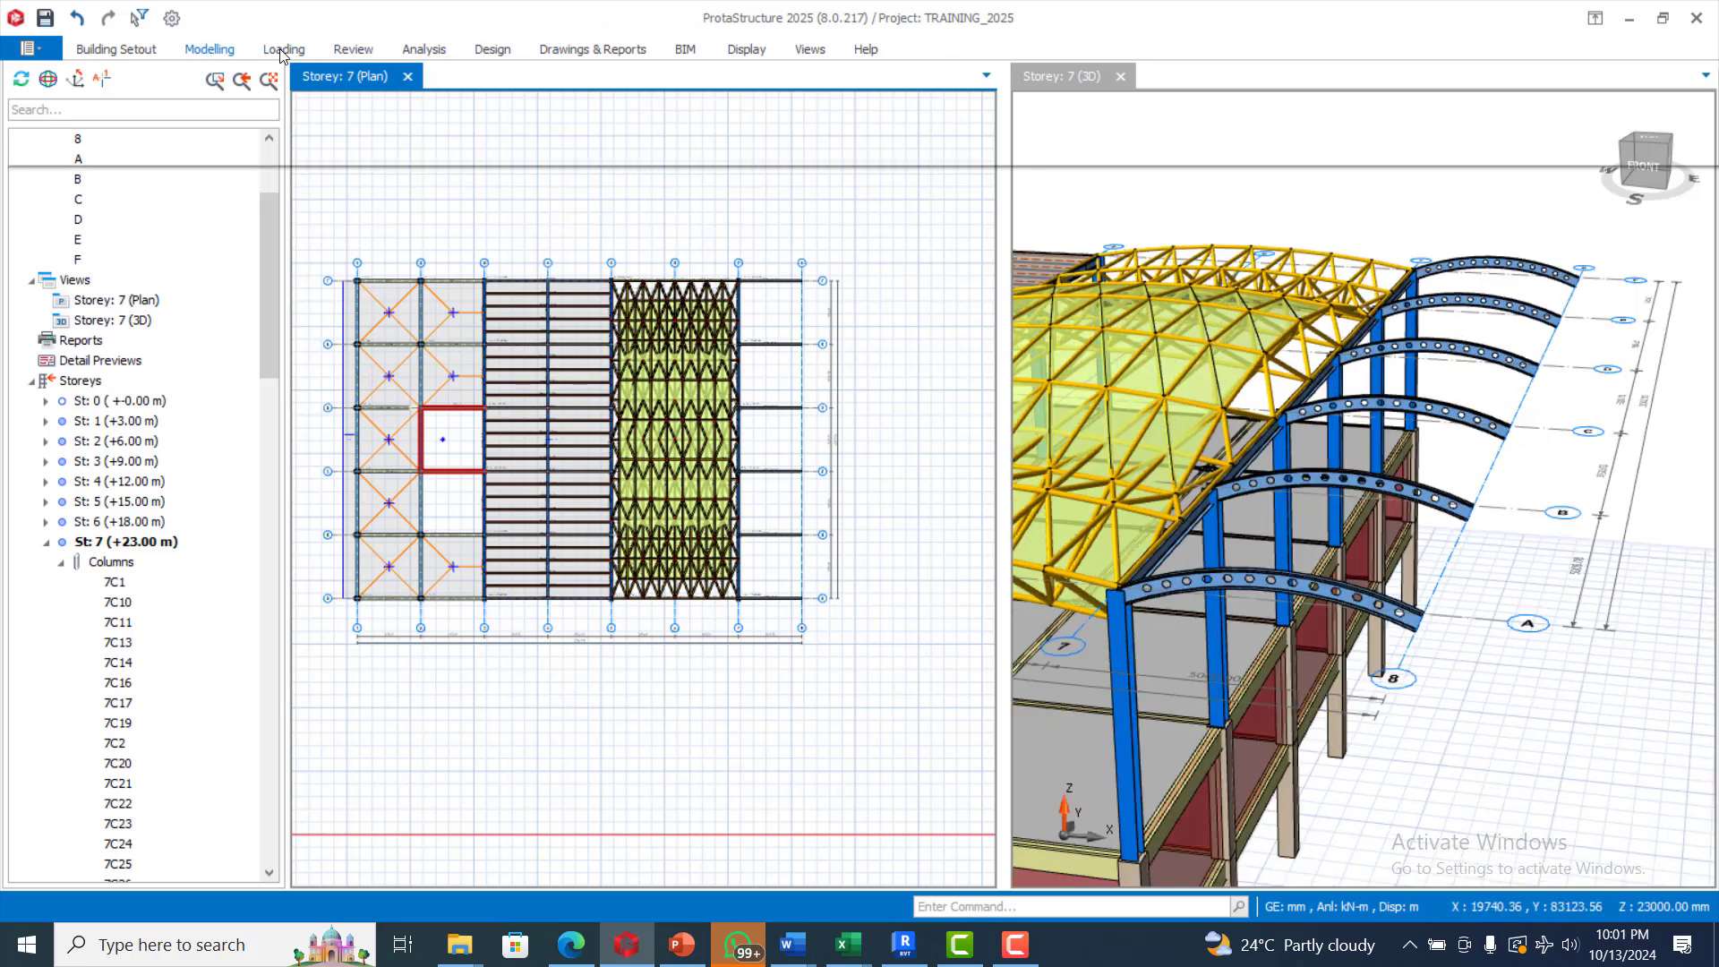
Try to insert purlins using multiple members, starting from the axis A curved beam between axes 7 and 8
{"action": "left_click", "coordinate": [427, 50]}
{"action": "left_click", "coordinate": [209, 50]}
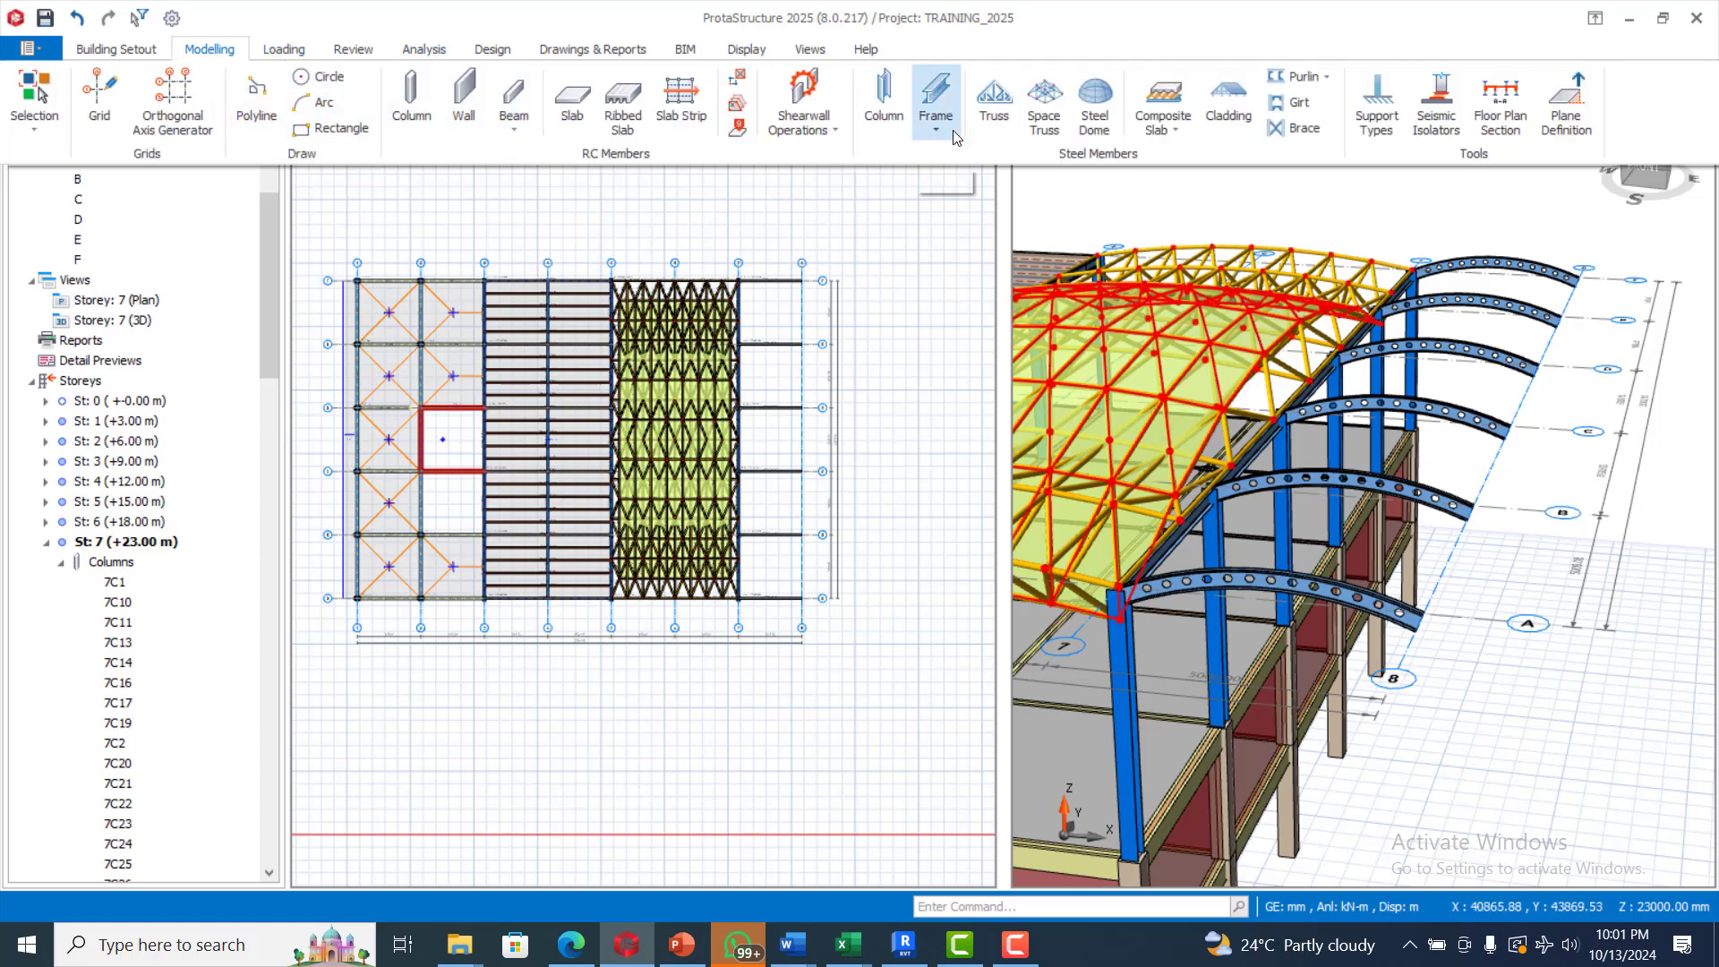
{"action": "left_click", "coordinate": [1290, 84]}
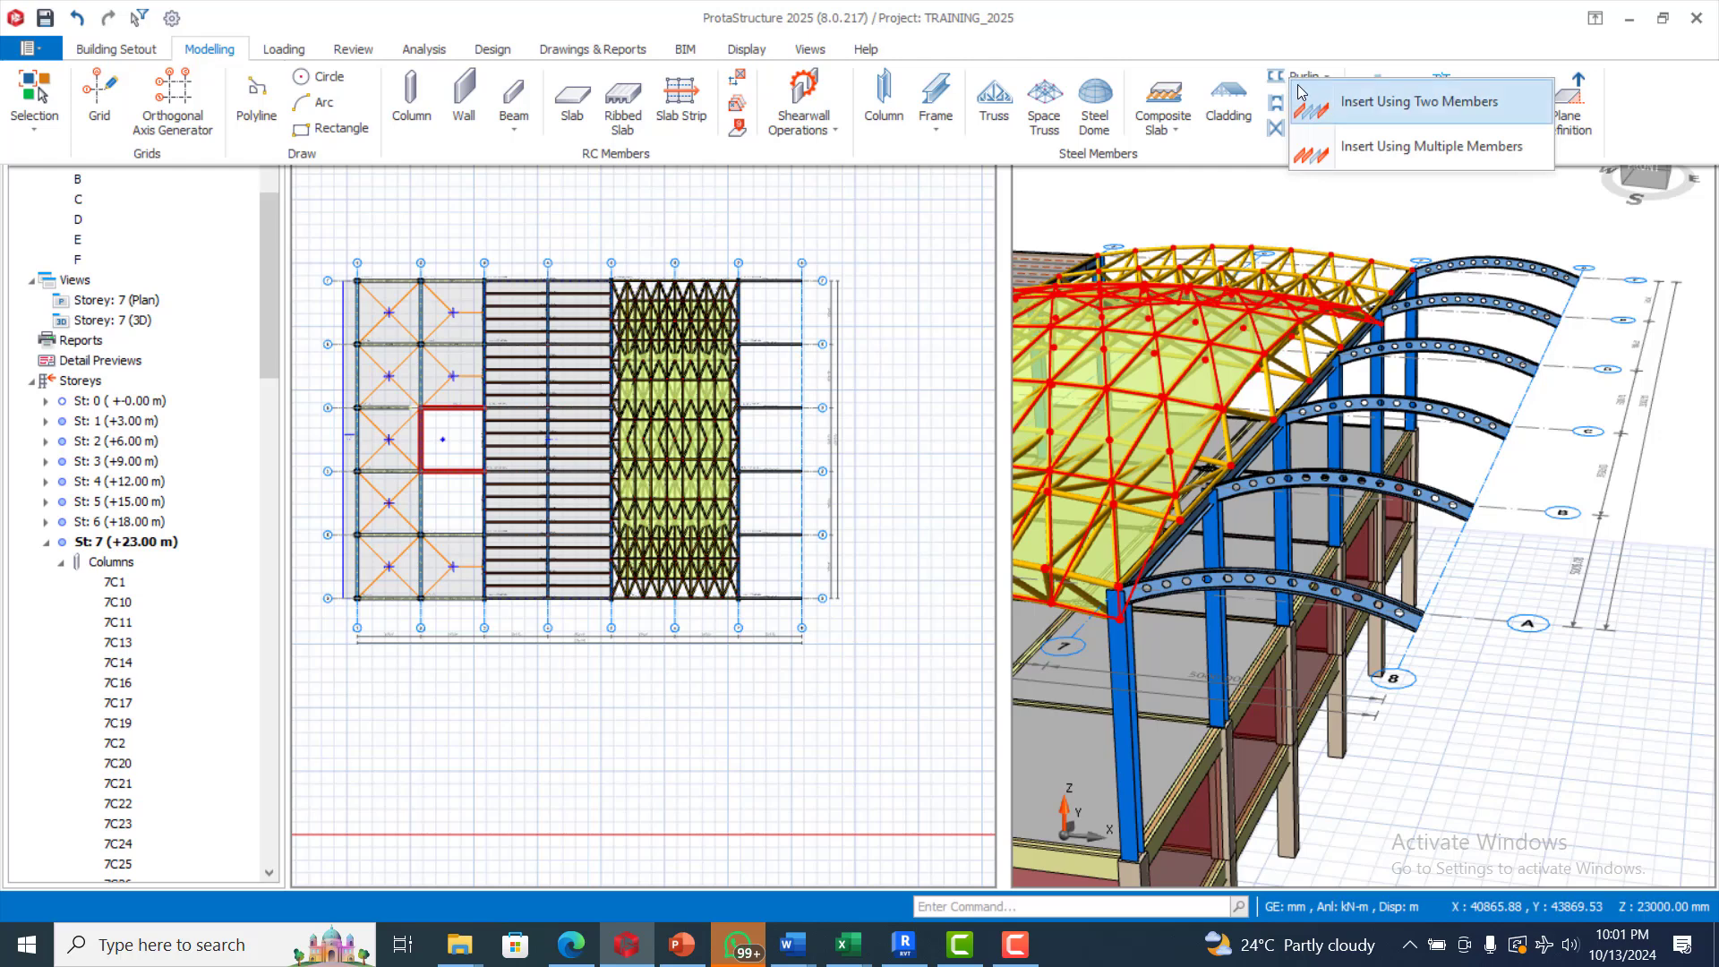
{"action": "left_click", "coordinate": [1400, 146]}
{"action": "left_click", "coordinate": [1384, 609]}
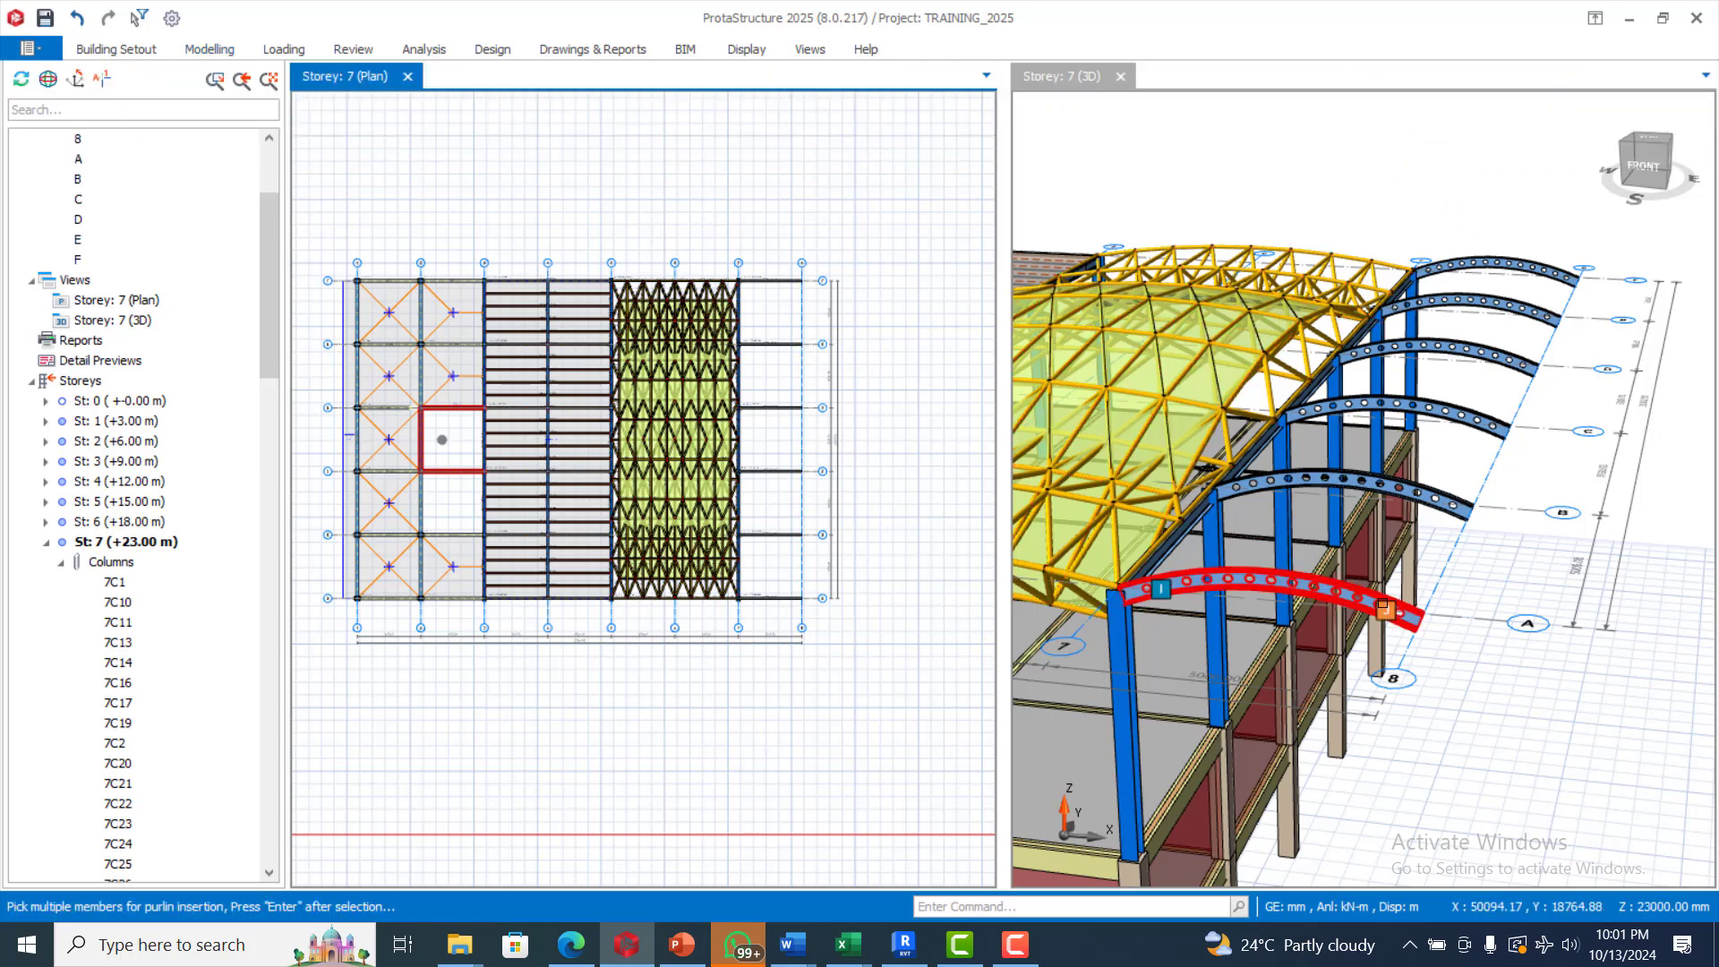
{"action": "left_click", "coordinate": [1433, 599]}
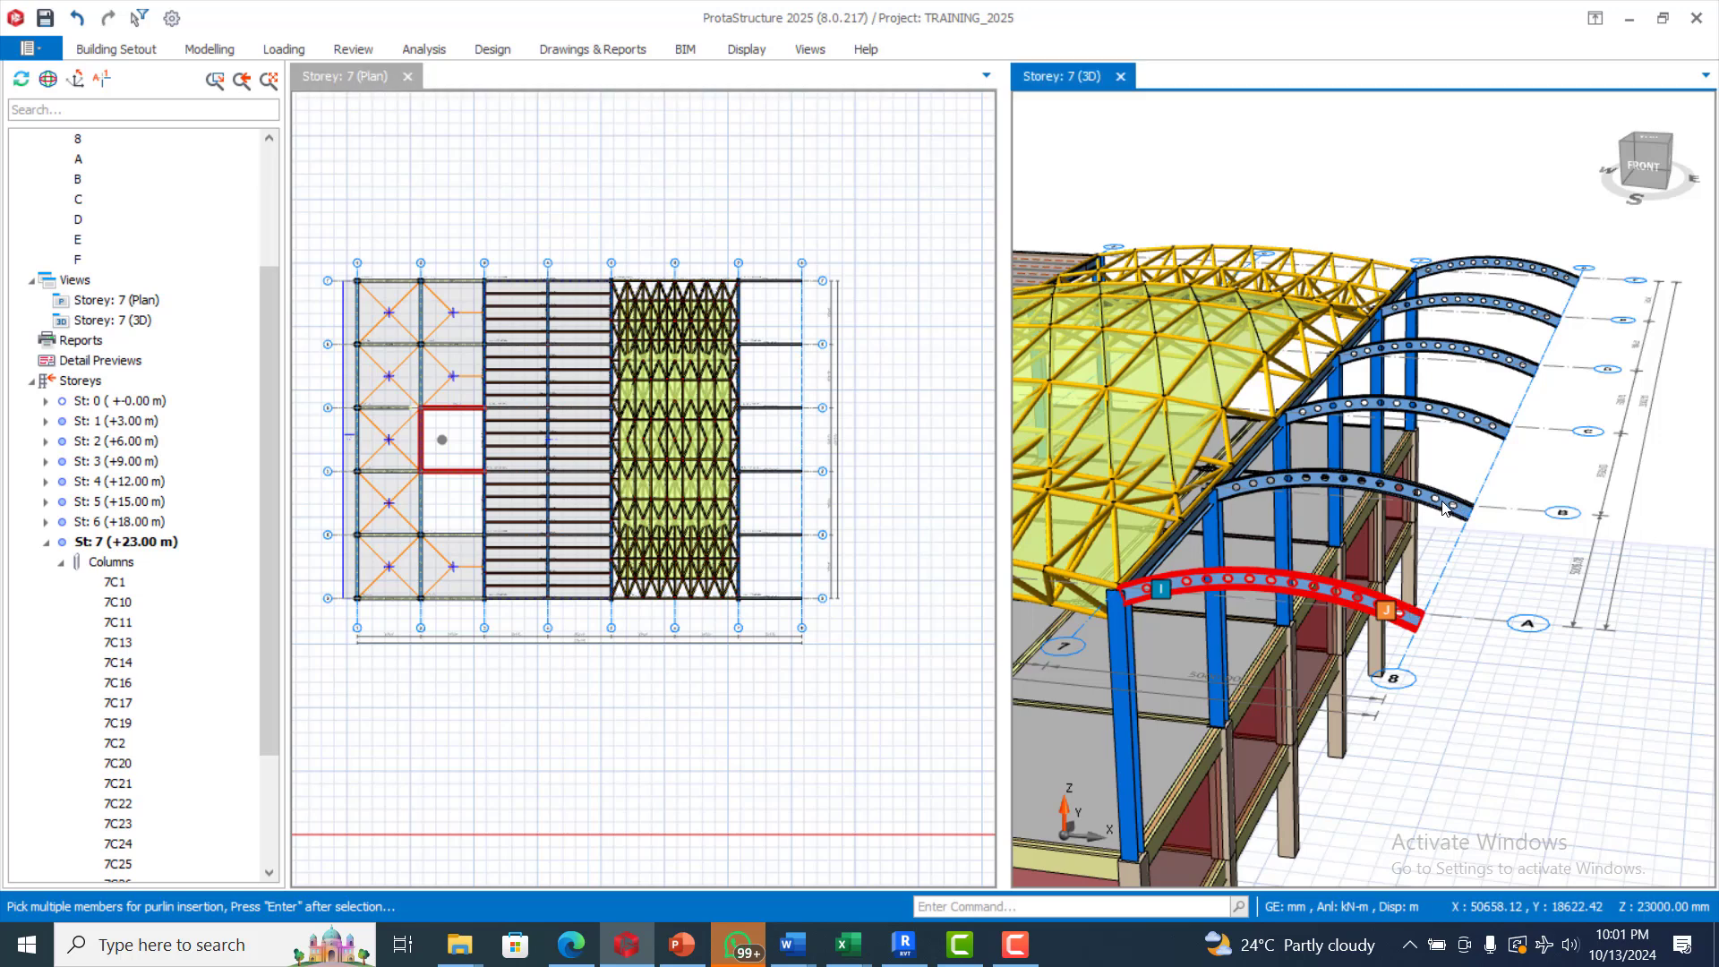
{"action": "key", "text": "Return"}
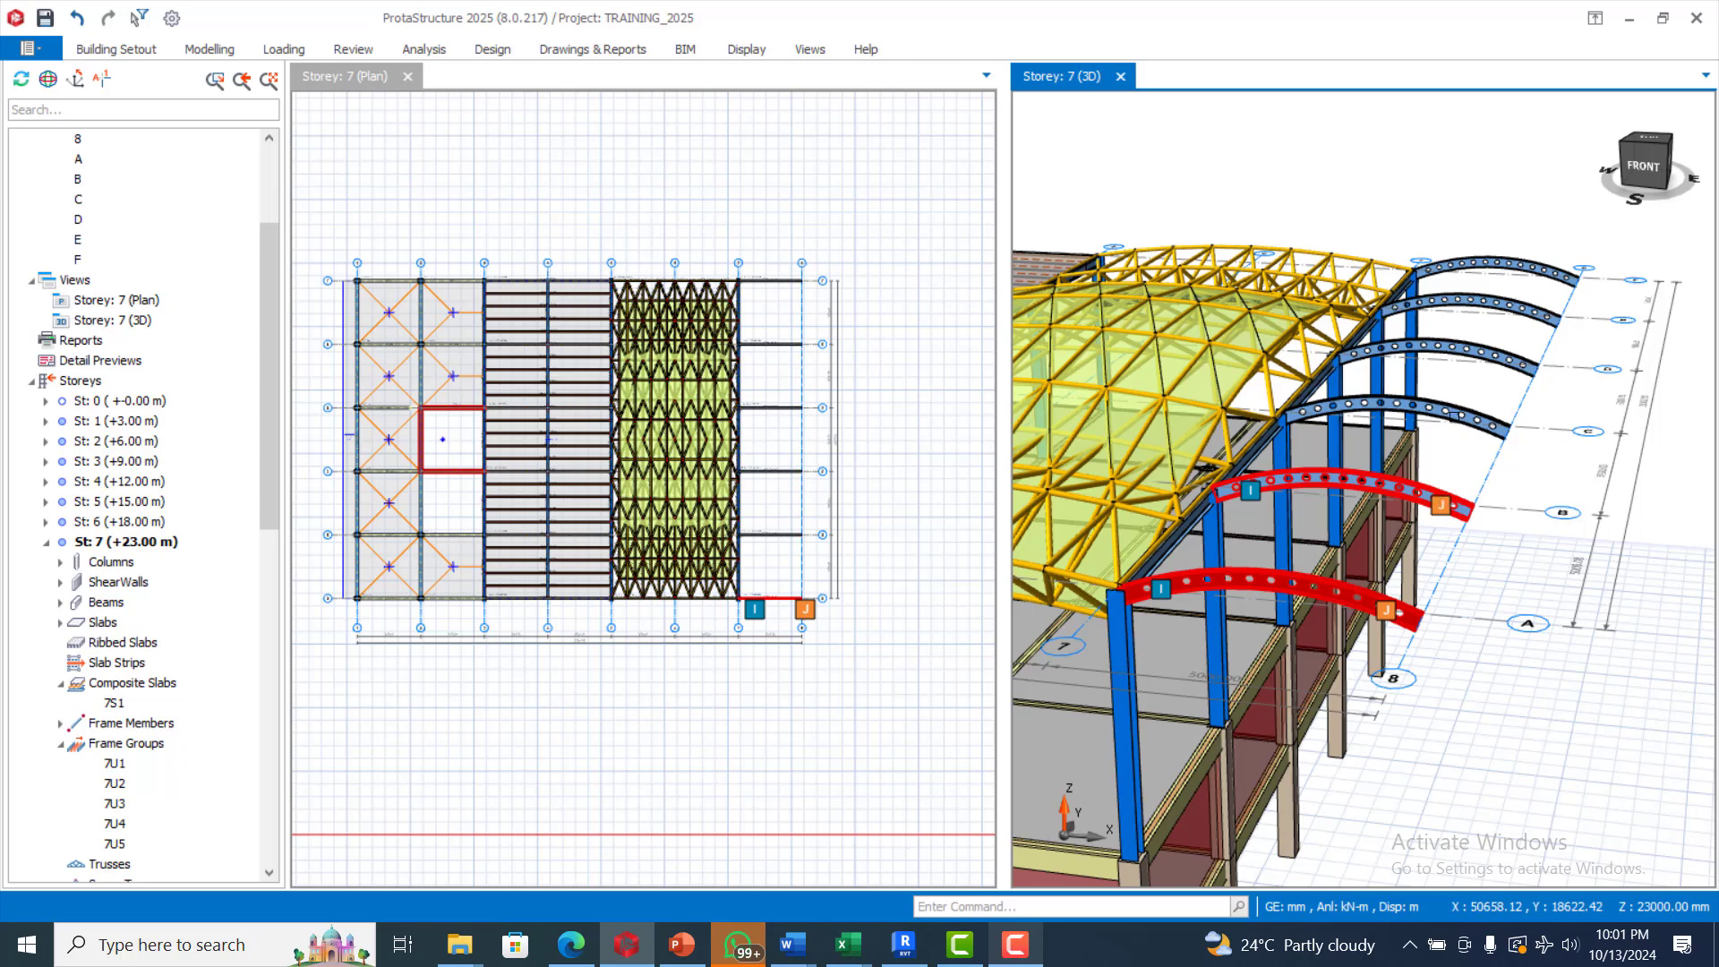
Select the six curved beams between axes 7 and 8, from axis A to axis F, then clear the selection
{"action": "left_click", "coordinate": [1430, 489], "text": "ctrl"}
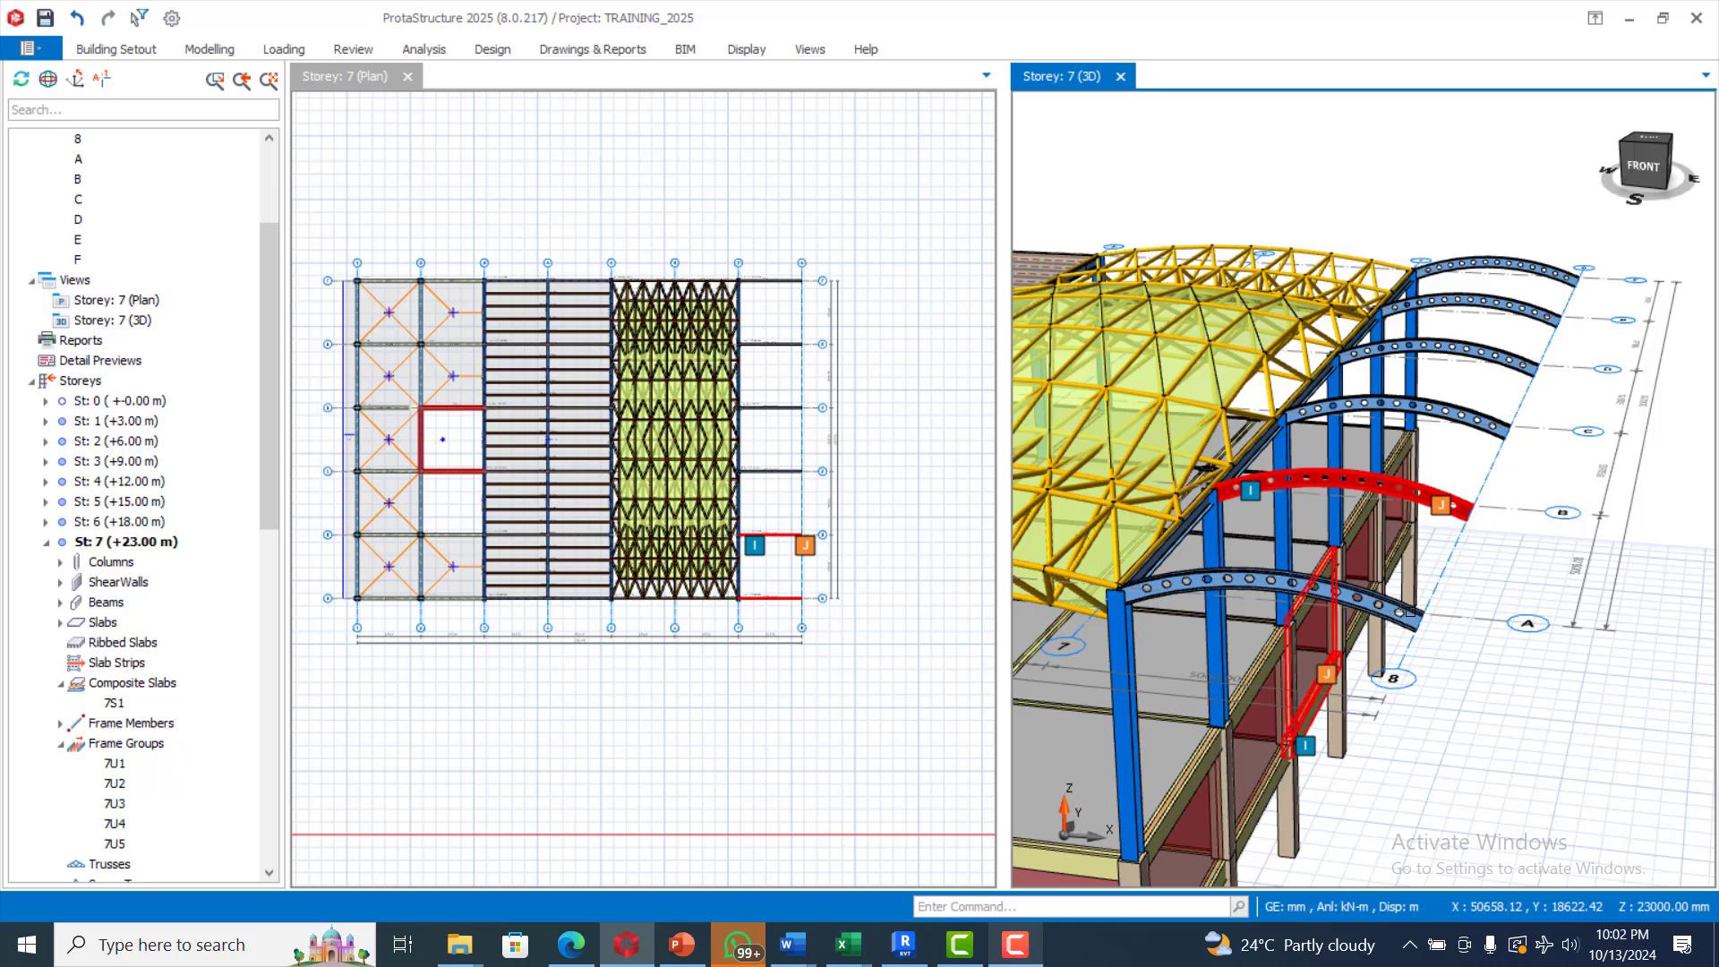
{"action": "left_click", "coordinate": [1413, 573]}
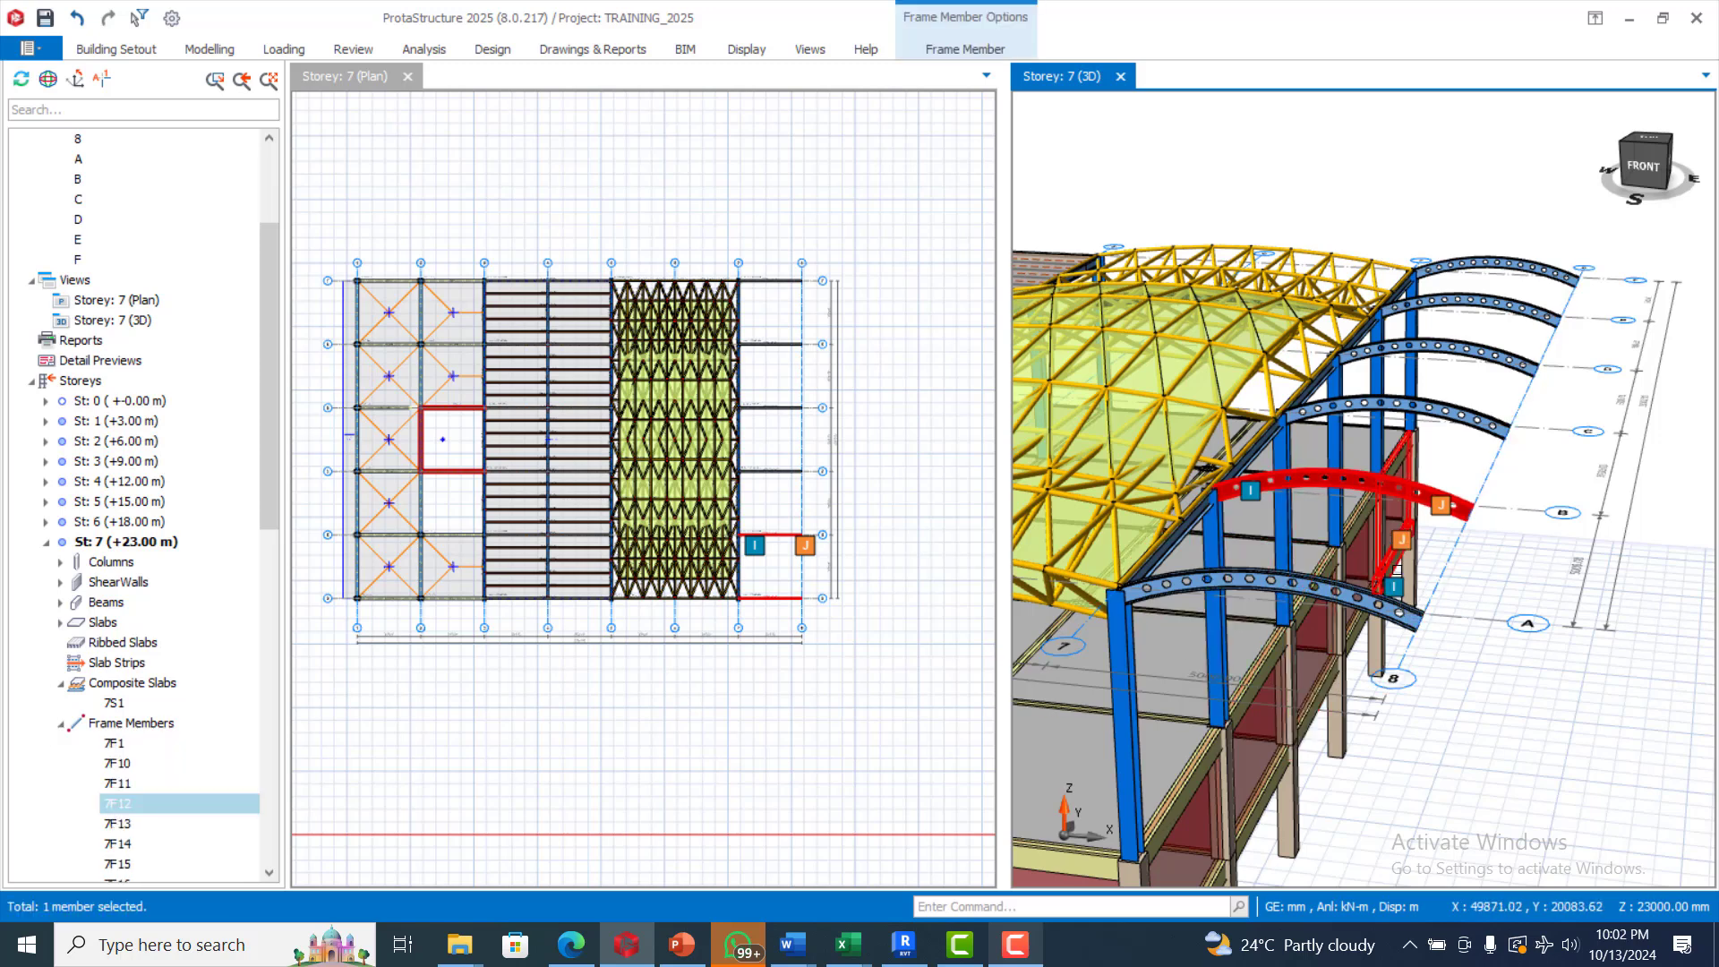
{"action": "left_click", "coordinate": [1392, 602]}
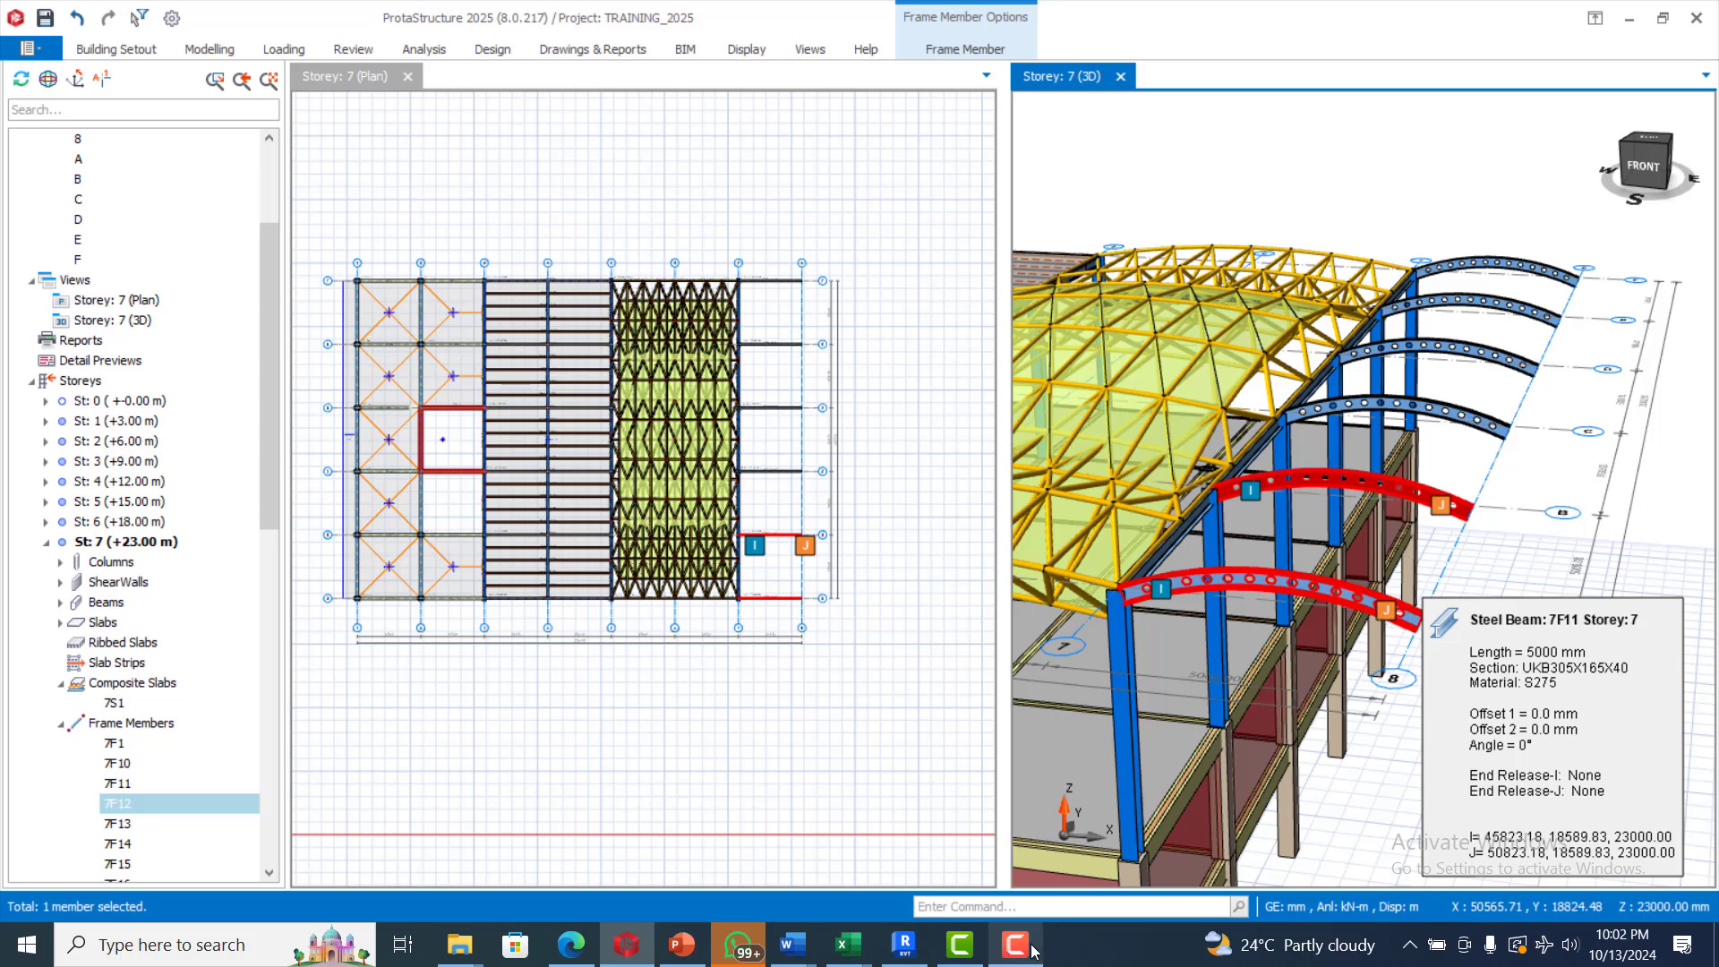
{"action": "left_click", "coordinate": [1408, 622]}
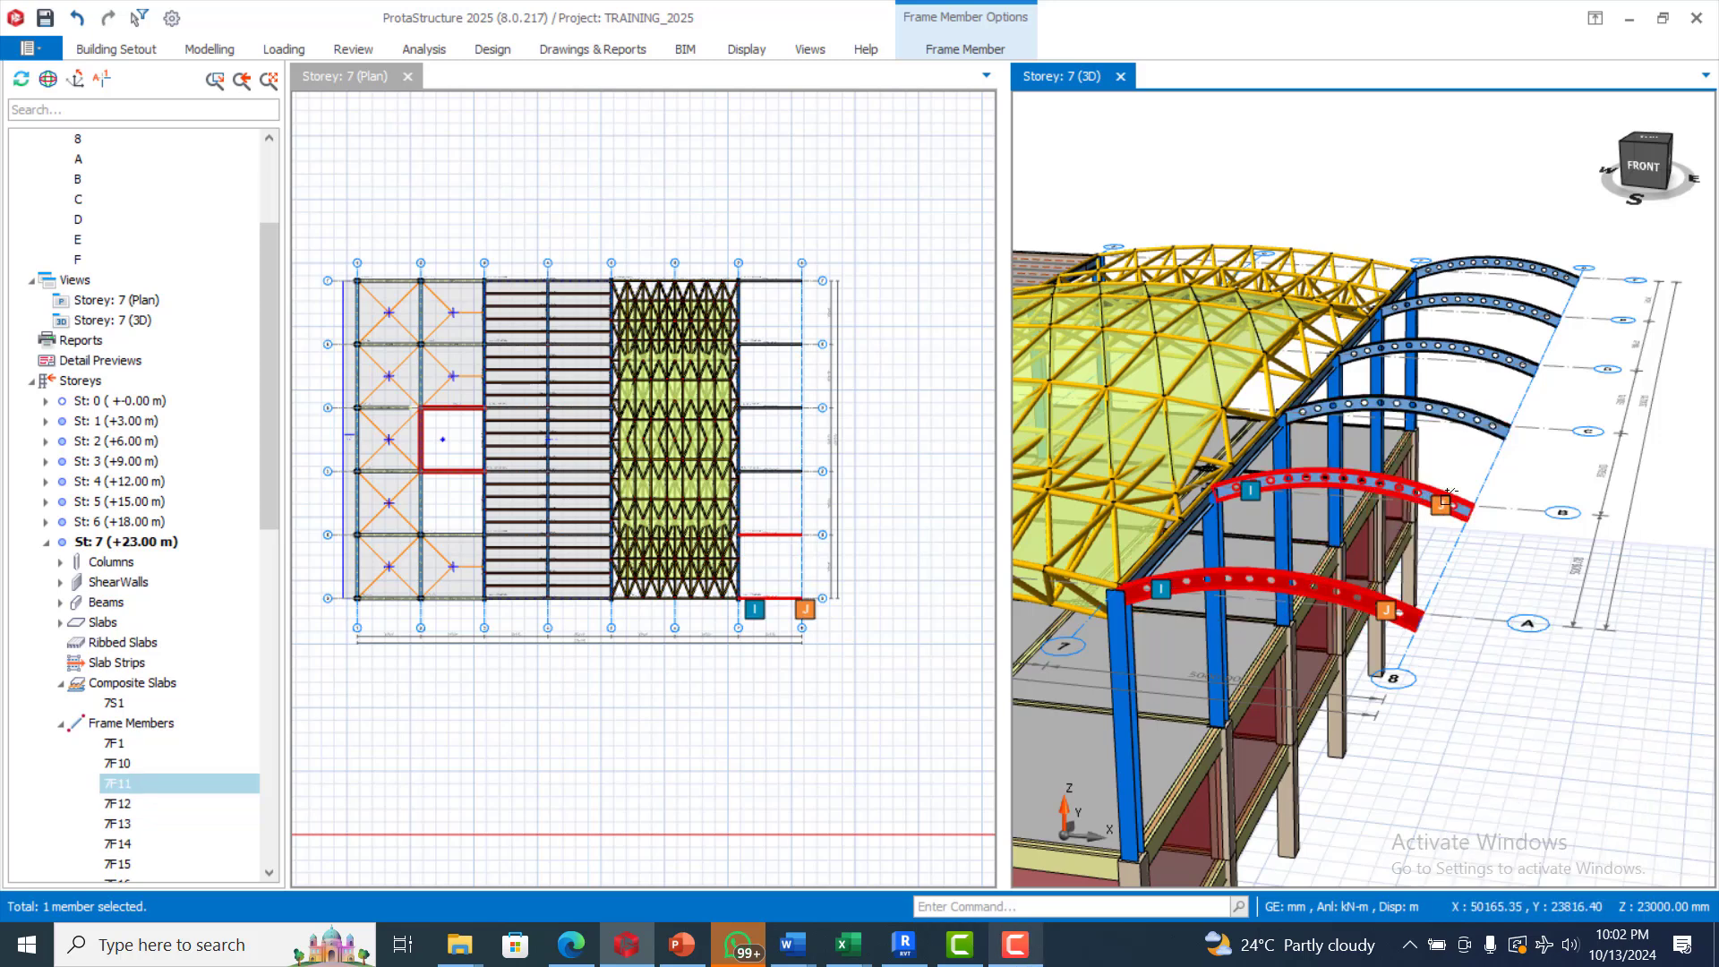
{"action": "mouse_move", "coordinate": [1447, 494]}
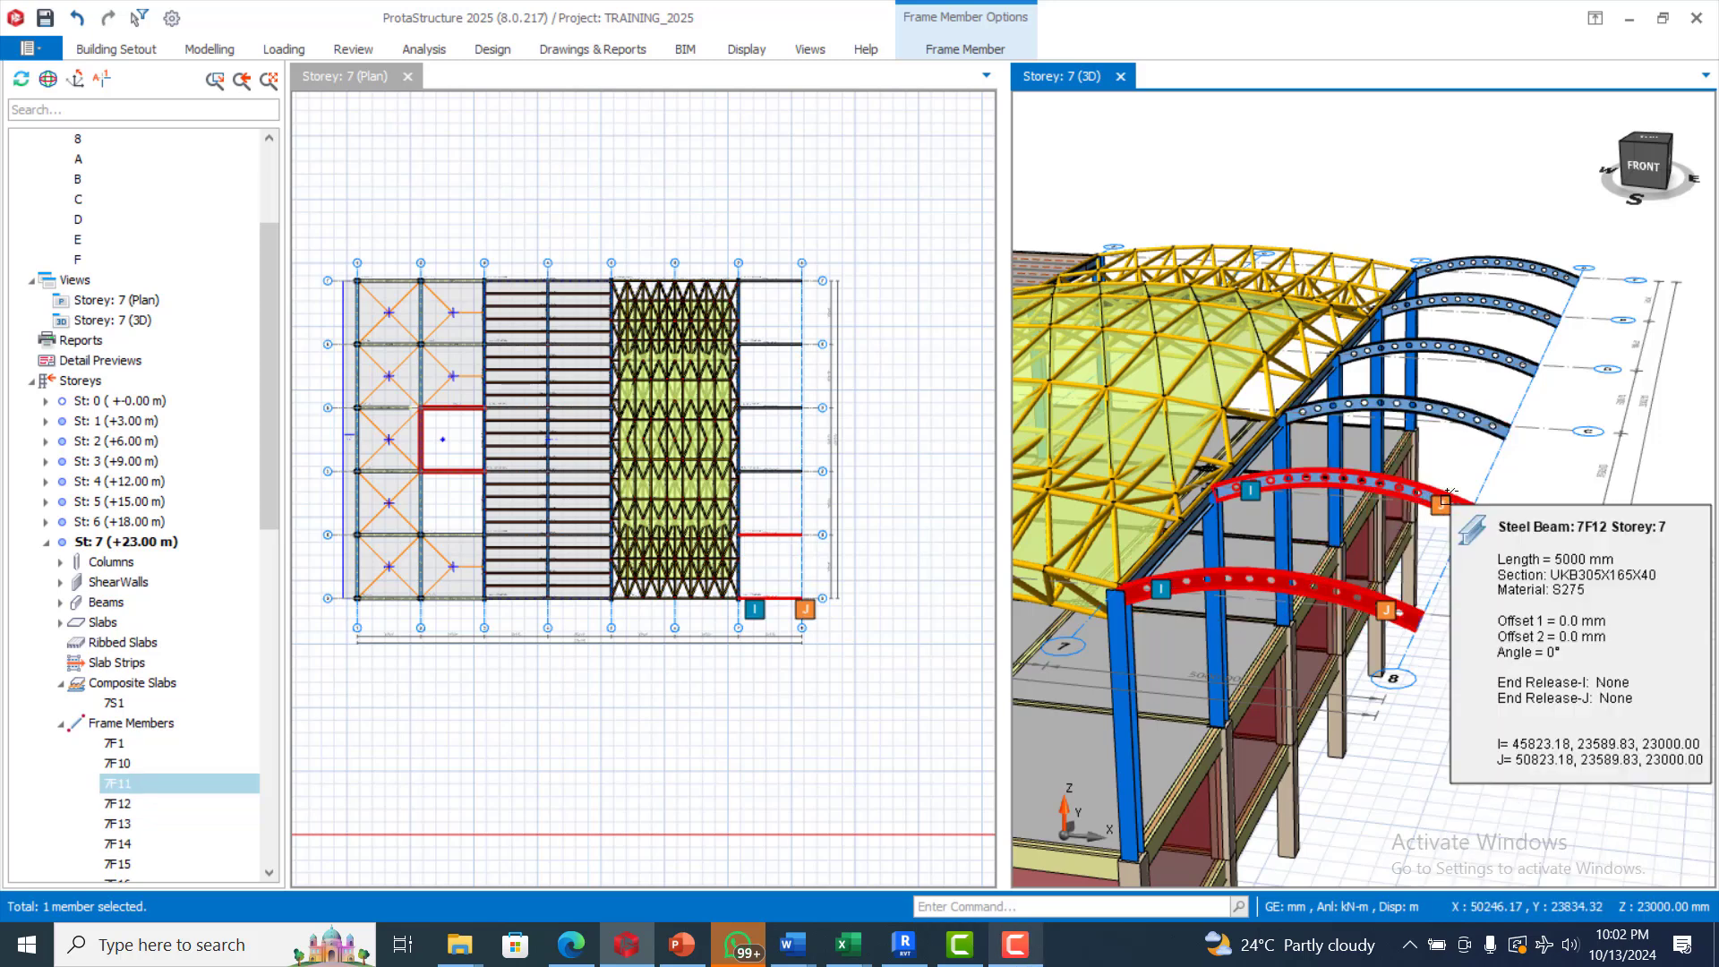
{"action": "left_click", "coordinate": [1487, 413]}
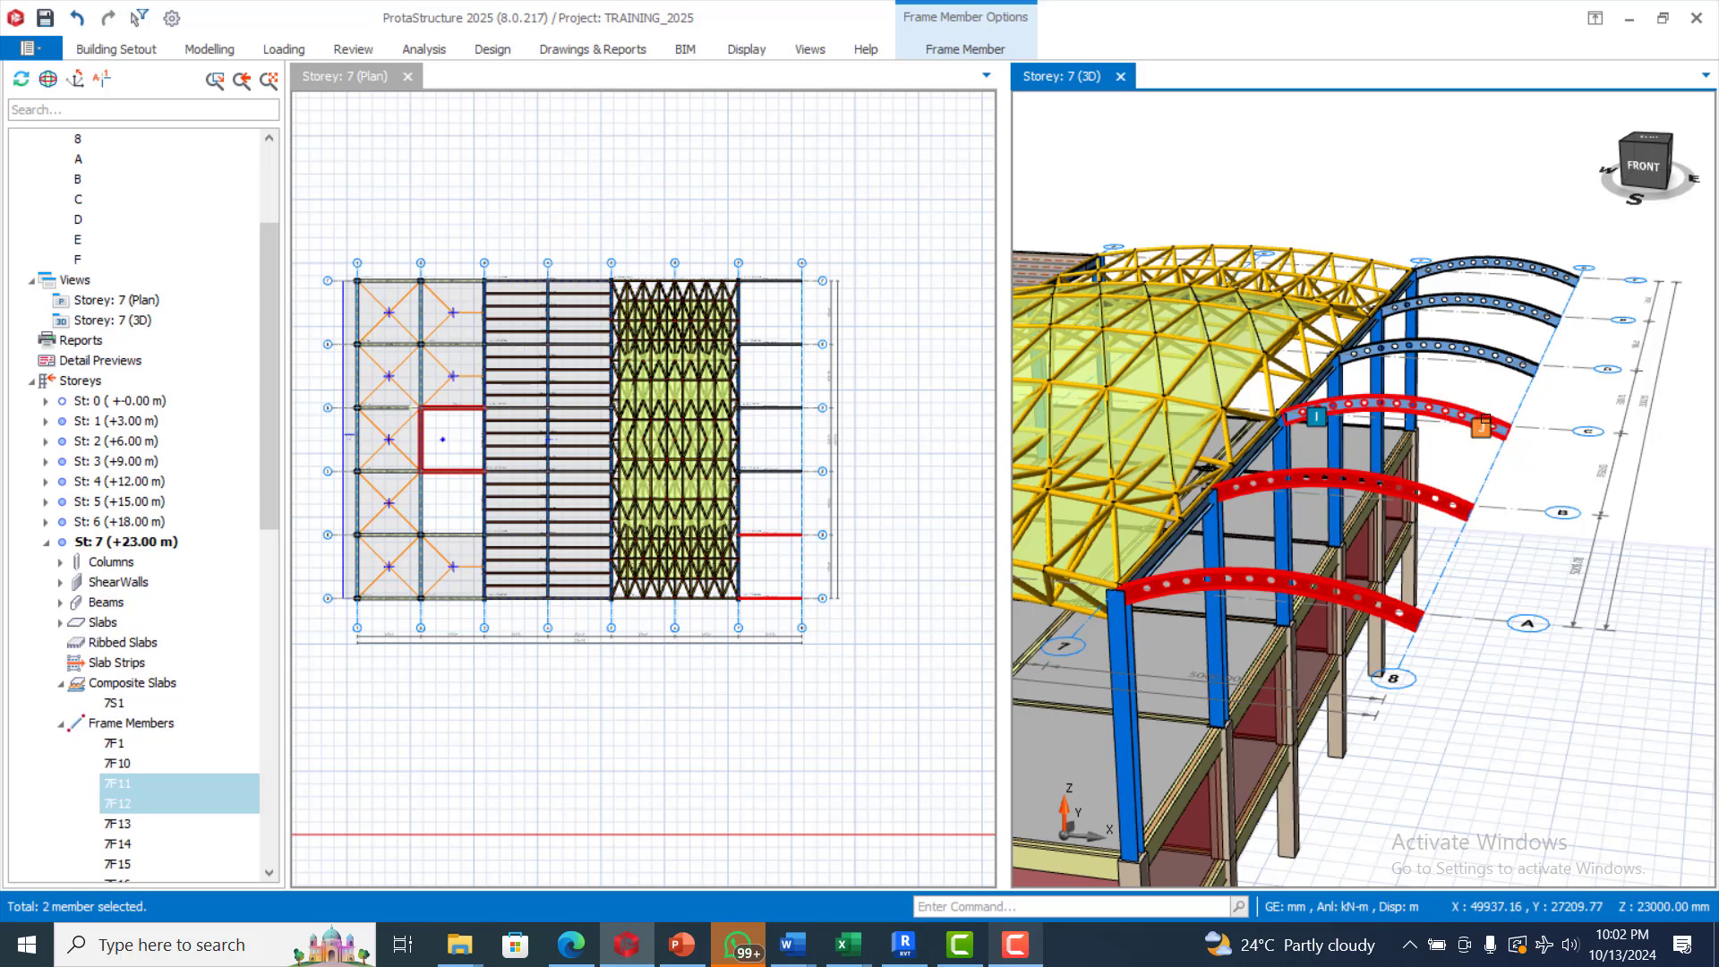
{"action": "left_click", "coordinate": [1482, 417], "text": "ctrl"}
{"action": "left_click", "coordinate": [1493, 347], "text": "ctrl"}
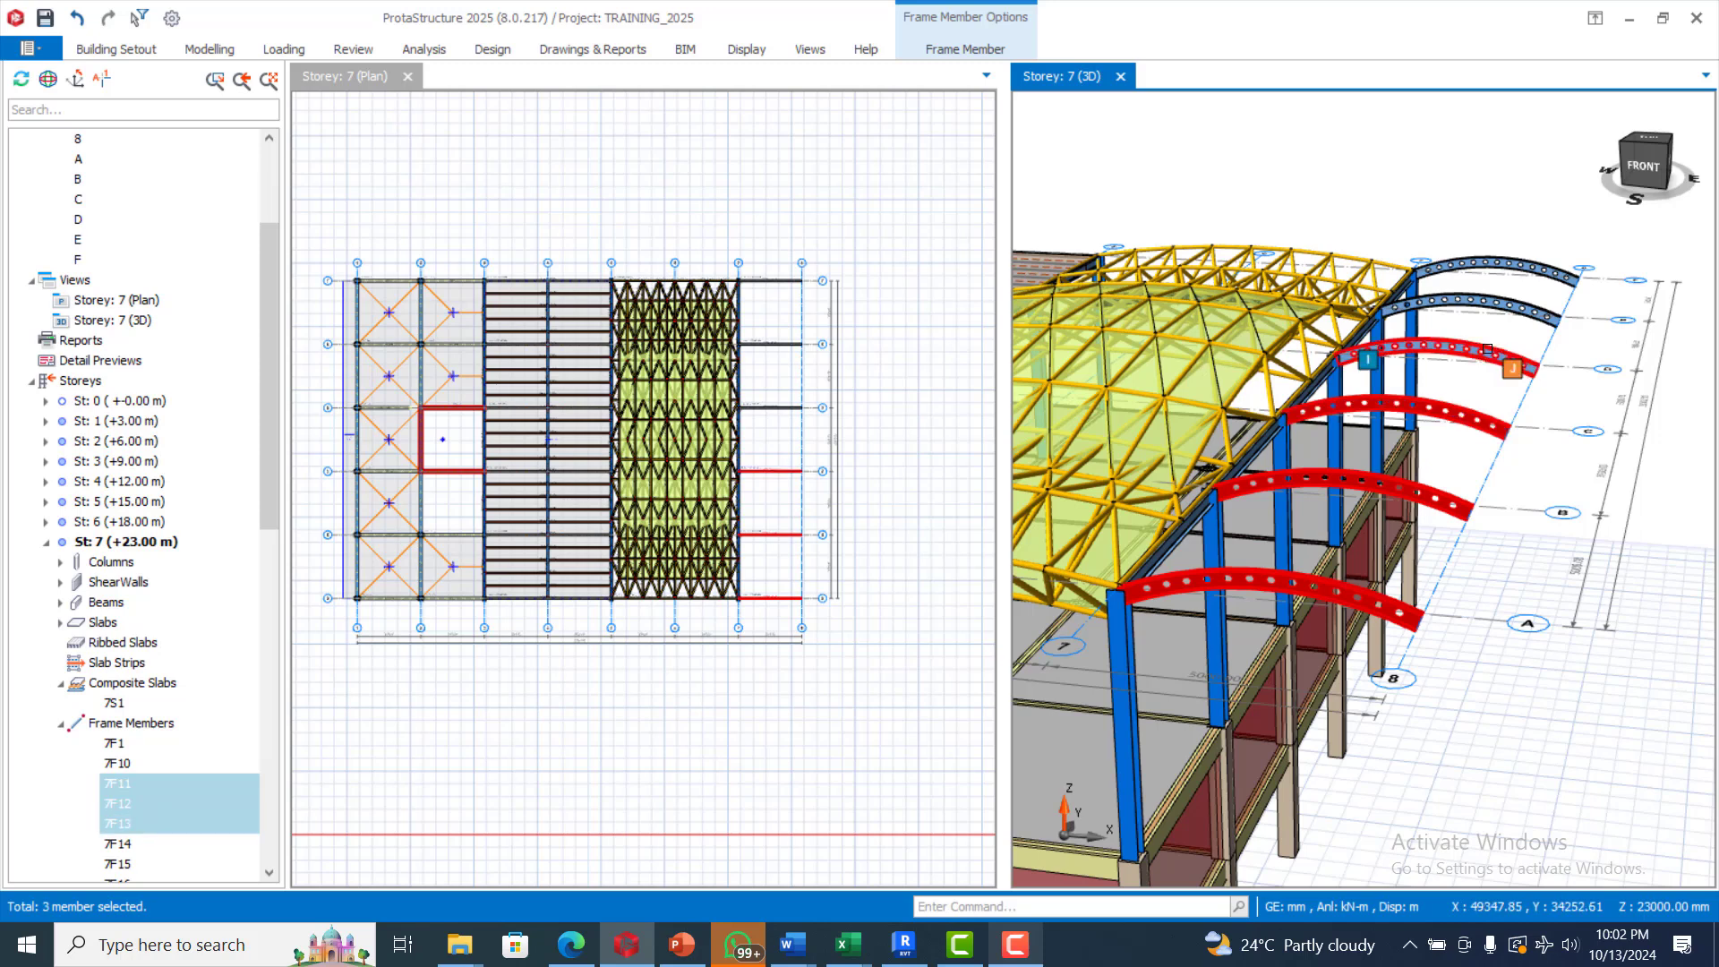
{"action": "left_click", "coordinate": [1527, 301], "text": "ctrl"}
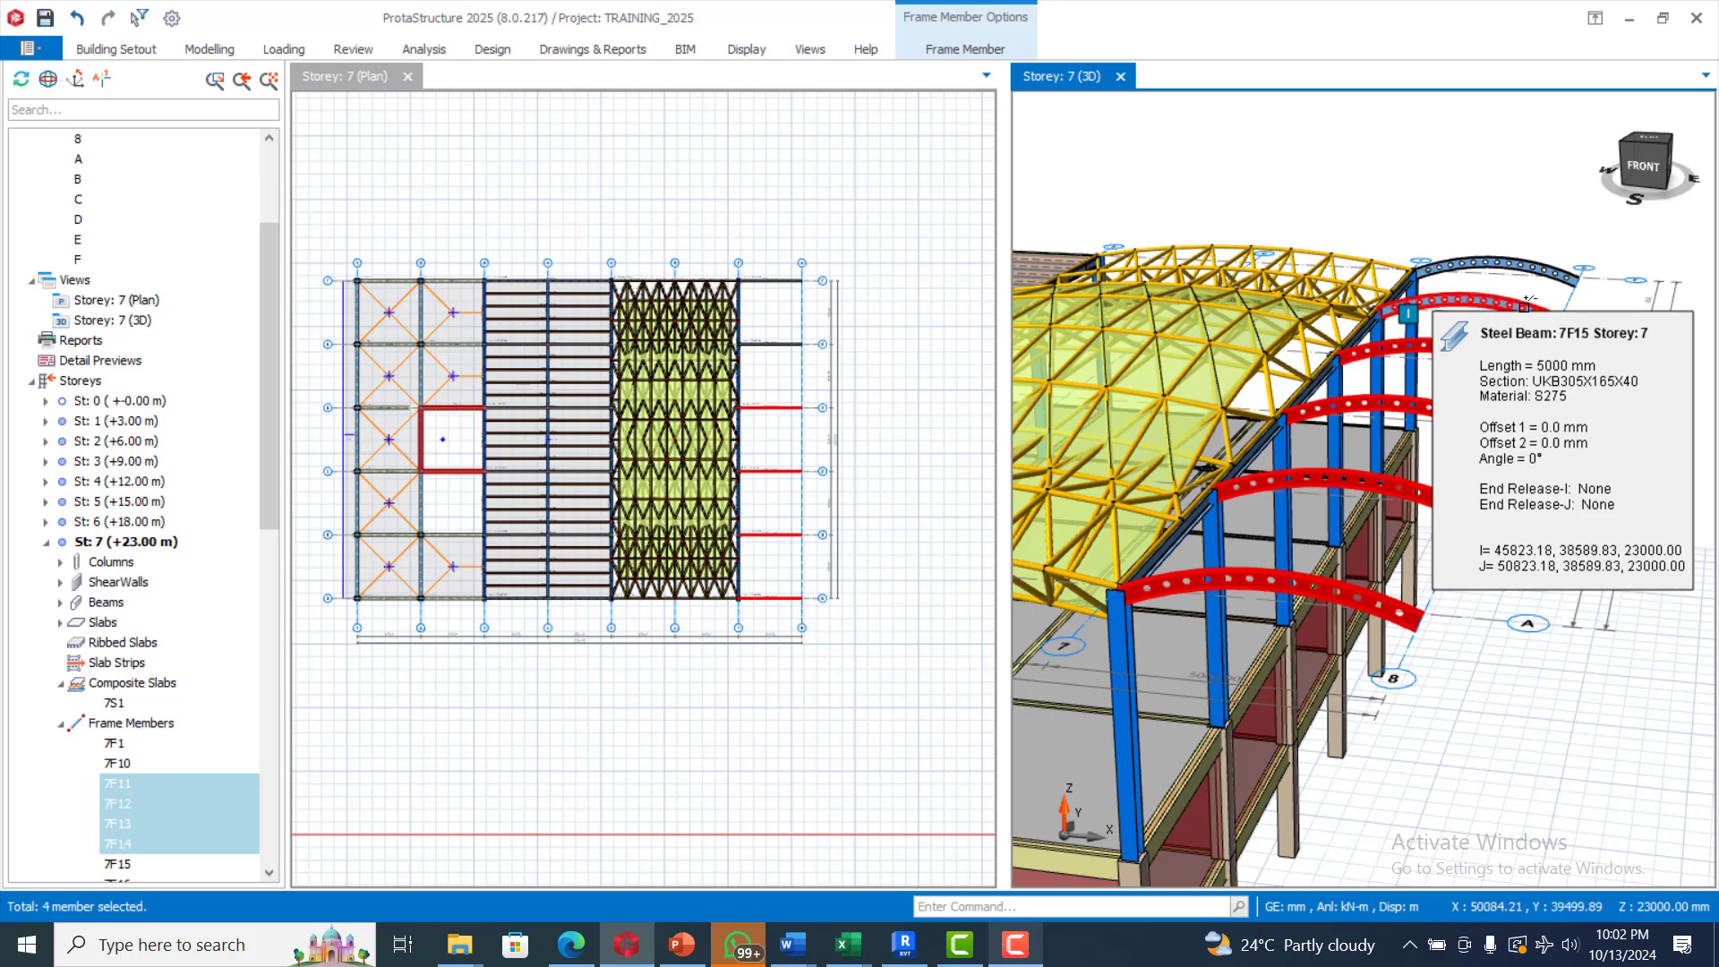
{"action": "left_click", "coordinate": [1522, 259], "text": "ctrl"}
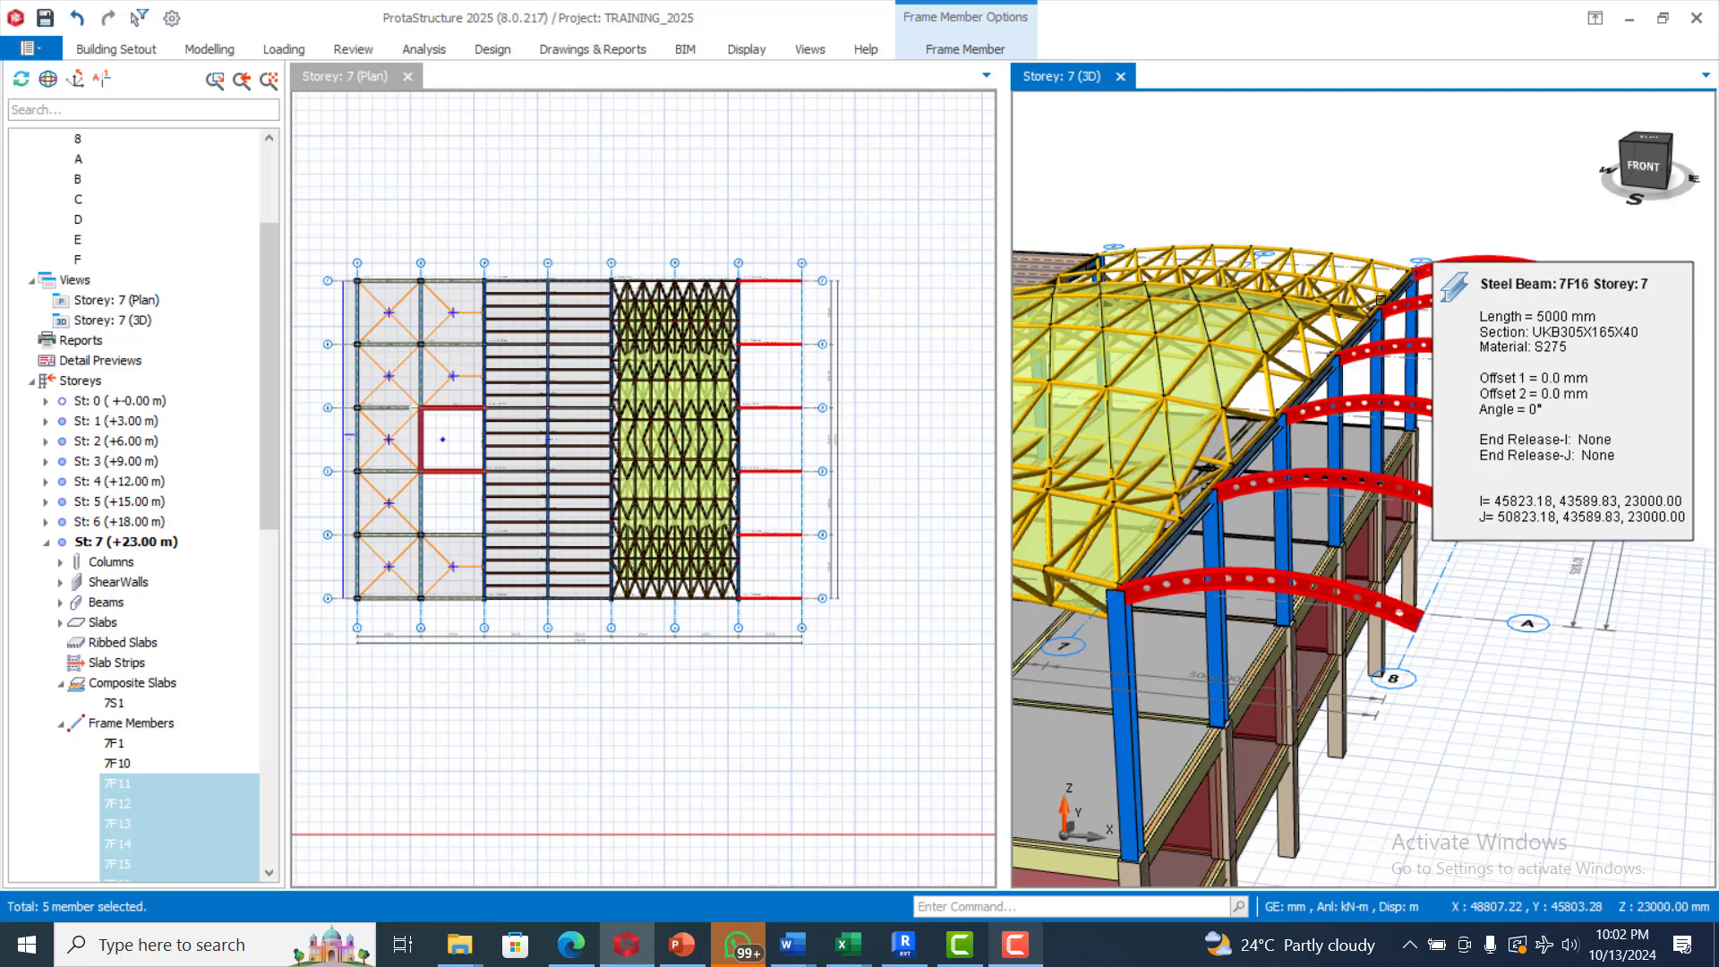
{"action": "left_click", "coordinate": [1538, 299]}
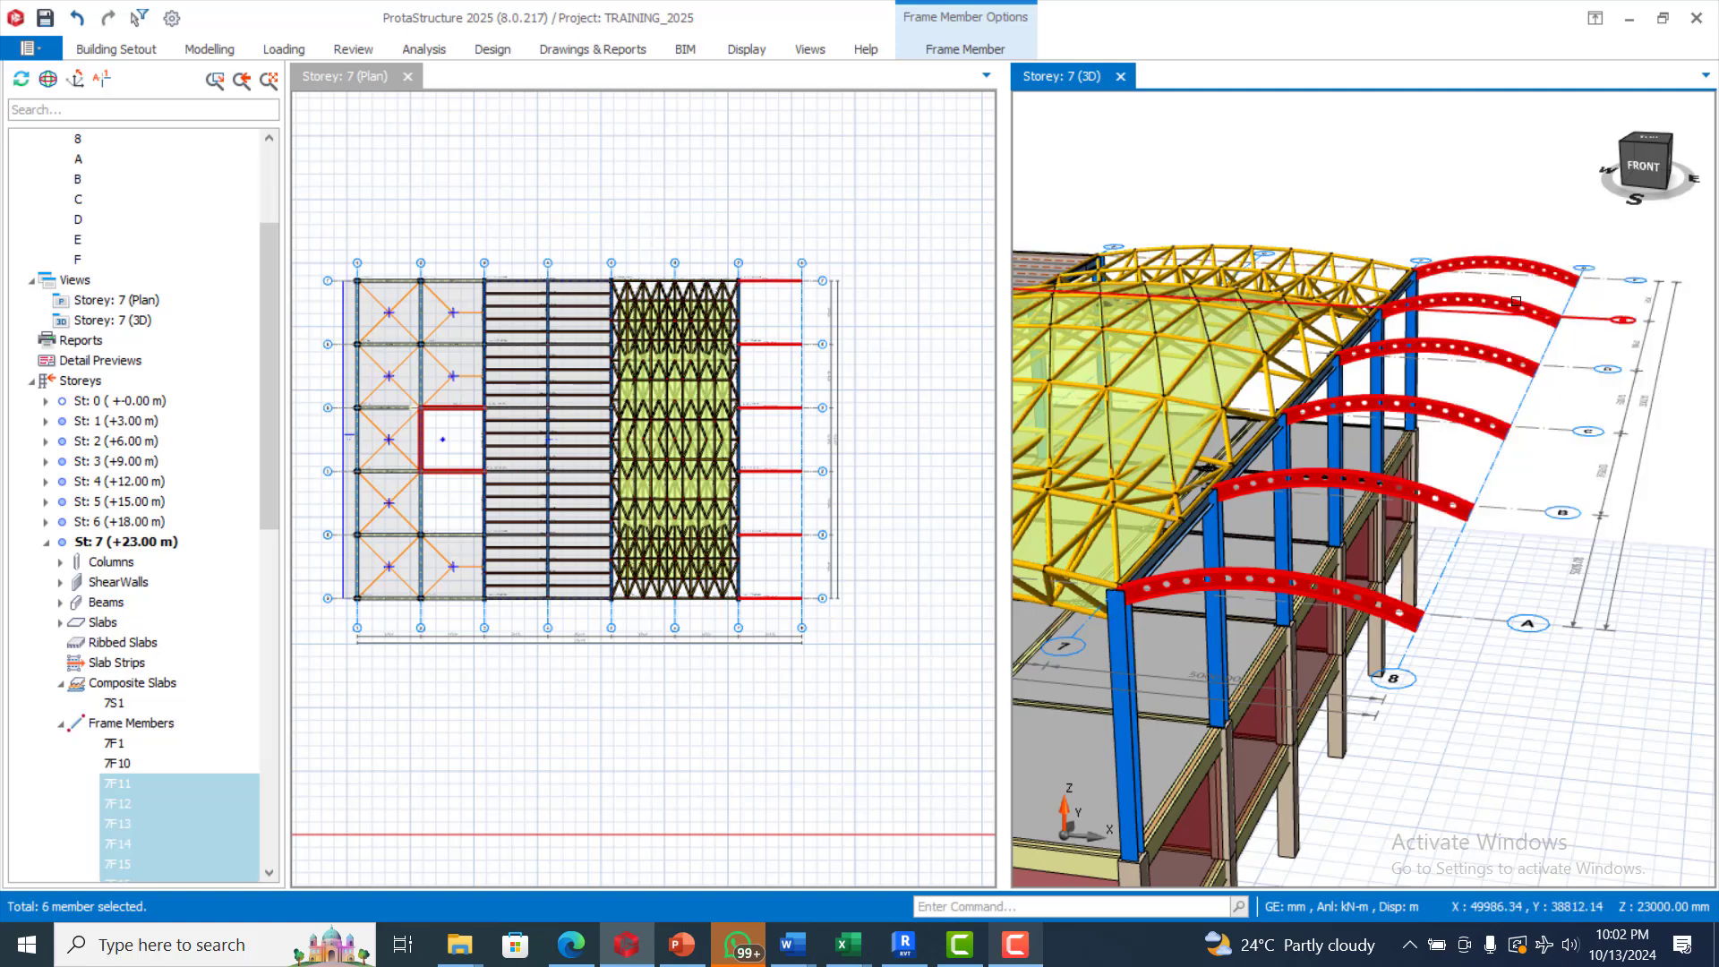
{"action": "right_click", "coordinate": [1541, 234]}
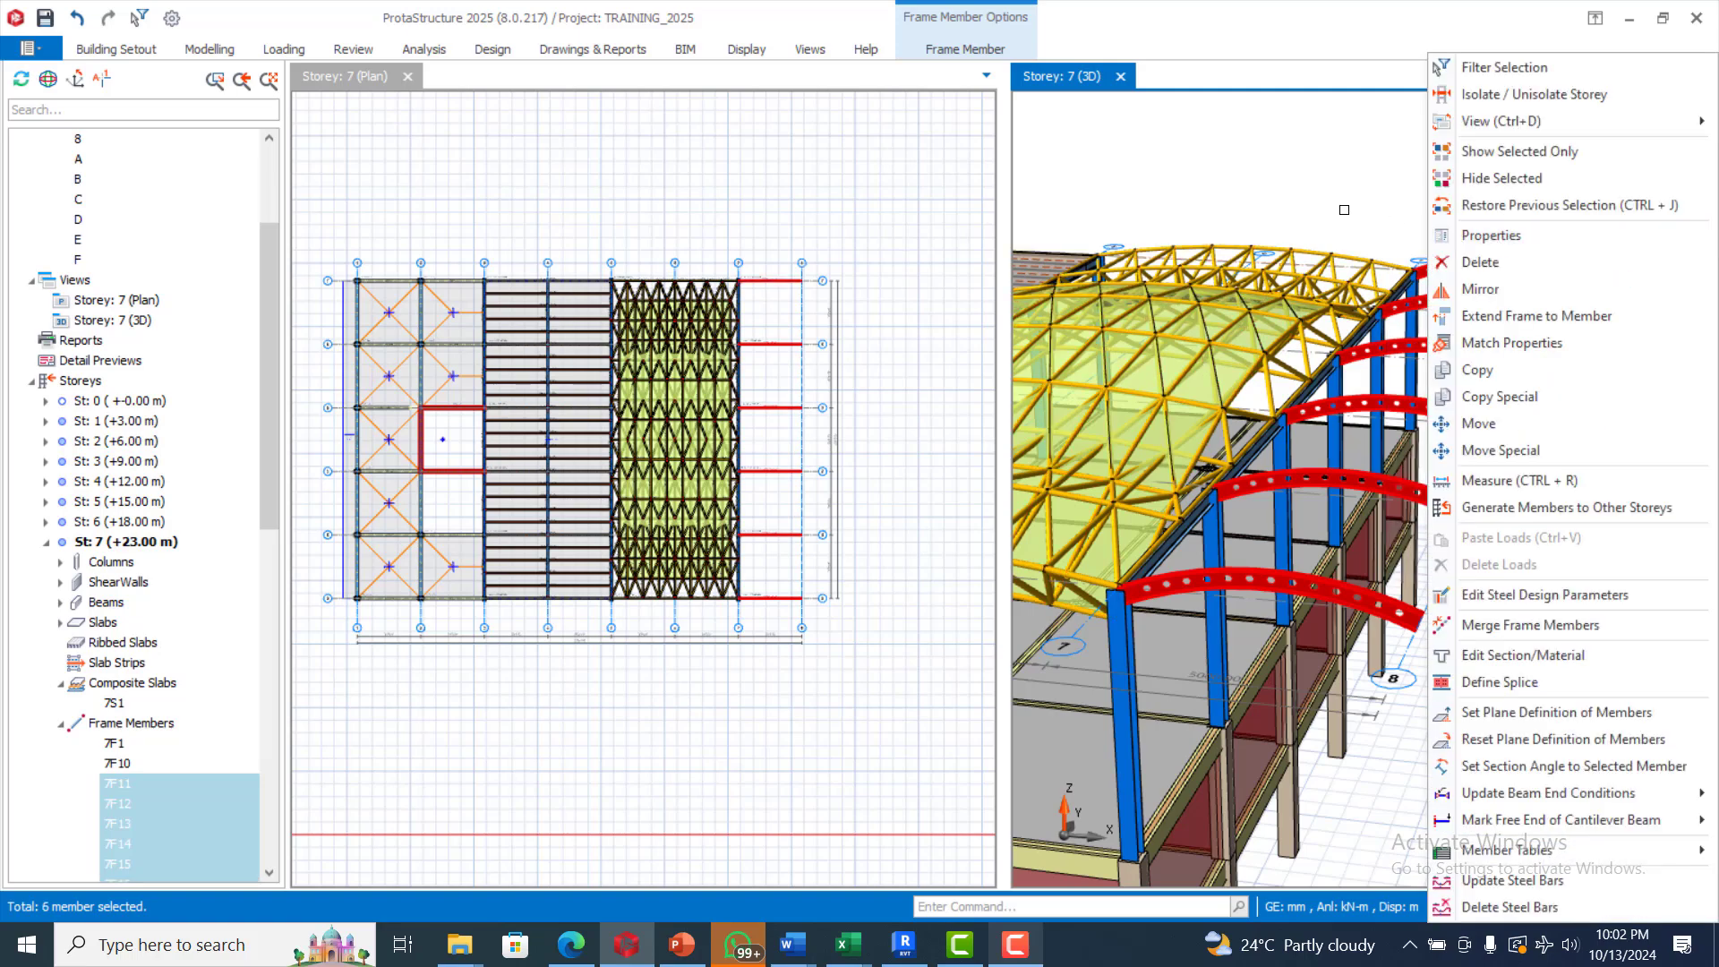
{"action": "left_click", "coordinate": [1397, 194]}
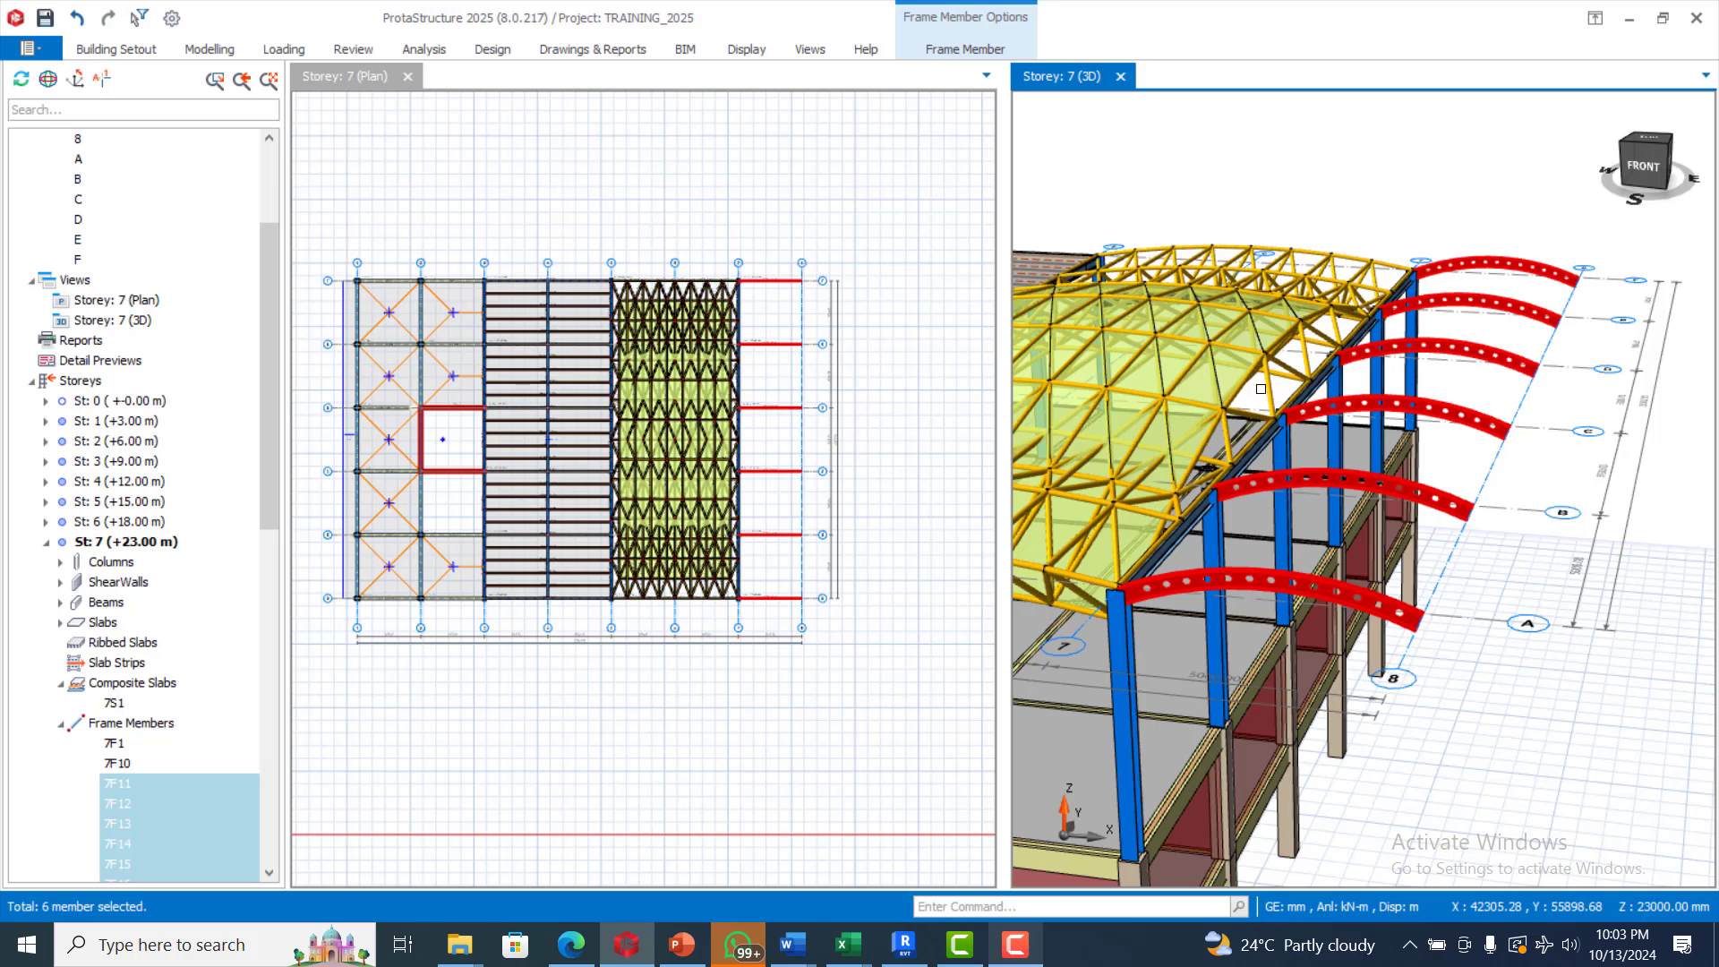
{"action": "key", "text": "Escape"}
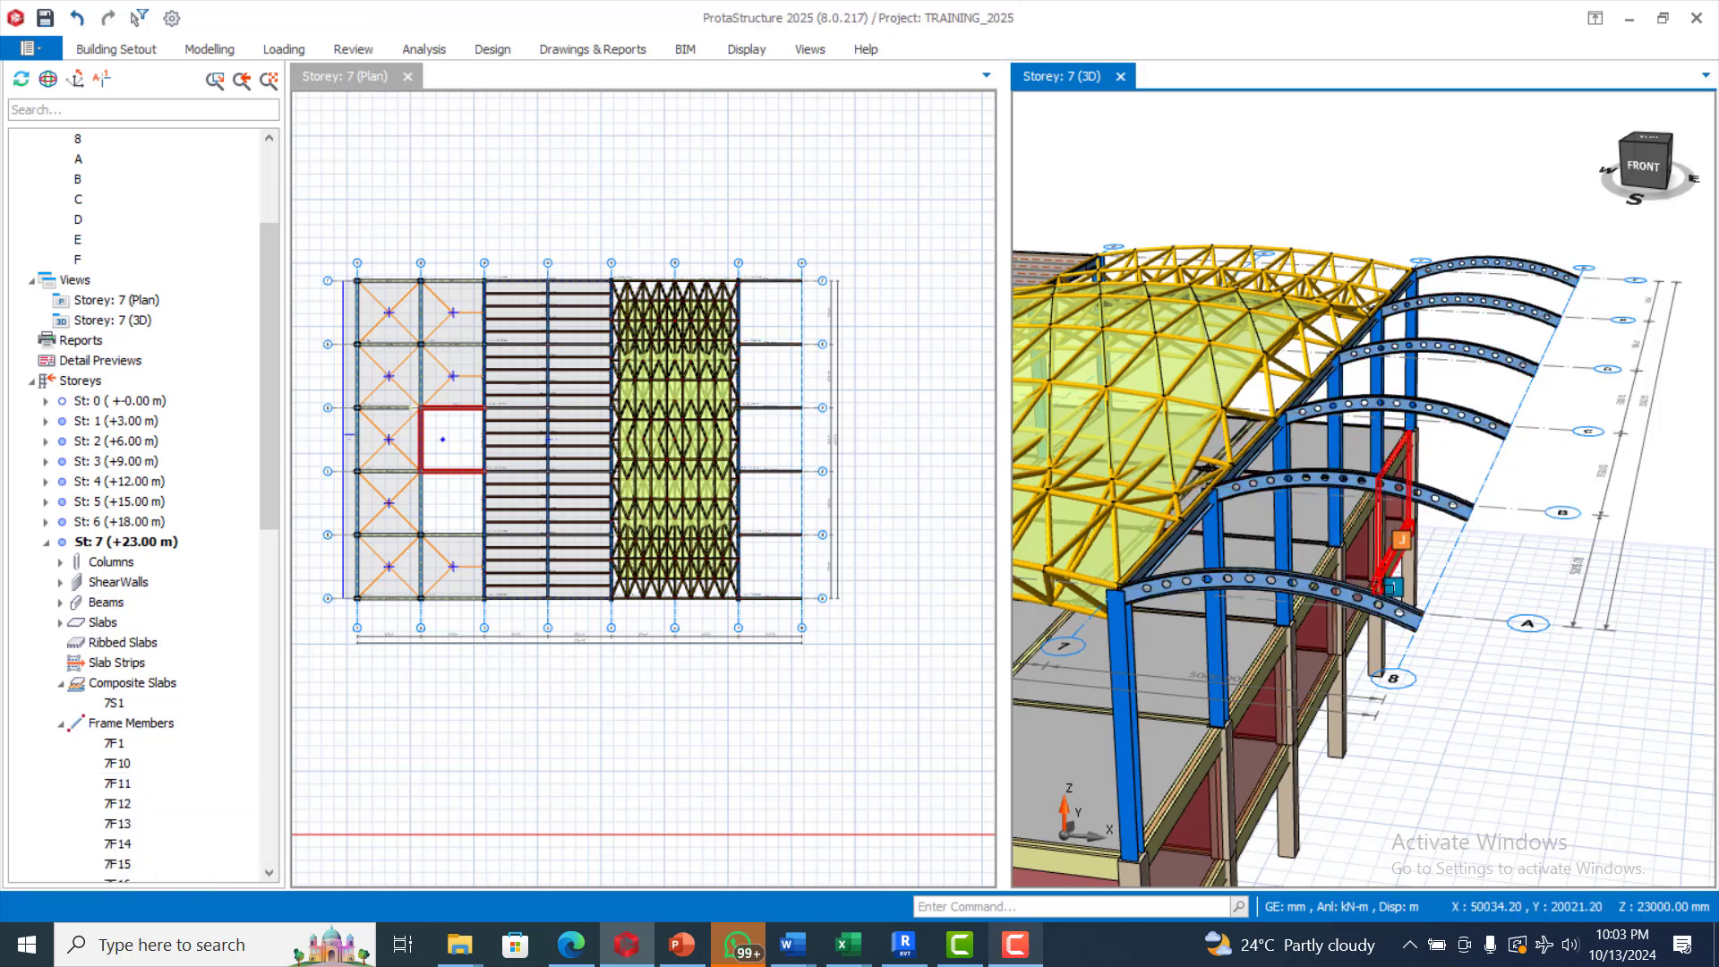
Set up a purlin using two members, picking the curved beams on axes A and B
{"action": "mouse_move", "coordinate": [1386, 611]}
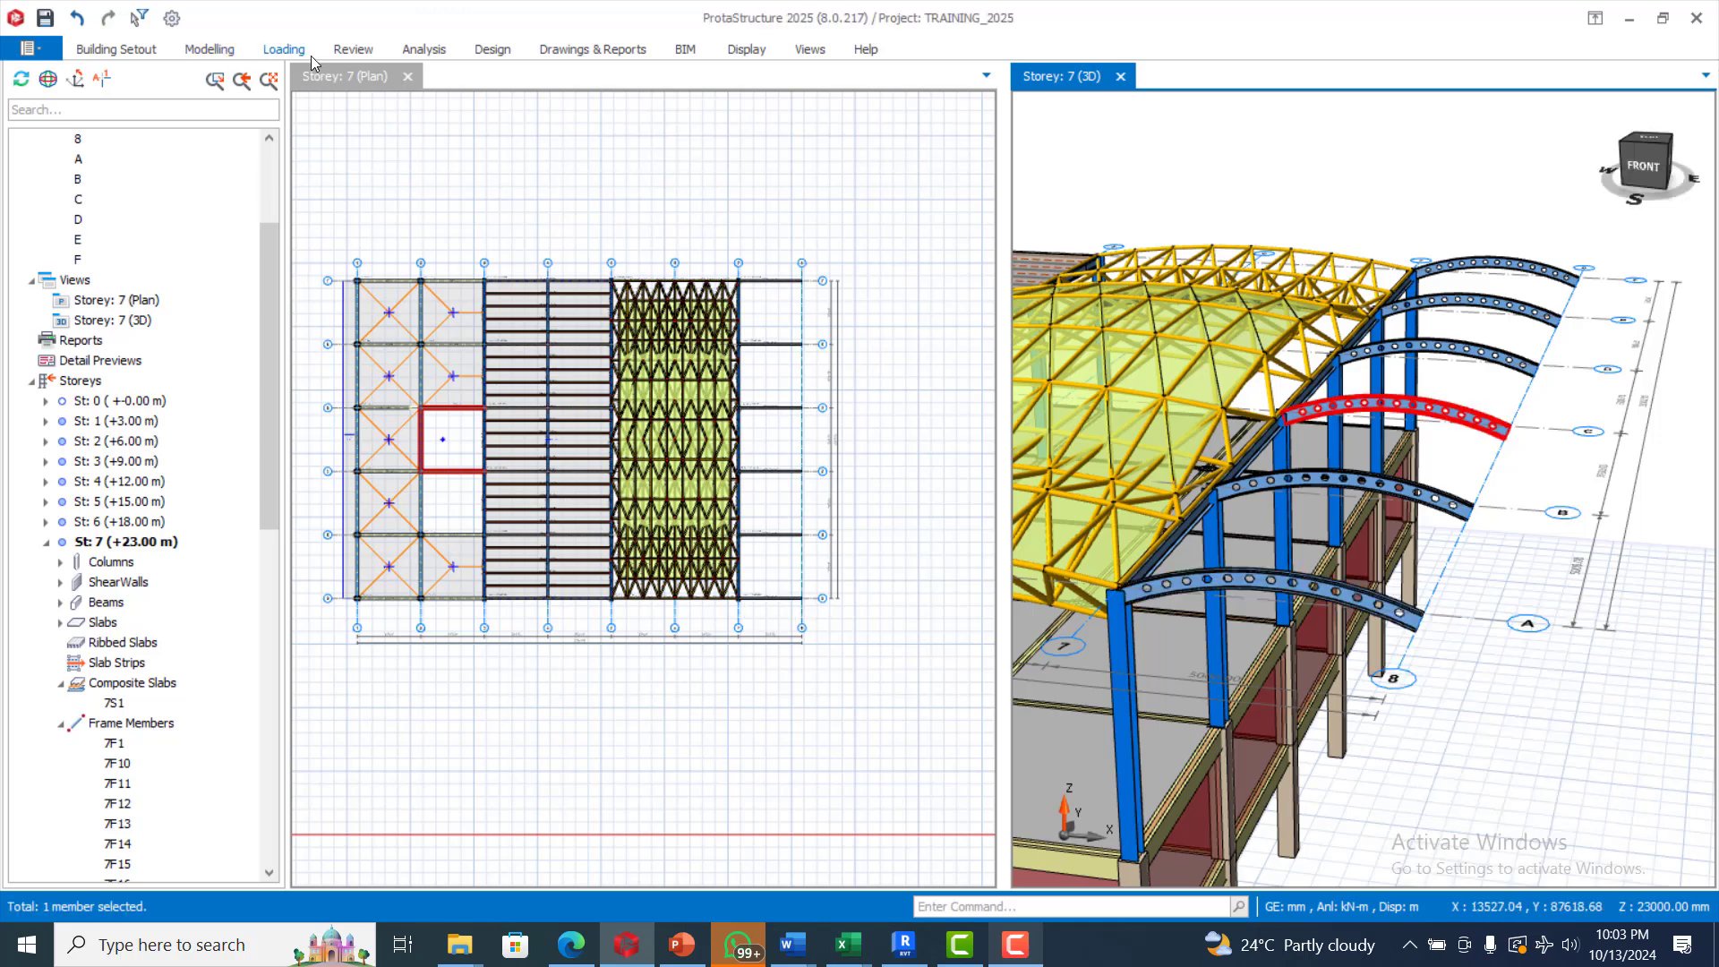
{"action": "left_click", "coordinate": [209, 50]}
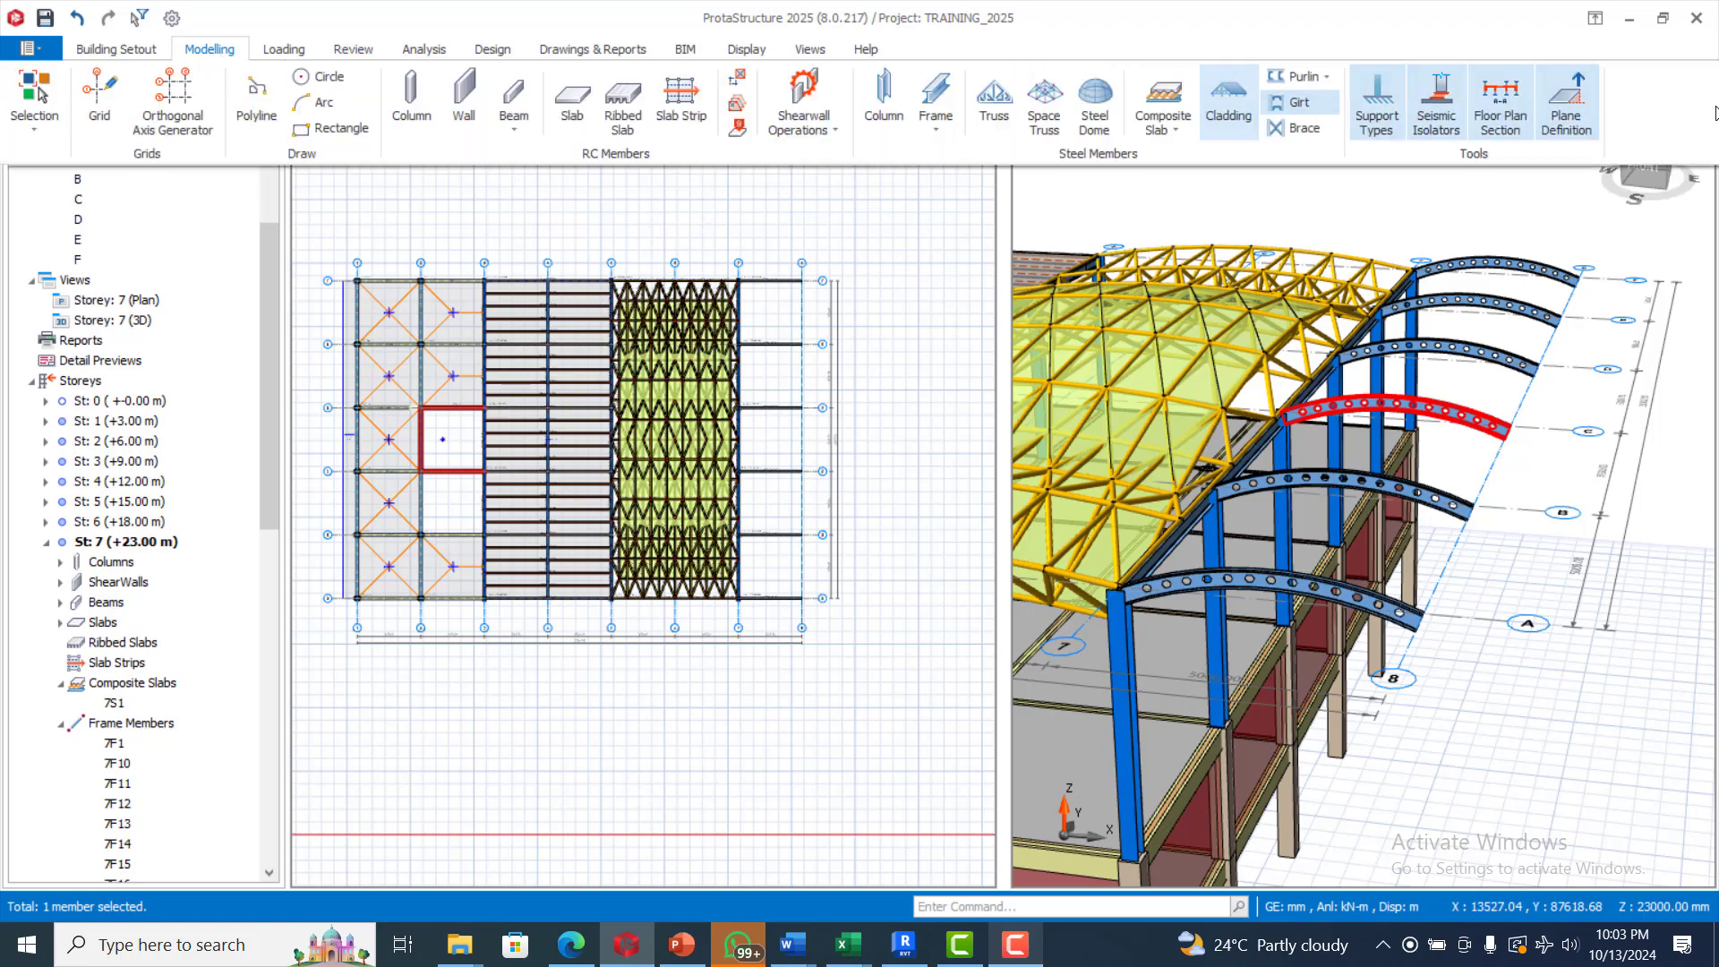
{"action": "left_click", "coordinate": [1314, 77]}
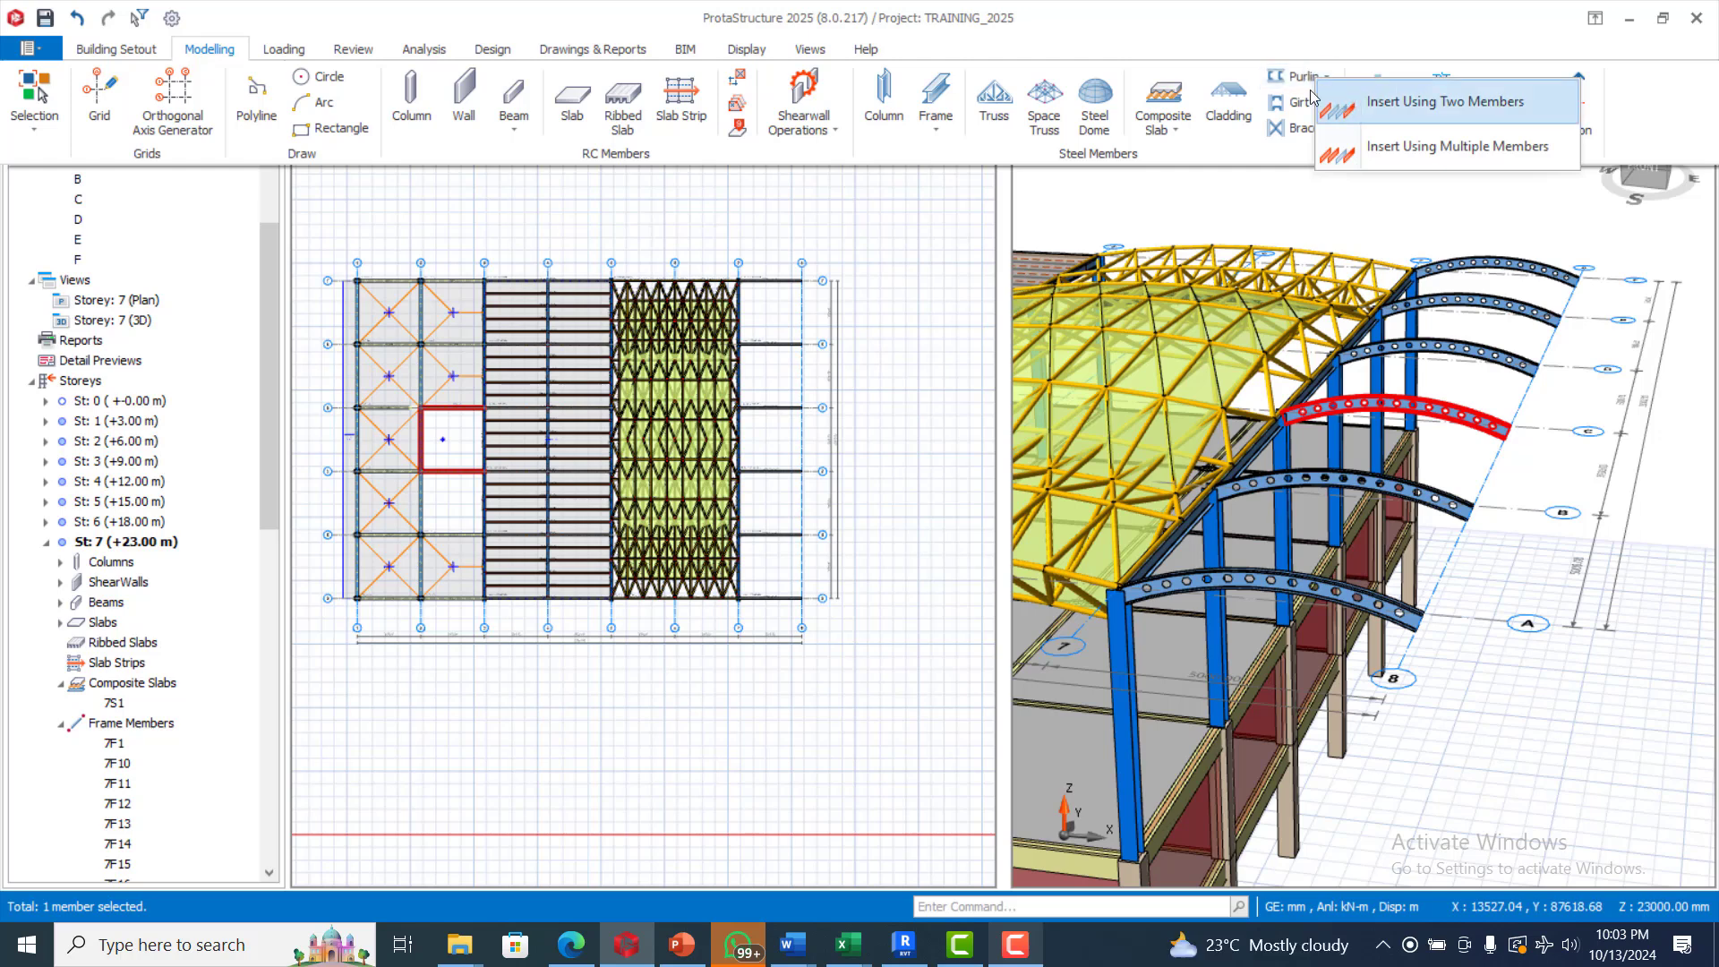
{"action": "left_click", "coordinate": [1286, 85]}
{"action": "left_click", "coordinate": [1295, 73]}
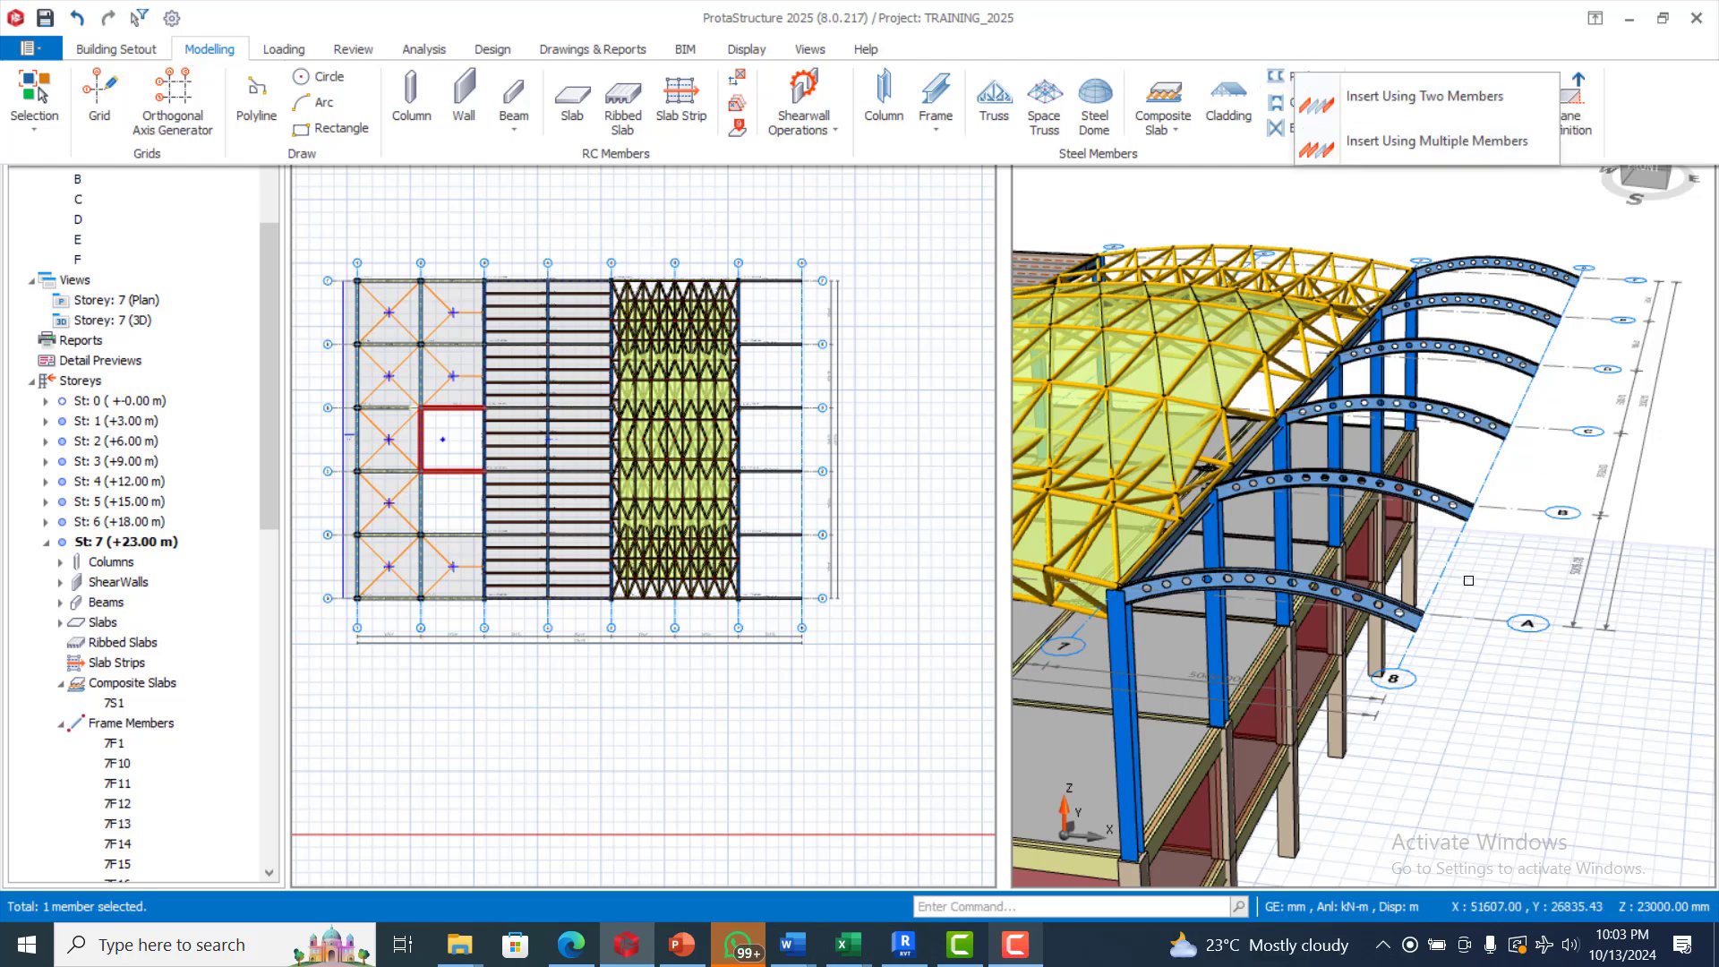
{"action": "left_click", "coordinate": [1384, 608]}
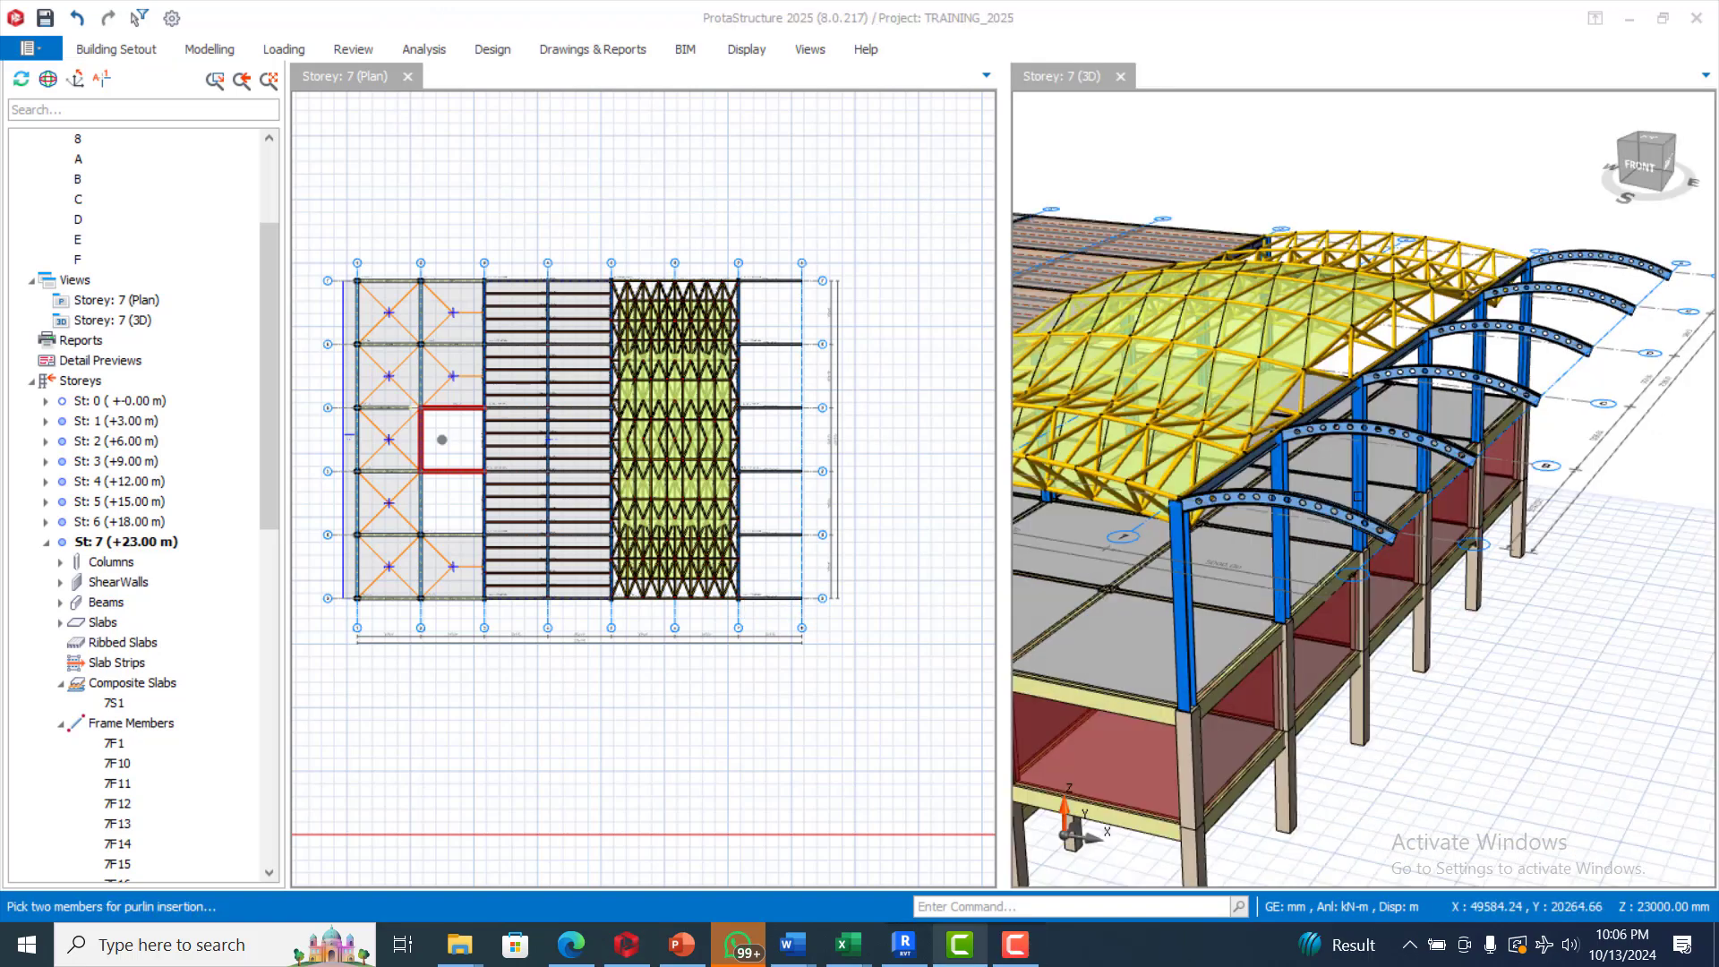
{"action": "left_click", "coordinate": [1321, 508]}
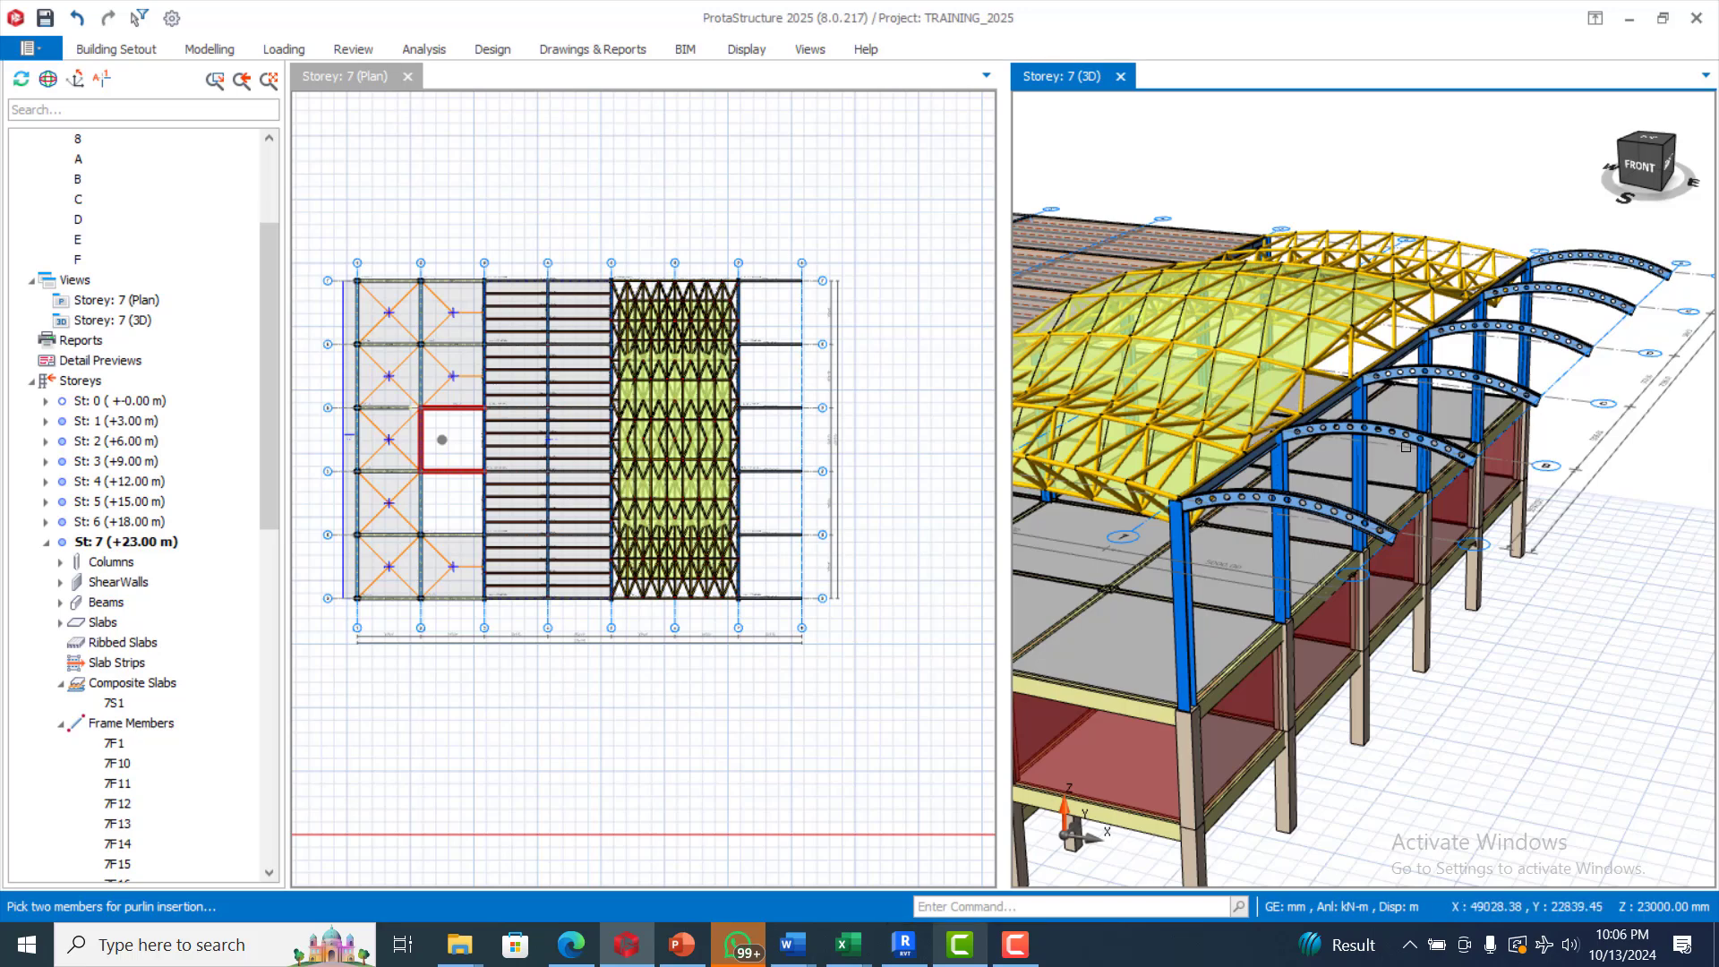
{"action": "left_click", "coordinate": [1376, 204]}
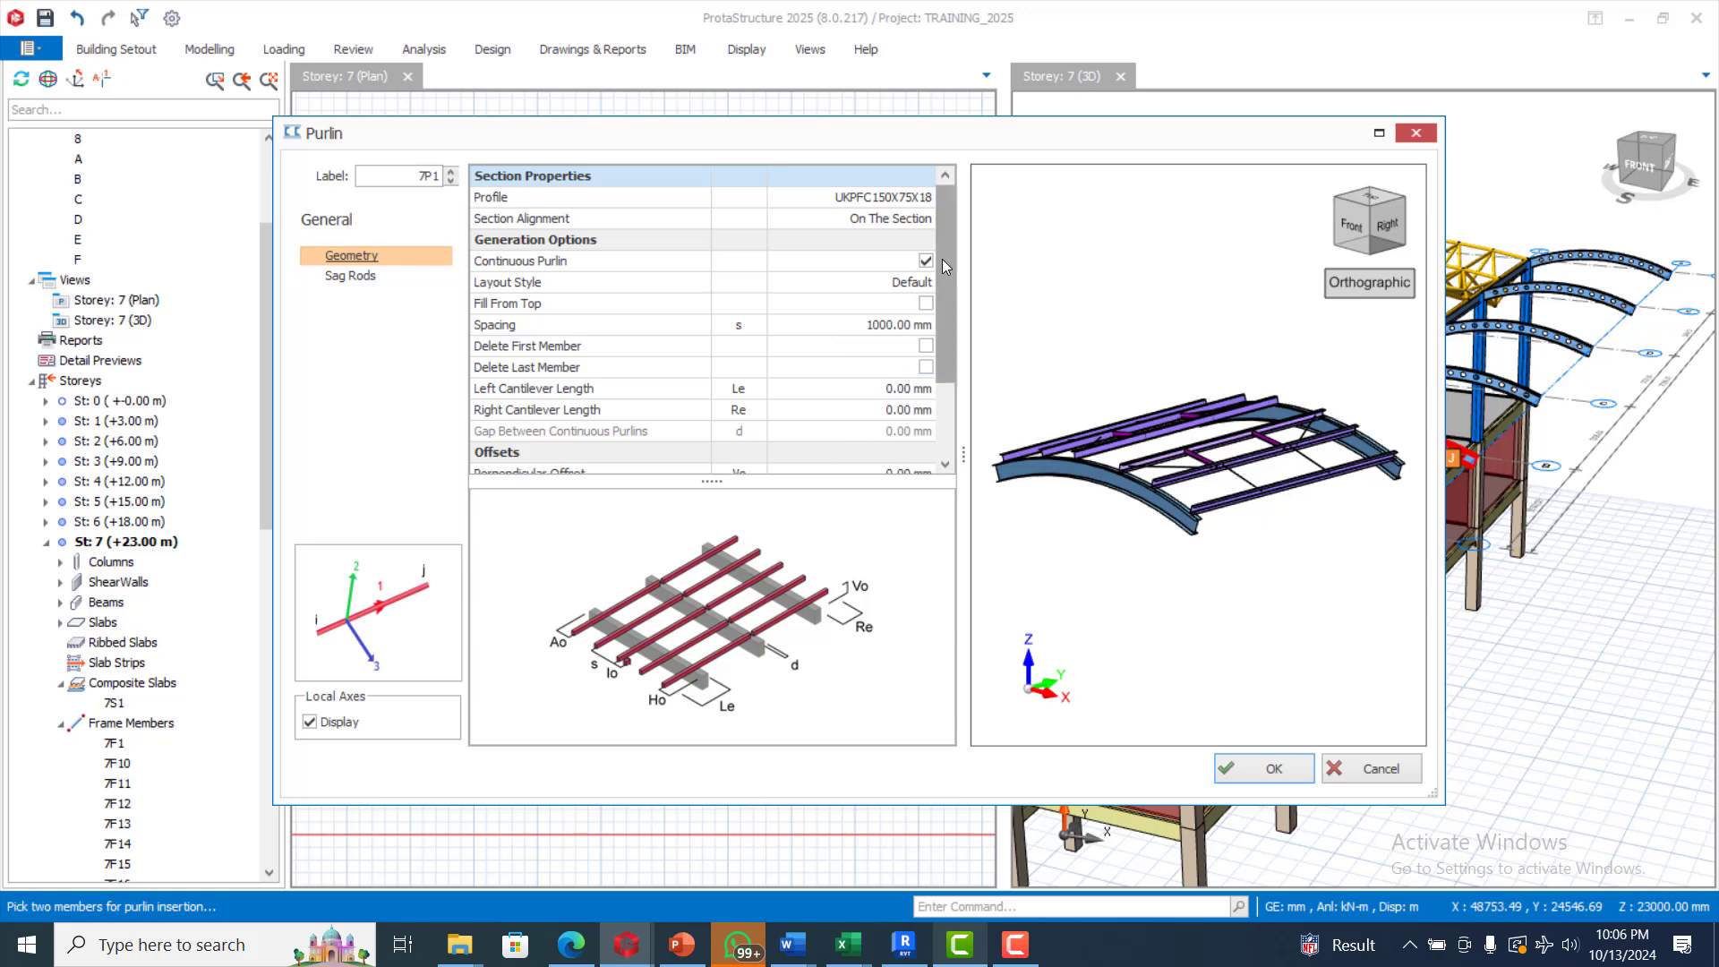
Review the geometry and sag rod settings of the purlin between axes A and B and accept them
{"action": "left_click_drag", "start_coordinate": [942, 259], "coordinate": [945, 206]}
{"action": "left_click", "coordinate": [359, 278]}
{"action": "left_click", "coordinate": [369, 259]}
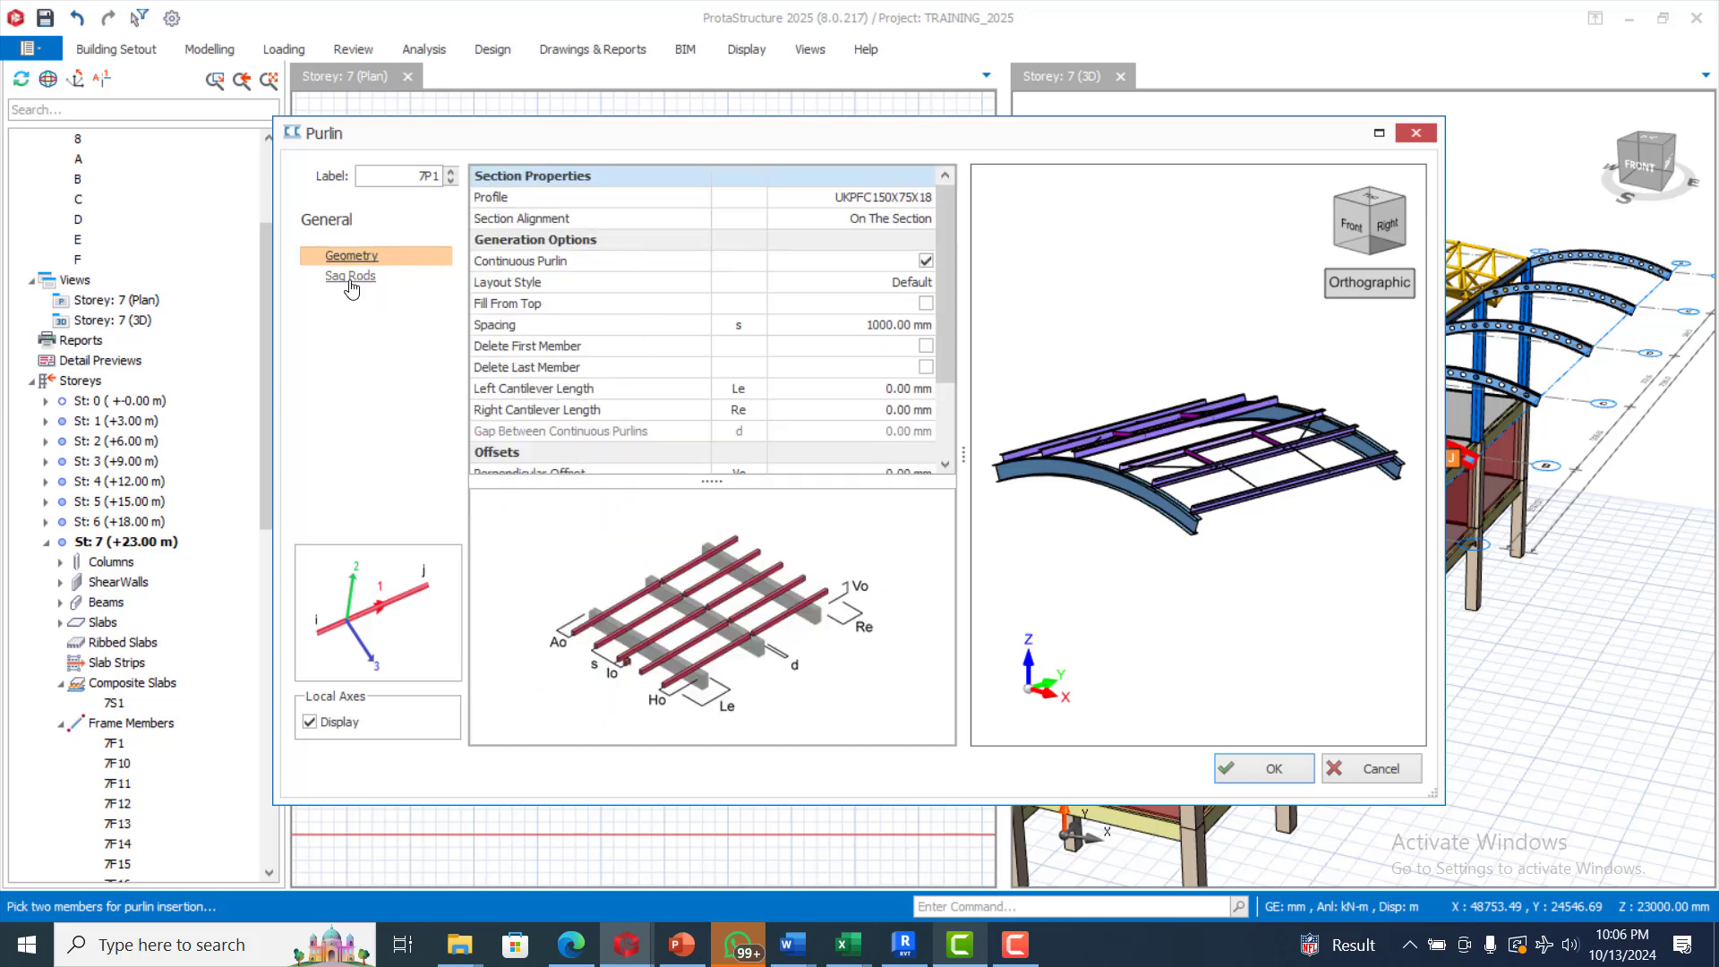
{"action": "left_click", "coordinate": [351, 285]}
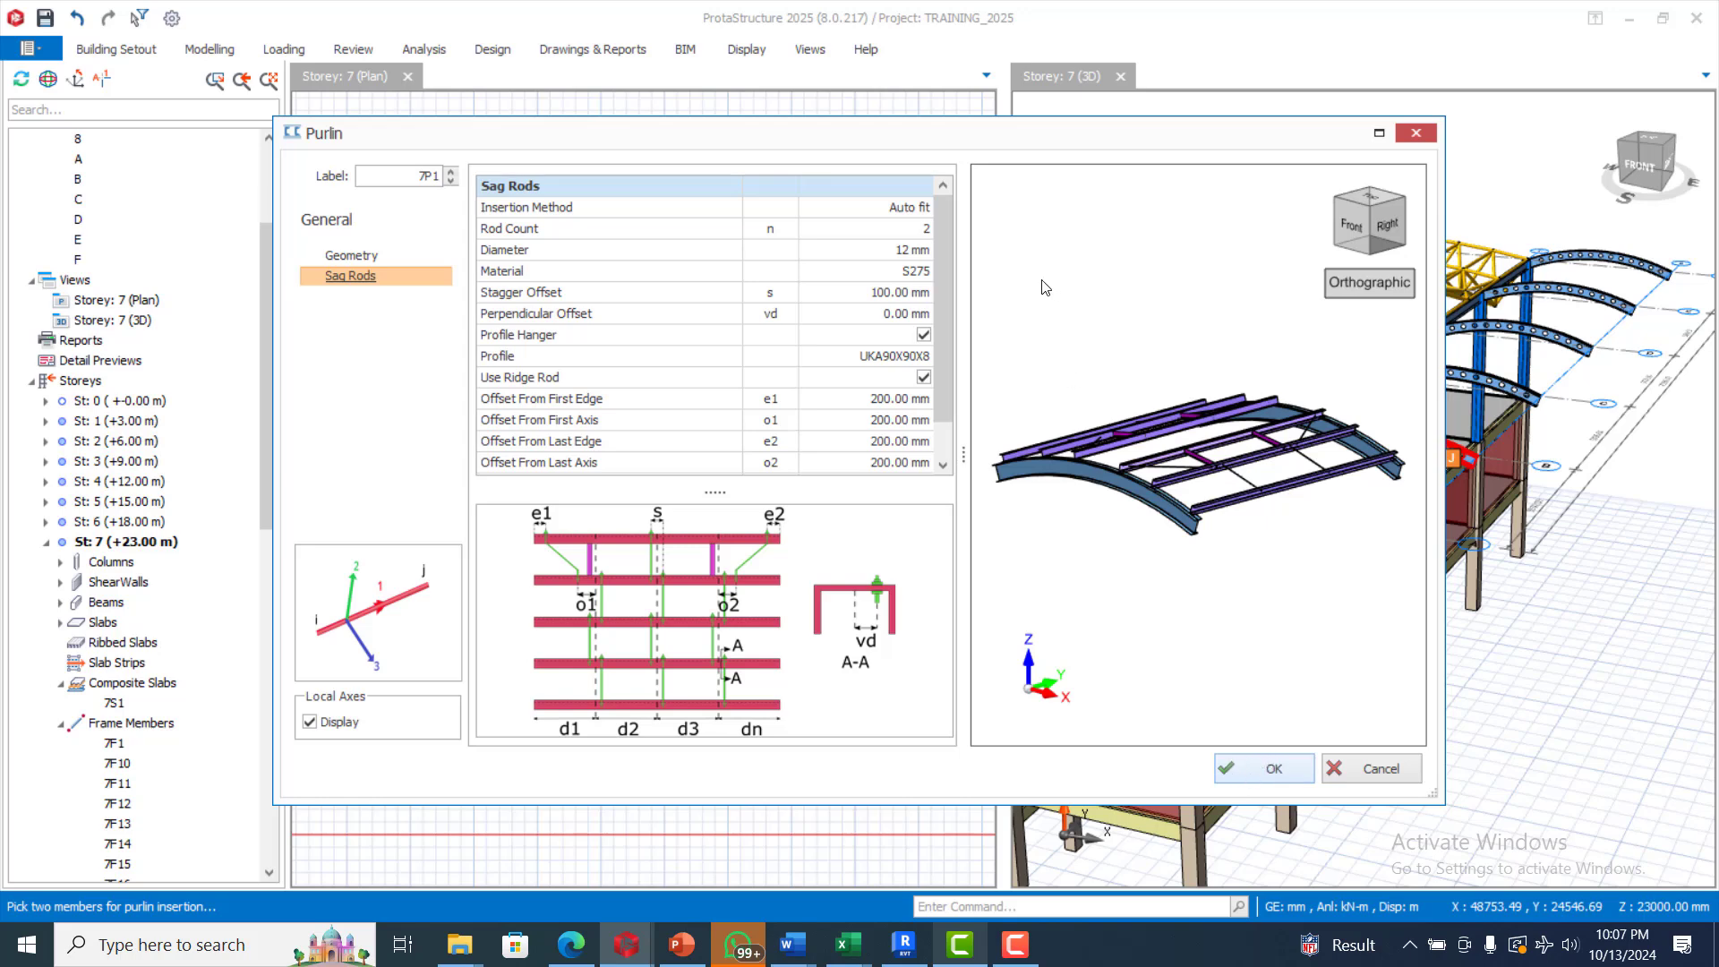
{"action": "left_click", "coordinate": [1275, 767]}
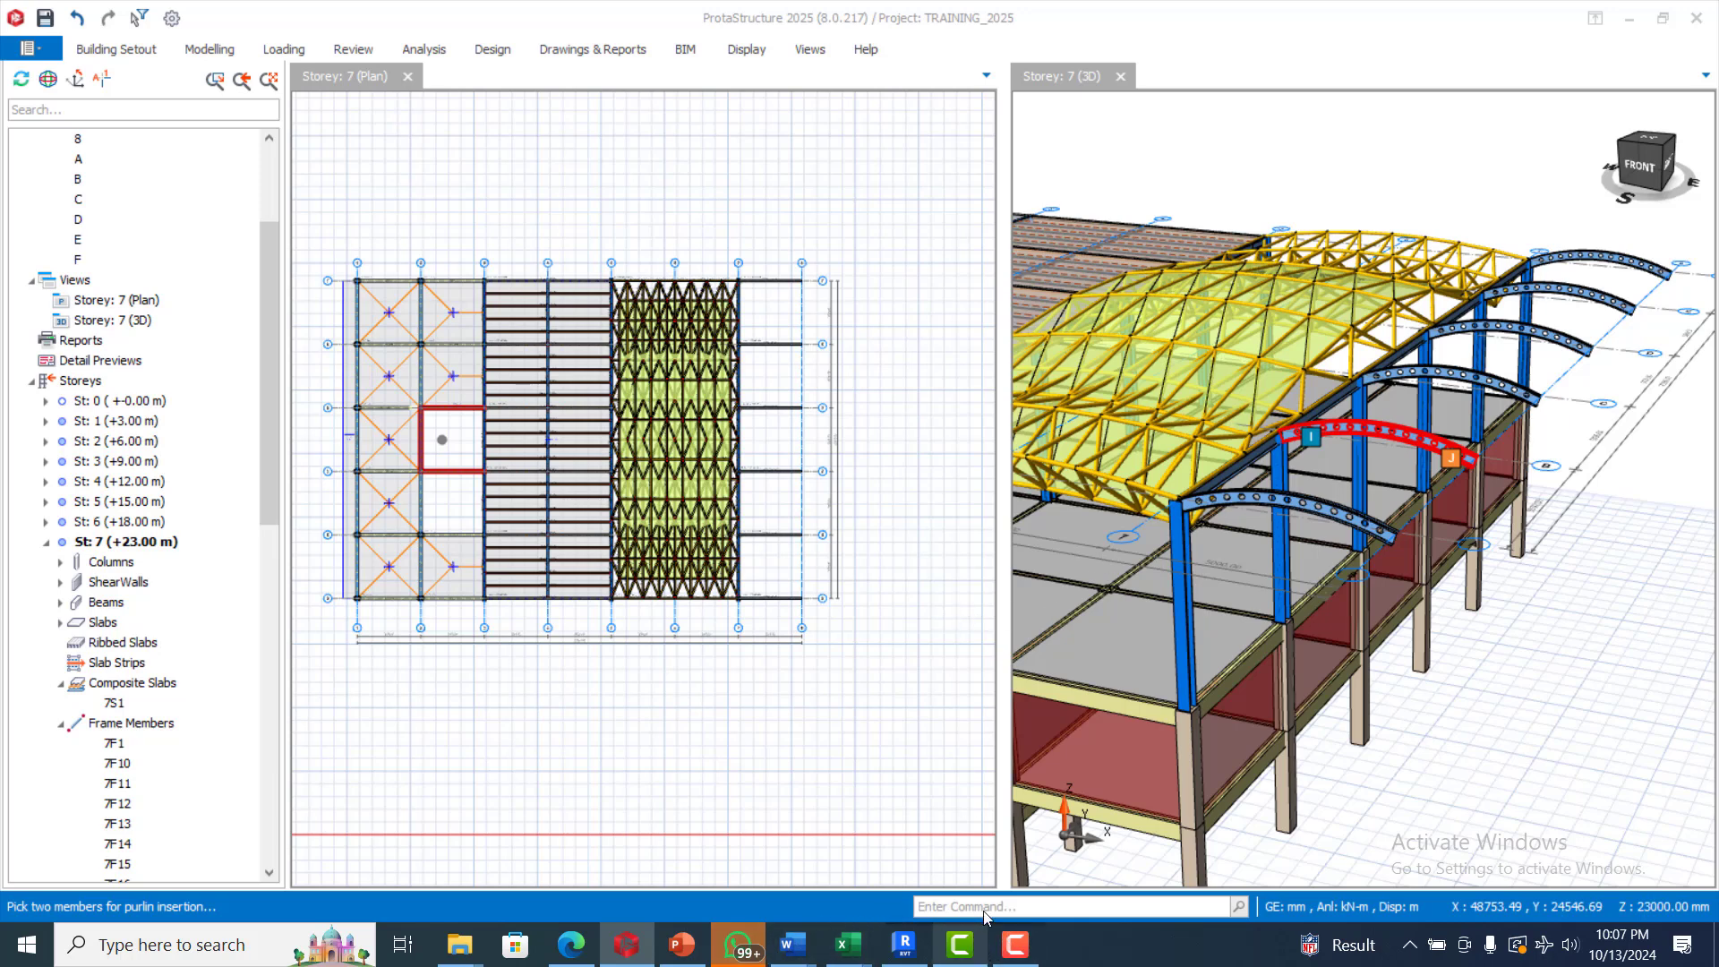
{"action": "left_click", "coordinate": [1014, 947]}
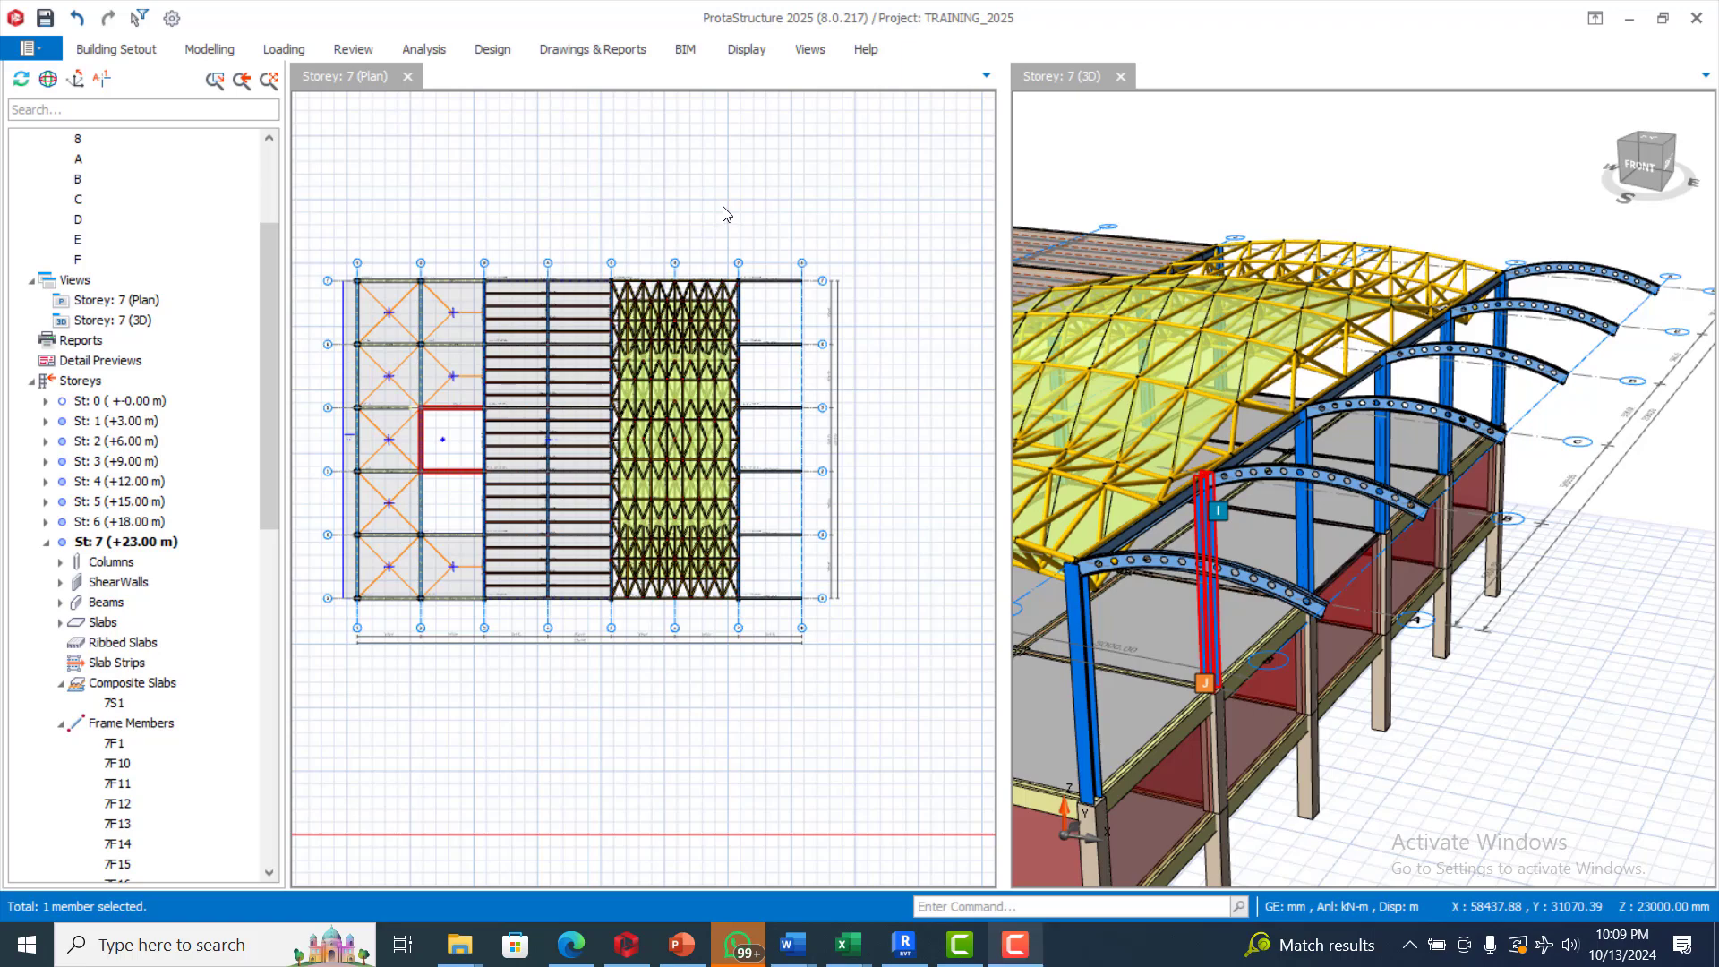
Insert continuous UKPFC150X75X18 purlins at 1000 mm spacing using two members, spanning from the axis A curved beam to the axis F curved beam
{"action": "left_click", "coordinate": [235, 54]}
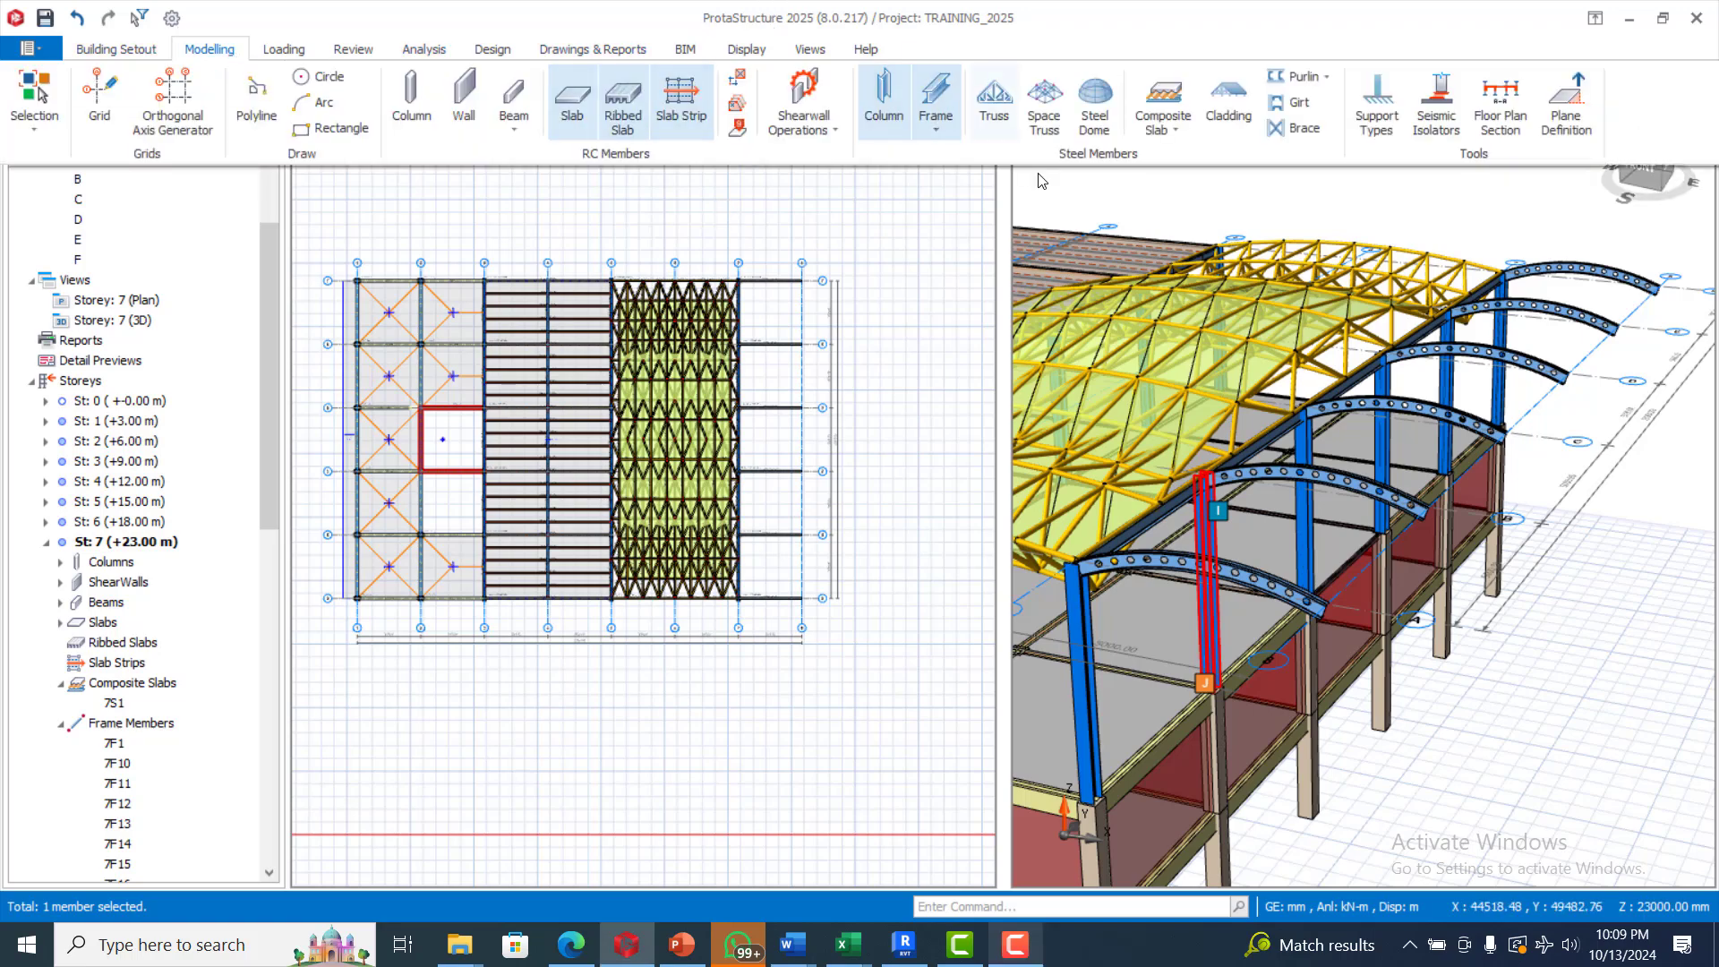
{"action": "left_click", "coordinate": [1305, 78]}
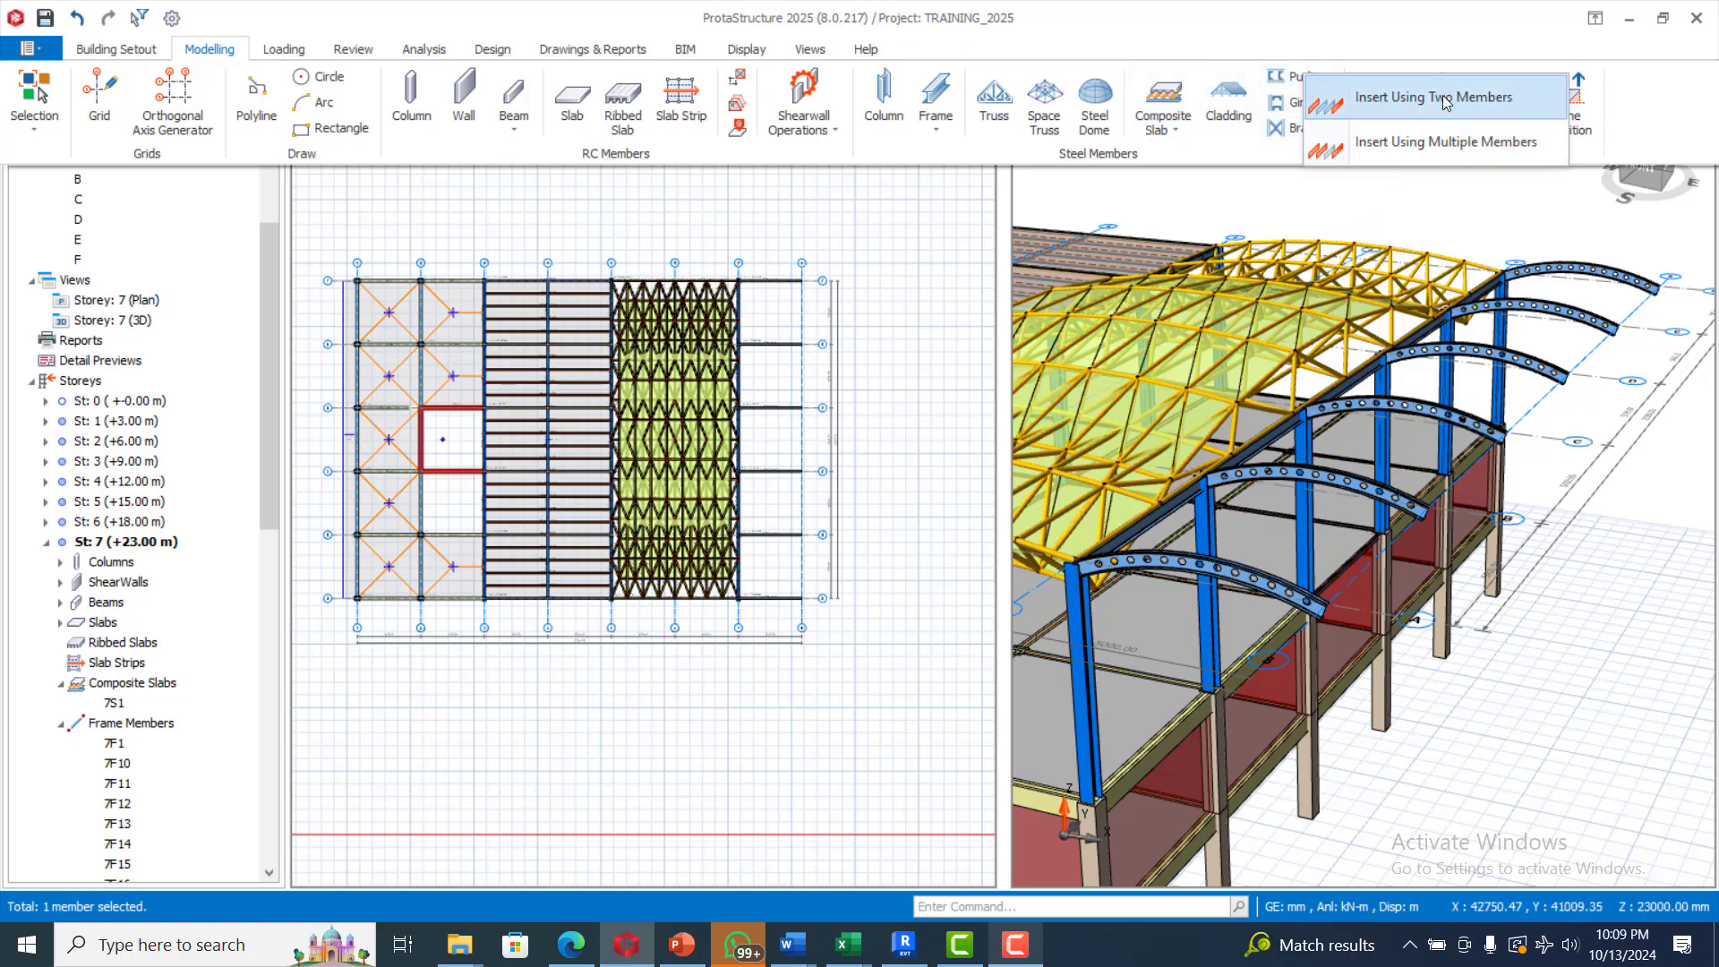
{"action": "left_click", "coordinate": [1422, 103]}
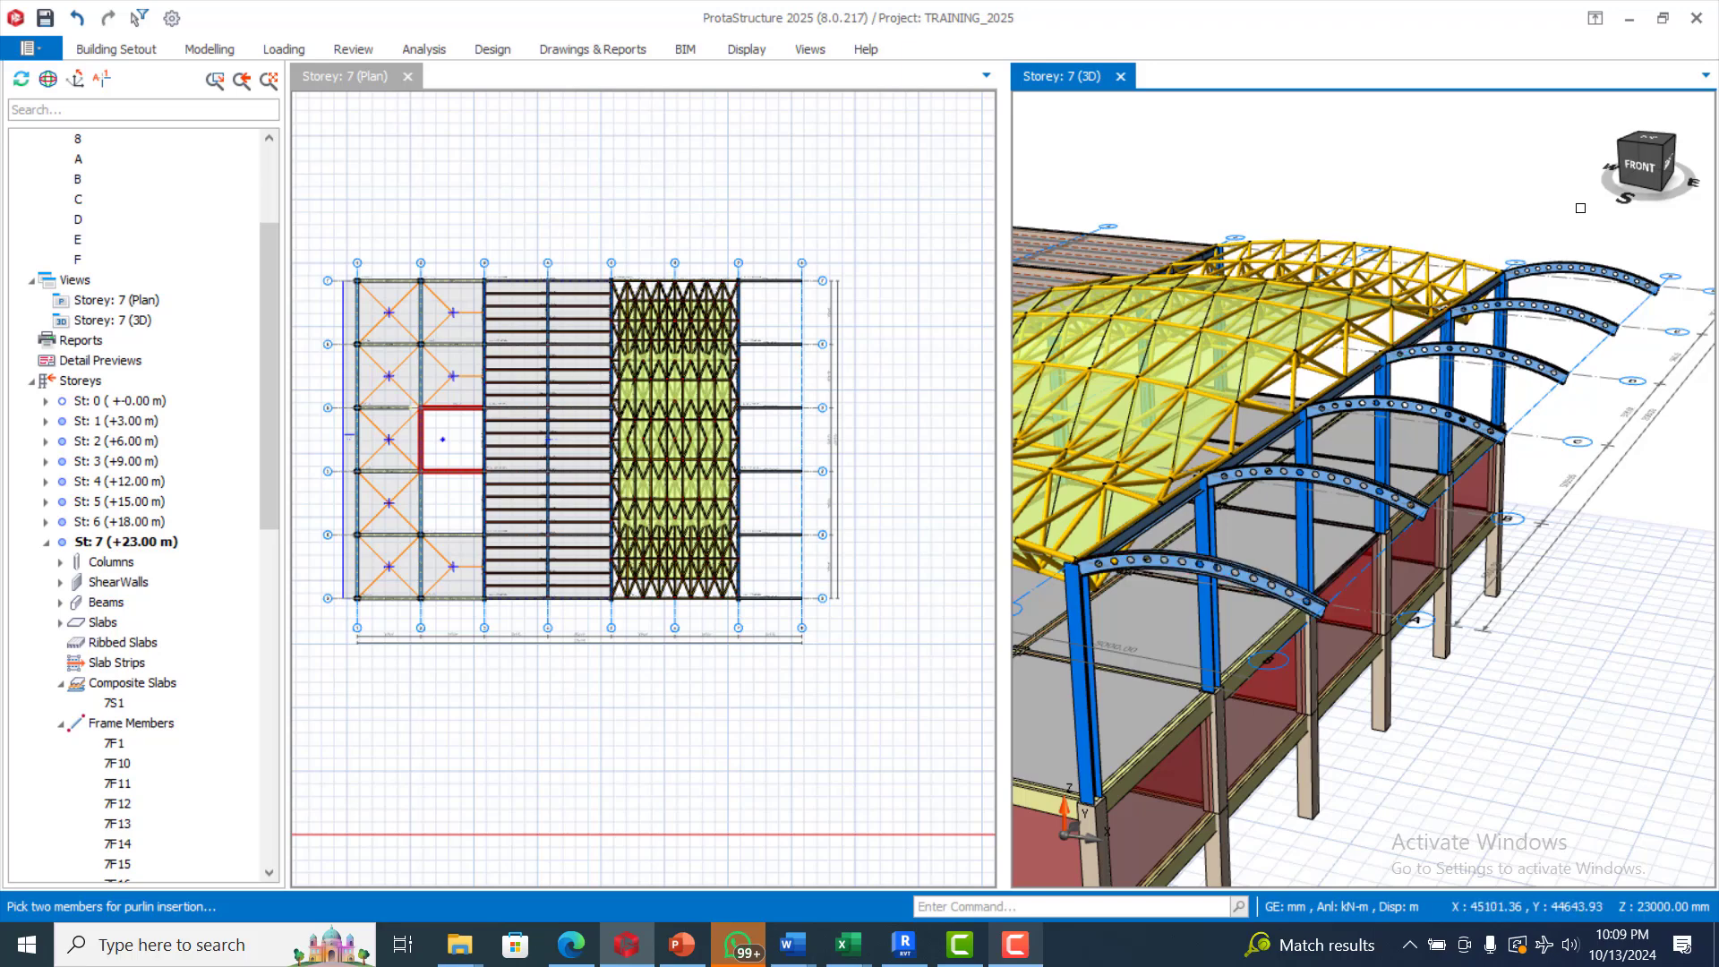
{"action": "left_click", "coordinate": [1436, 190]}
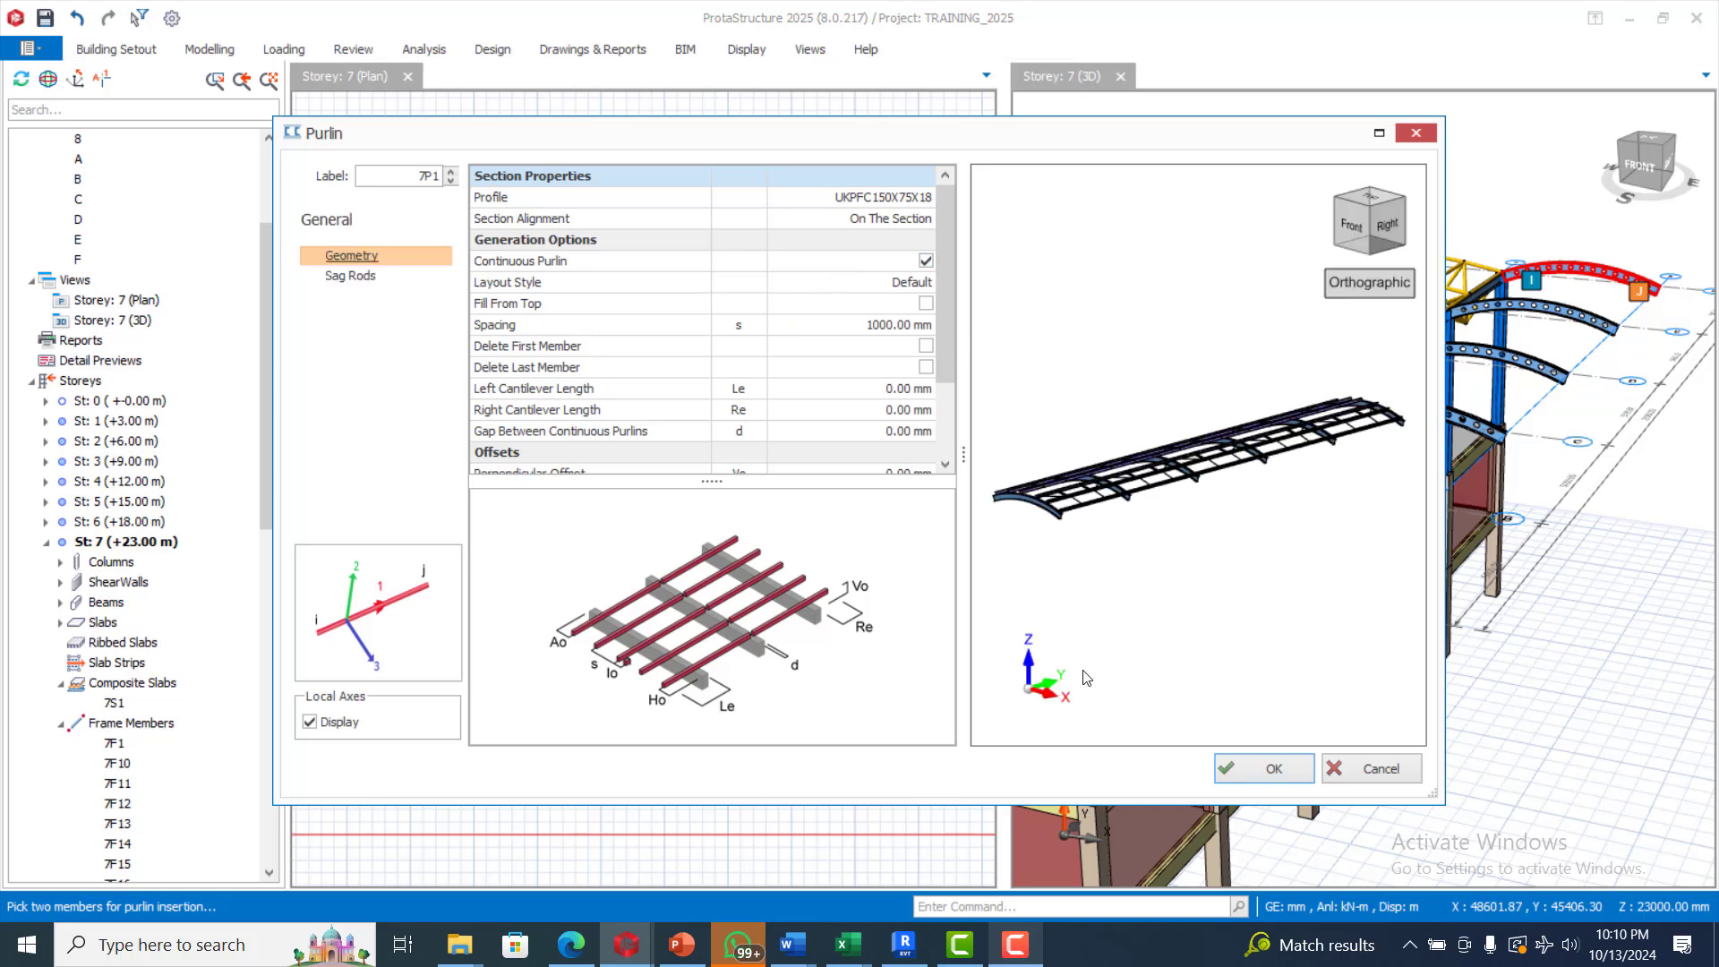
{"action": "key", "text": "Return"}
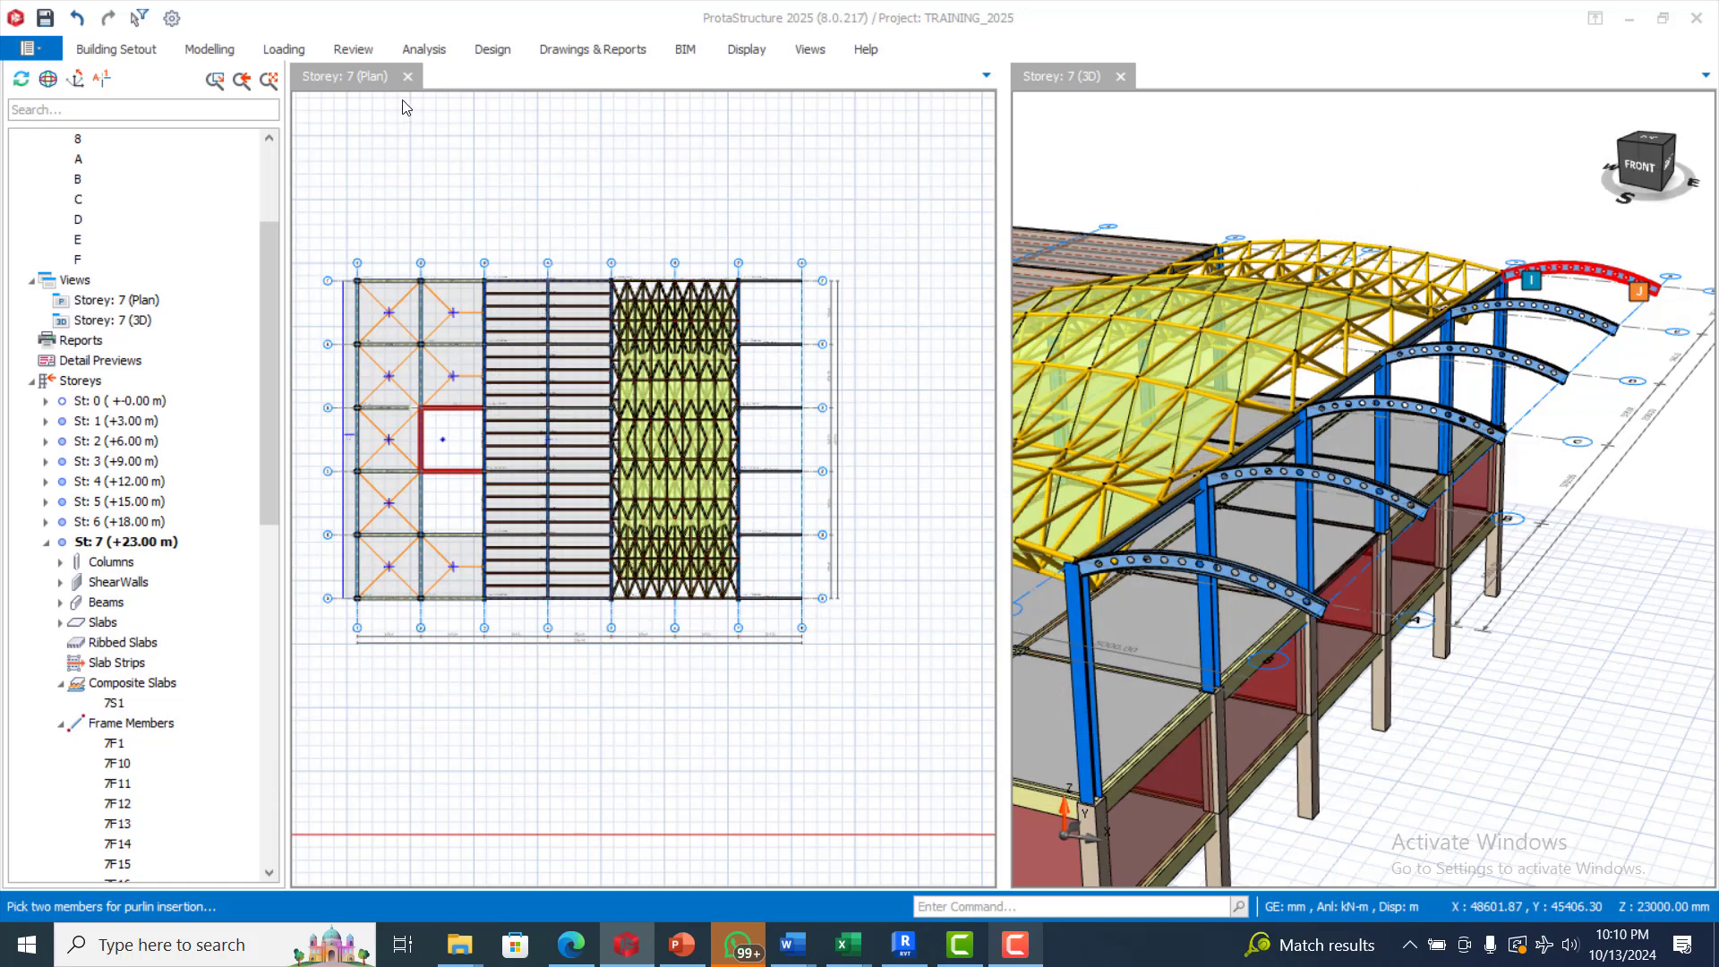
{"action": "left_click", "coordinate": [1015, 945]}
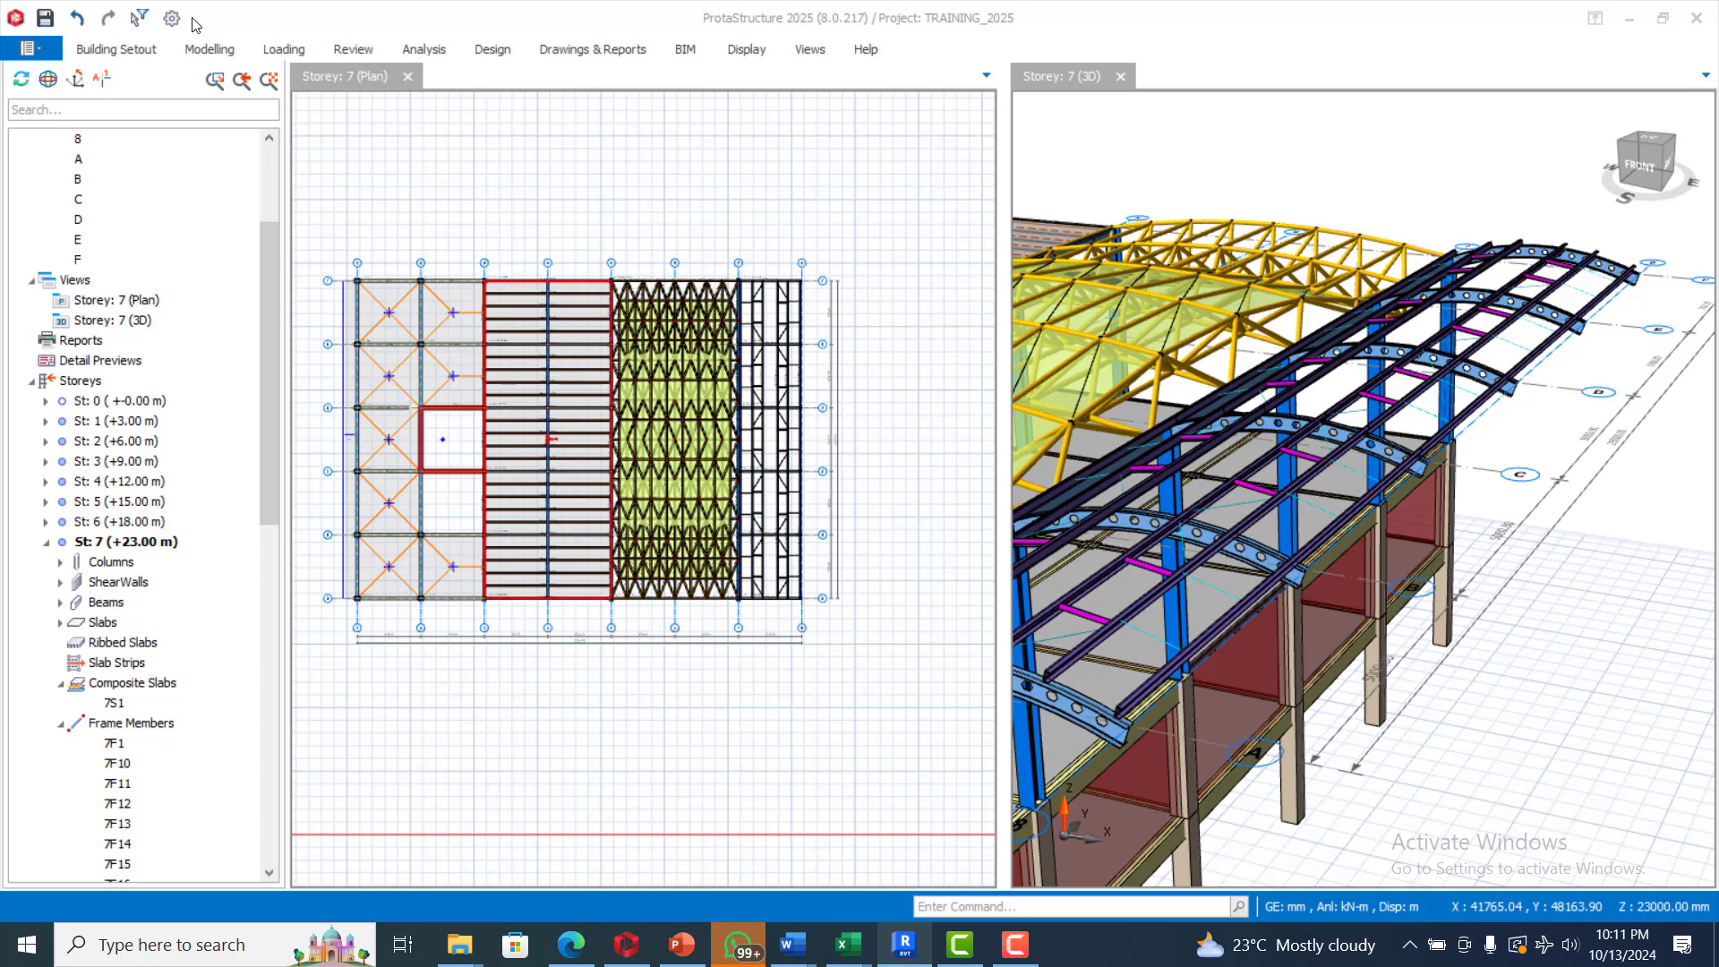
Start a cladding on the purlin group that covers the curved beams between axes 7 and 8
{"action": "left_click", "coordinate": [135, 49]}
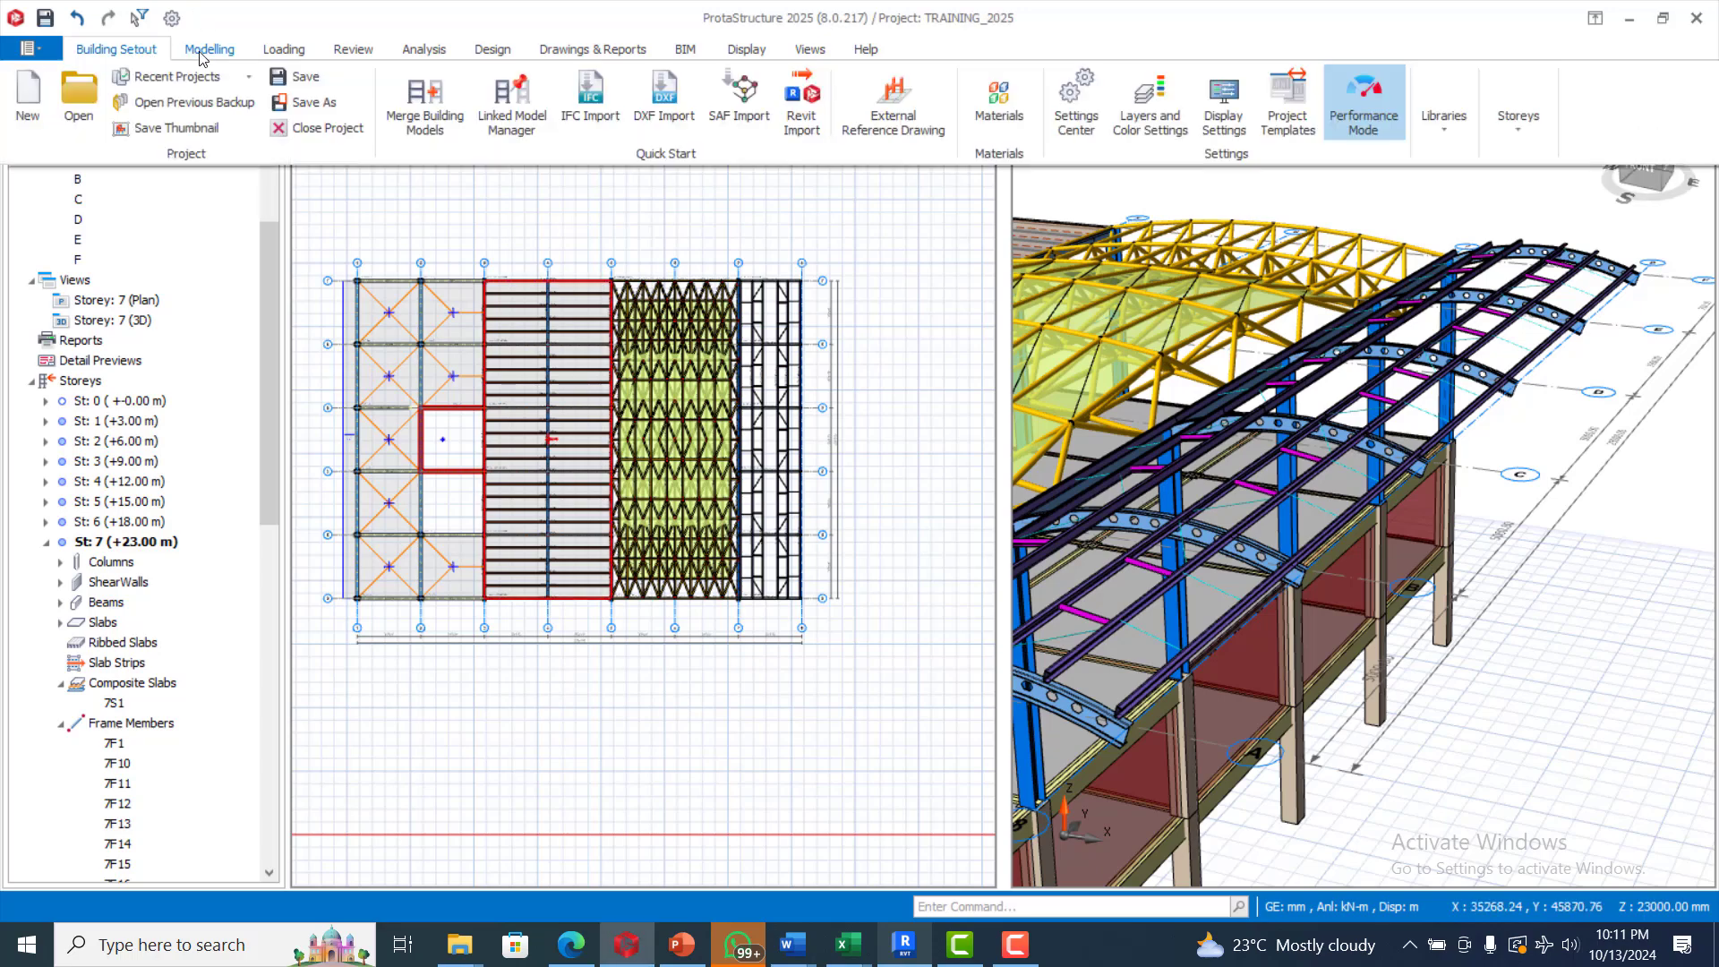
{"action": "left_click", "coordinate": [206, 50]}
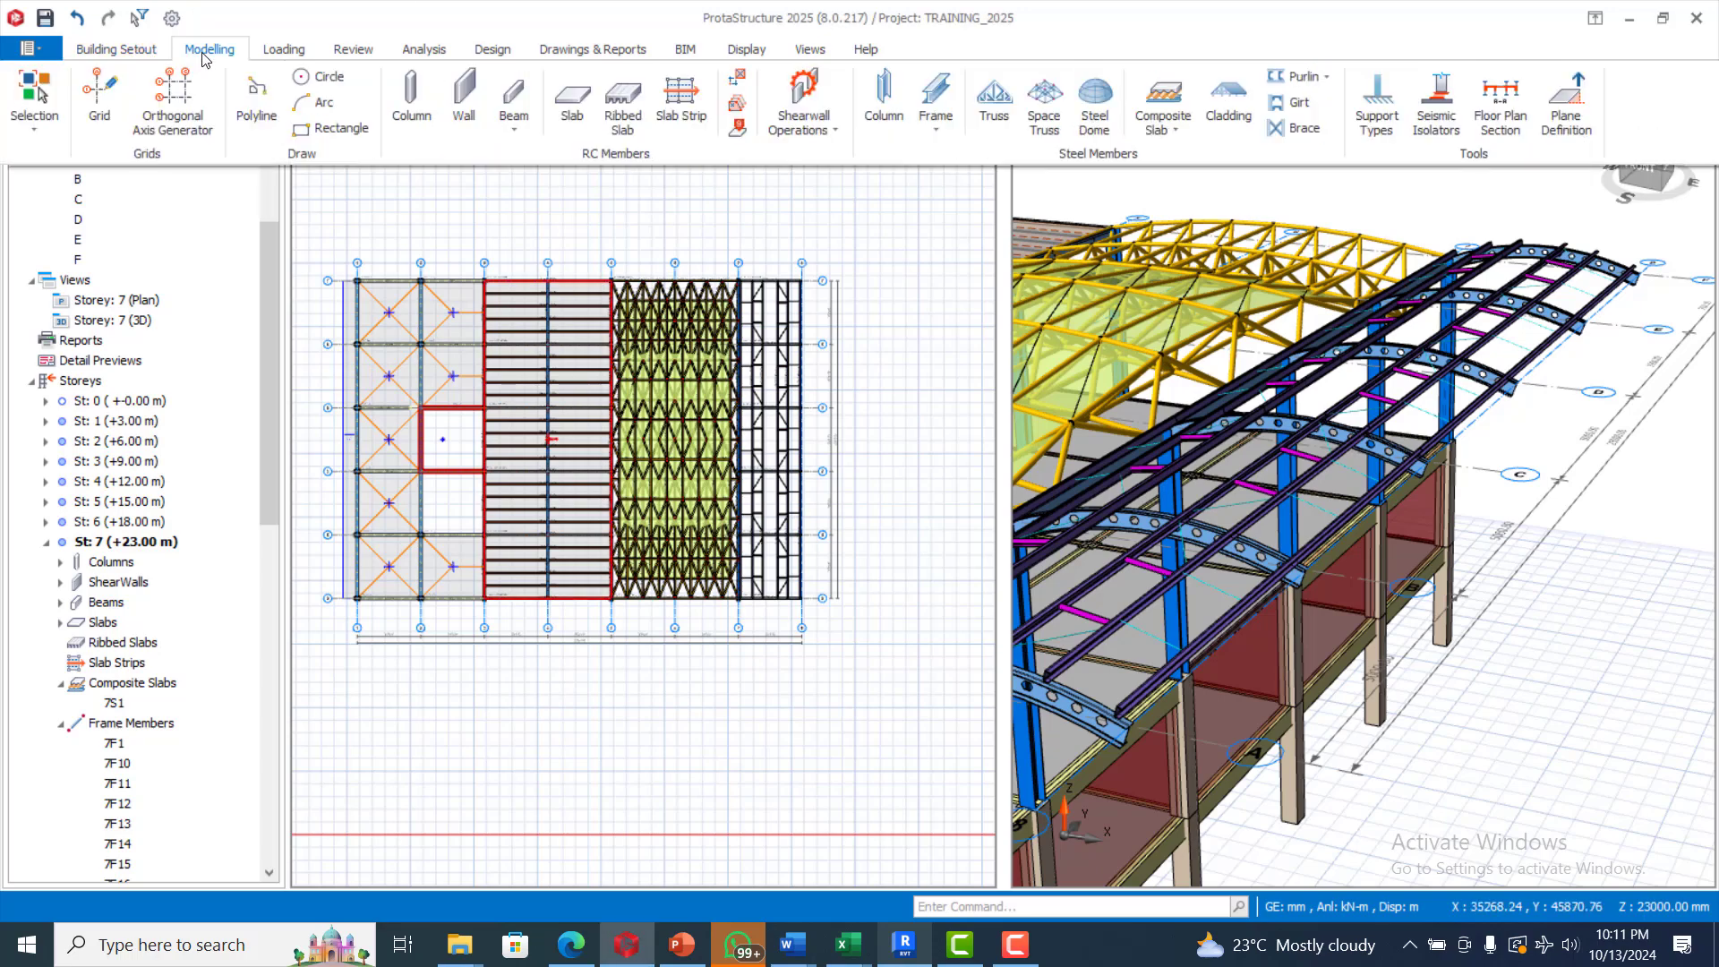
{"action": "left_click", "coordinate": [1228, 102]}
{"action": "left_click", "coordinate": [1450, 286]}
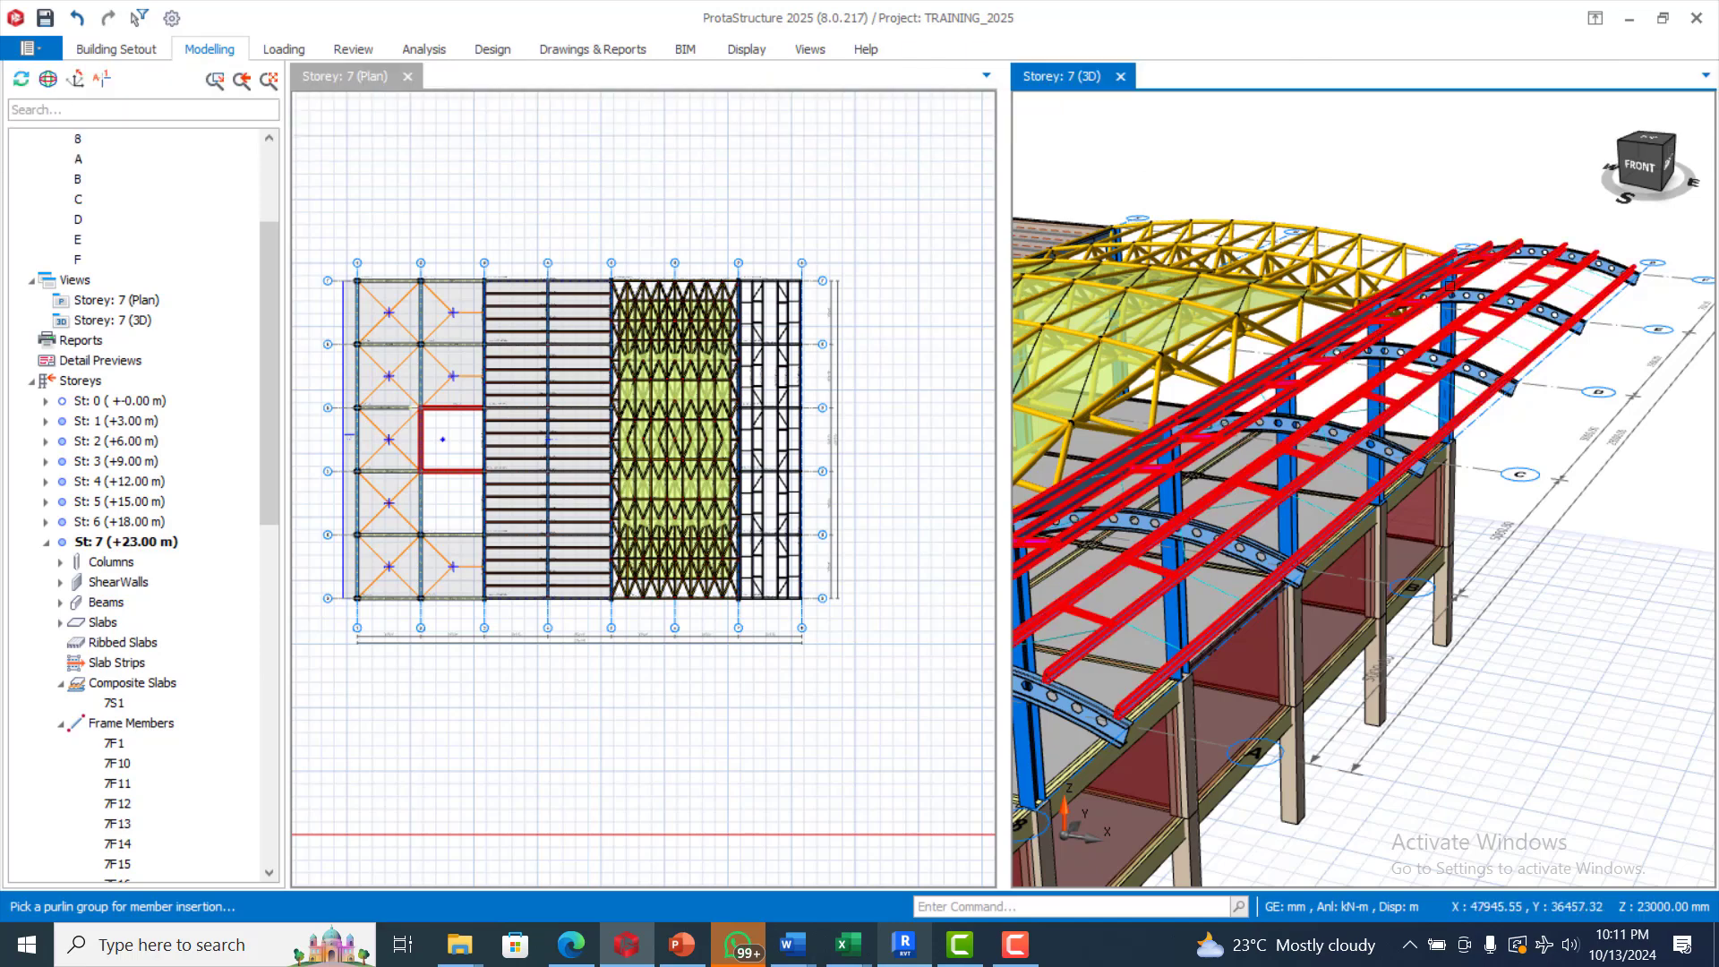
{"action": "right_click", "coordinate": [1403, 186]}
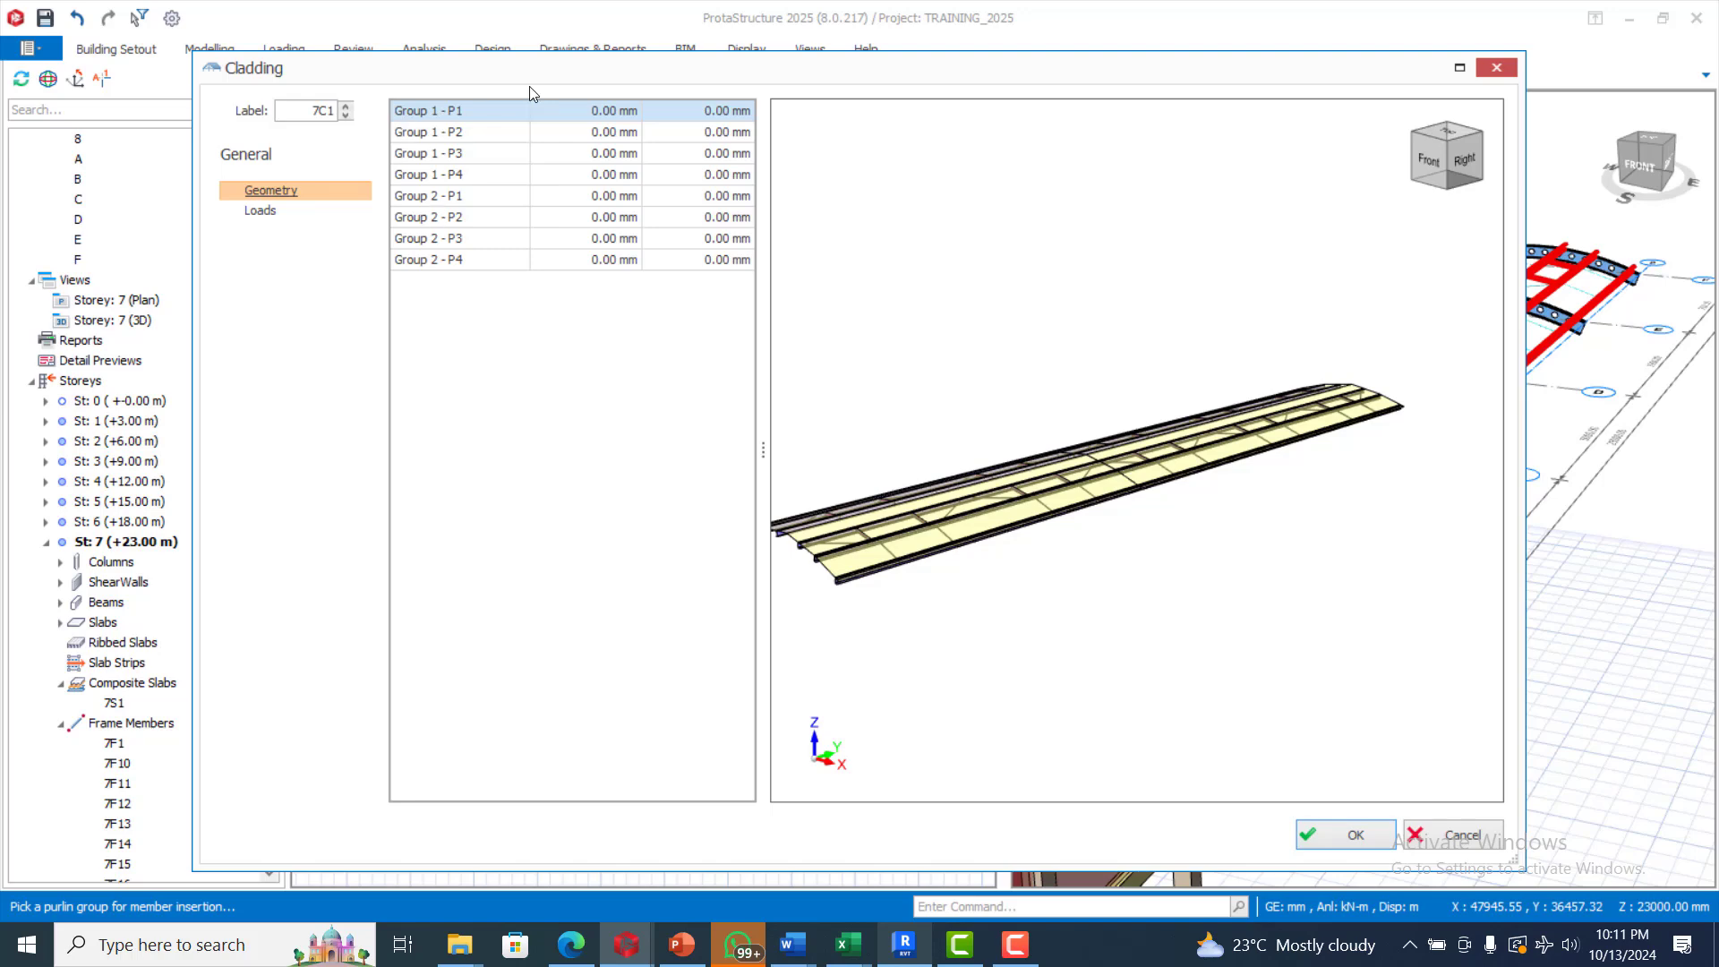
Set the cladding's self weight using the OSB 9mm library load
{"action": "left_click", "coordinate": [266, 213]}
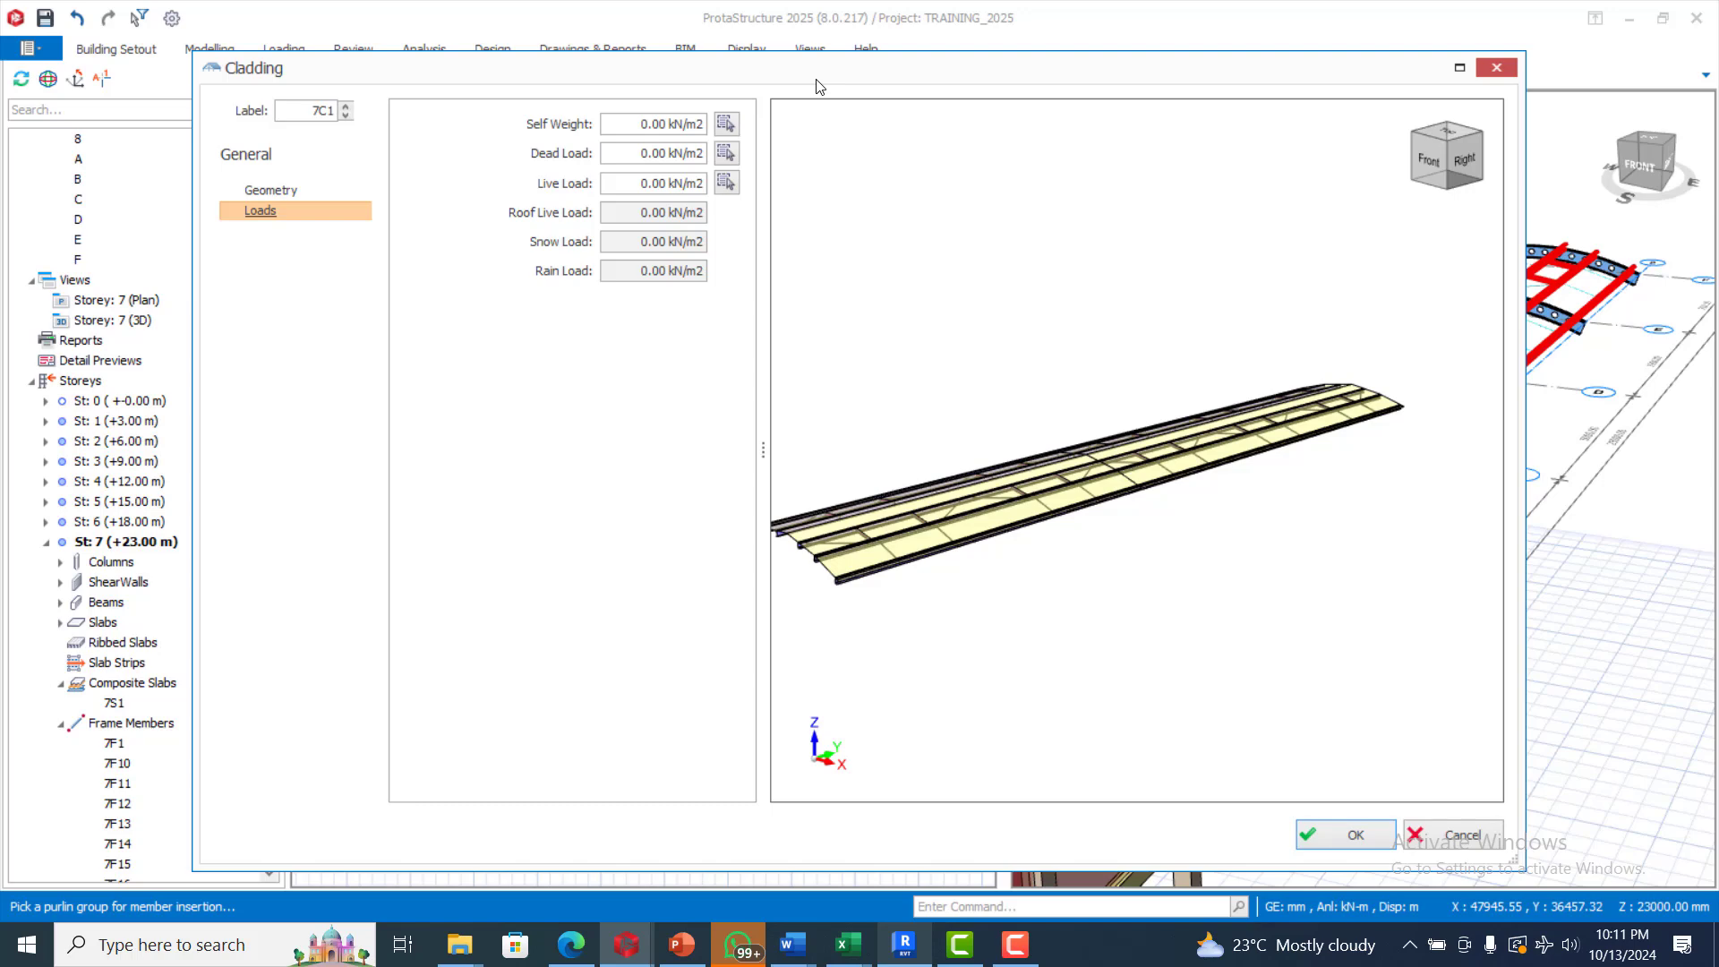
{"action": "left_click", "coordinate": [727, 125]}
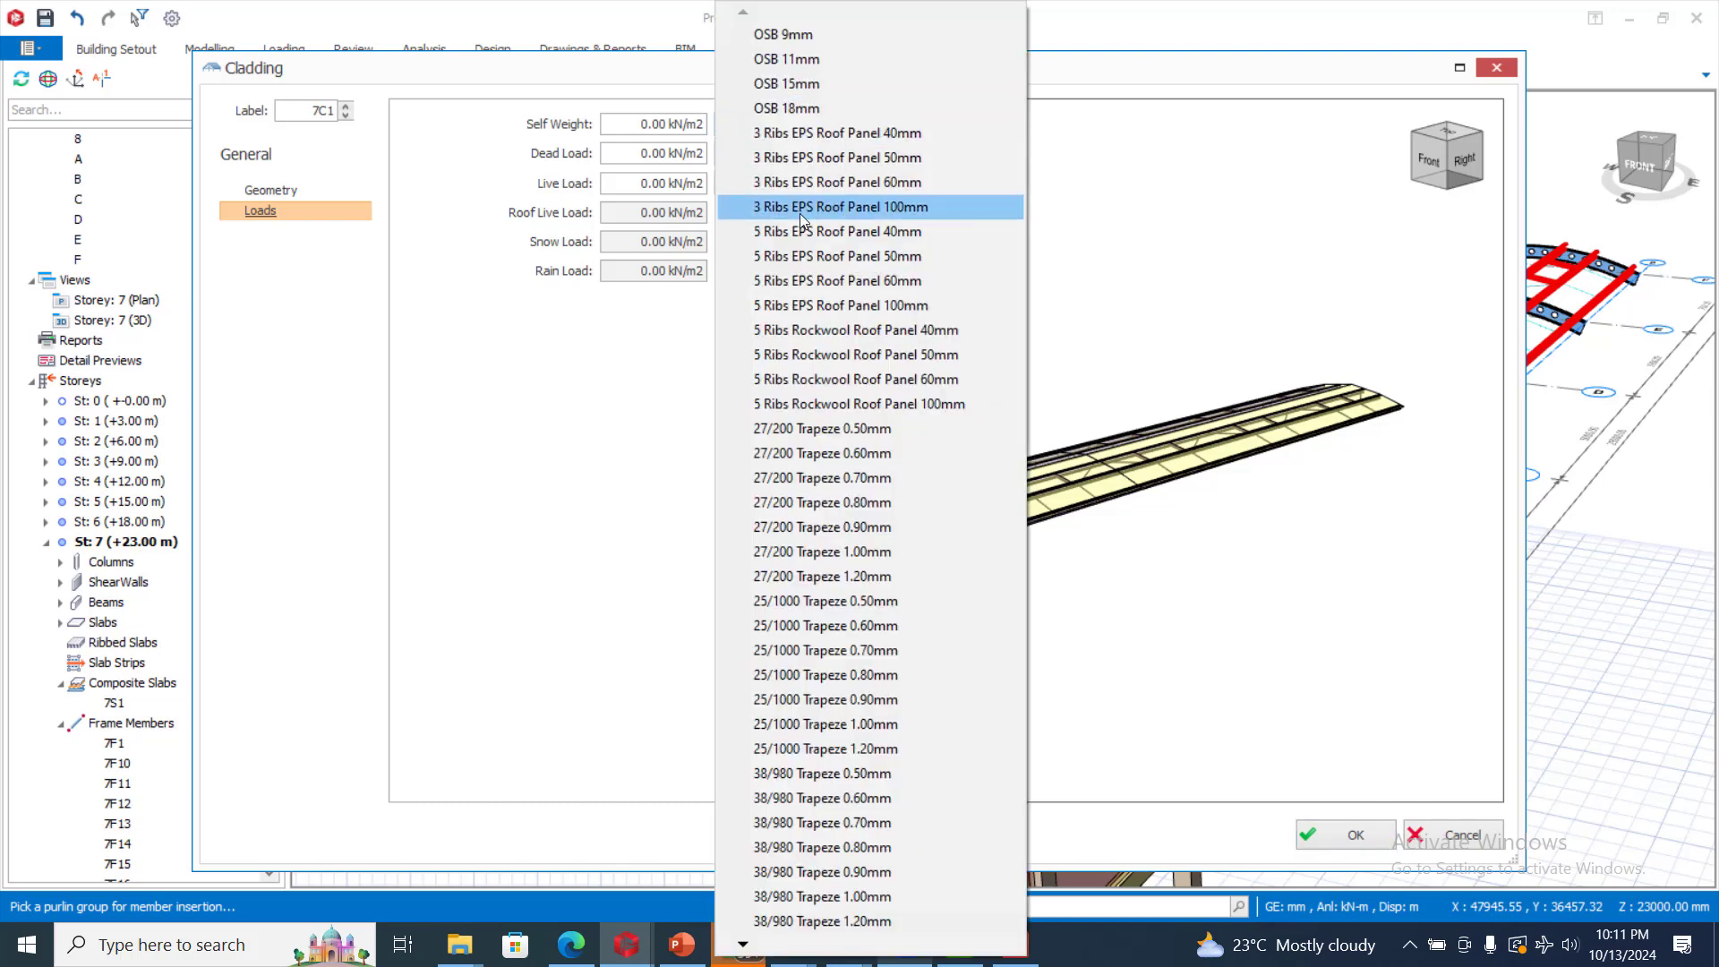
{"action": "left_click", "coordinate": [613, 209]}
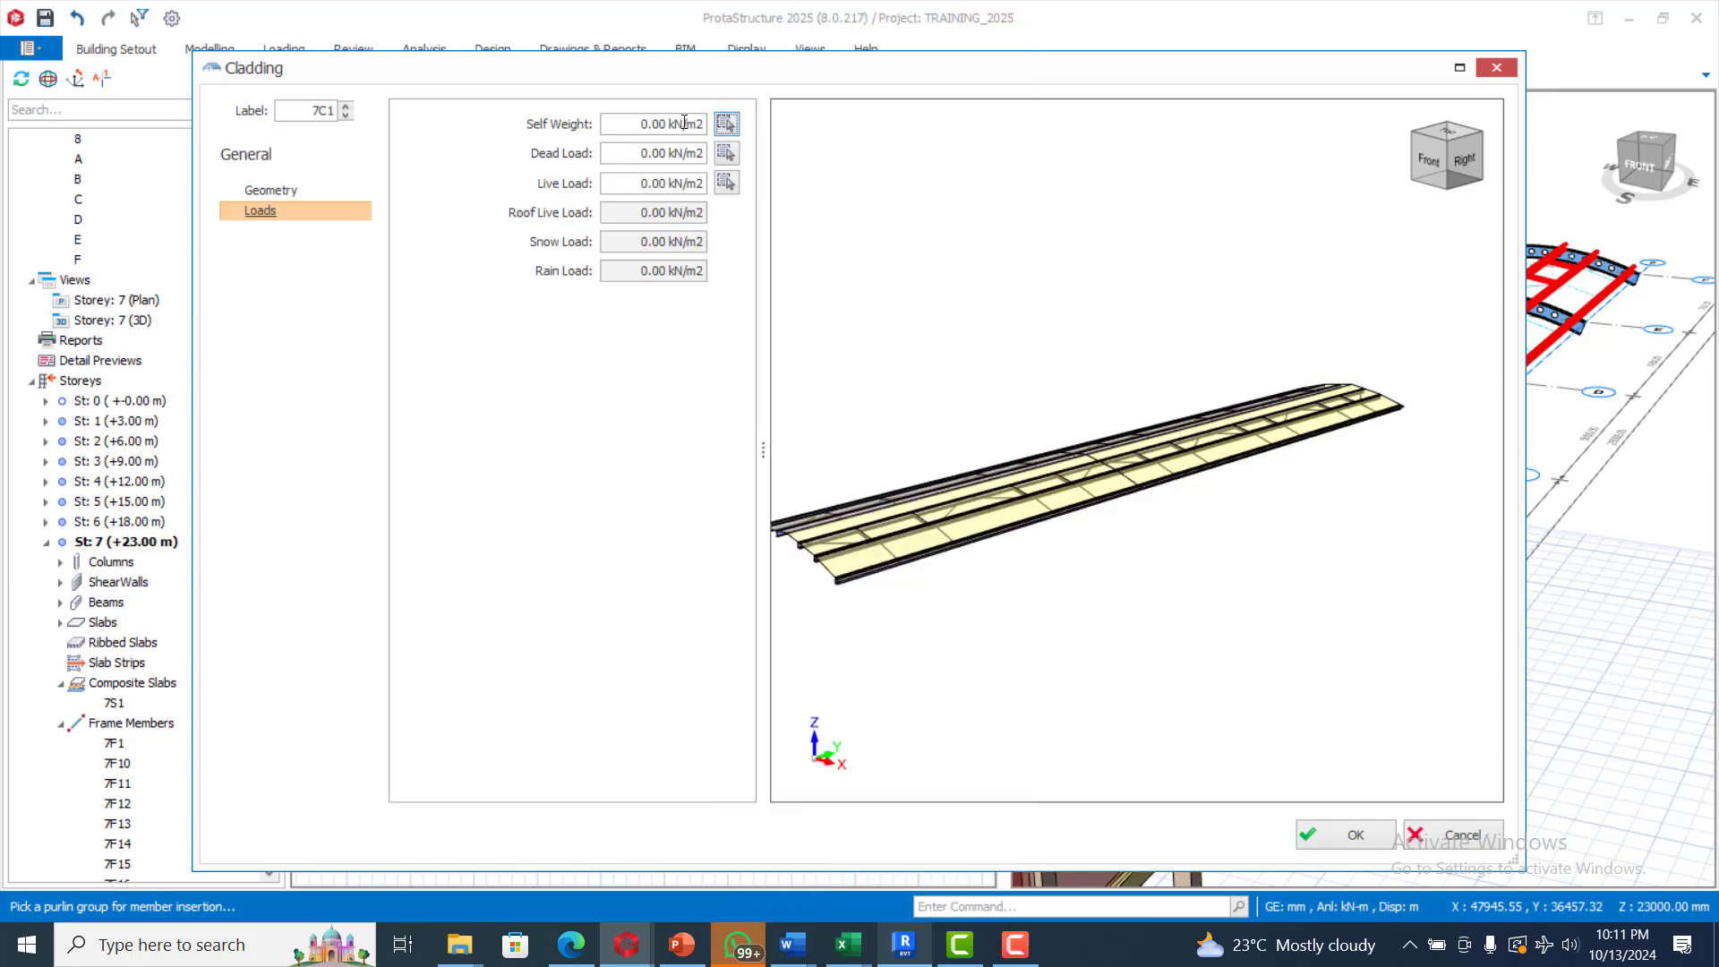
{"action": "left_click", "coordinate": [727, 125]}
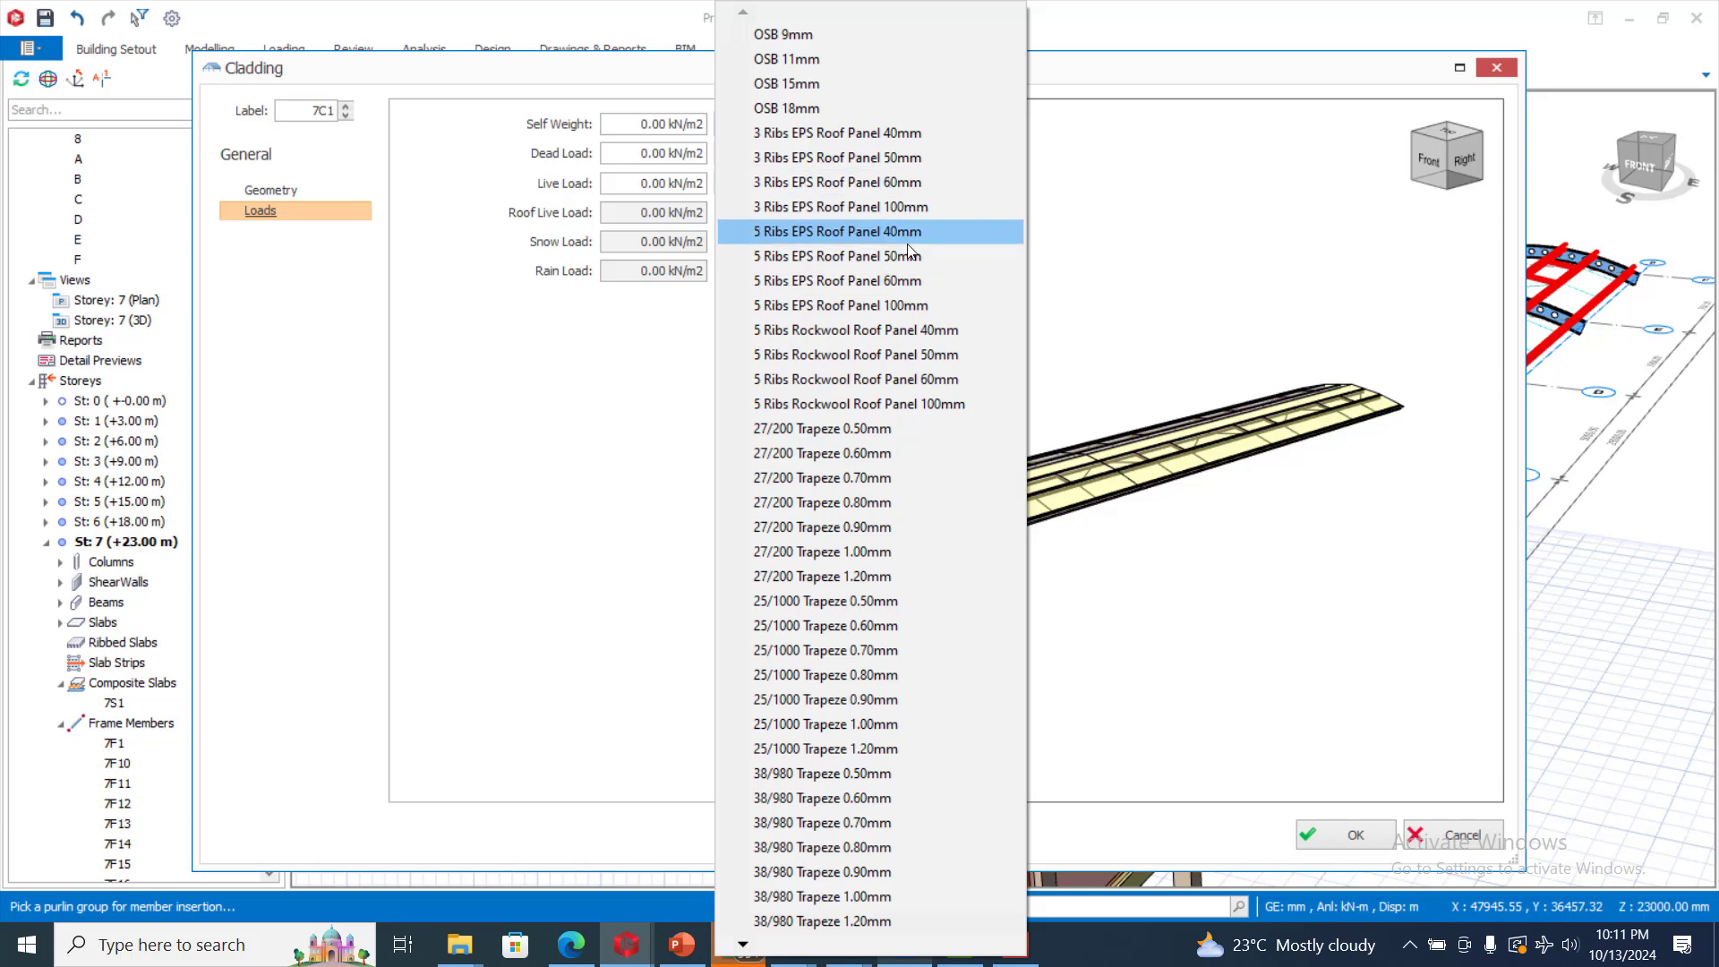
{"action": "left_click", "coordinate": [845, 32]}
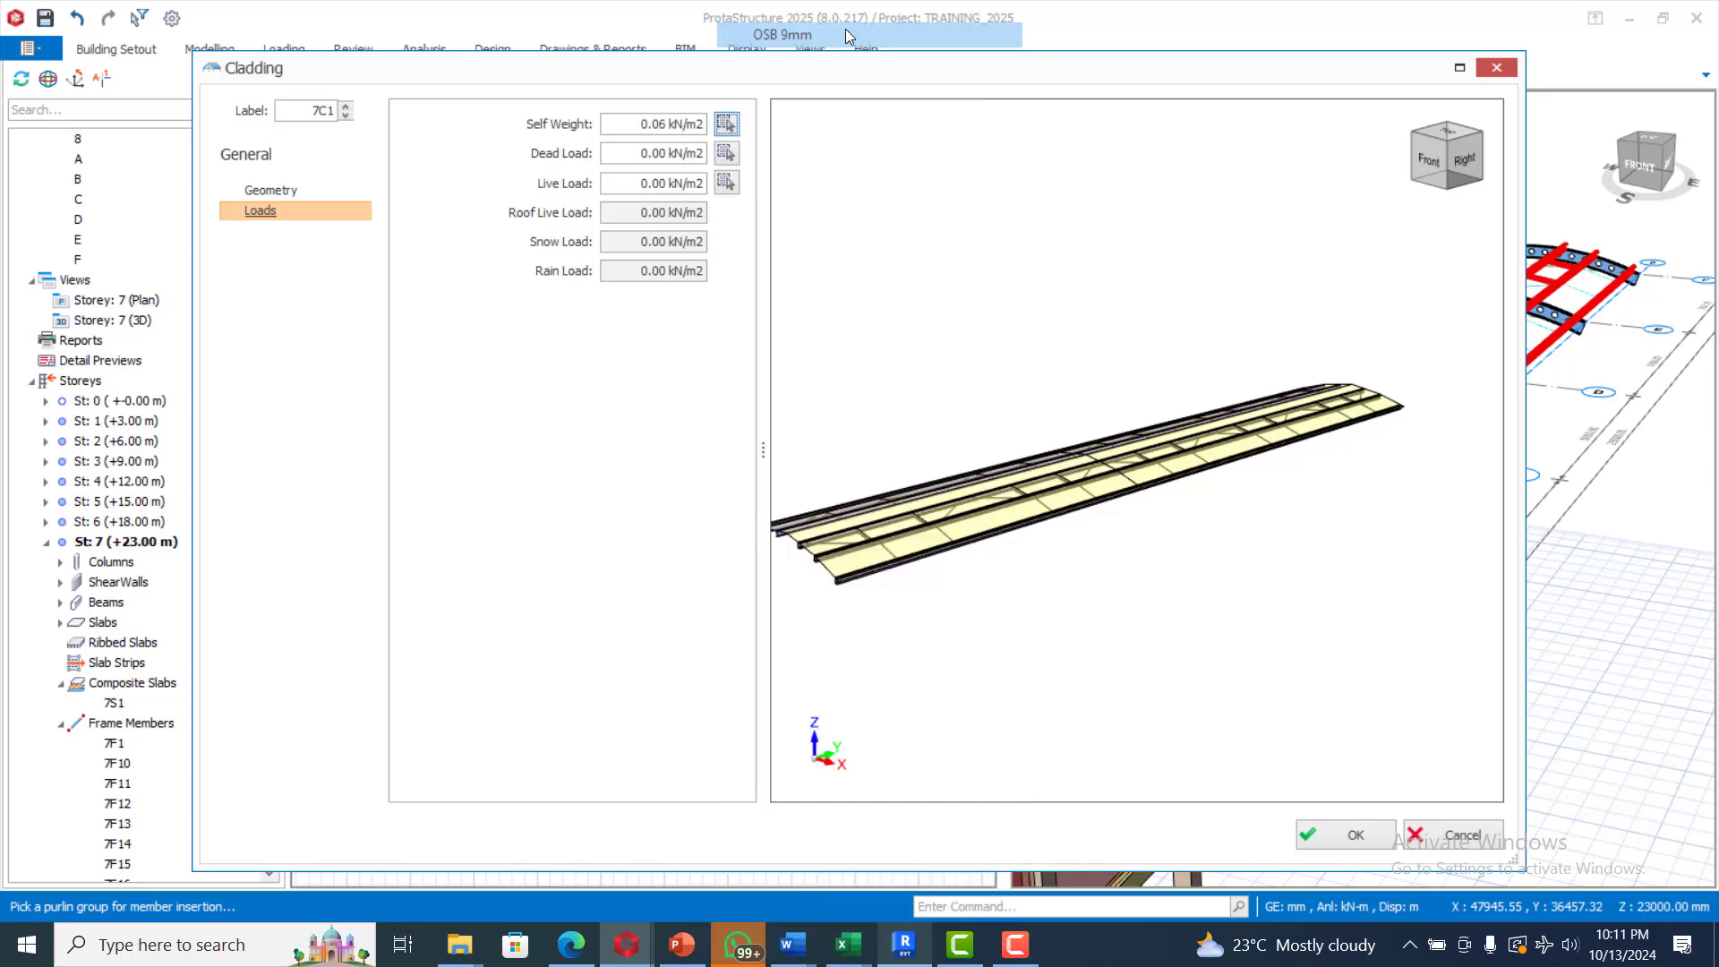
Assign the Flat Roof dead load and the Residential Communal Areas with limited use live load, then insert the cladding
{"action": "left_click", "coordinate": [726, 155]}
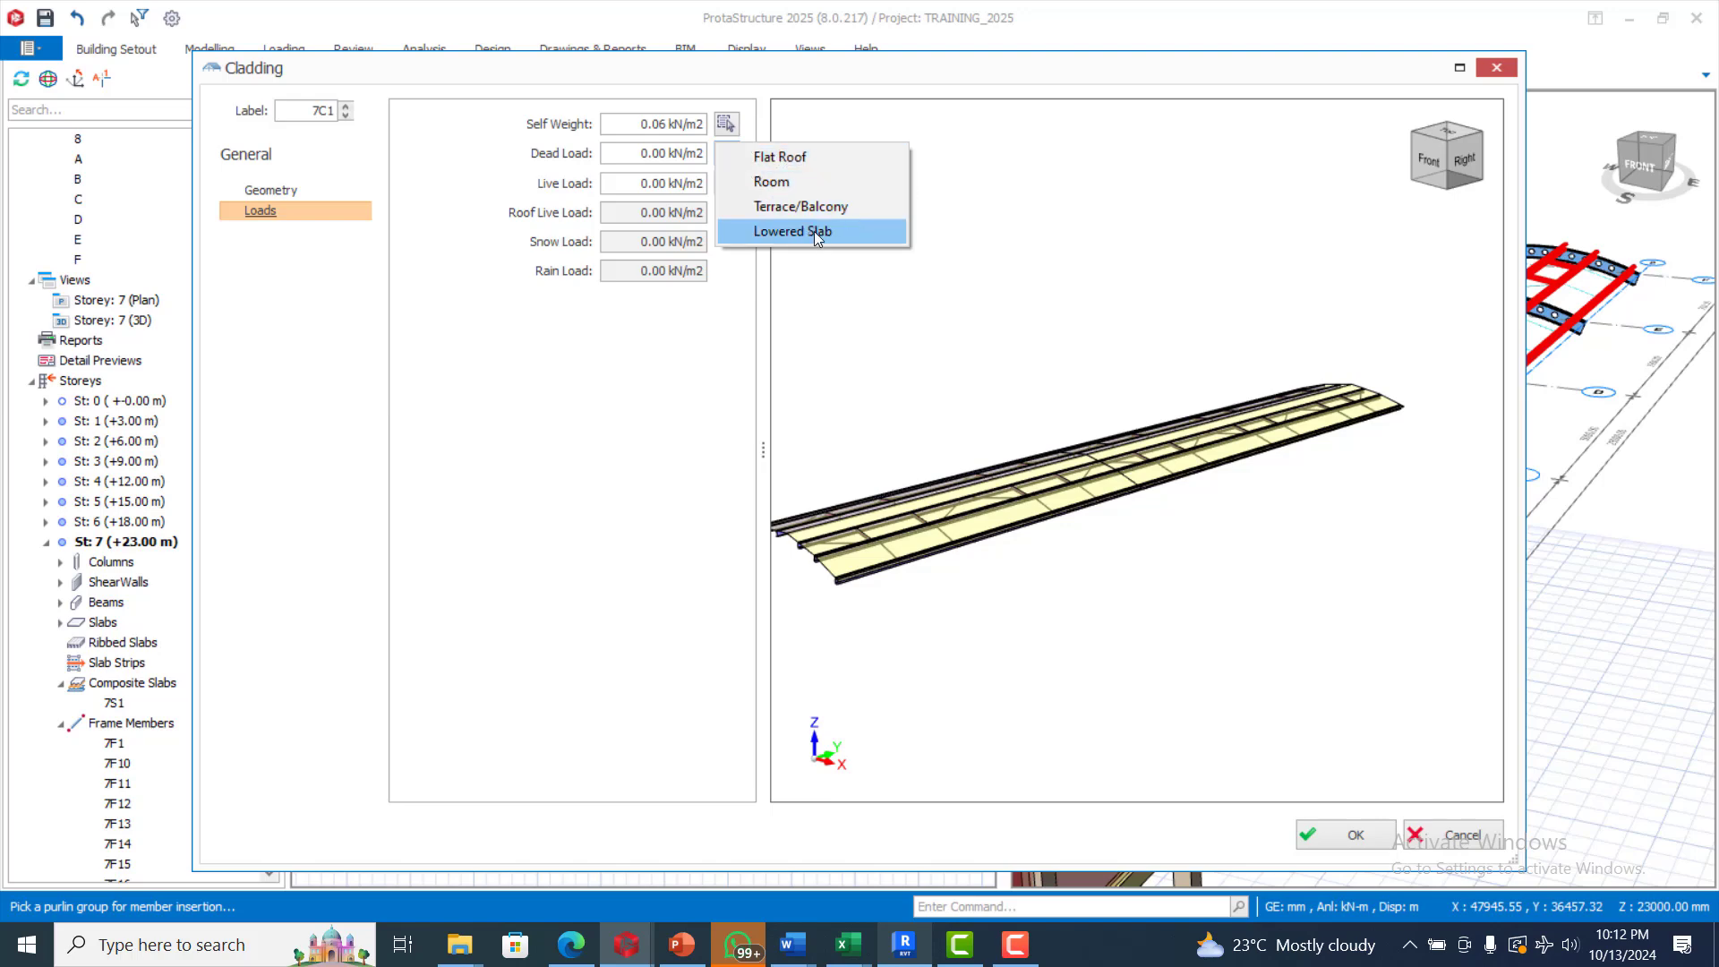
{"action": "left_click", "coordinate": [741, 161]}
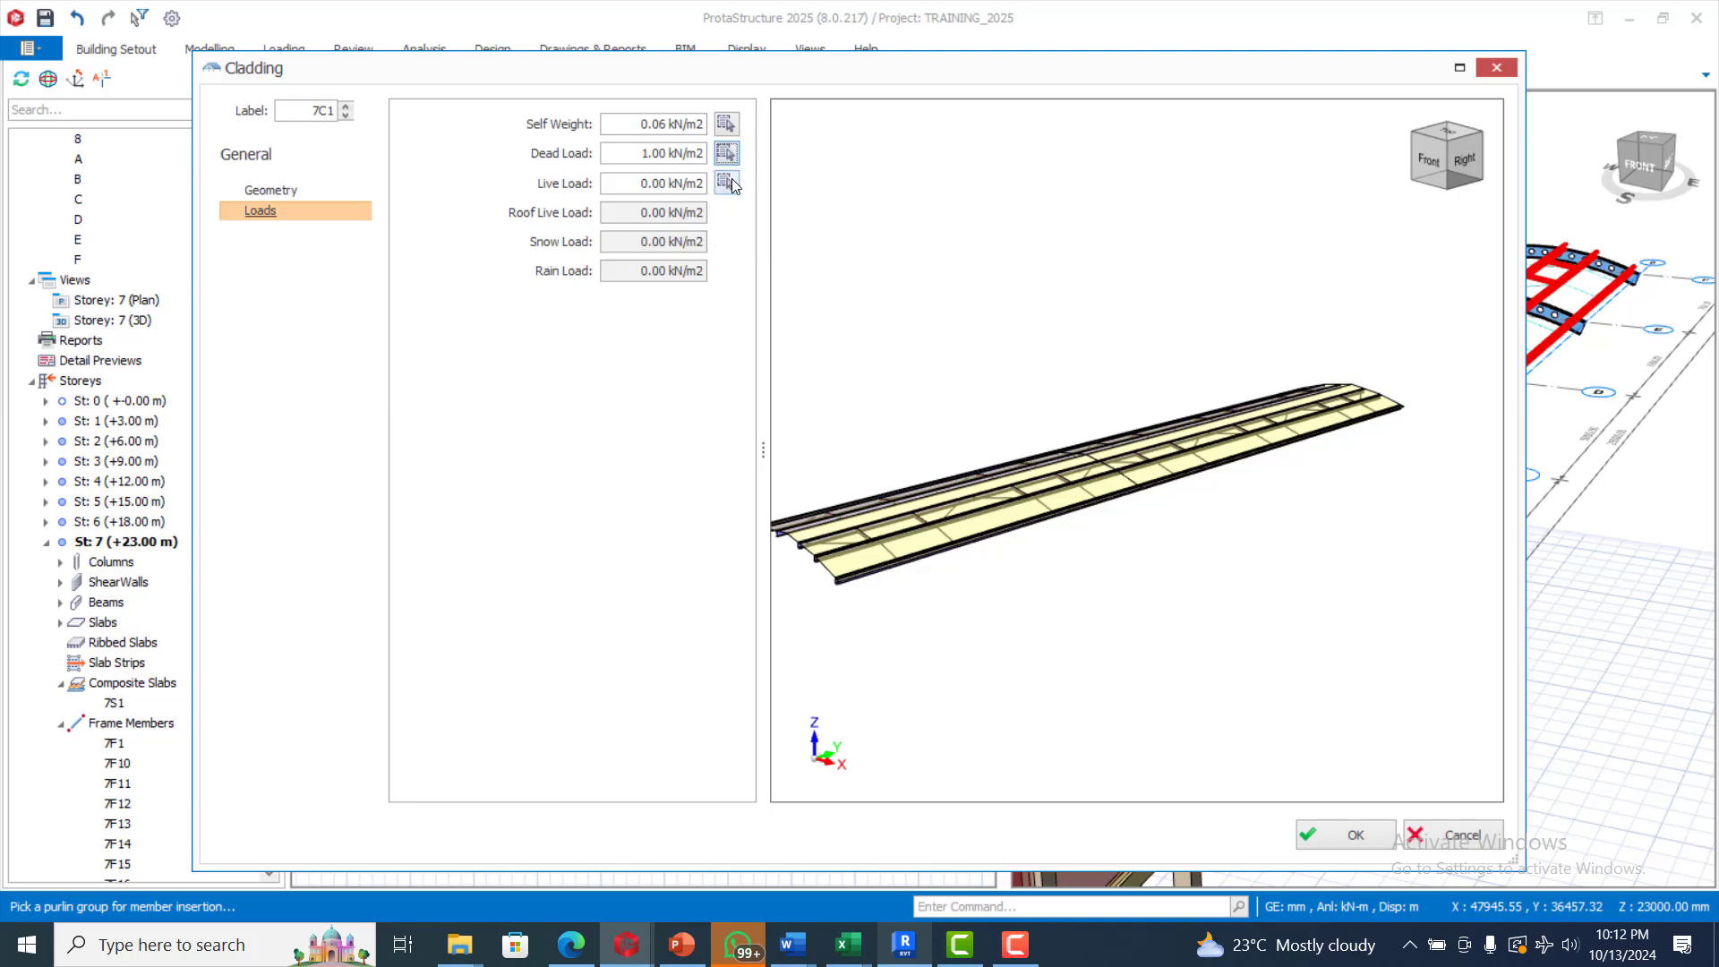
{"action": "left_click", "coordinate": [727, 184]}
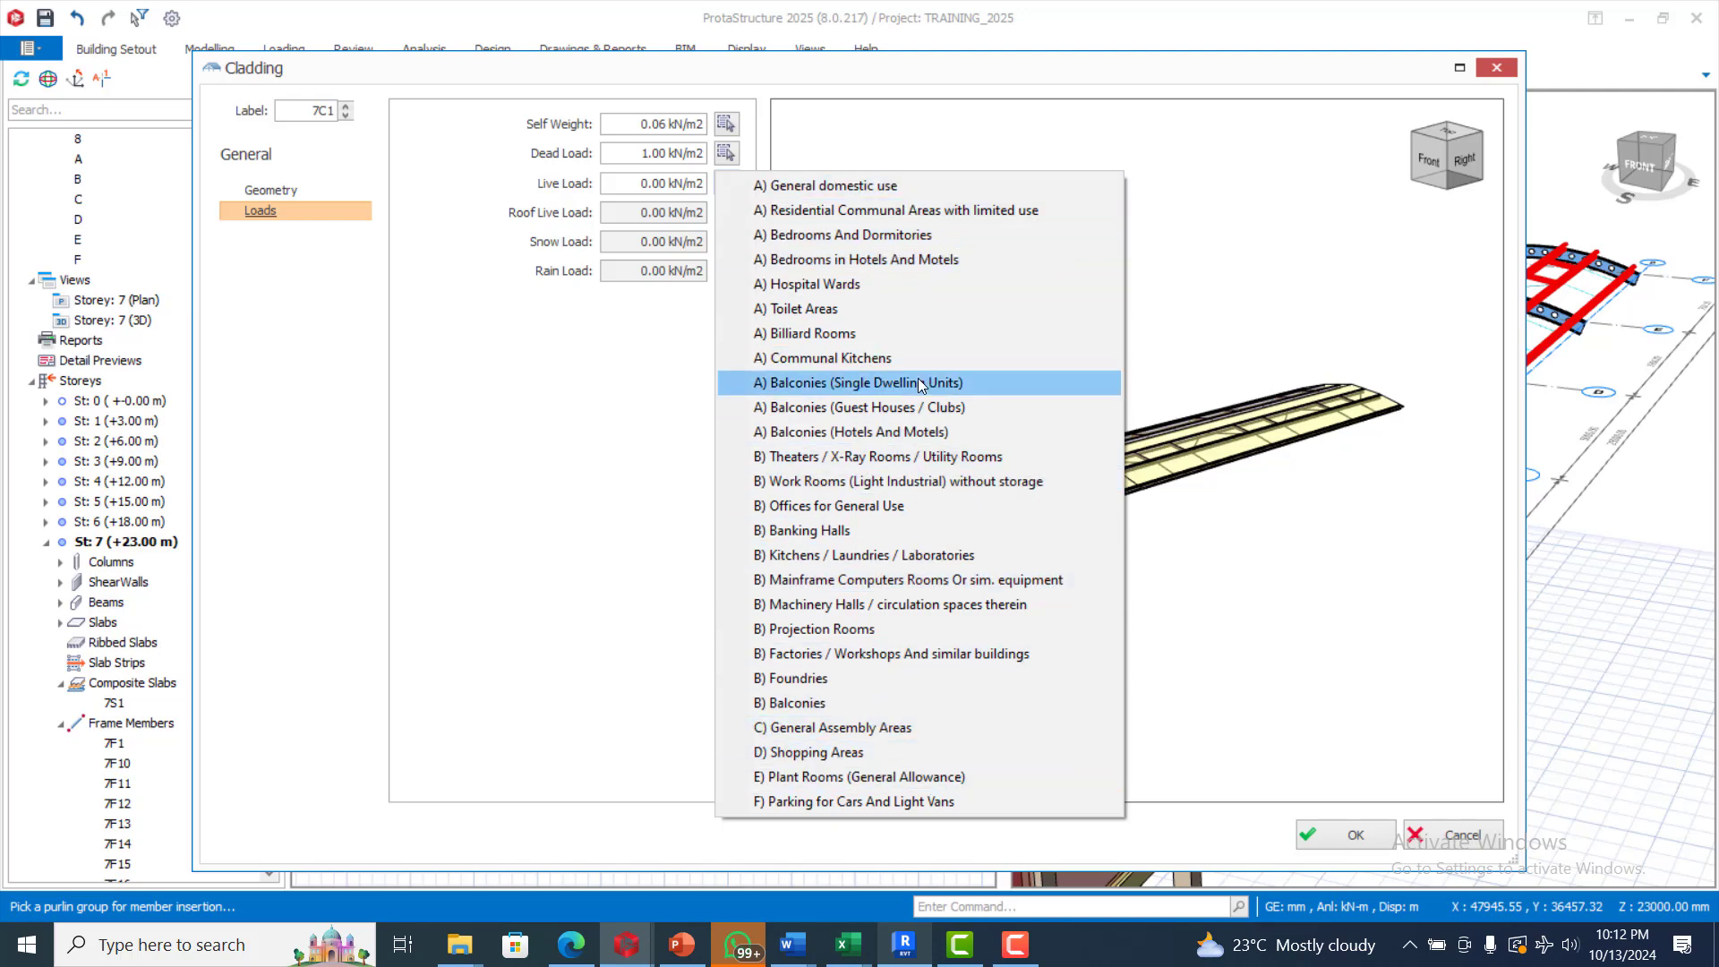
{"action": "left_click", "coordinate": [881, 208]}
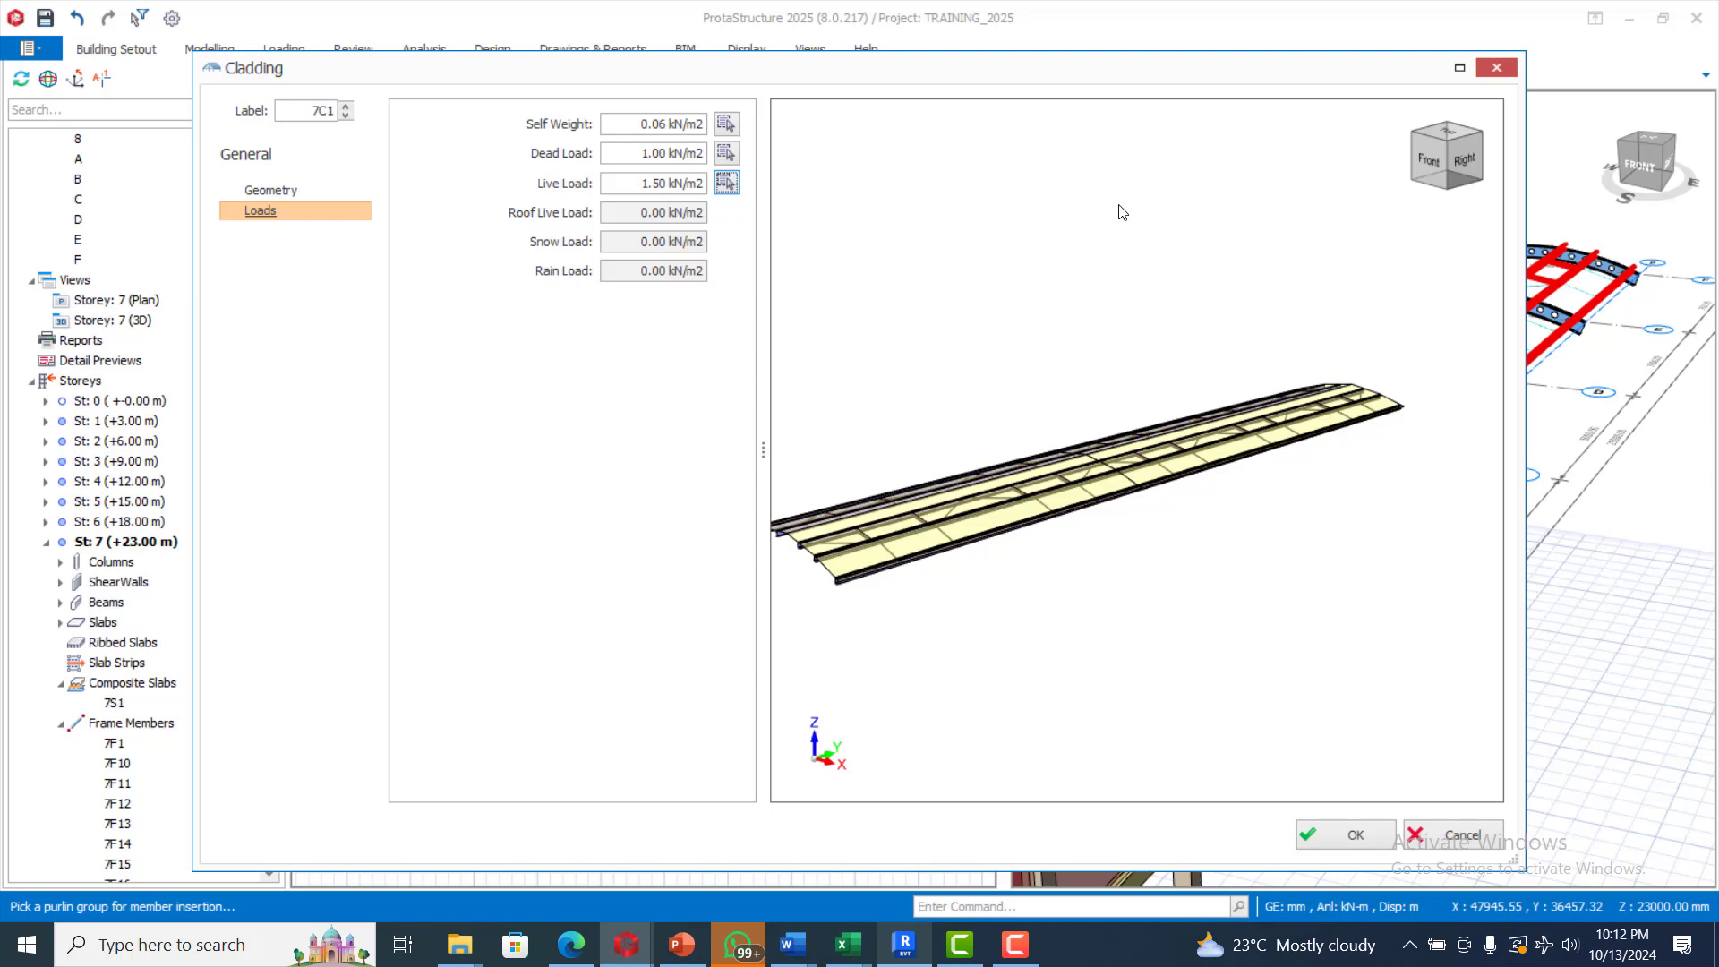
{"action": "left_click", "coordinate": [1346, 834]}
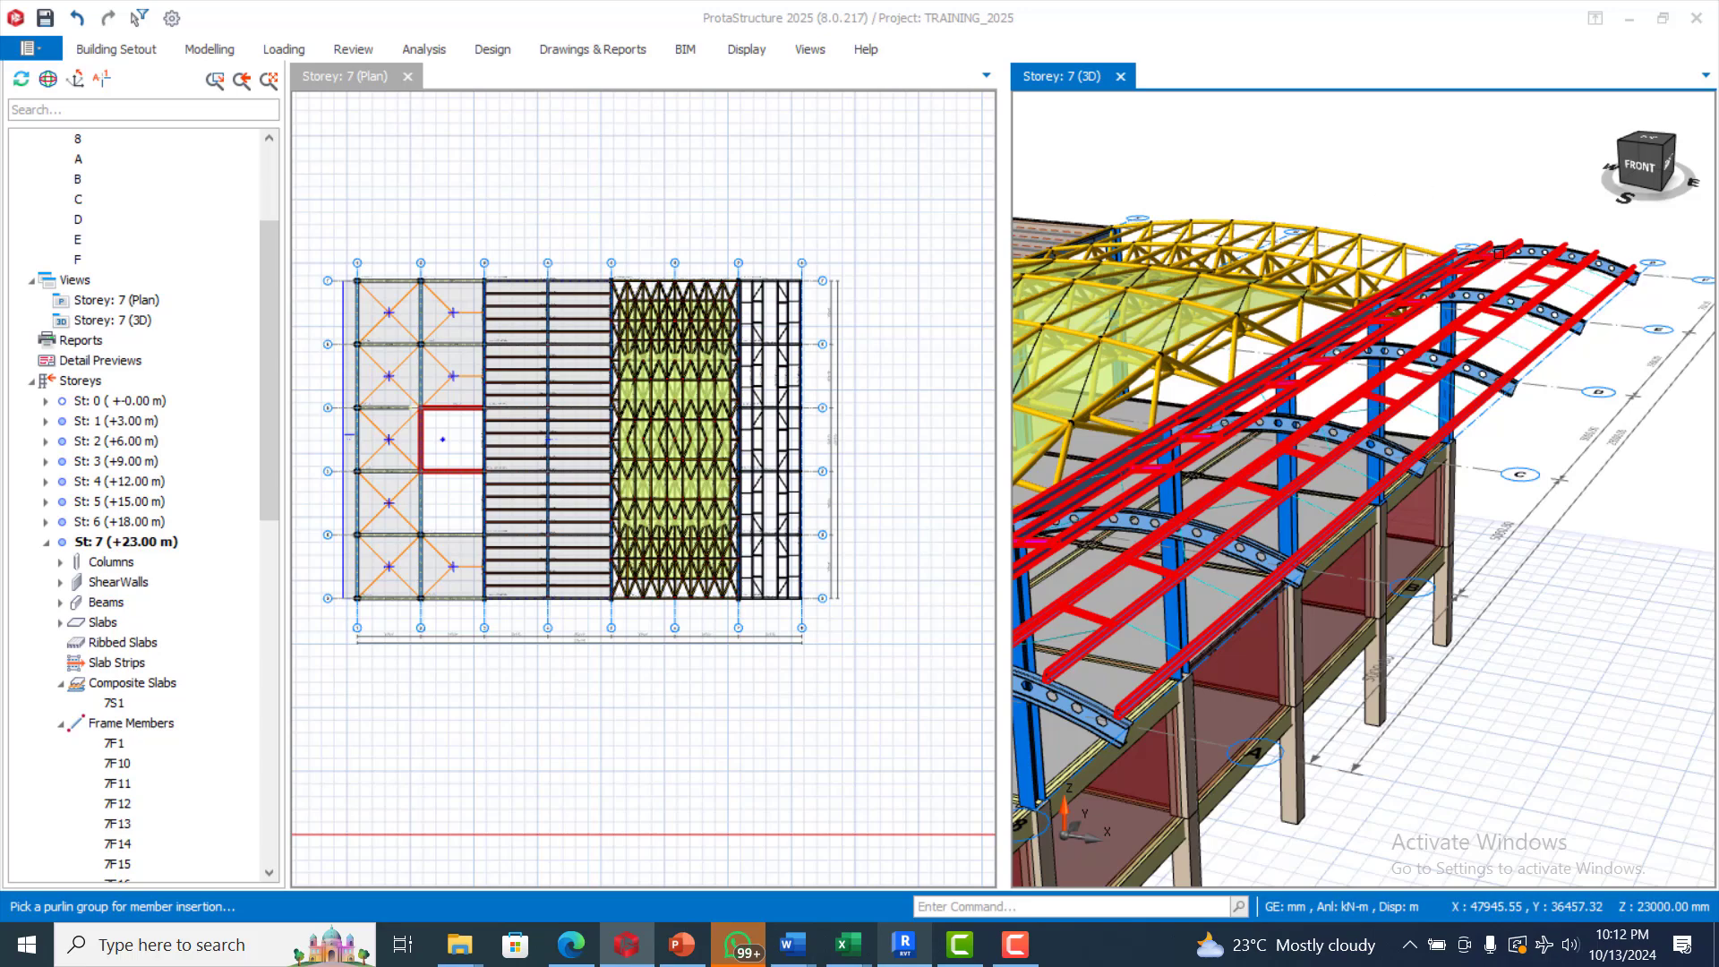
{"action": "left_click", "coordinate": [1485, 193]}
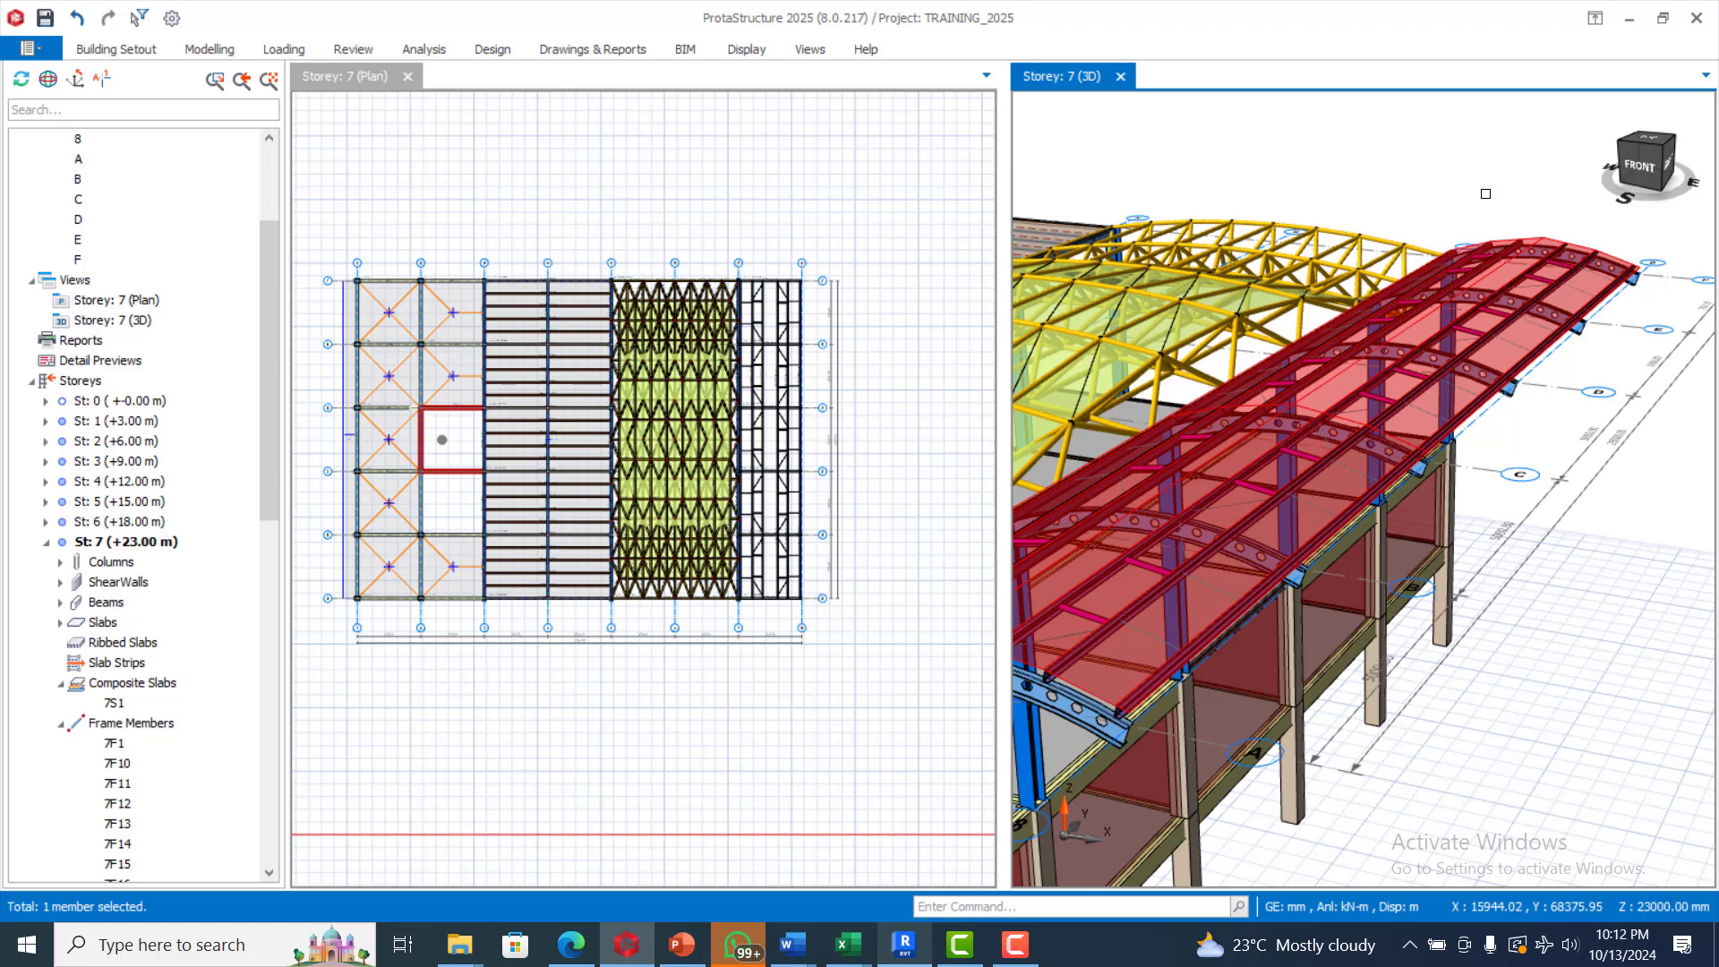
Examine the loads on the storey 7 roof members in the storey's Load Editor
{"action": "left_click", "coordinate": [224, 52]}
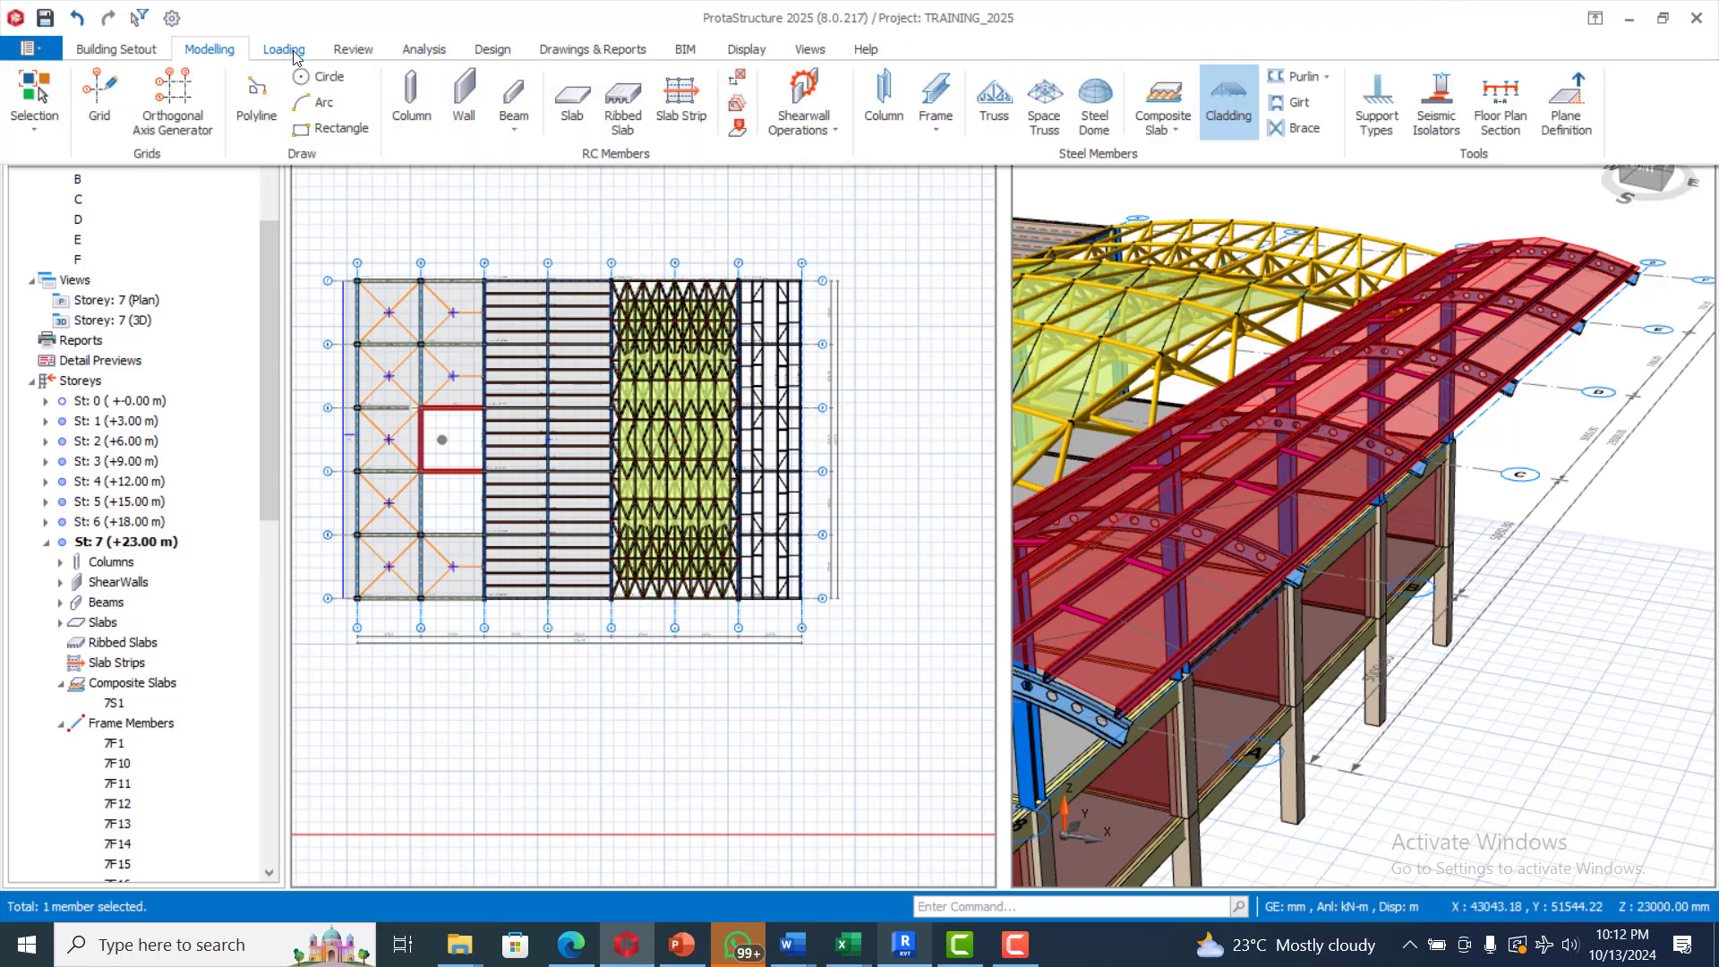
{"action": "left_click", "coordinate": [286, 50]}
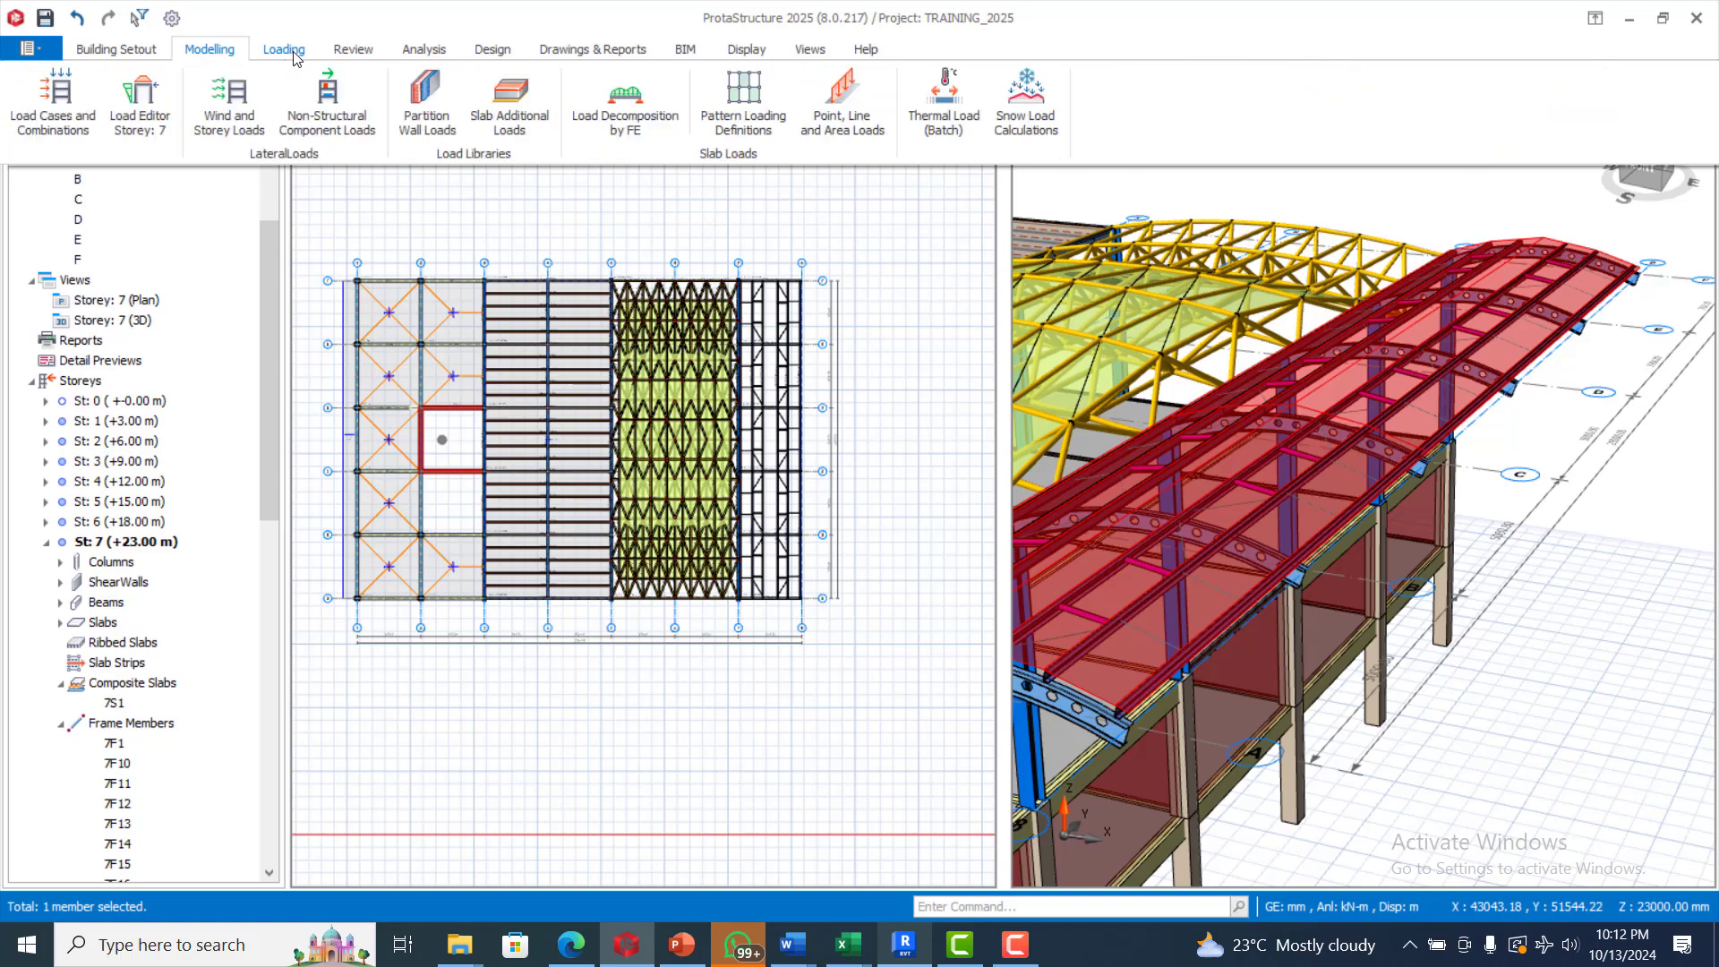
{"action": "left_click", "coordinate": [140, 107]}
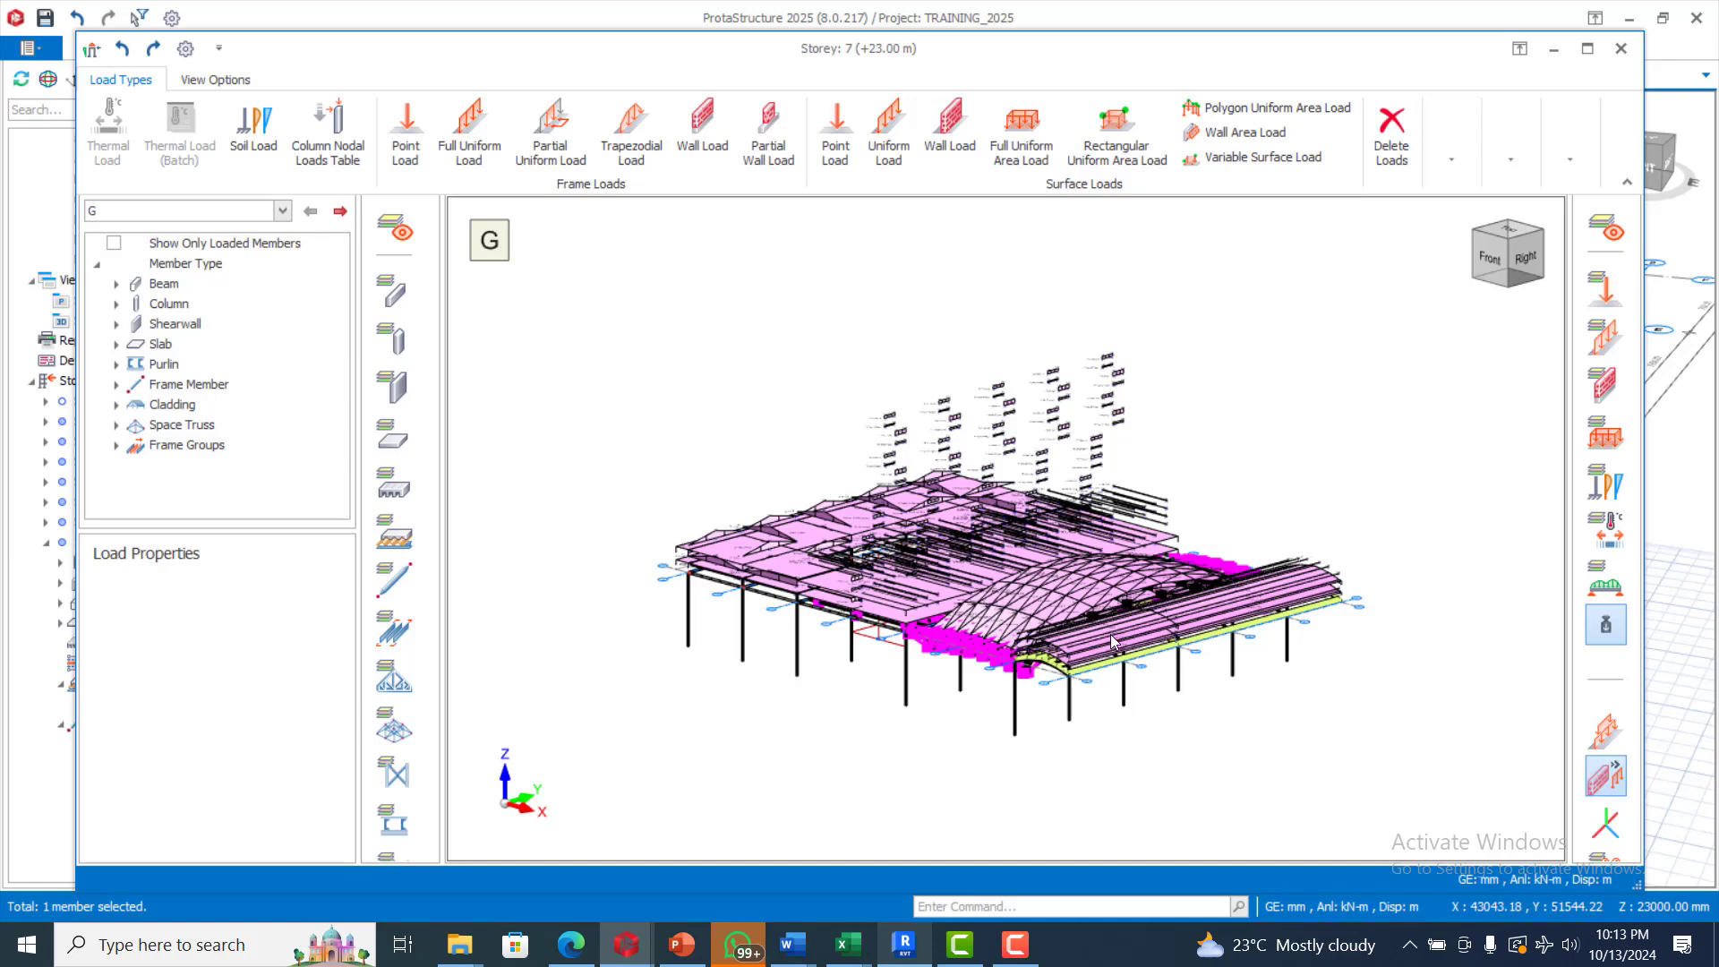
{"action": "scroll", "coordinate": [1338, 659], "scroll_direction": "up", "scroll_amount": 2}
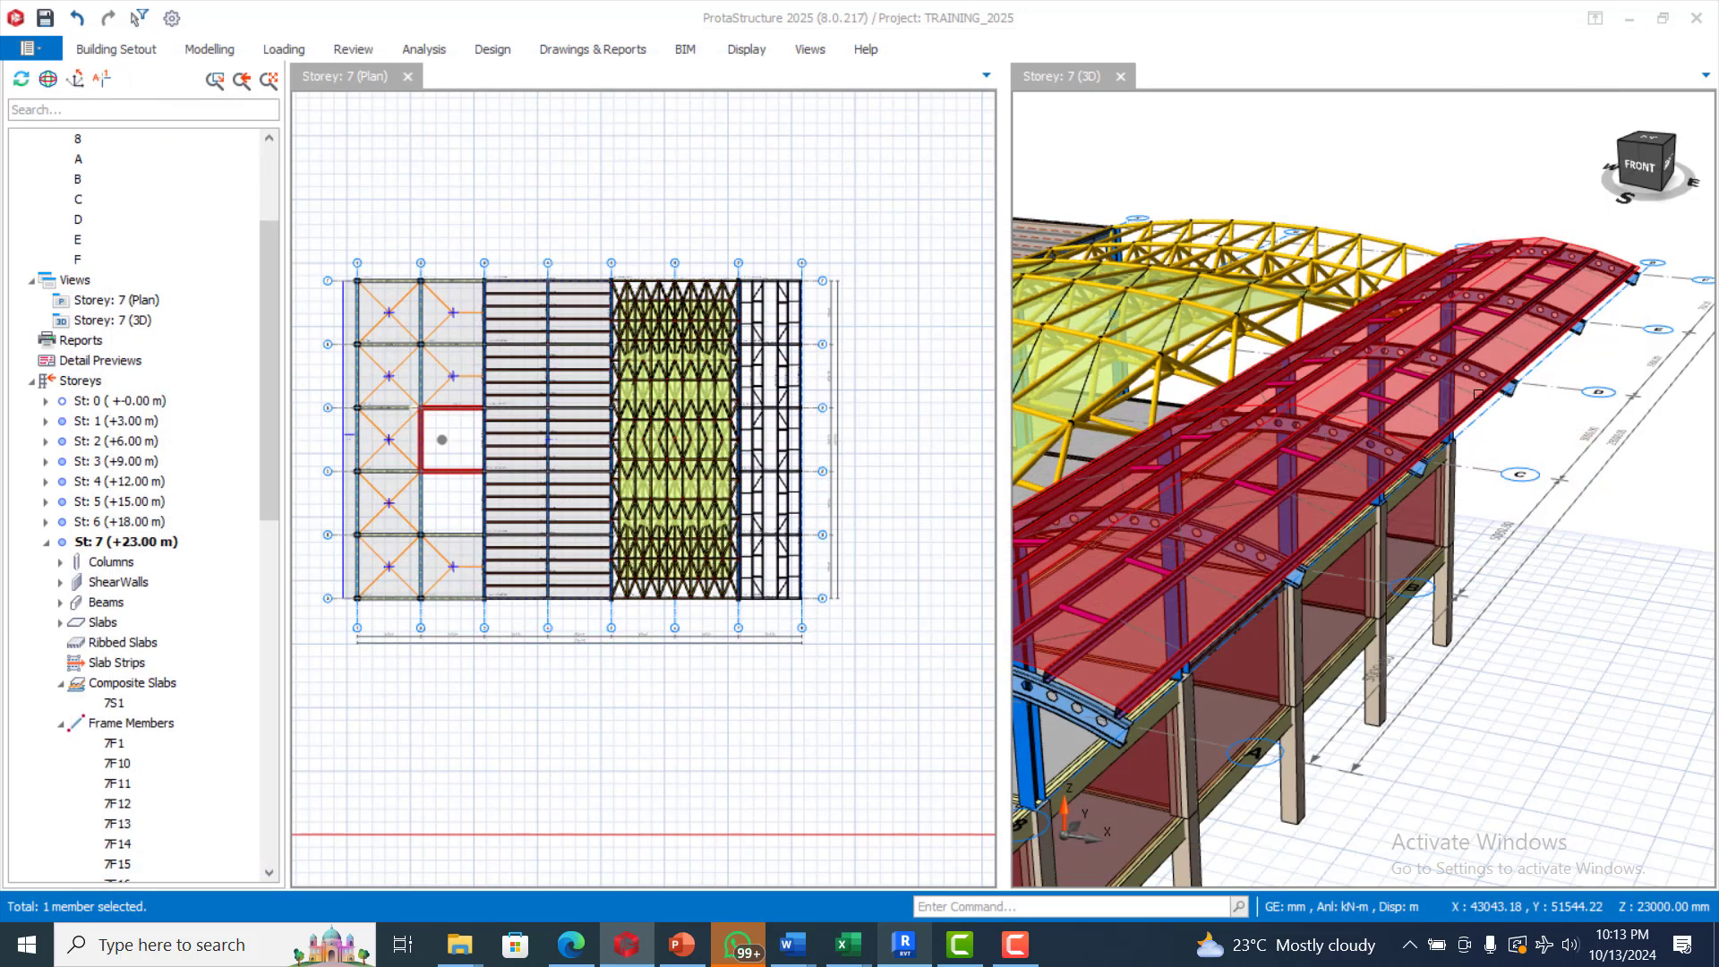
Inspect the cladded curved roof and the whole building in 3D from several angles
{"action": "scroll", "coordinate": [1486, 403], "scroll_direction": "down", "scroll_amount": 10}
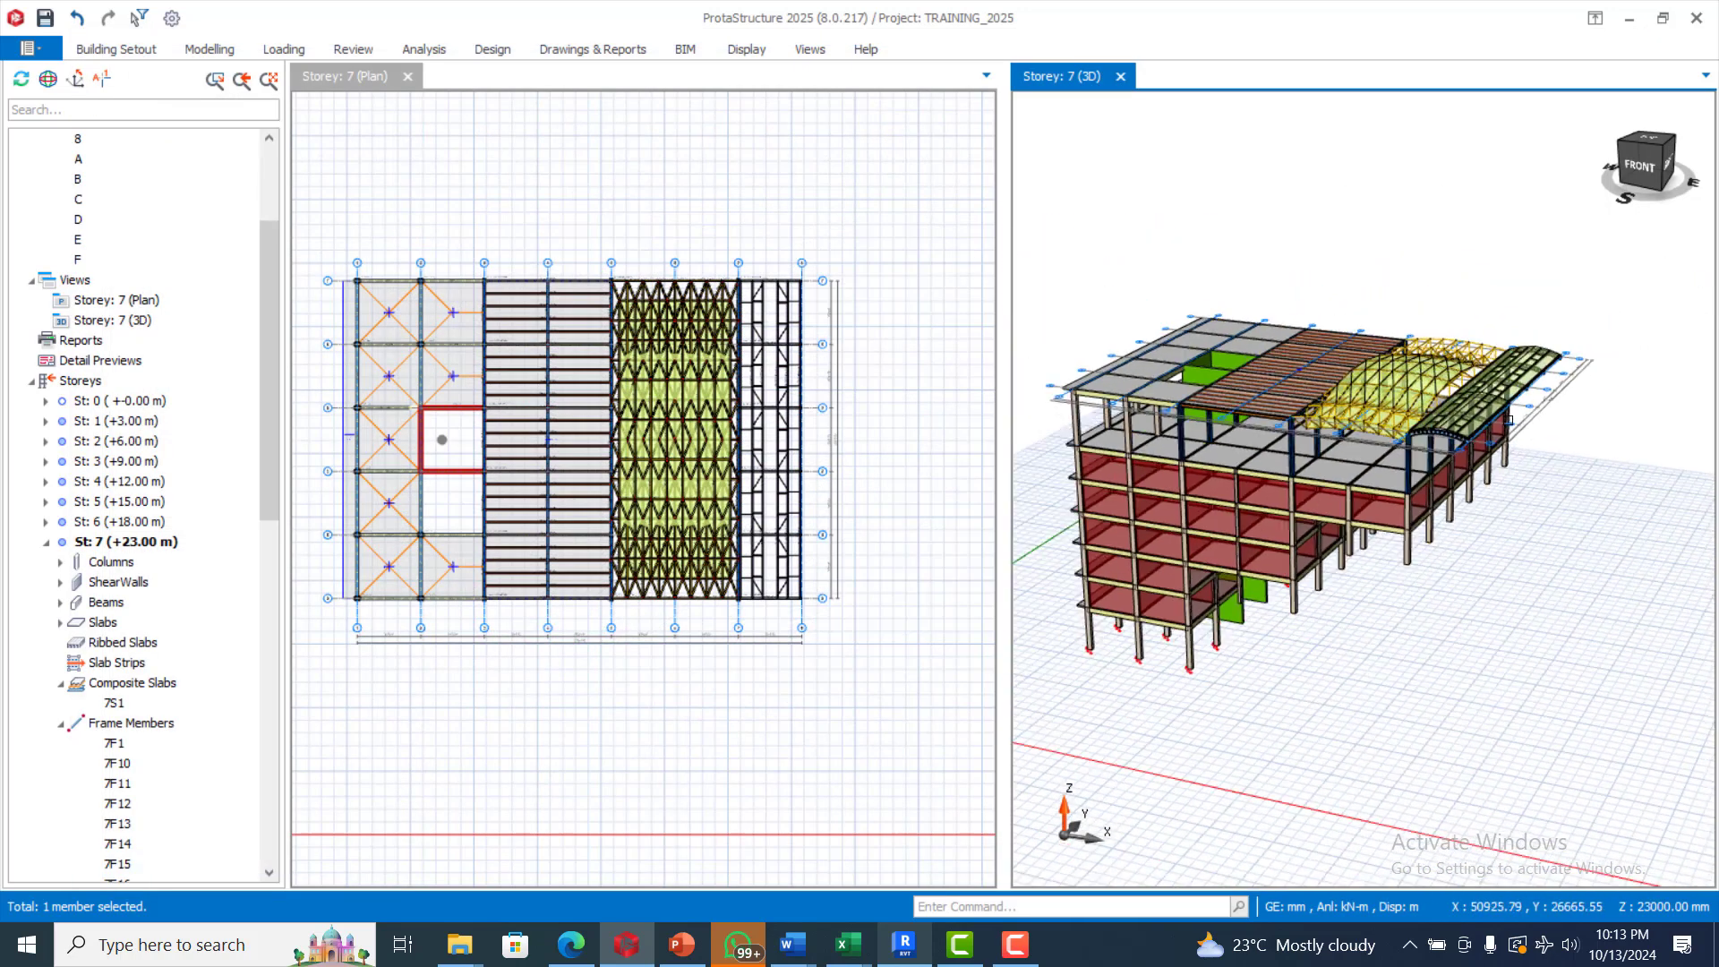
{"action": "scroll", "coordinate": [1562, 503], "scroll_direction": "up", "scroll_amount": 5}
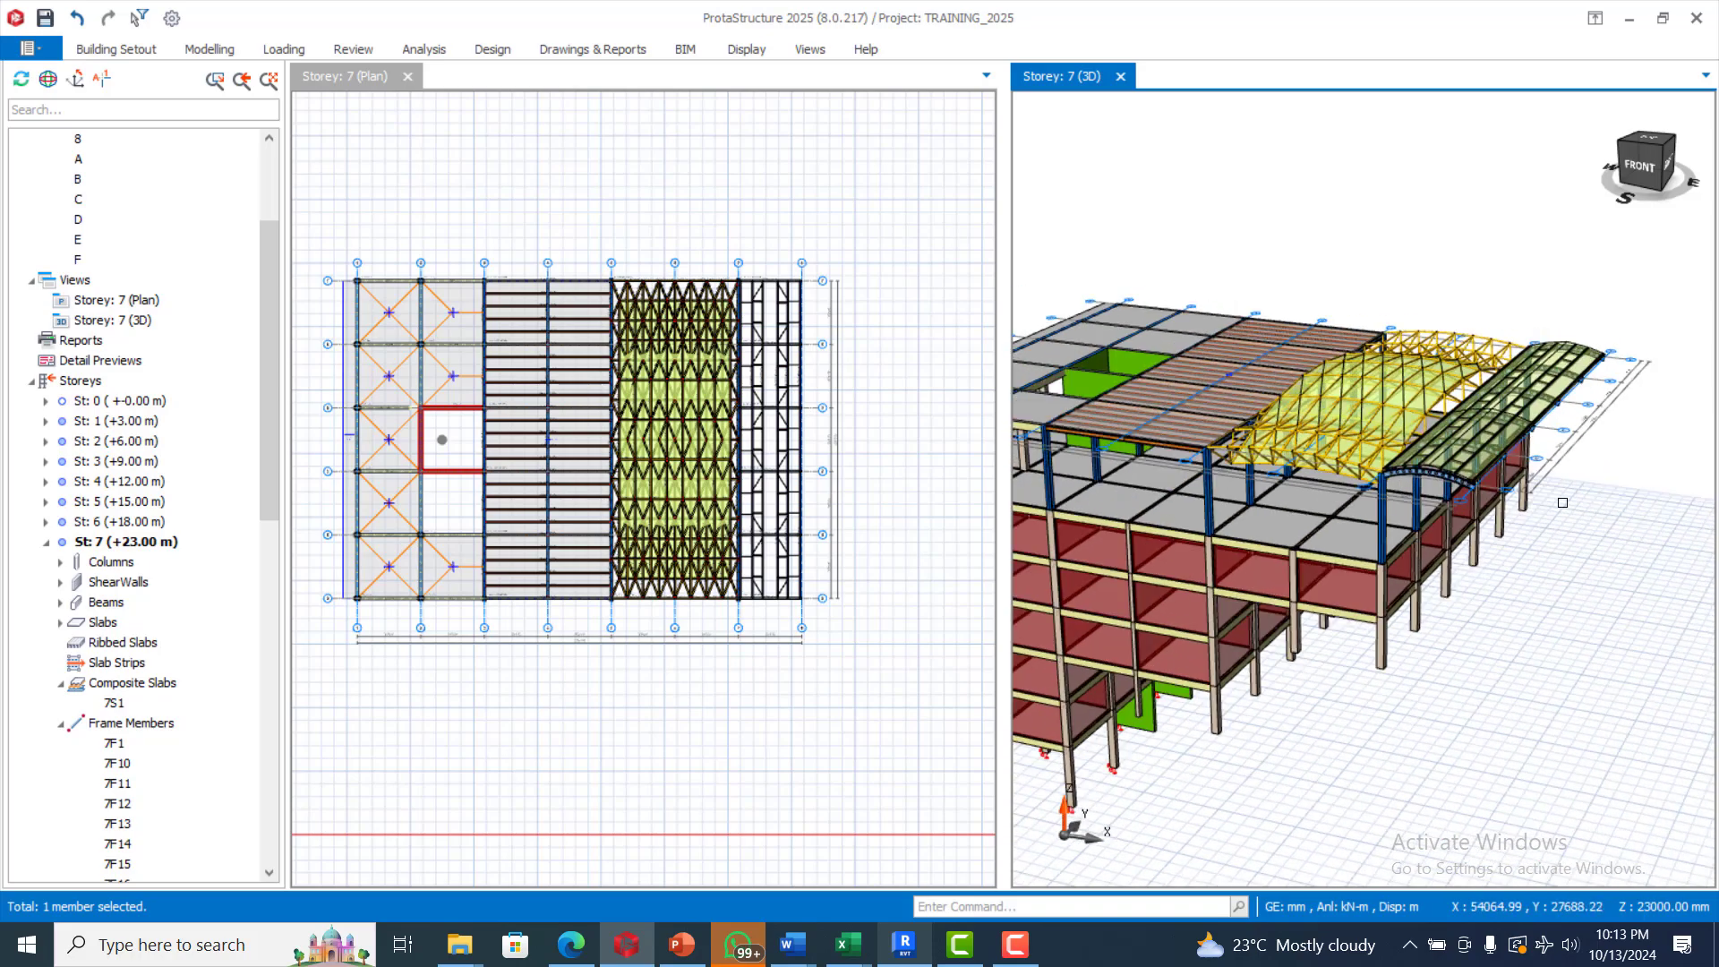
{"action": "mouse_move", "coordinate": [1562, 503]}
{"action": "middle_mouse_down"}
{"action": "mouse_move", "coordinate": [1598, 554]}
{"action": "mouse_move", "coordinate": [1583, 600]}
{"action": "mouse_move", "coordinate": [1589, 585]}
{"action": "mouse_move", "coordinate": [1462, 602]}
{"action": "mouse_move", "coordinate": [1528, 601]}
{"action": "middle_mouse_up"}
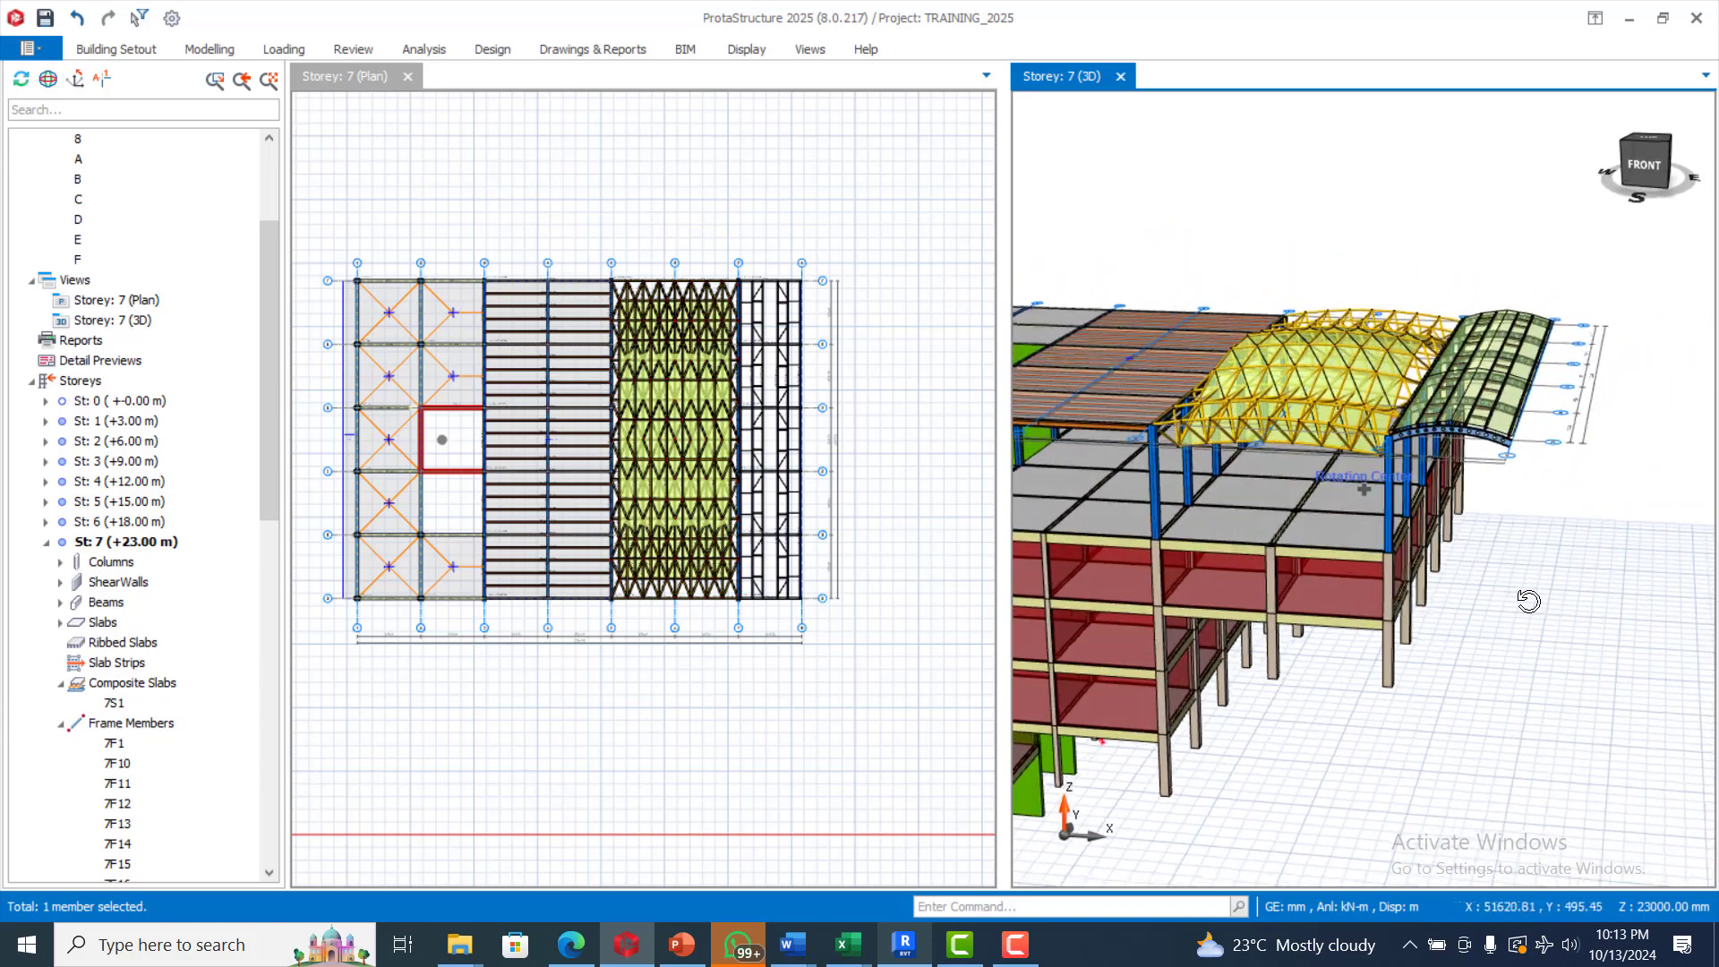
{"action": "scroll", "coordinate": [1562, 218], "scroll_direction": "up", "scroll_amount": 5}
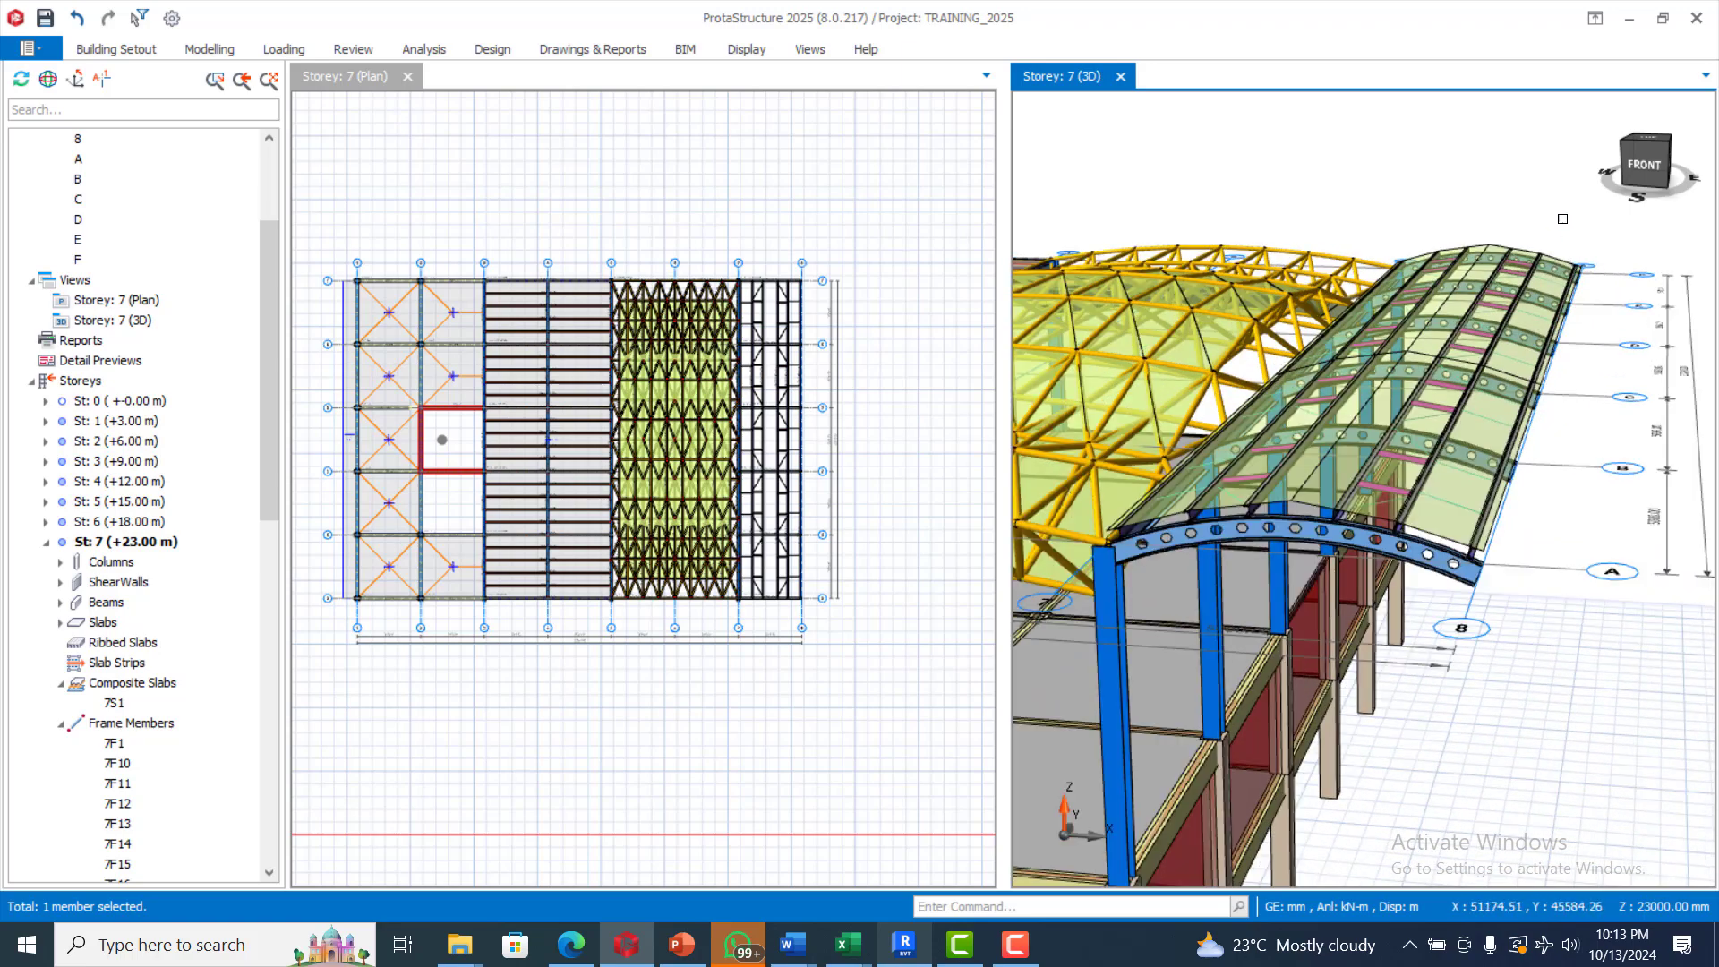
{"action": "scroll", "coordinate": [1562, 218], "scroll_direction": "up", "scroll_amount": 3}
{"action": "scroll", "coordinate": [1563, 218], "scroll_direction": "down", "scroll_amount": 7}
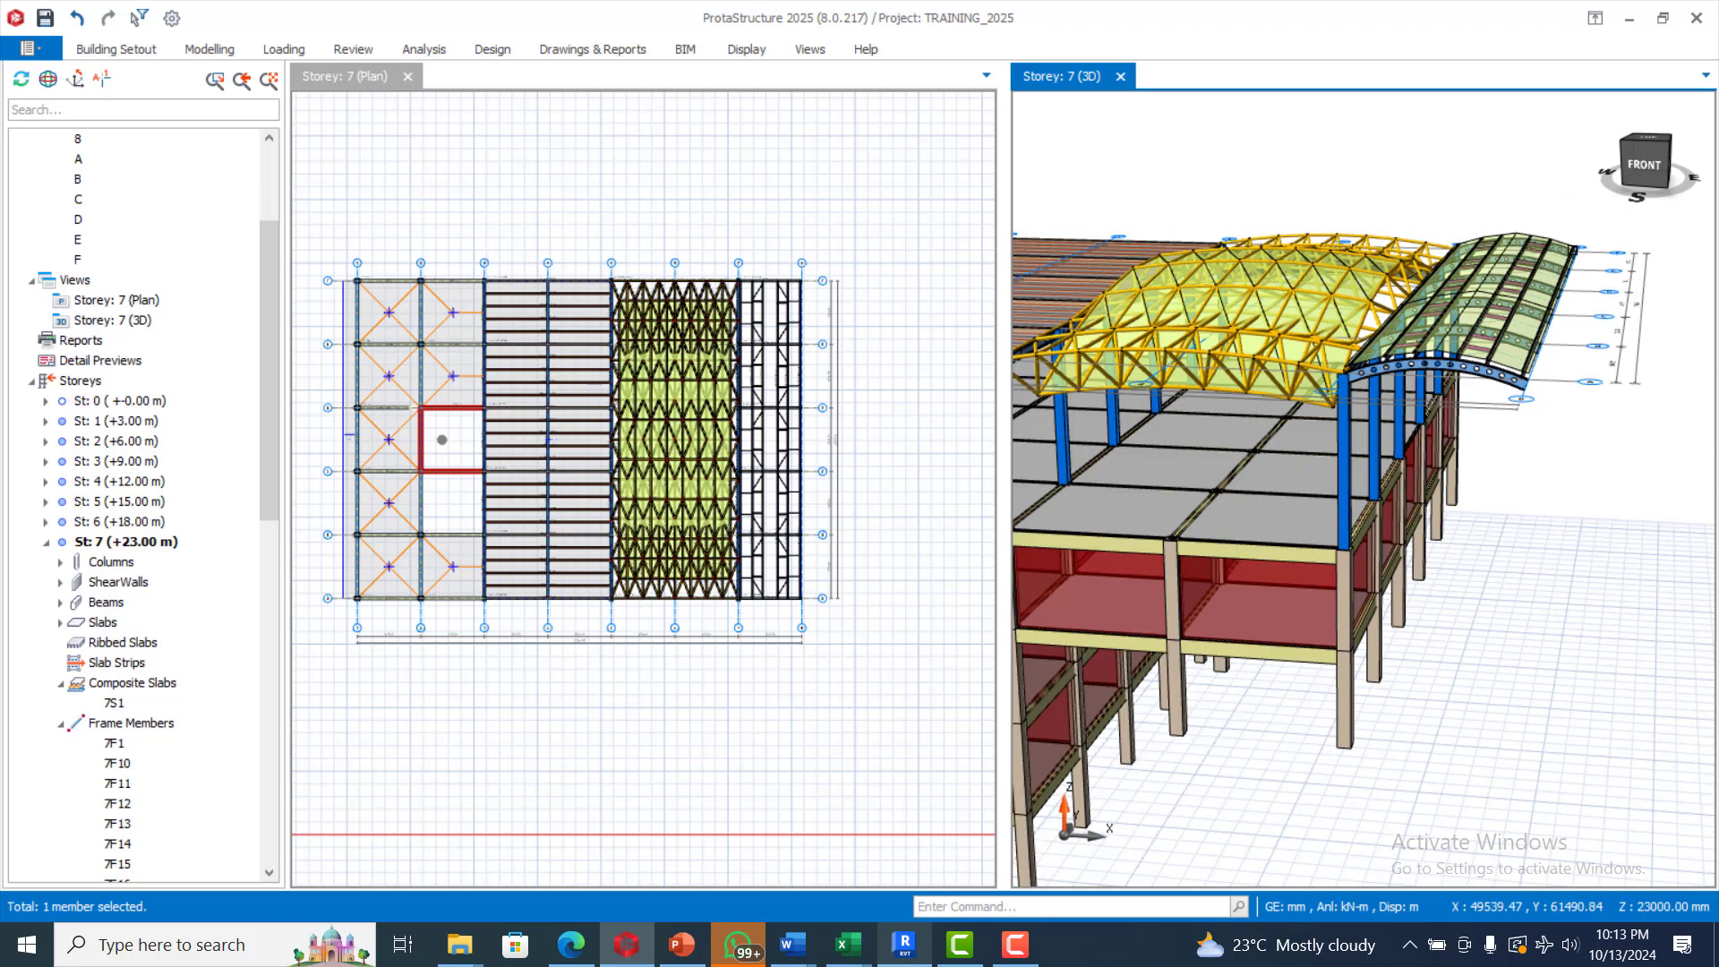
{"action": "scroll", "coordinate": [1573, 251], "scroll_direction": "down", "scroll_amount": 1}
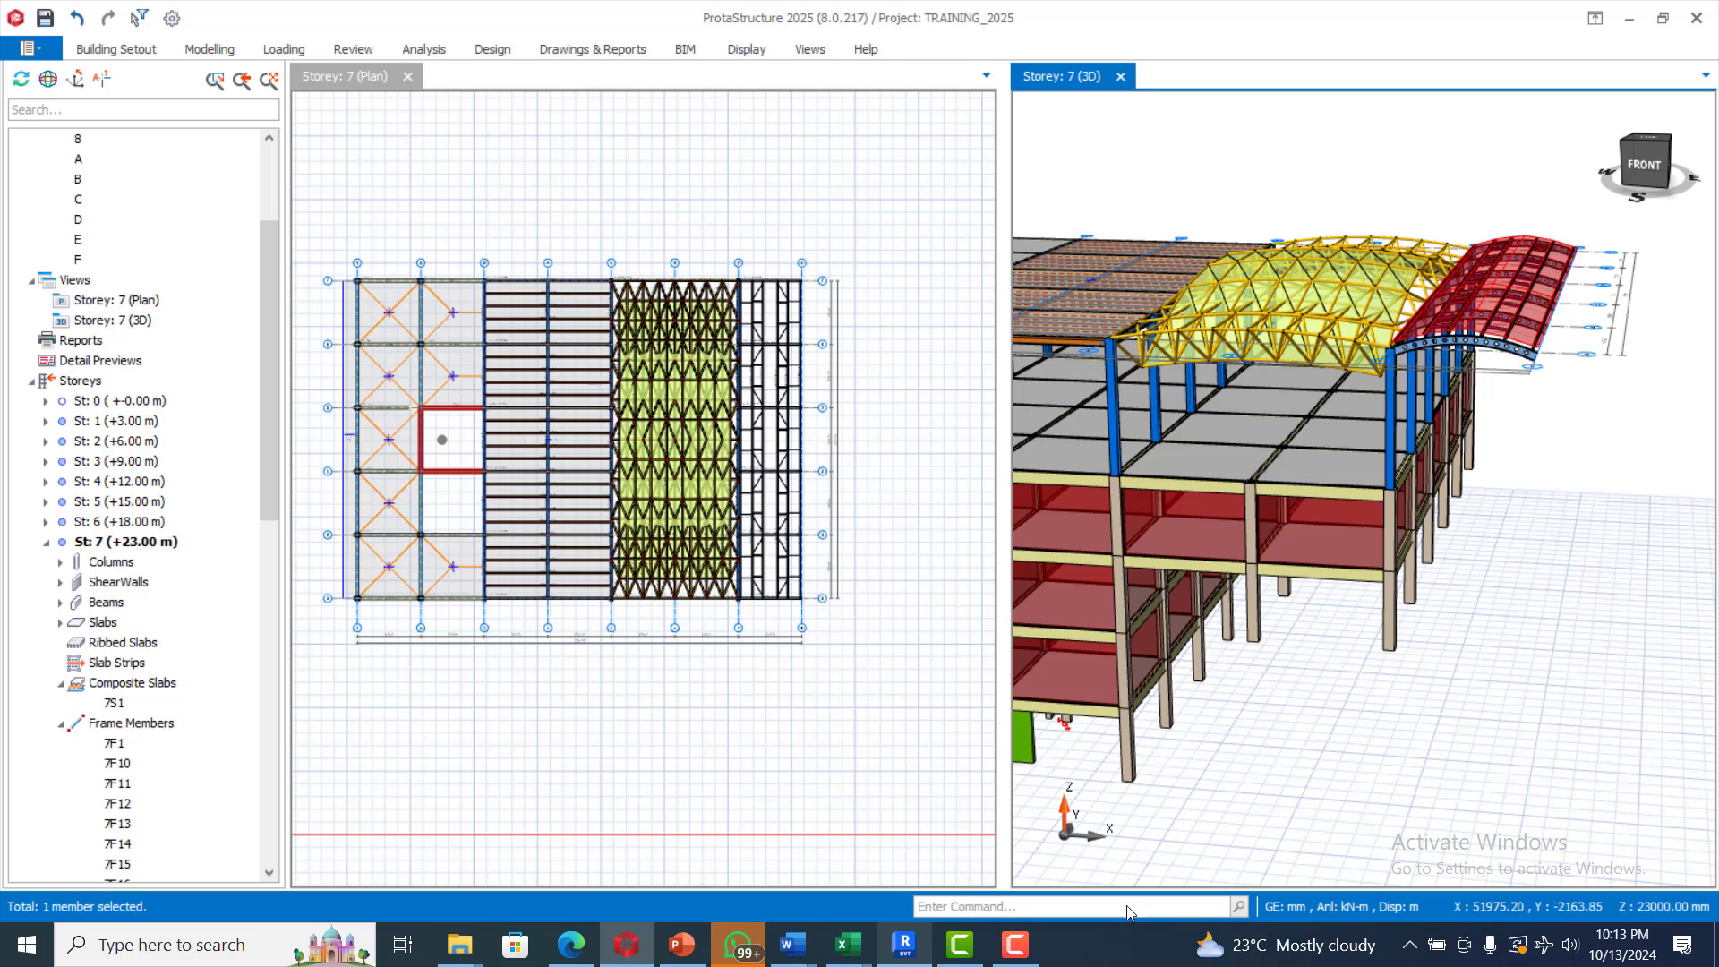
{"action": "left_click", "coordinate": [1016, 949]}
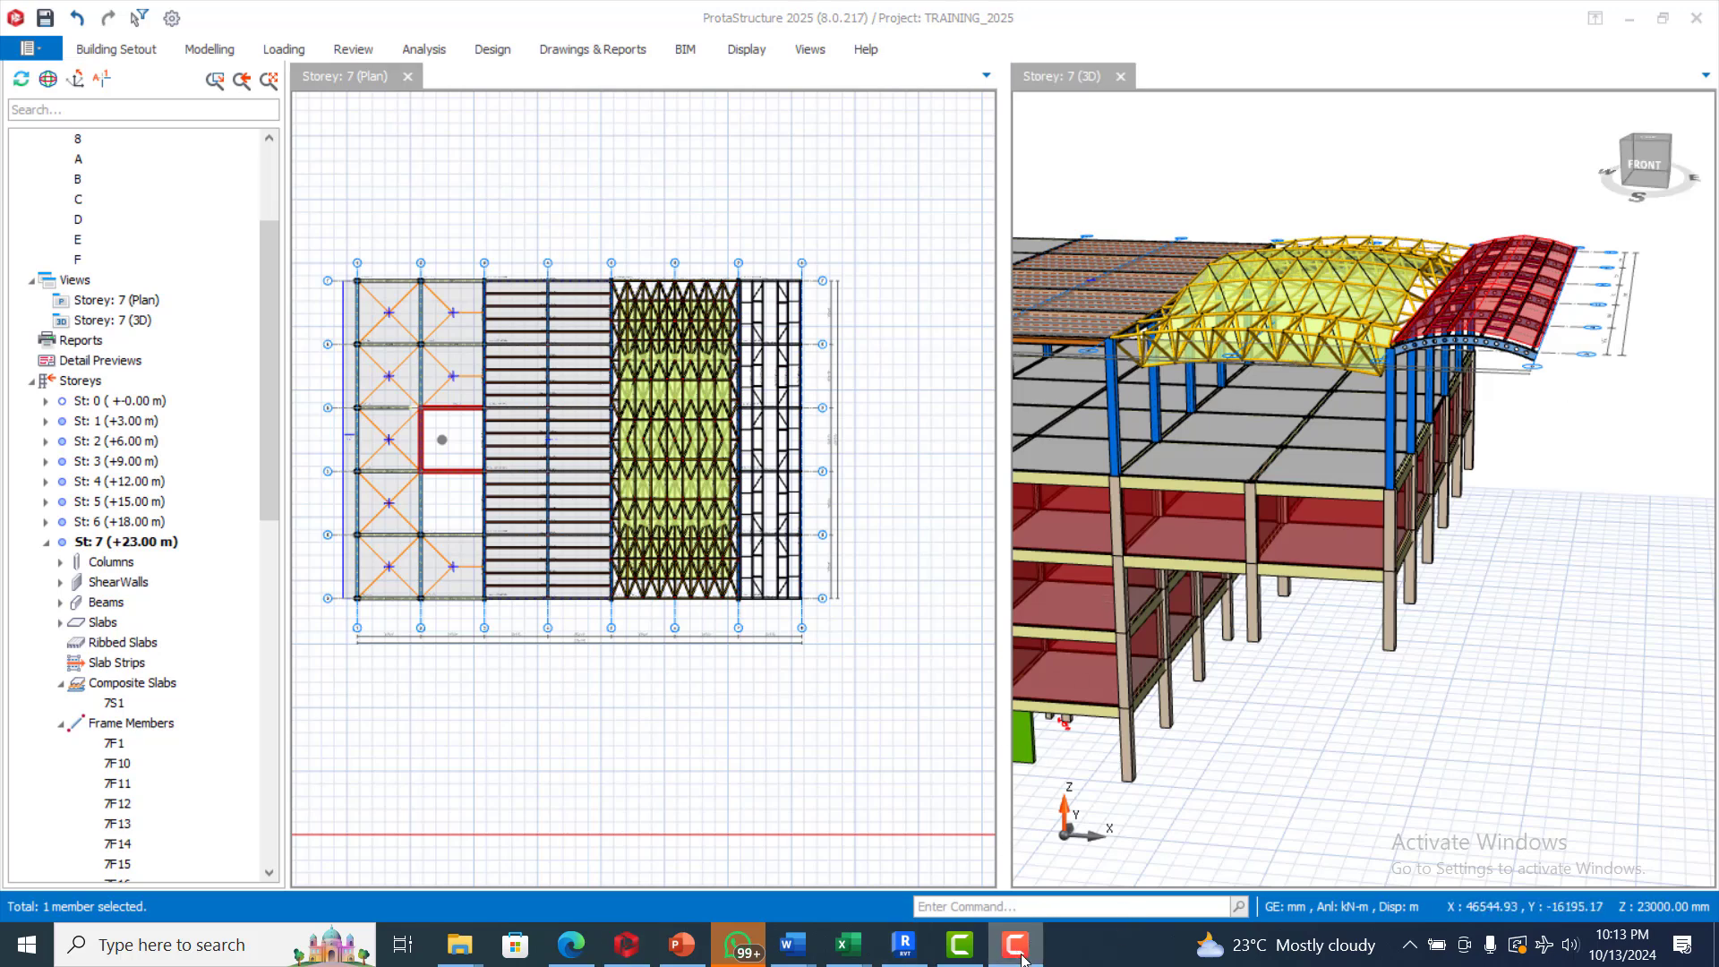
{"action": "scroll", "coordinate": [1460, 522], "scroll_direction": "down", "scroll_amount": 4}
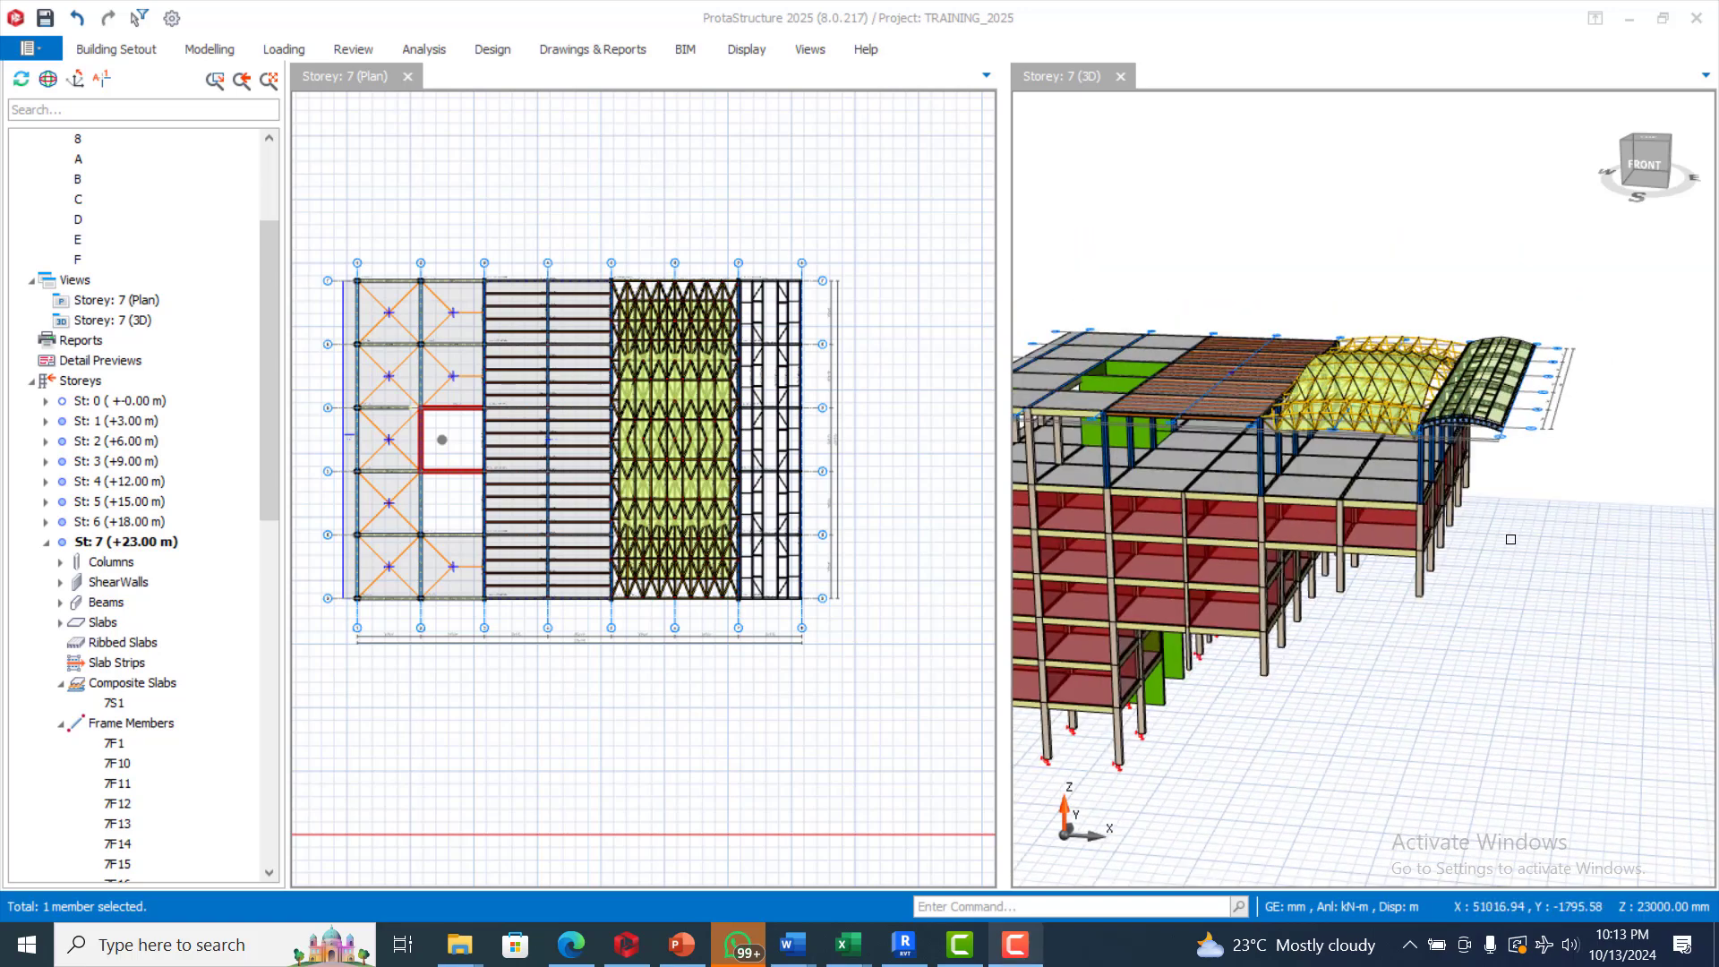
{"action": "scroll", "coordinate": [1532, 527], "scroll_direction": "down", "scroll_amount": 2}
{"action": "middle_click_drag", "start_coordinate": [1544, 516], "coordinate": [1568, 474]}
{"action": "scroll", "coordinate": [1569, 474], "scroll_direction": "up", "scroll_amount": 2}
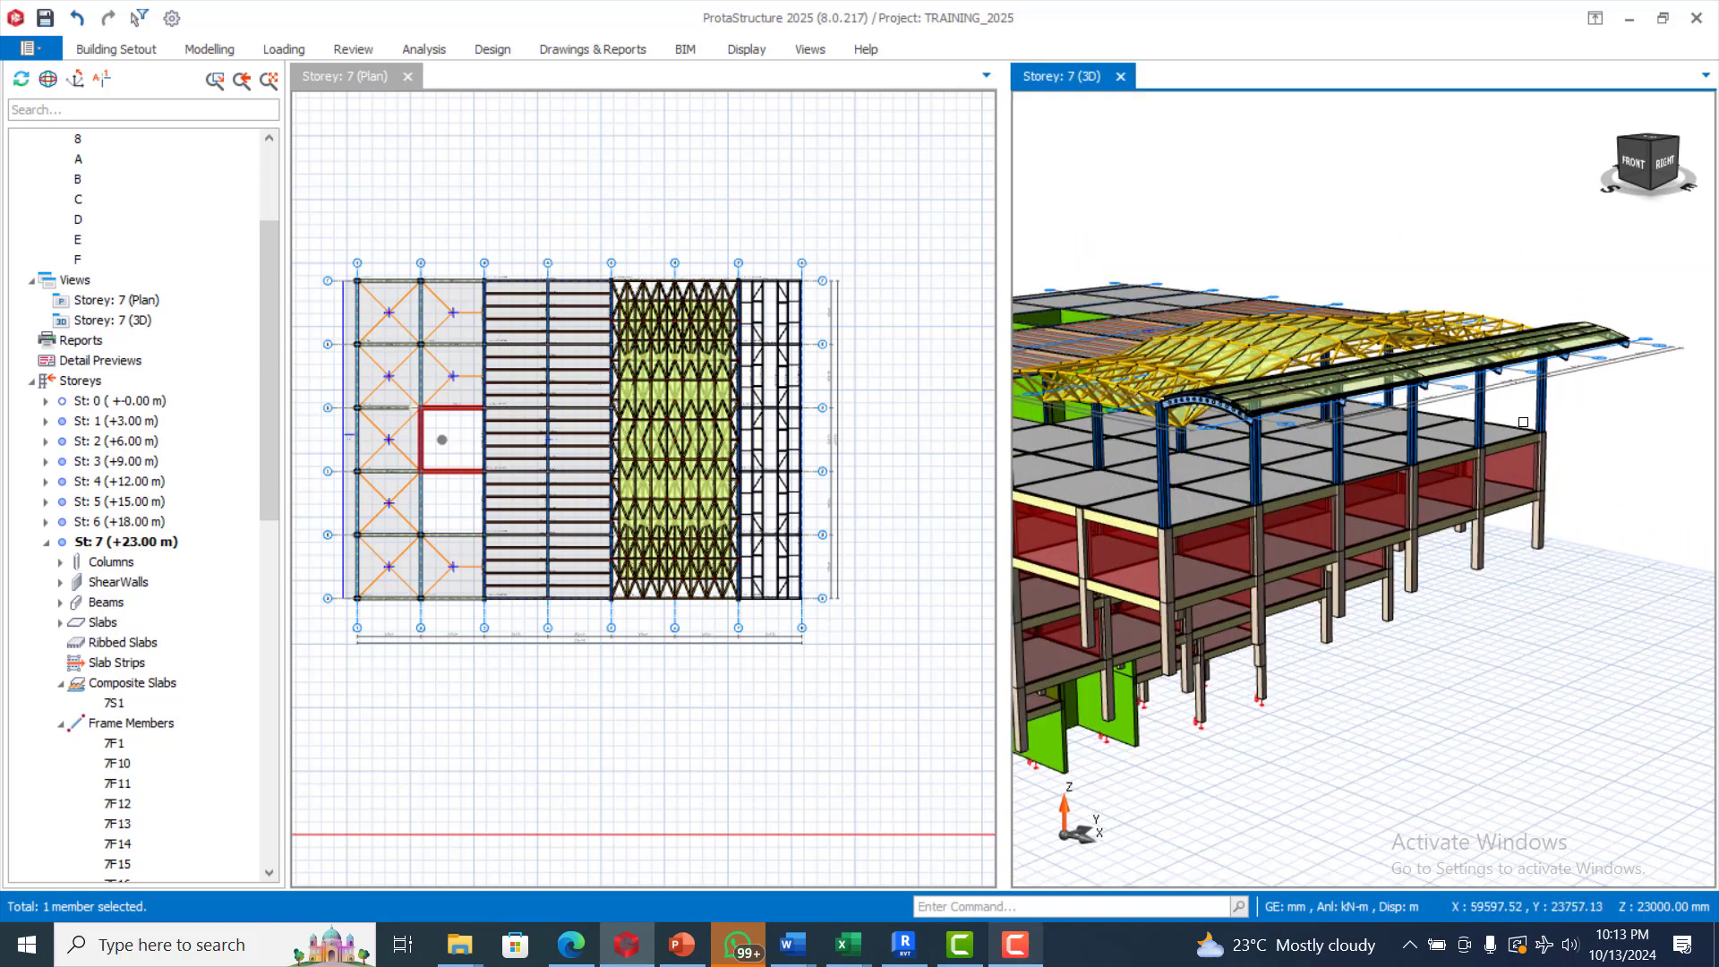
{"action": "scroll", "coordinate": [1523, 421], "scroll_direction": "up", "scroll_amount": 2}
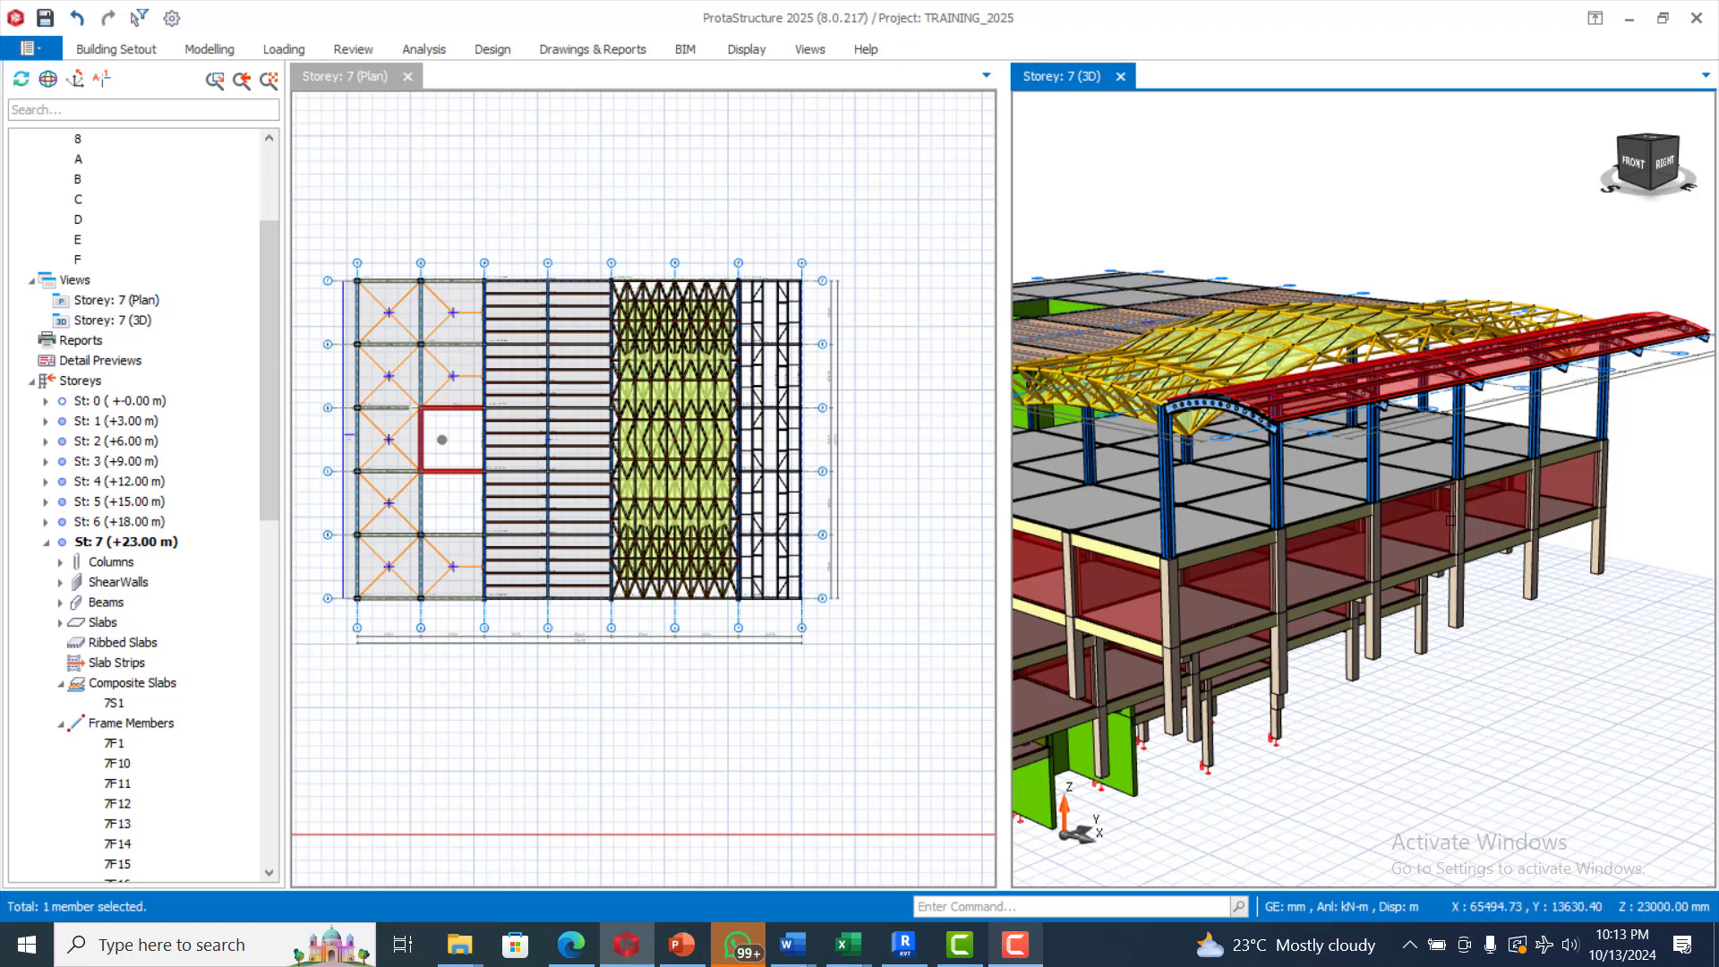
{"action": "scroll", "coordinate": [1451, 521], "scroll_direction": "down", "scroll_amount": 2}
{"action": "scroll", "coordinate": [1367, 495], "scroll_direction": "down", "scroll_amount": 2}
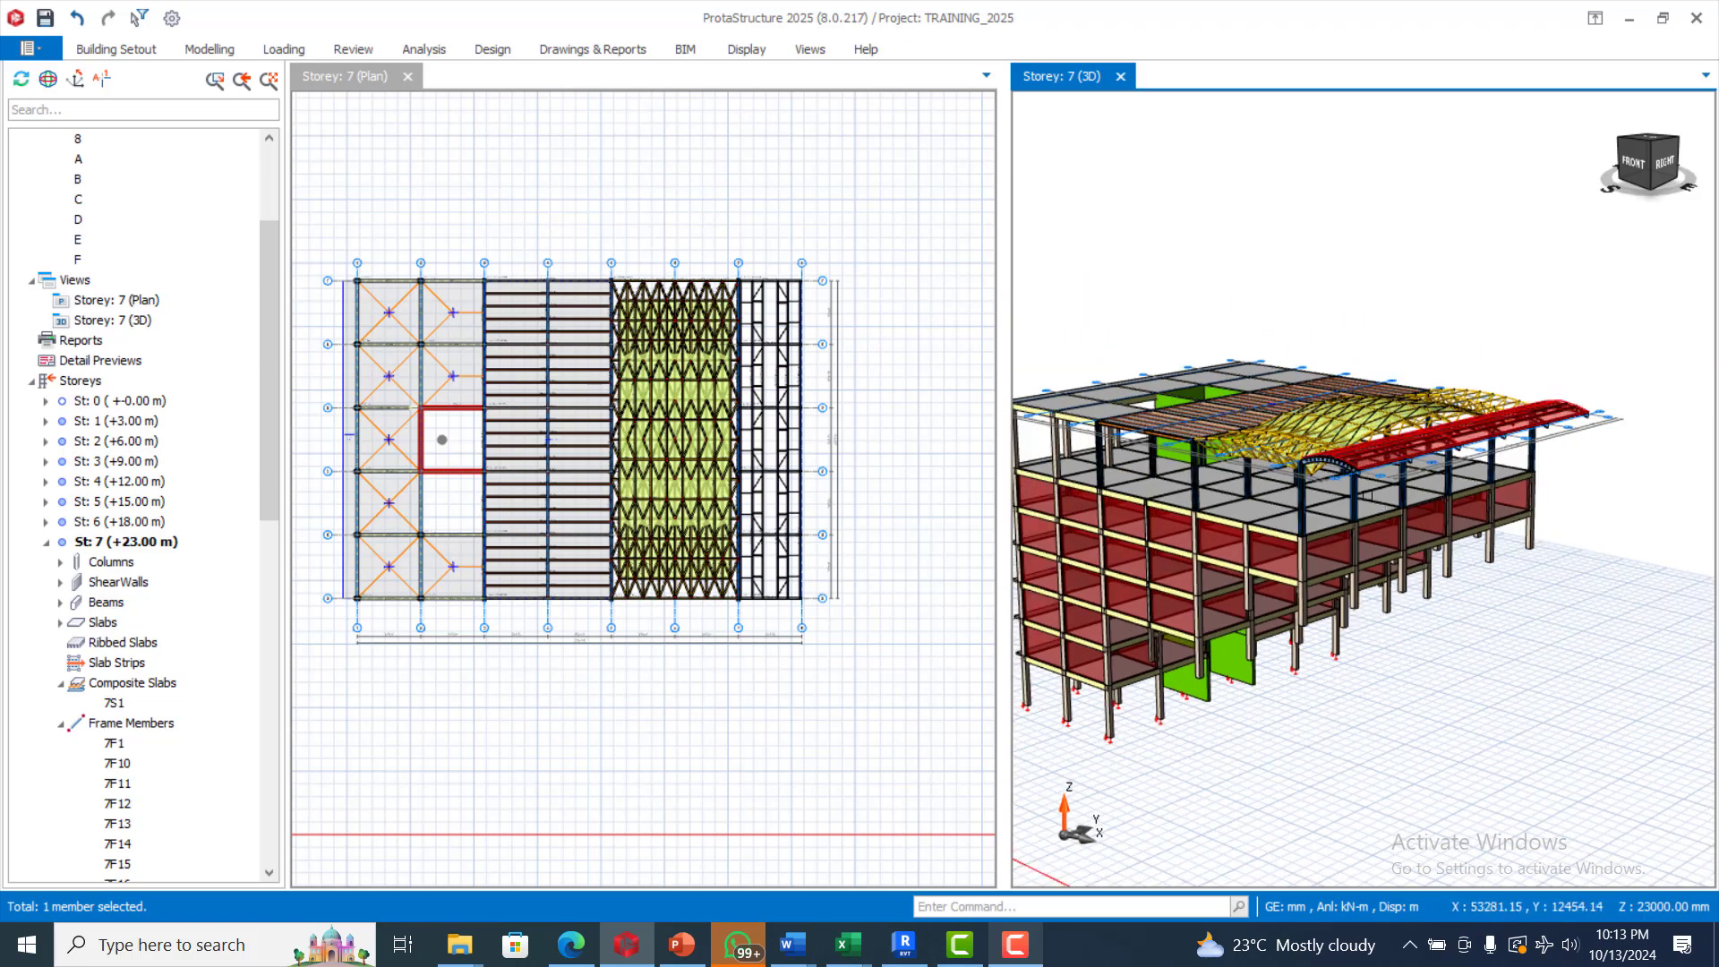
{"action": "scroll", "coordinate": [1309, 487], "scroll_direction": "up", "scroll_amount": 2}
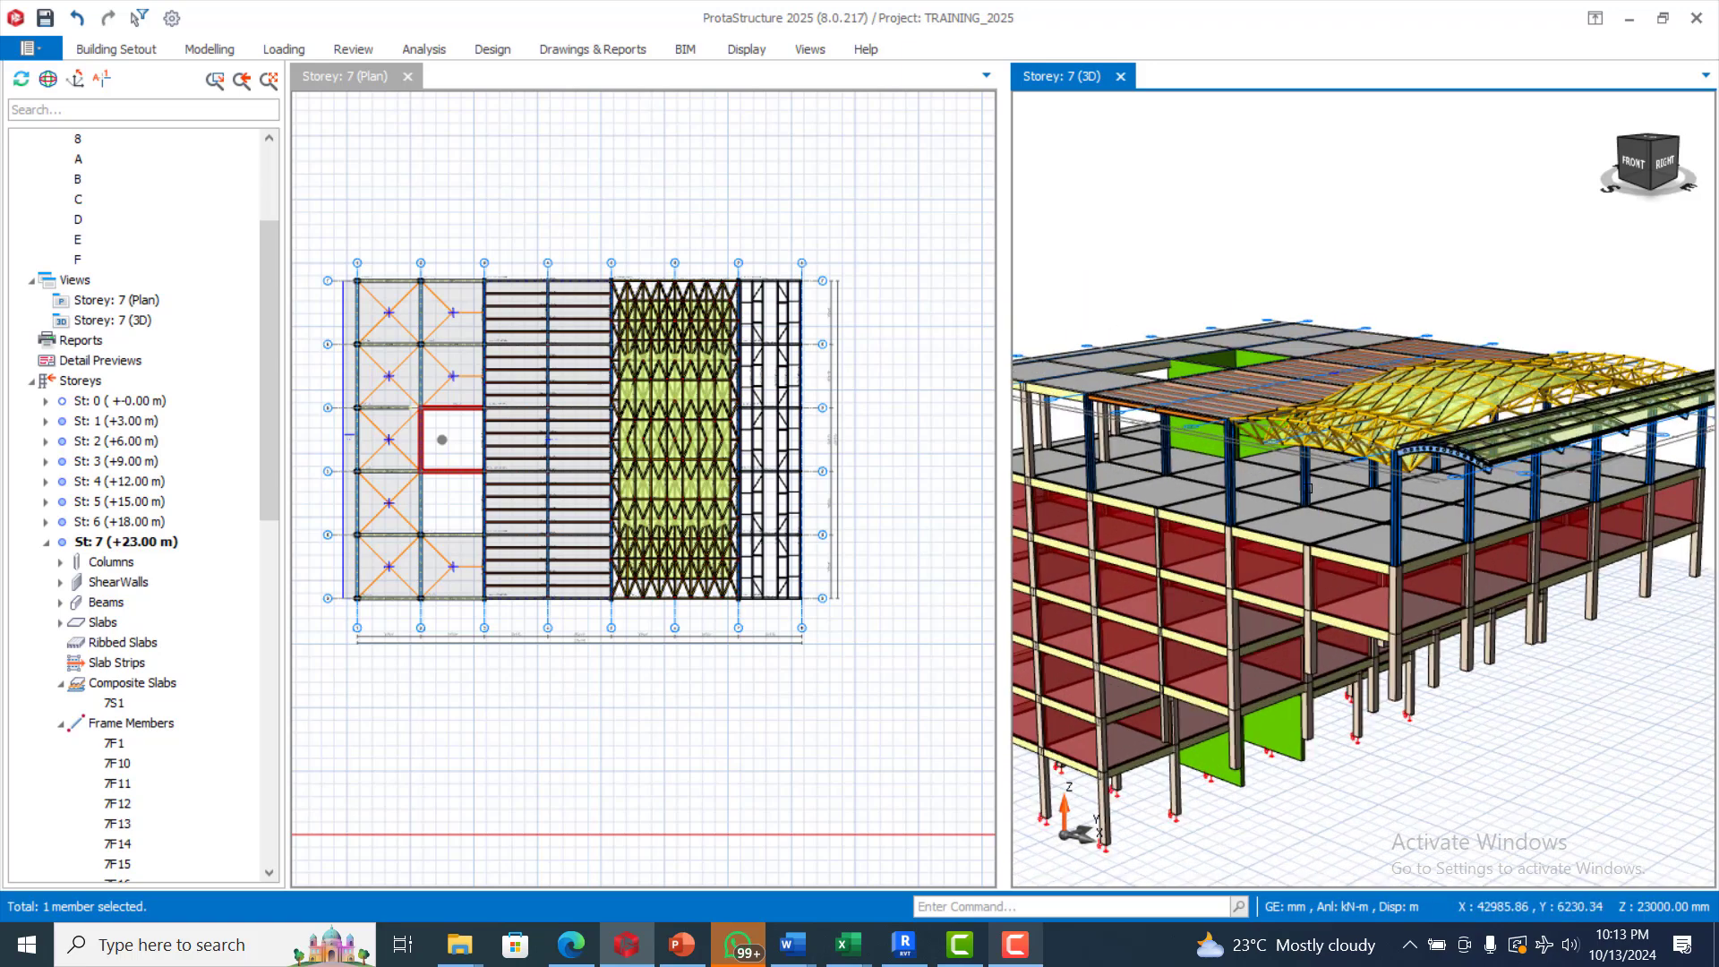
{"action": "scroll", "coordinate": [1309, 488], "scroll_direction": "down", "scroll_amount": 2}
{"action": "scroll", "coordinate": [1552, 515], "scroll_direction": "up", "scroll_amount": 1}
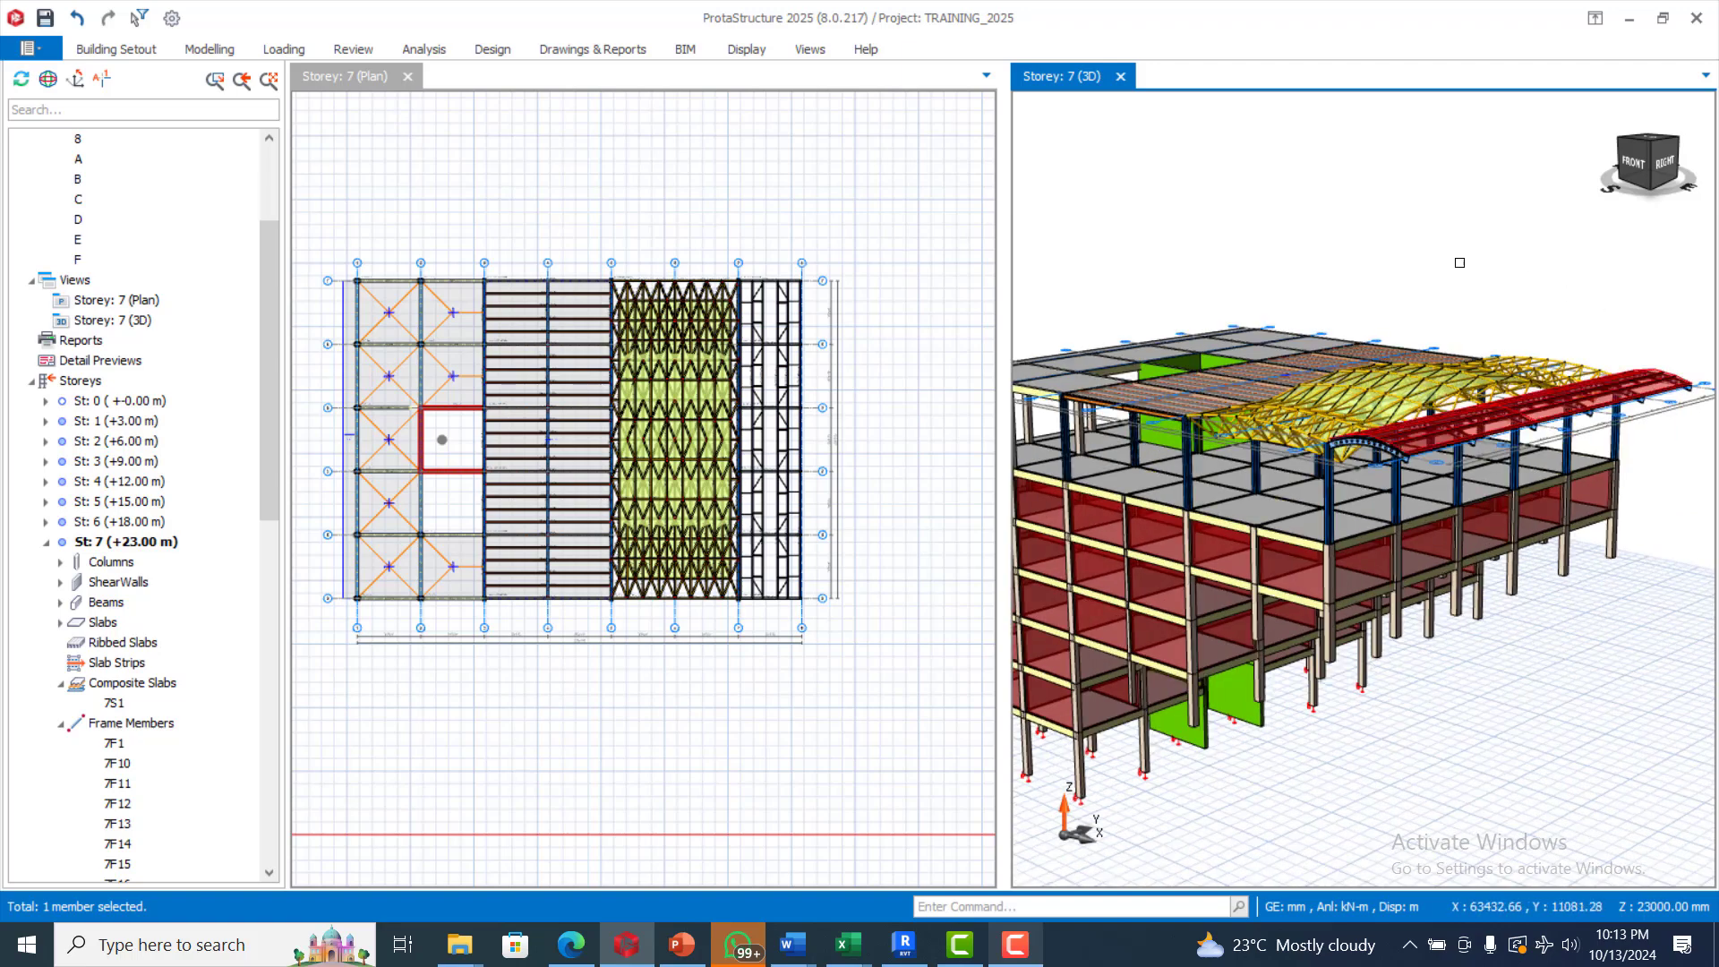